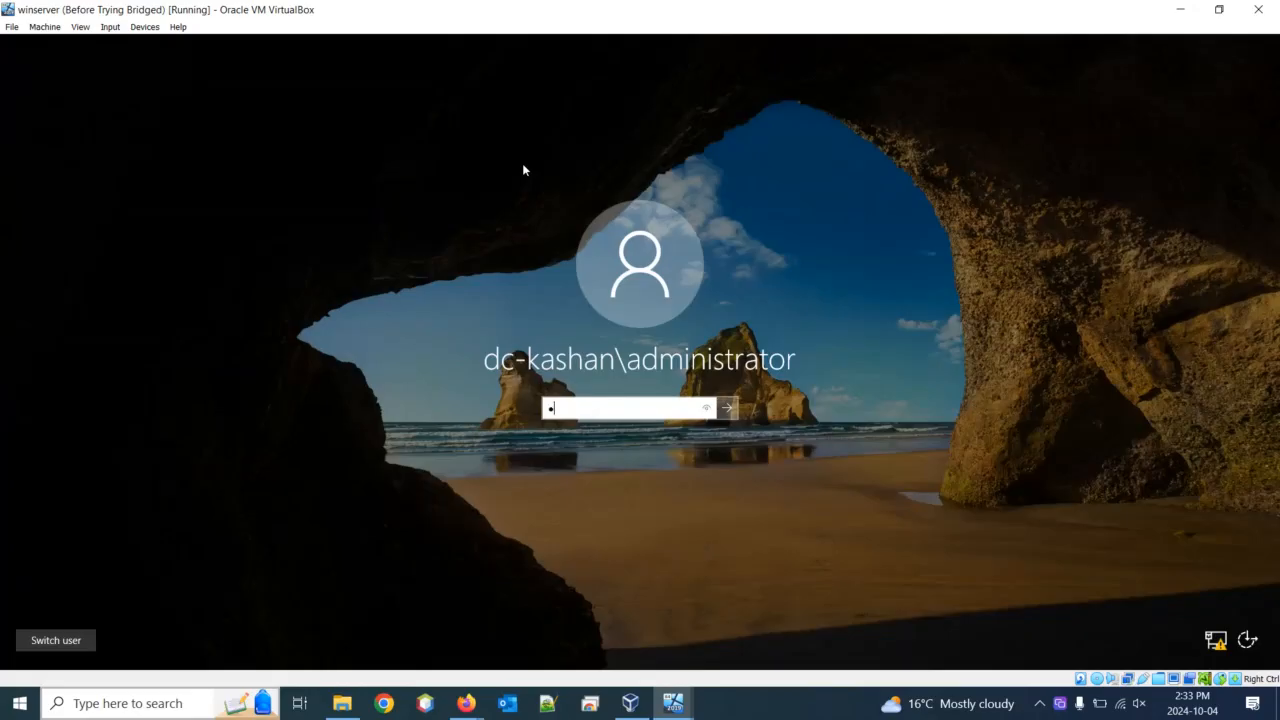
Sign in to the Windows Server 2019 VM with the administrator password
text(******)
key(Return)
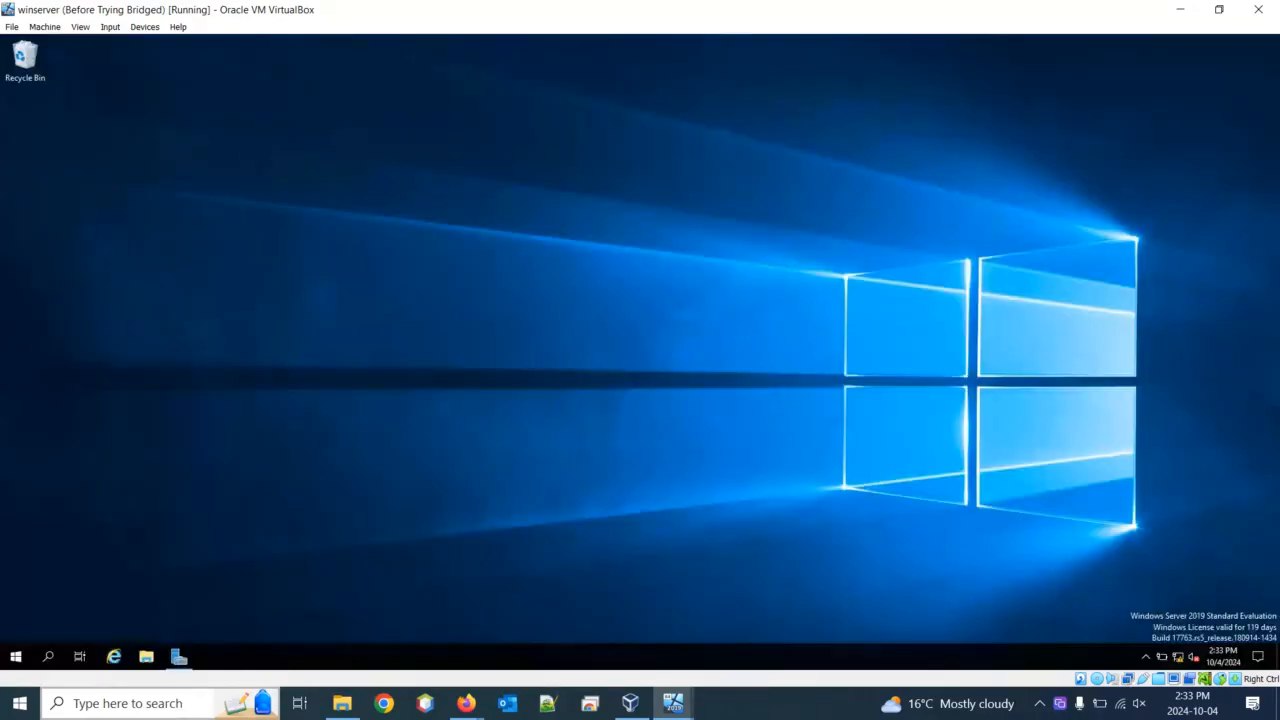
Launch Remote Desktop Connection on the server from a 'remote' search, move it aside, then close it
click(48, 657)
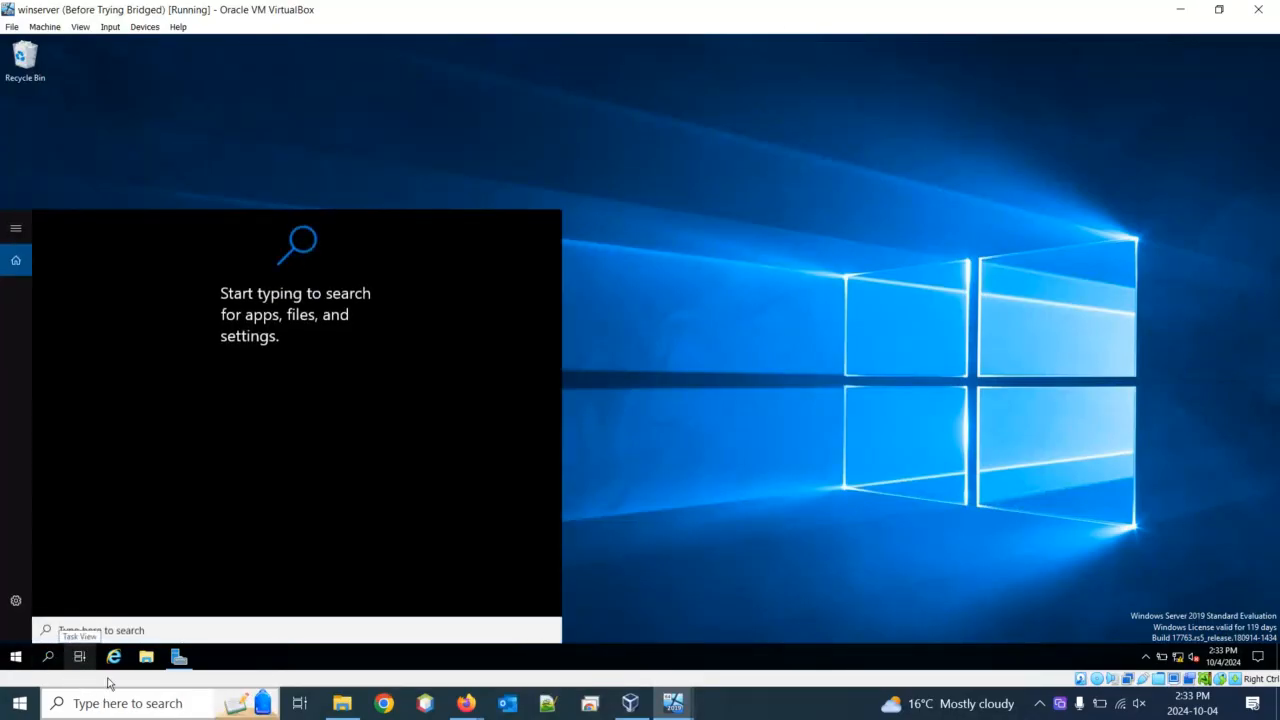
text(c)
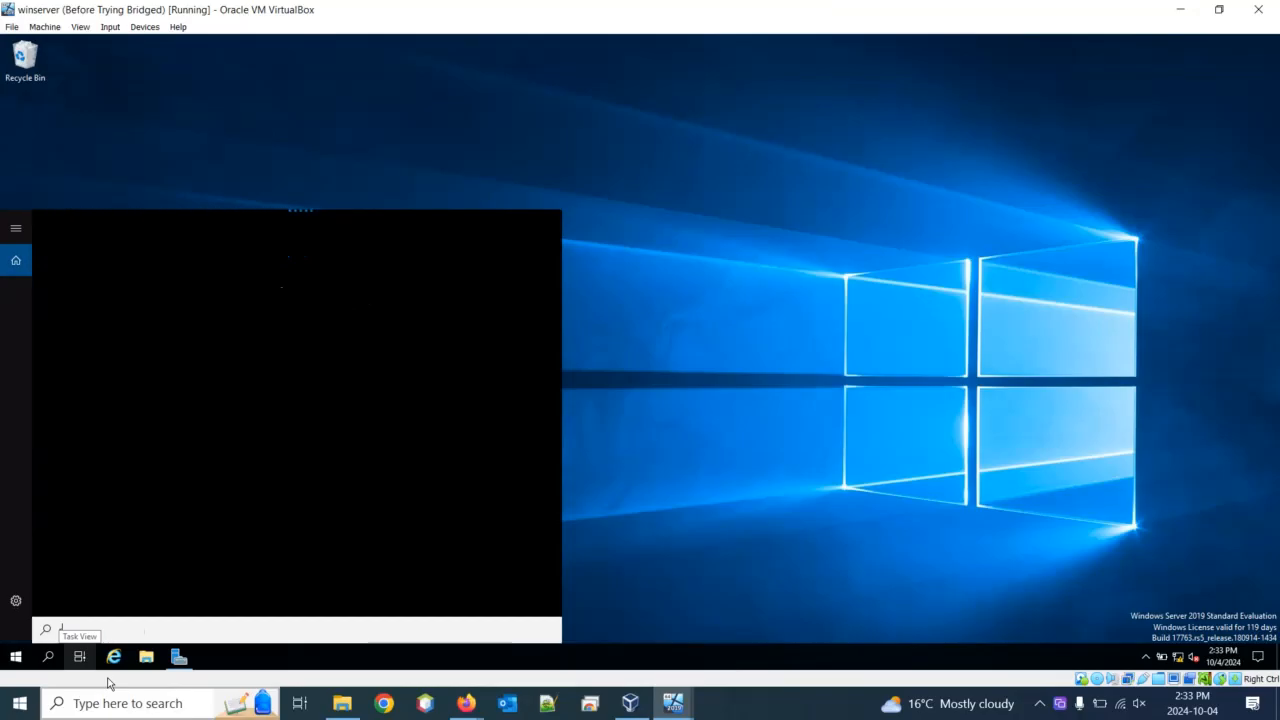
text(emote)
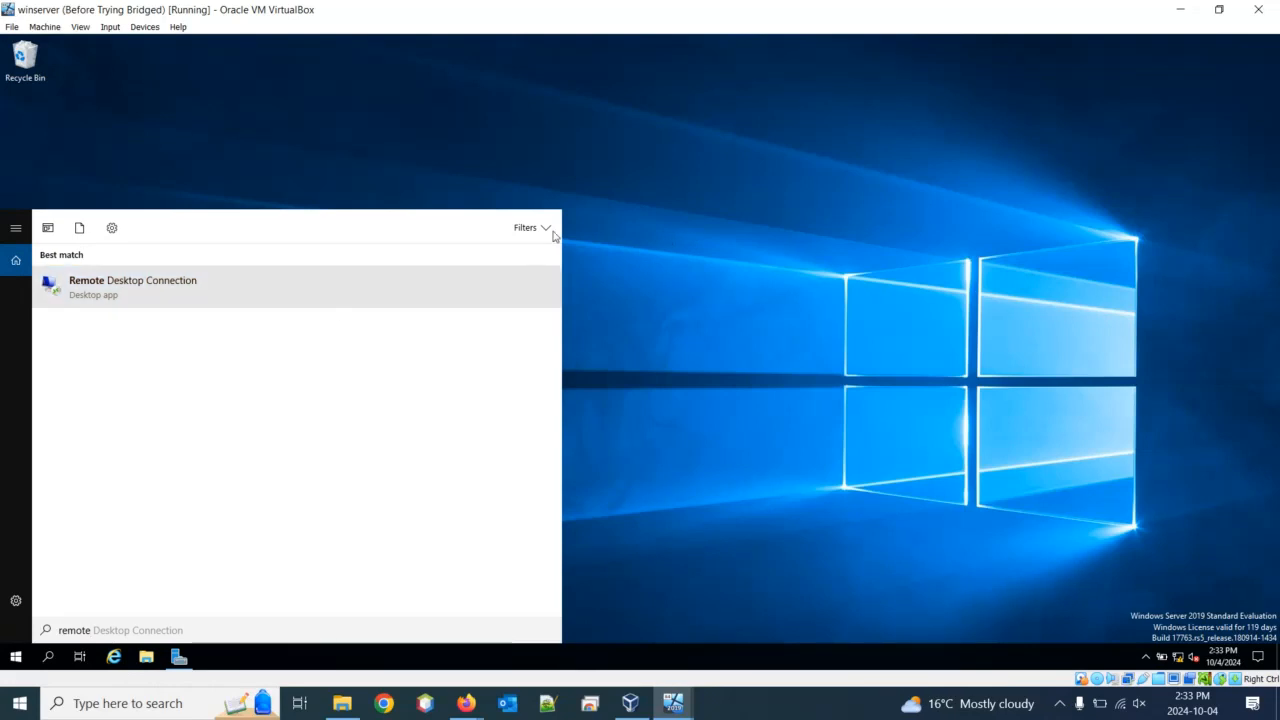
key(Return)
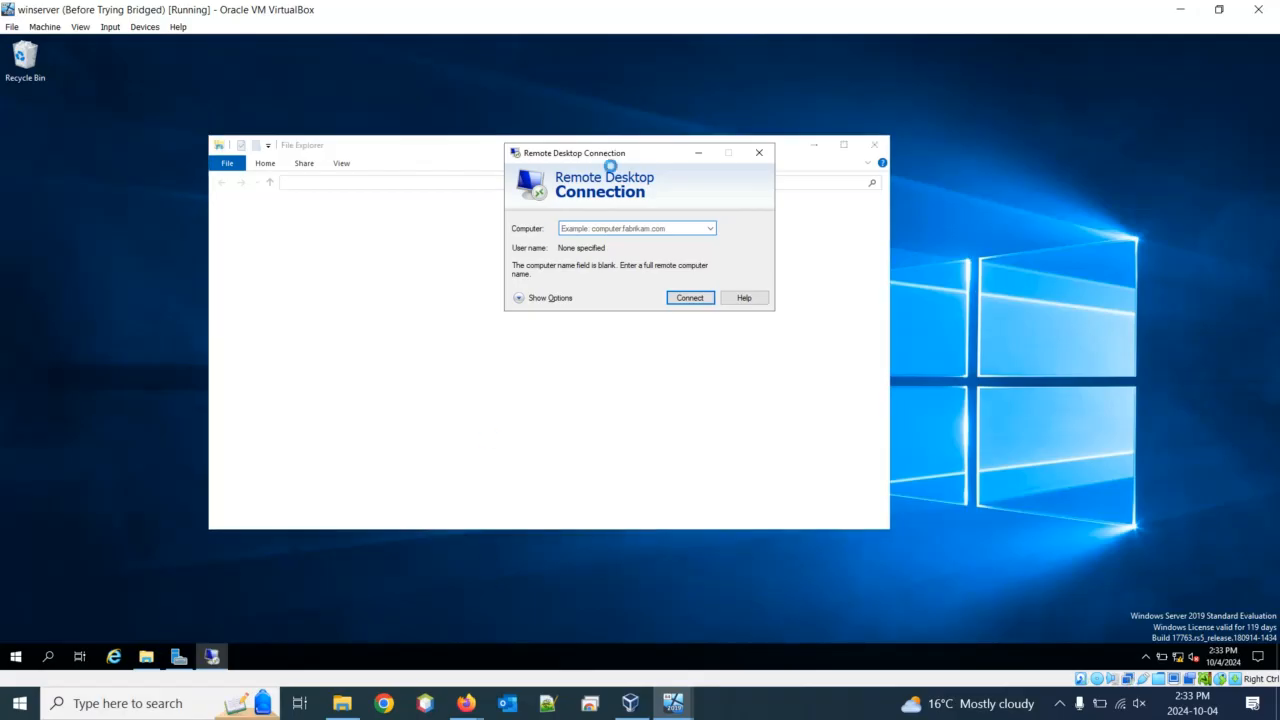
drag(651, 153, 753, 135)
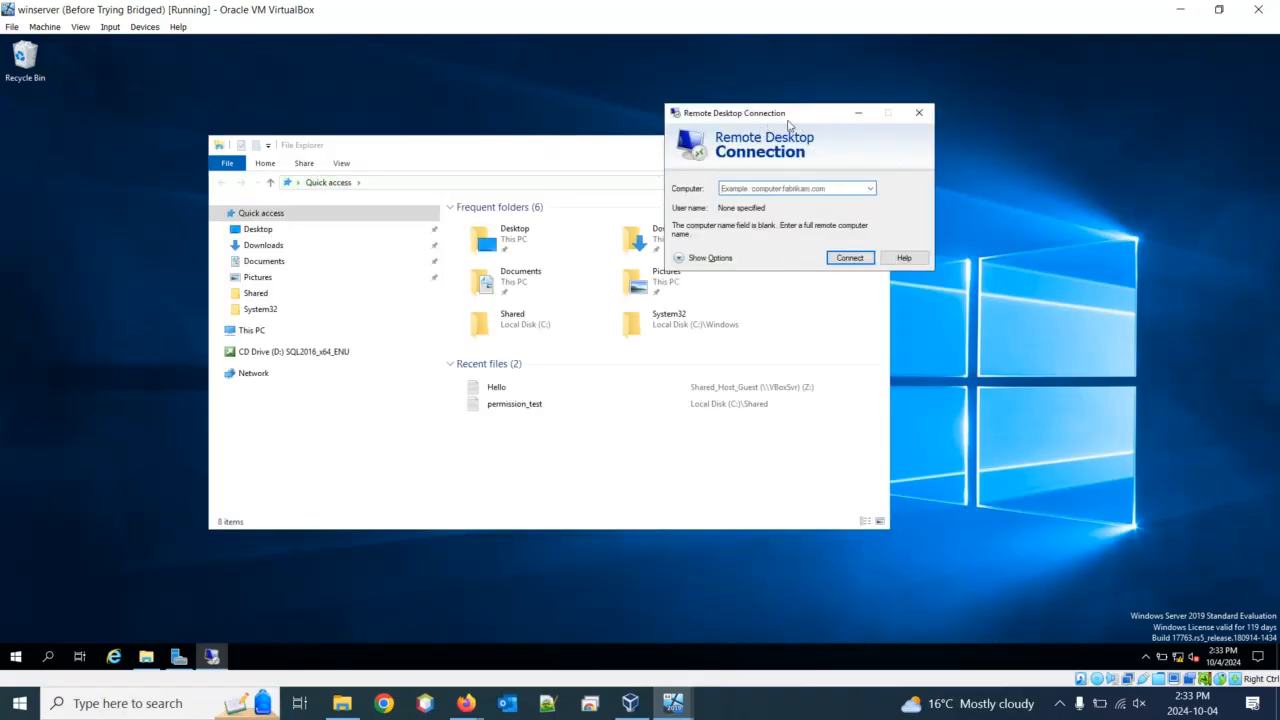
drag(791, 120, 1046, 148)
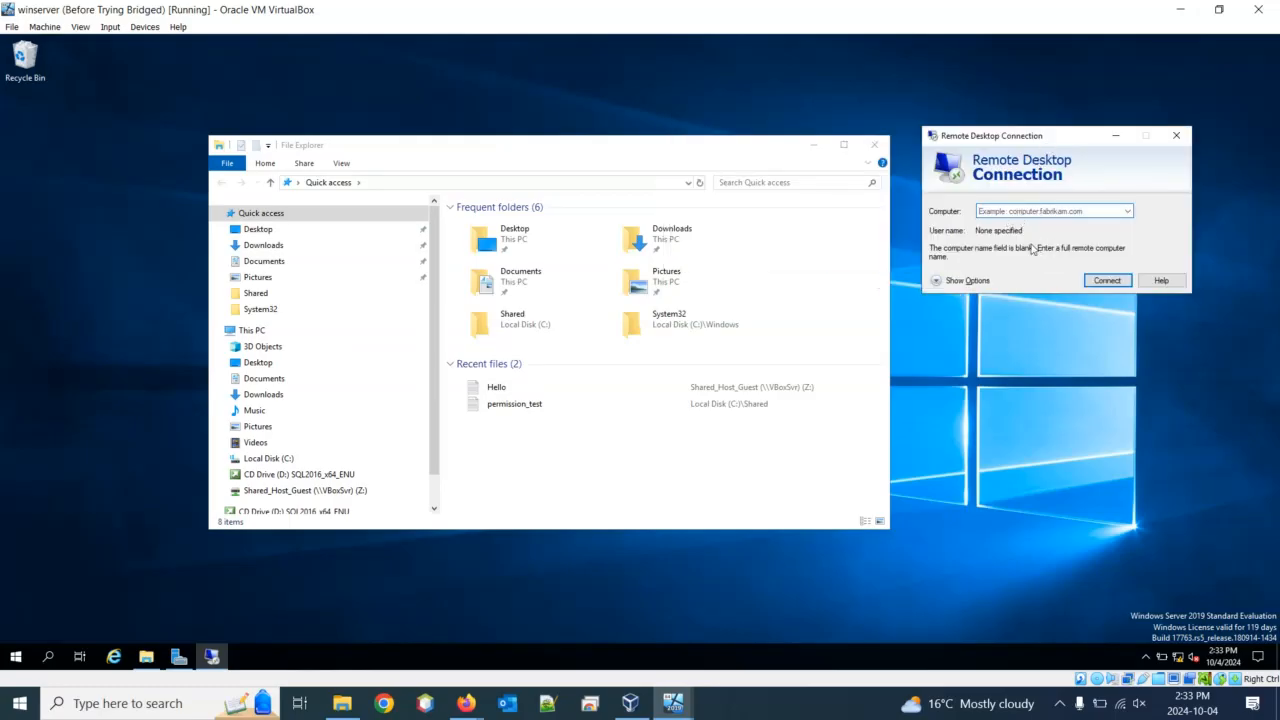
click(1182, 143)
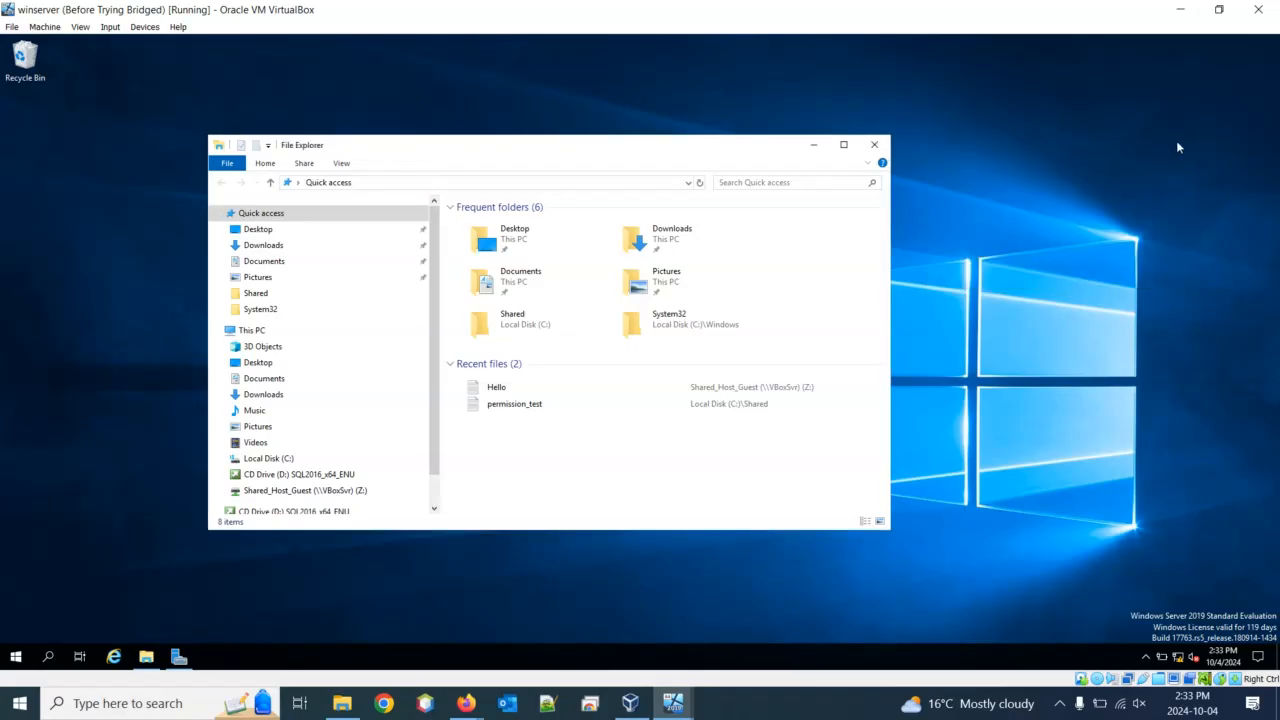
Open This PC's Properties and then the Remote settings in System Properties
right_click(253, 338)
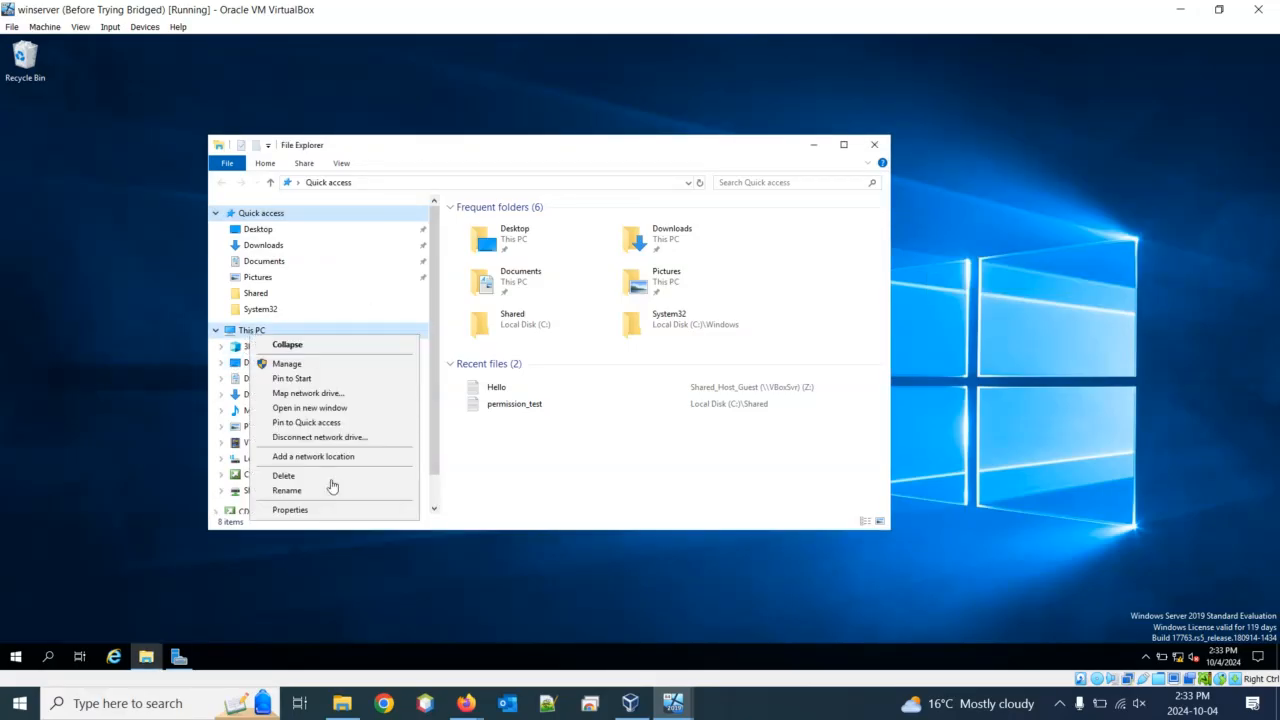
click(337, 513)
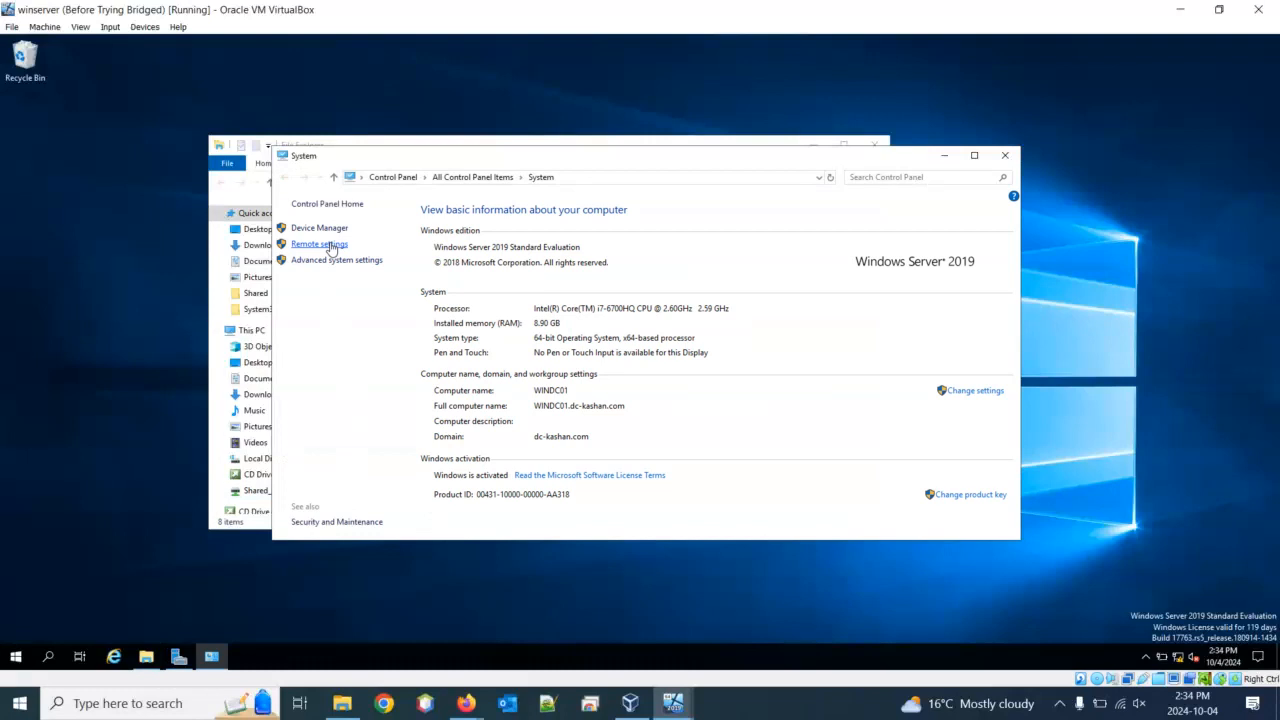
click(320, 244)
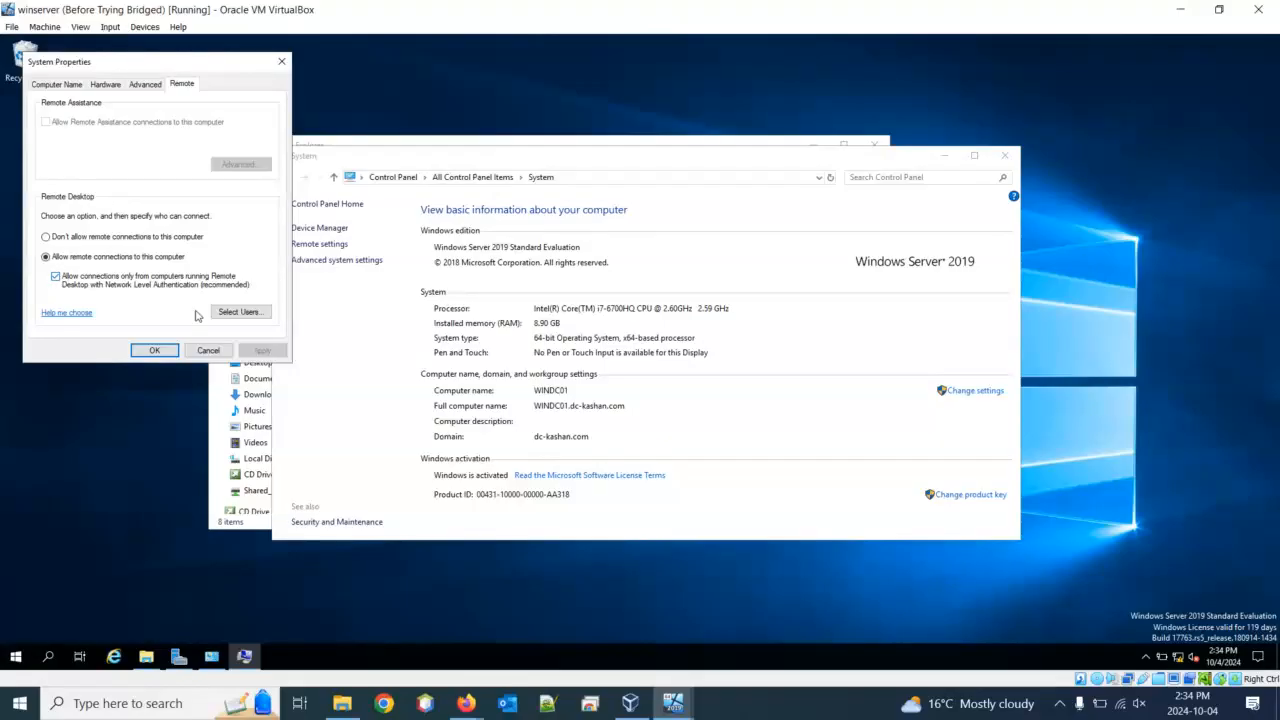
Remove both domain accounts from the Remote Desktop Users list and confirm with OK
click(240, 316)
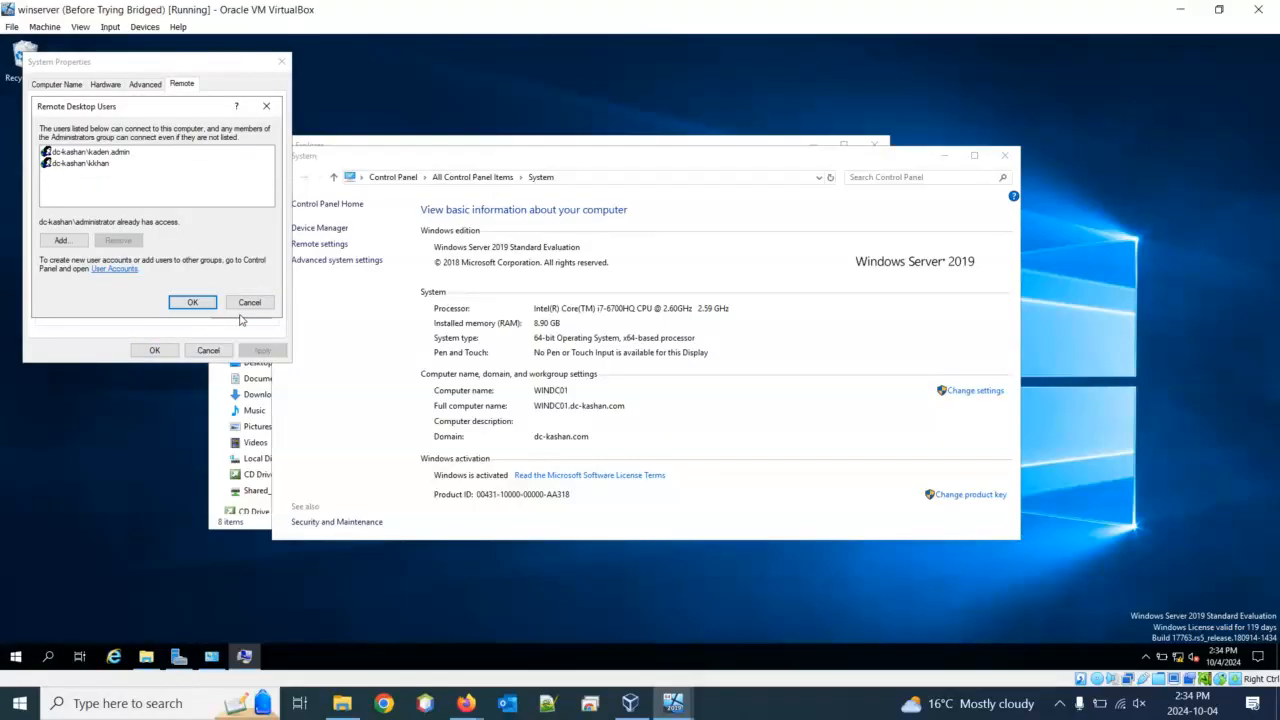
click(115, 153)
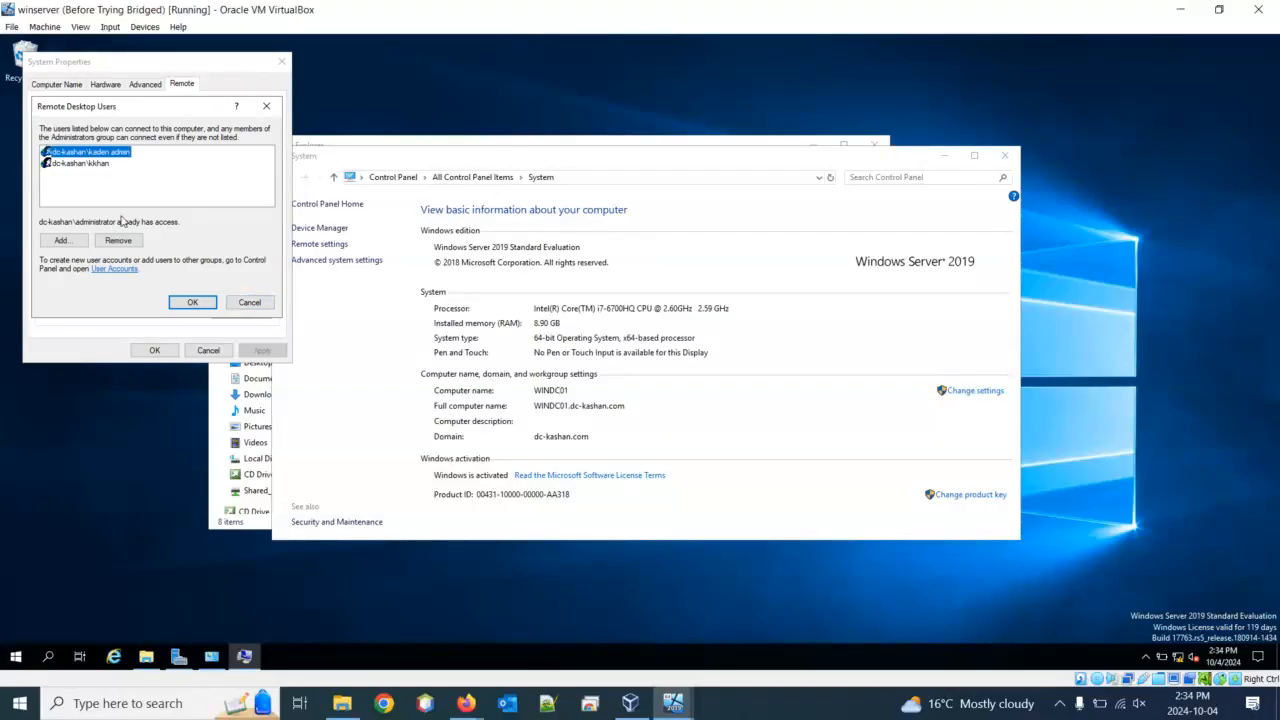
click(126, 242)
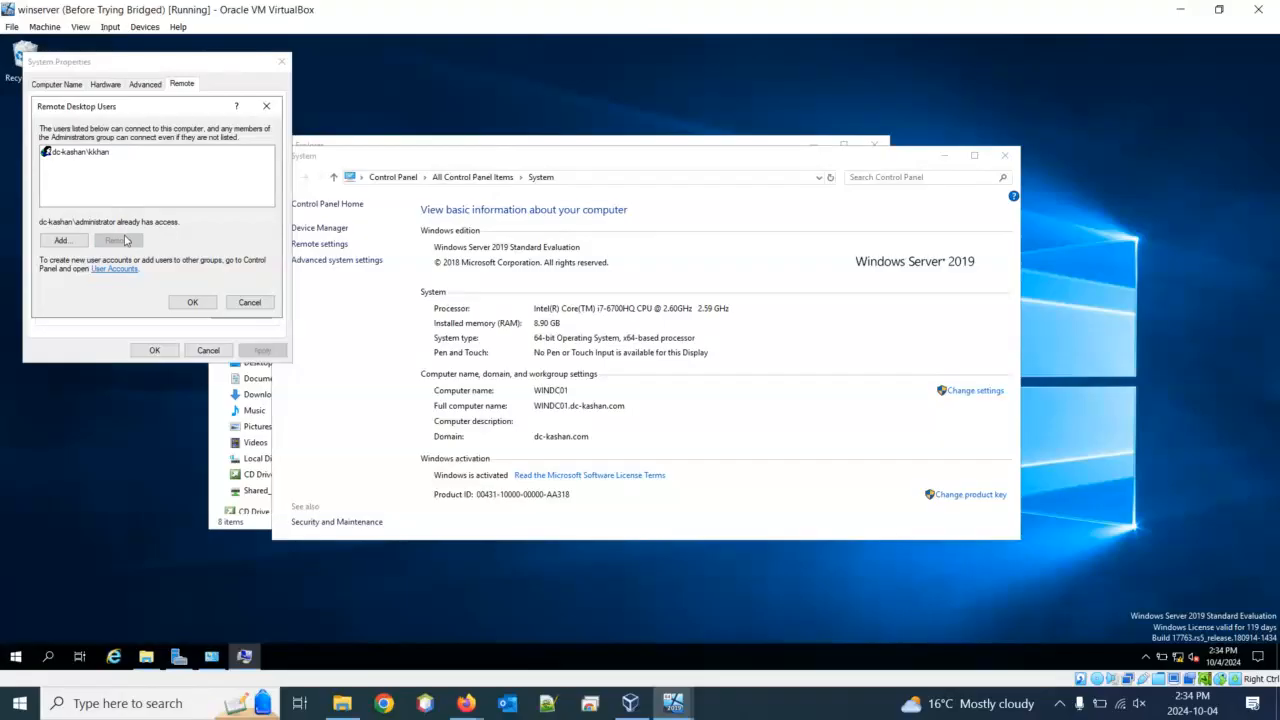
click(111, 246)
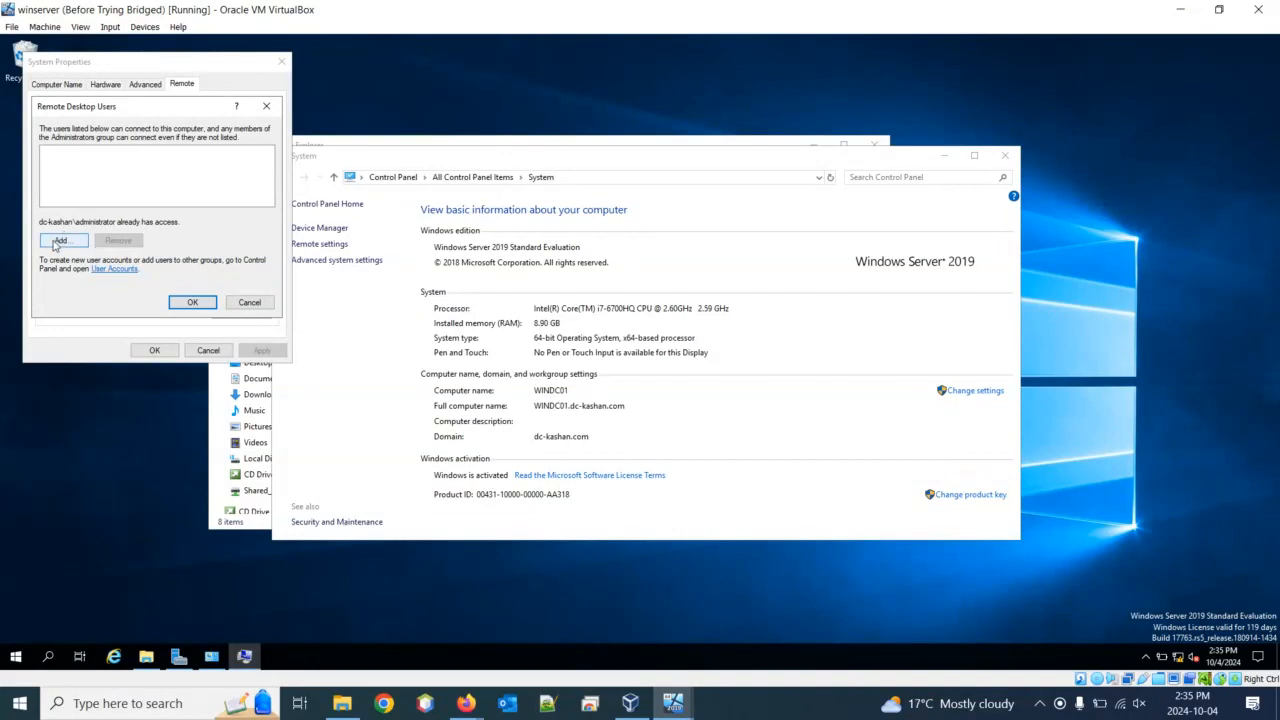
click(55, 236)
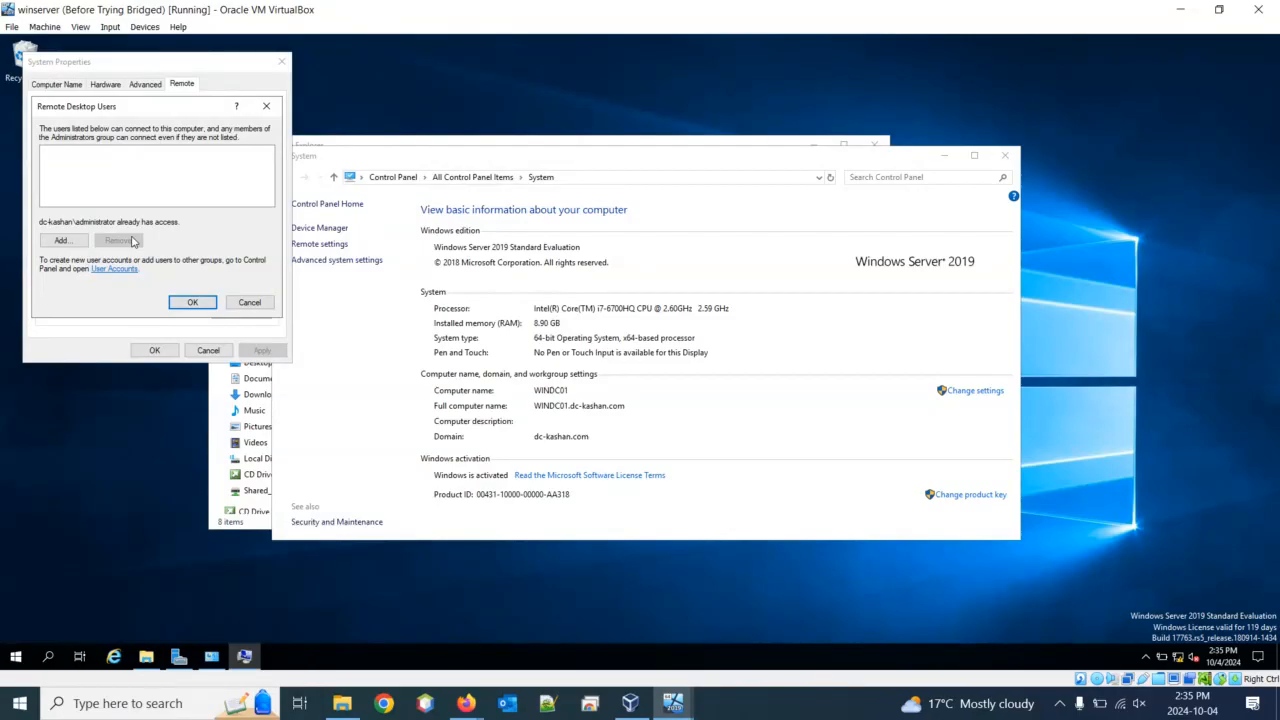
click(192, 302)
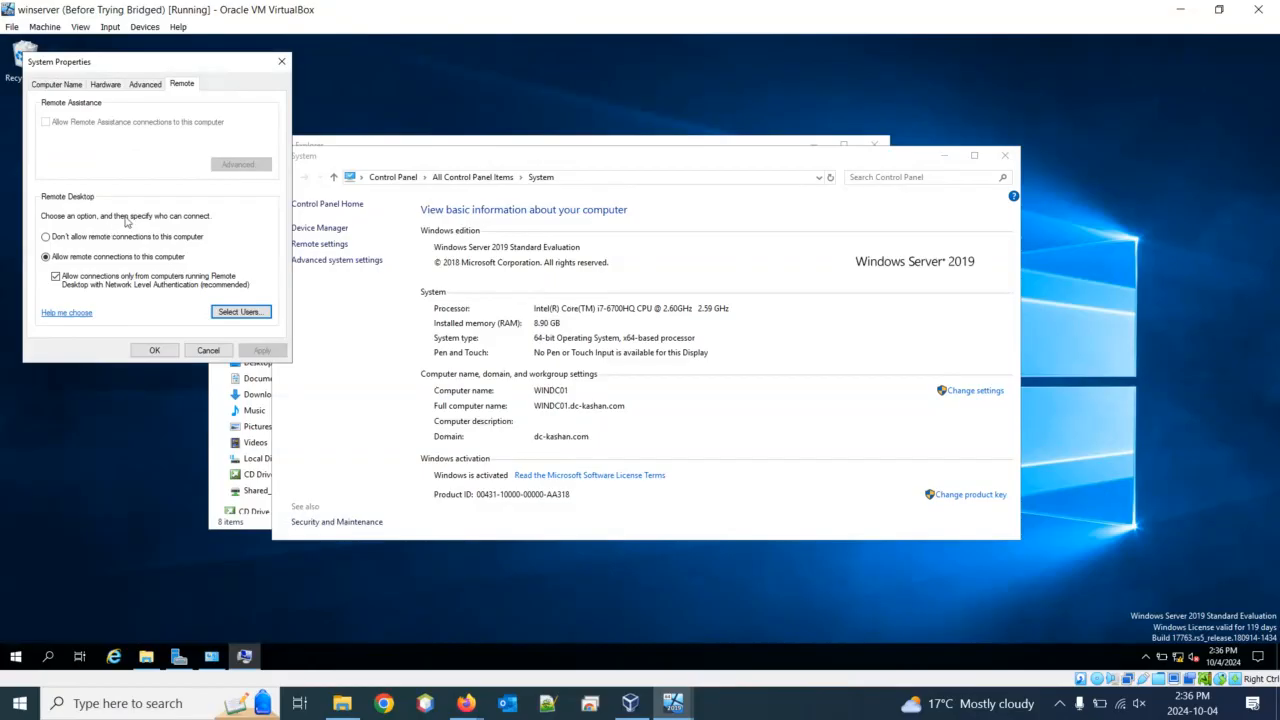
Apply the remote settings with OK and move the System window aside
click(155, 351)
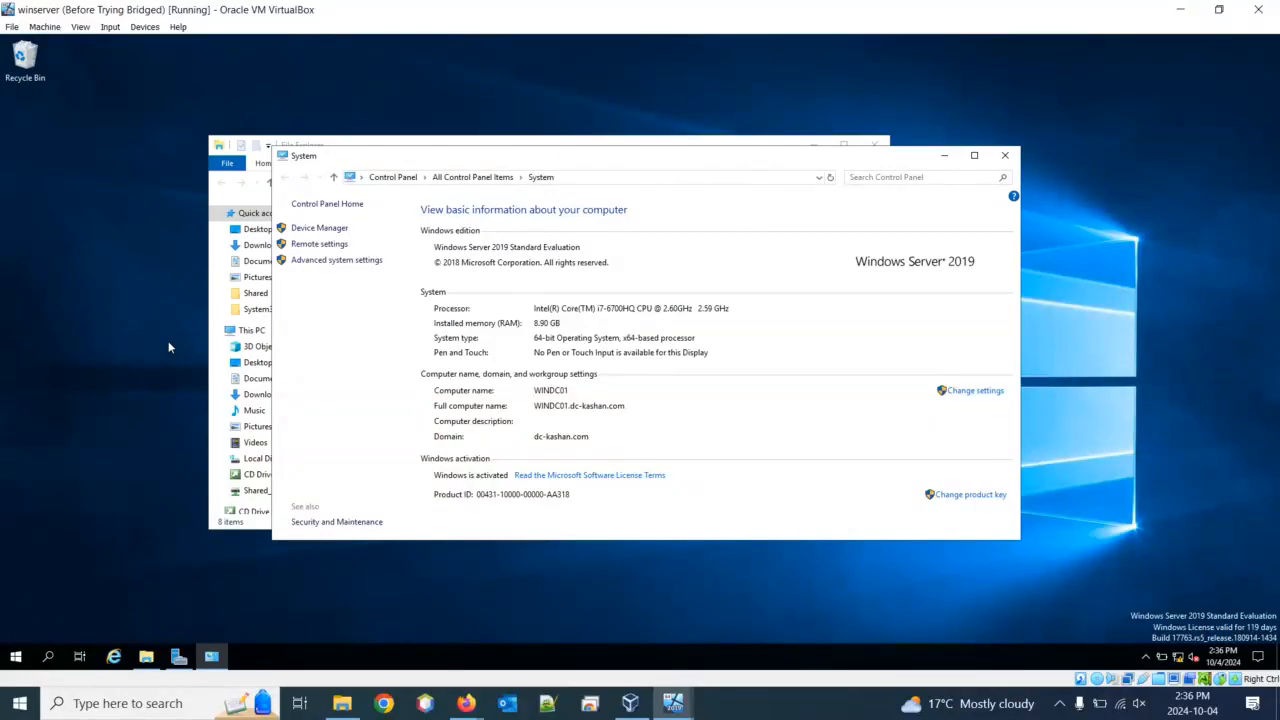
click(17, 657)
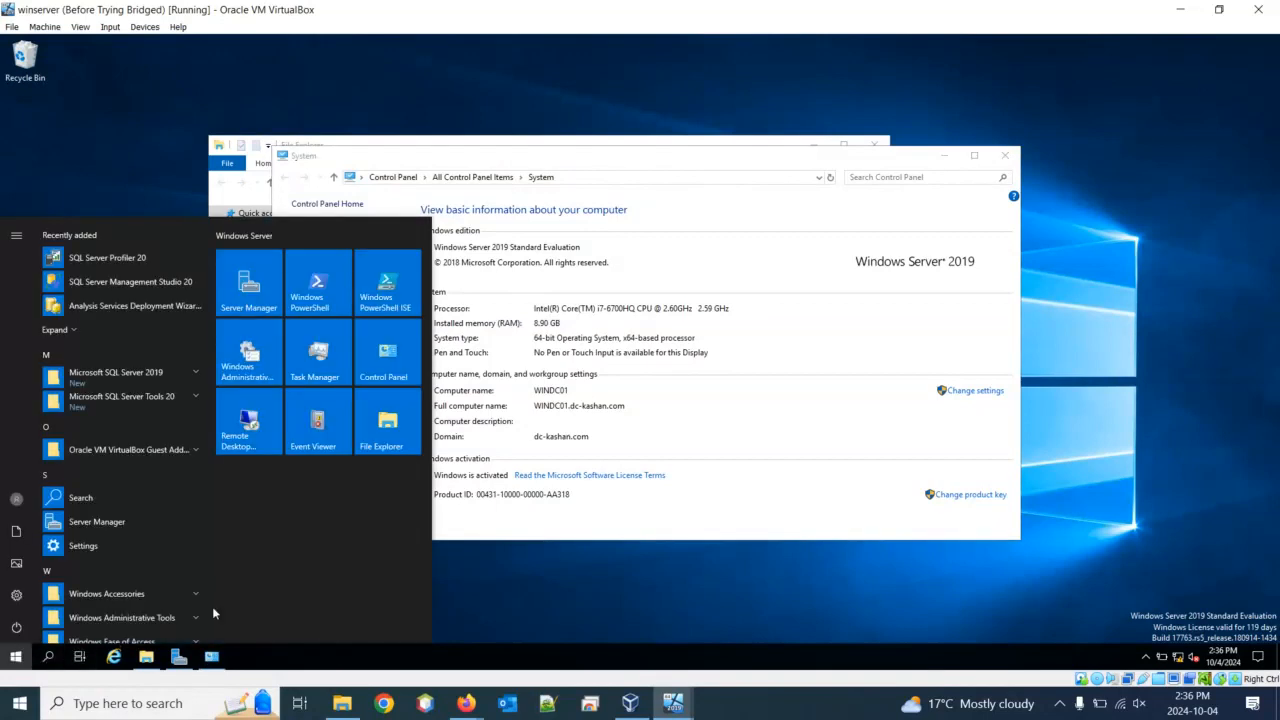
click(594, 604)
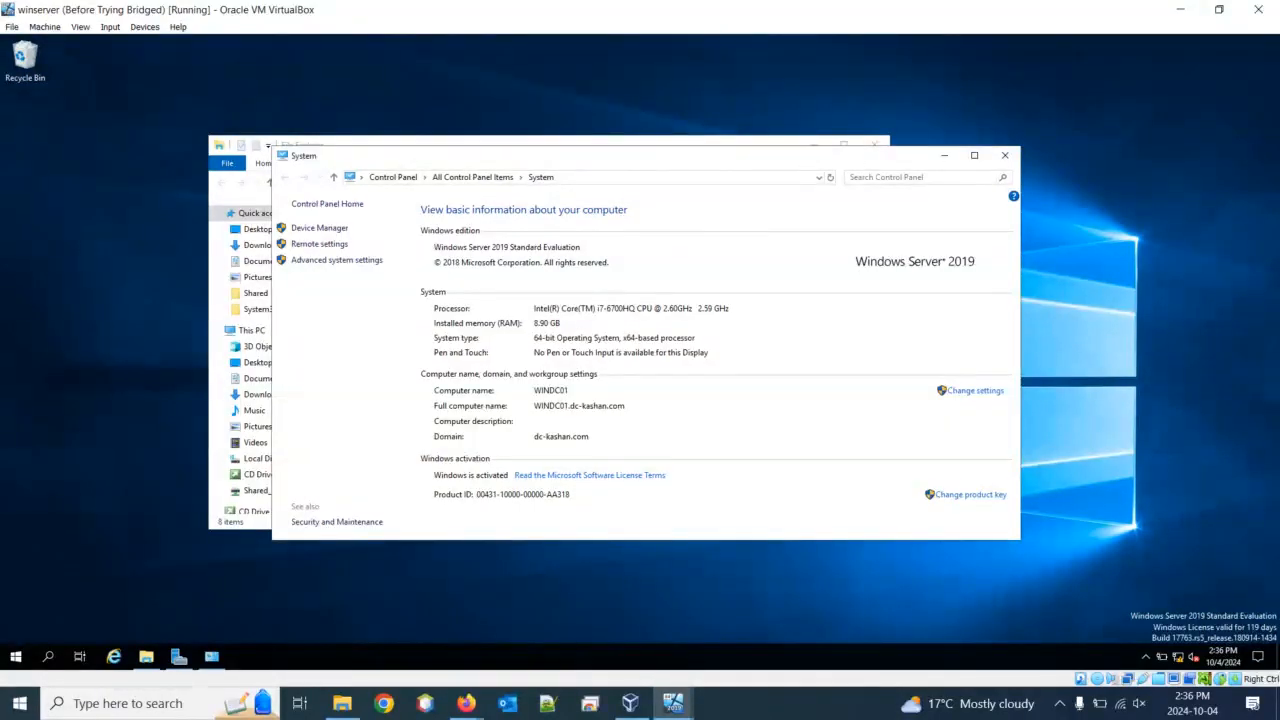
drag(679, 165, 901, 163)
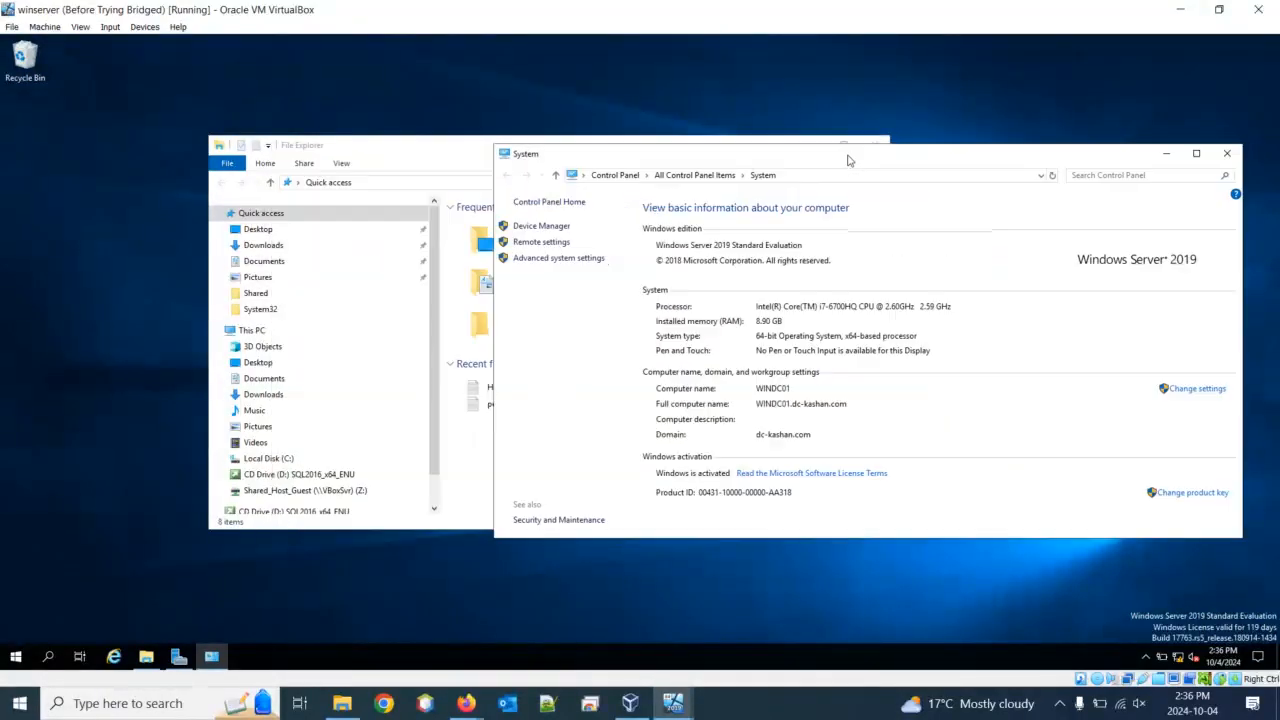
Open Notepad on the server, type 'fdfhfhfgh fhghfghfgh', and minimize the server VM window
click(45, 658)
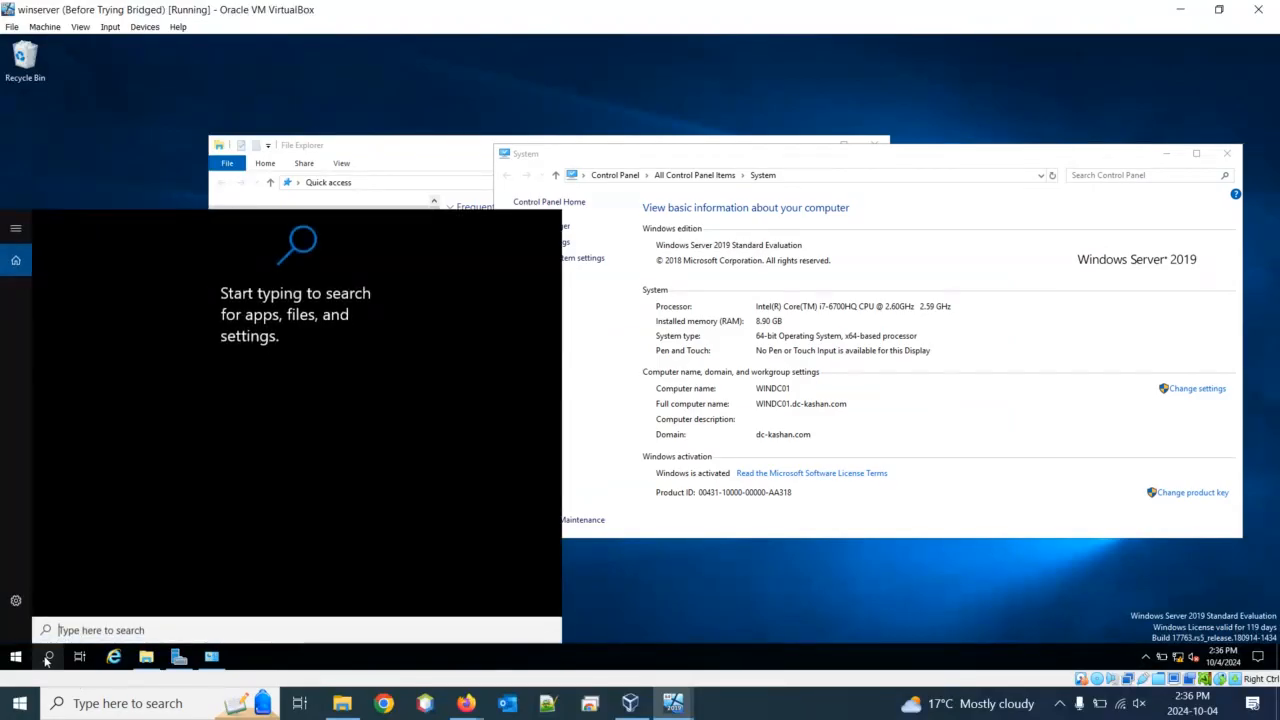
text(note)
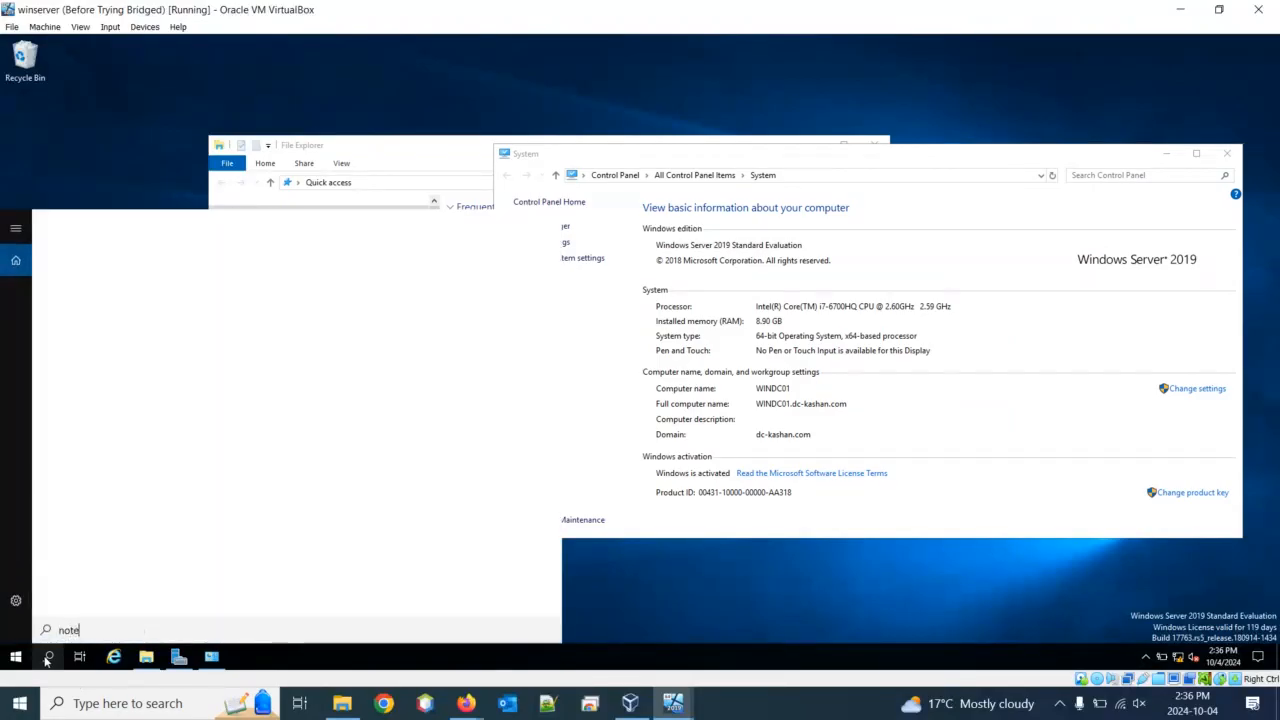
text(pad)
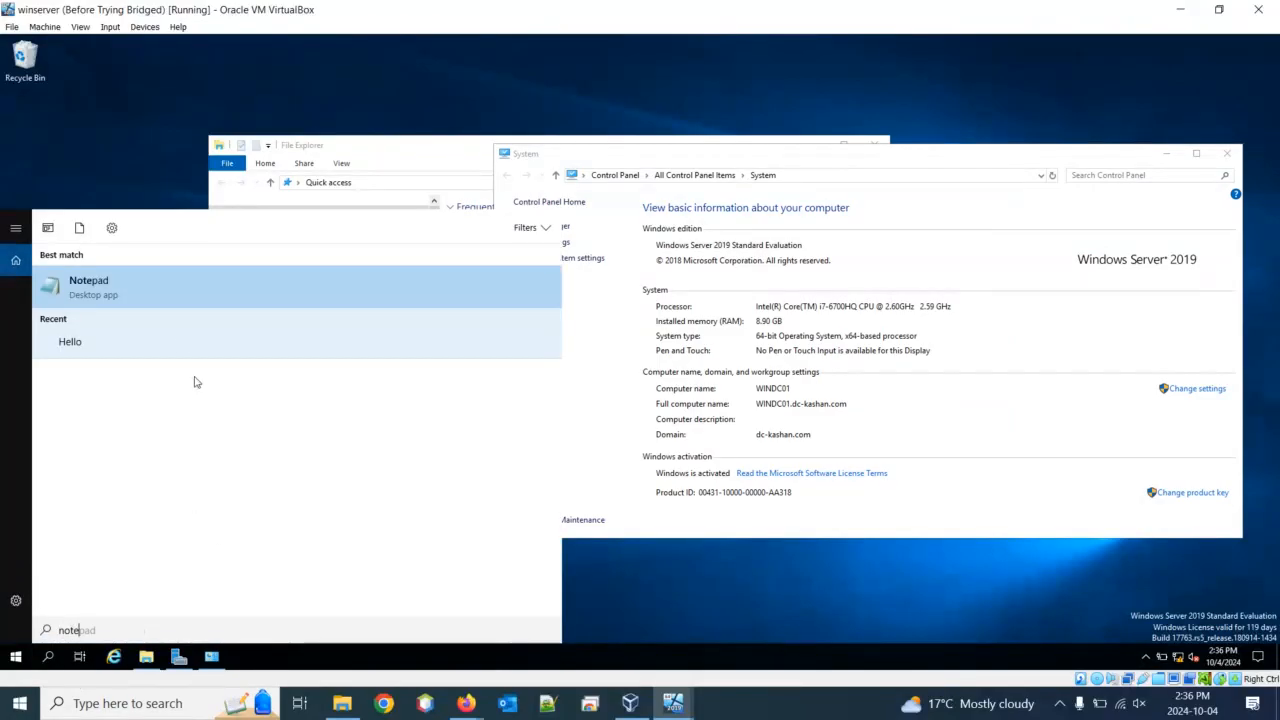
click(188, 288)
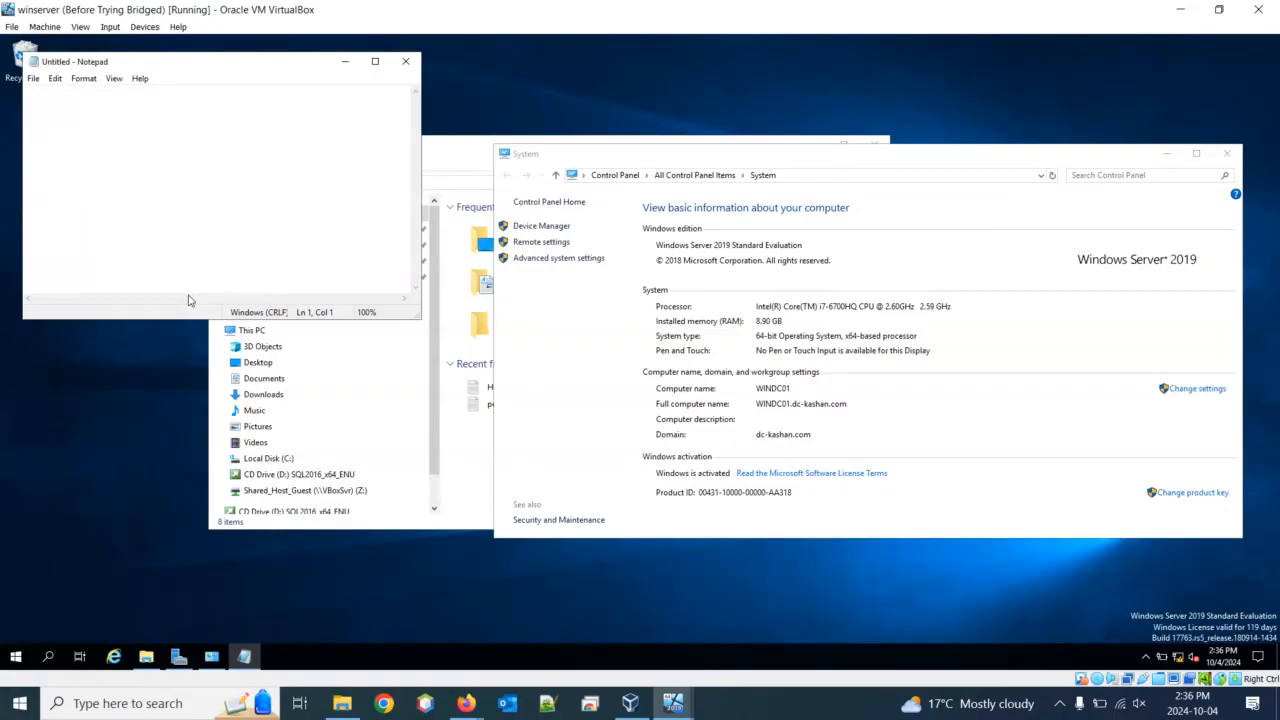
text(fdfhfhfgh )
text(fhghfghfgh)
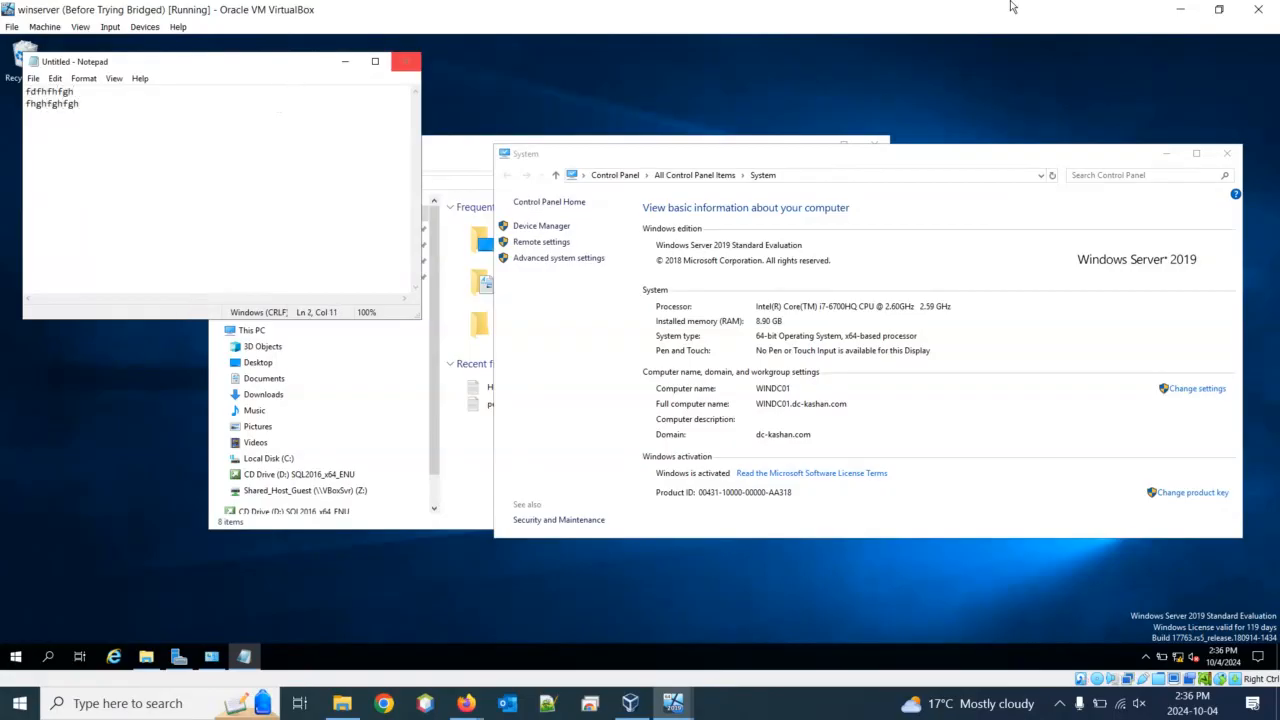
click(1183, 12)
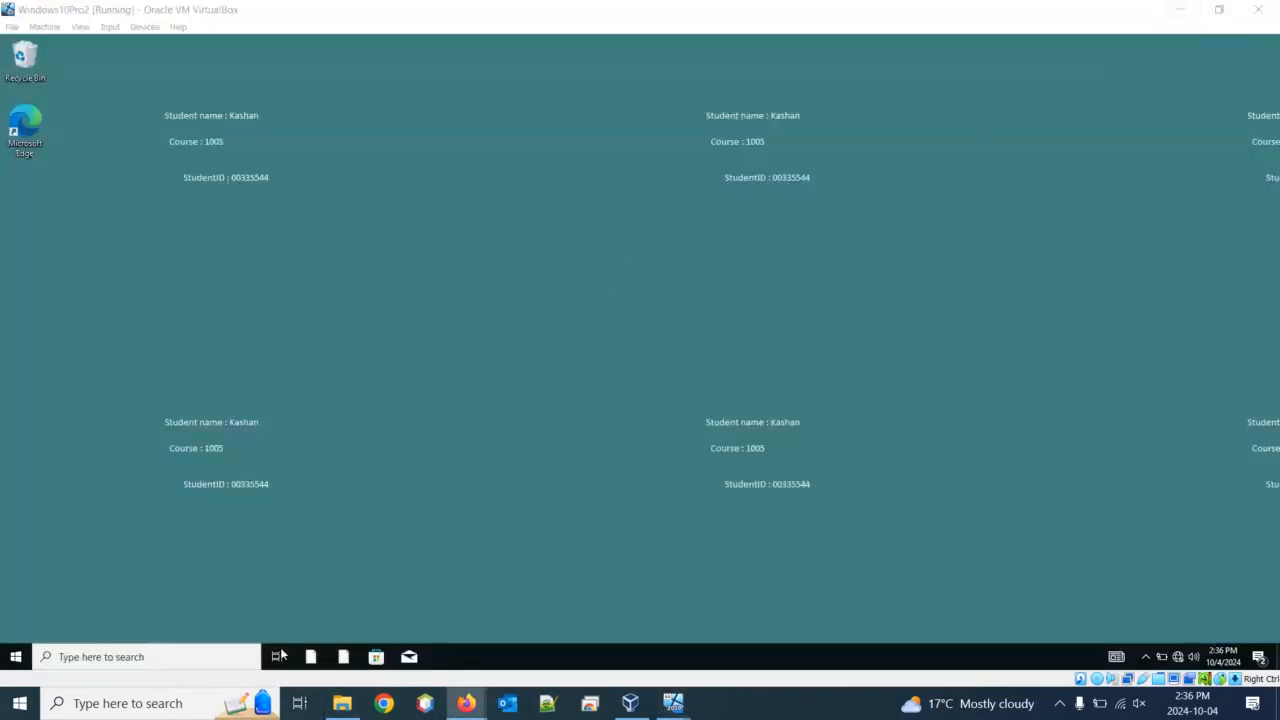
On the Windows 10 VM, open Remote Desktop Connection from search and review its 192.168.0.10 target
click(221, 657)
click(240, 660)
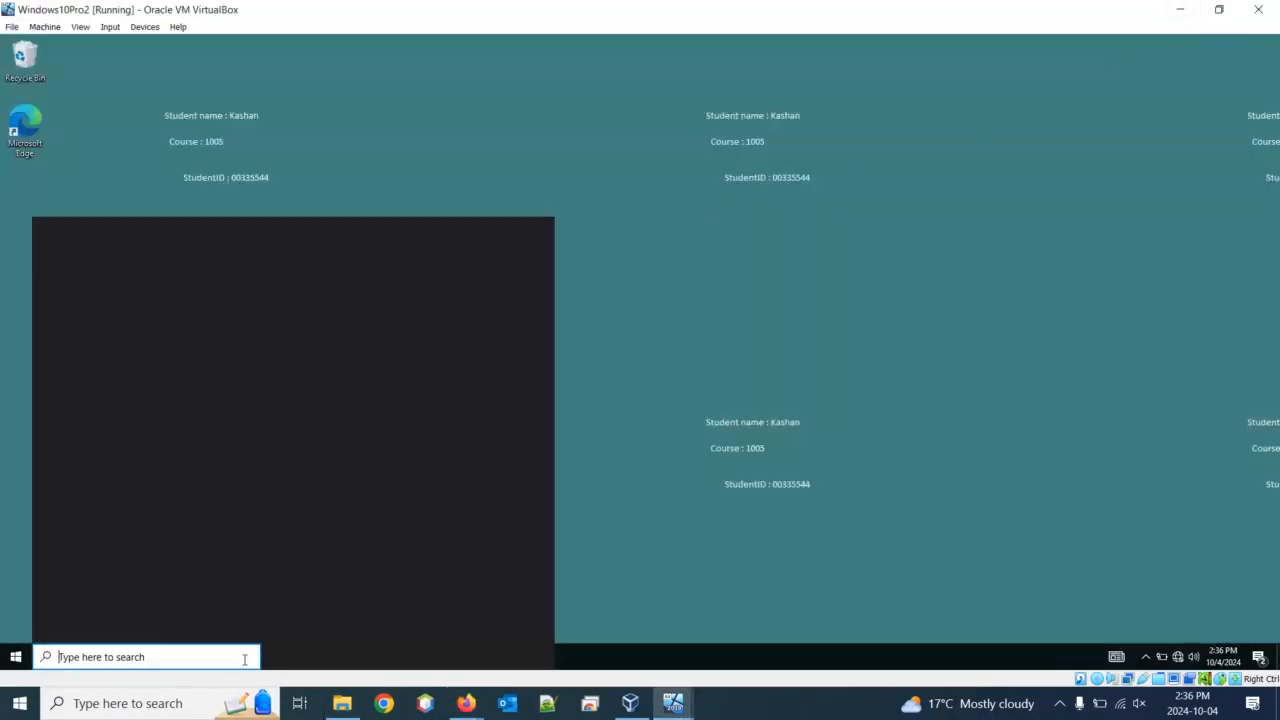
text(remote)
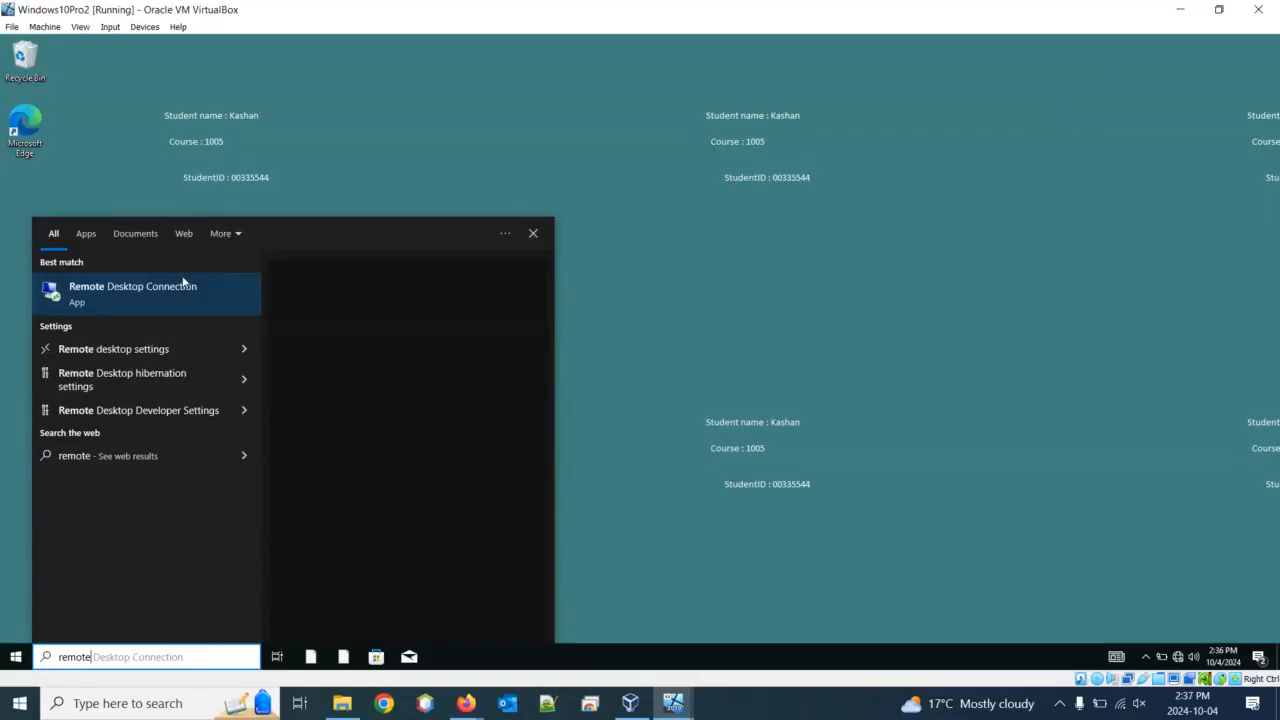
click(186, 288)
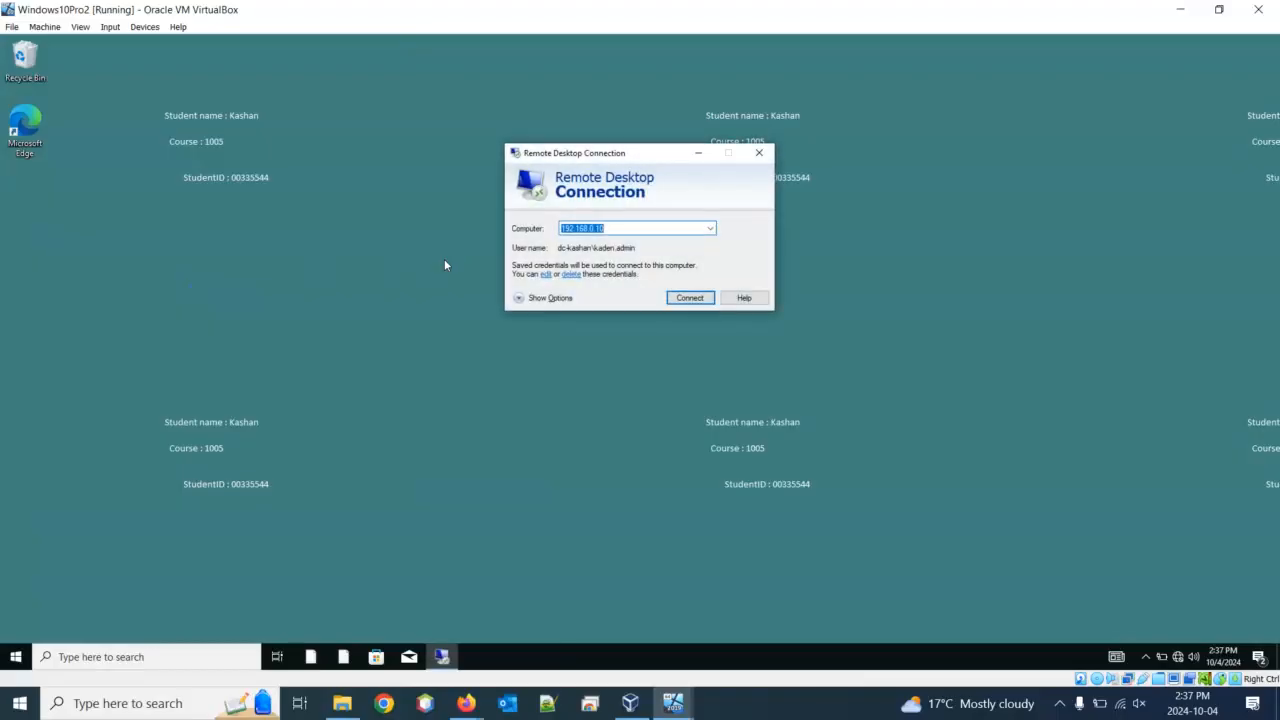
click(634, 229)
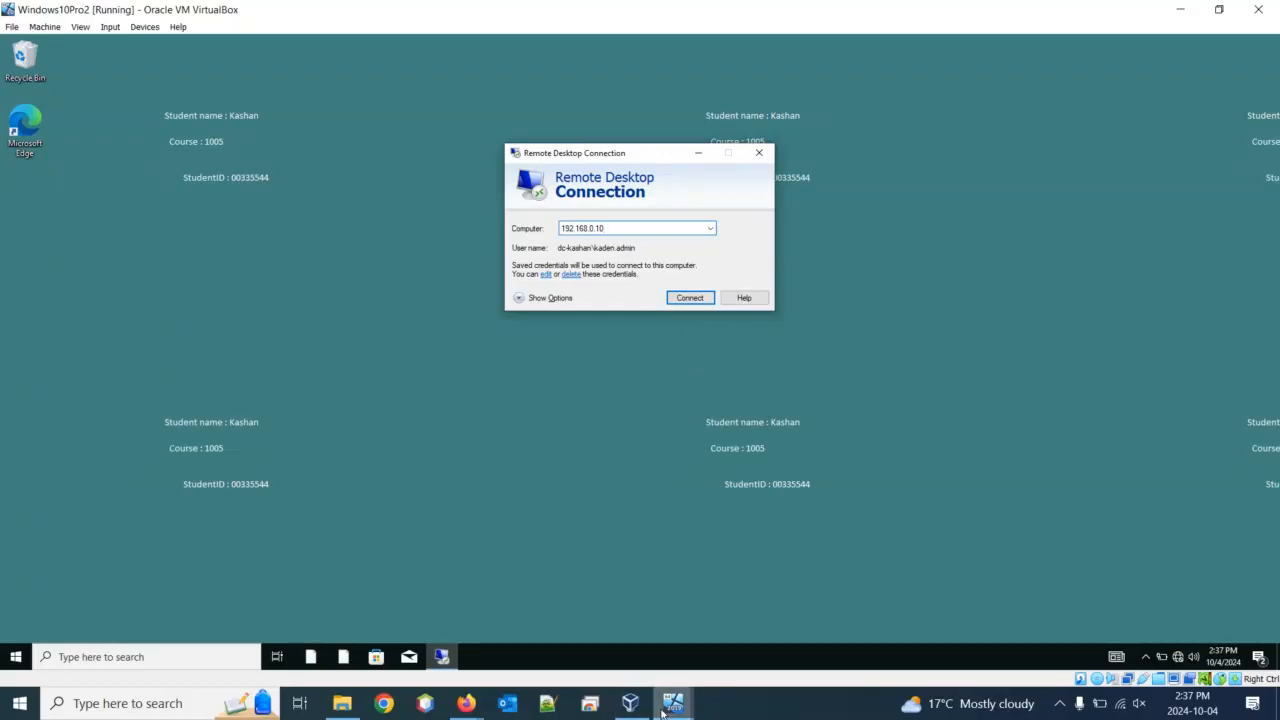
mouse_move(667, 712)
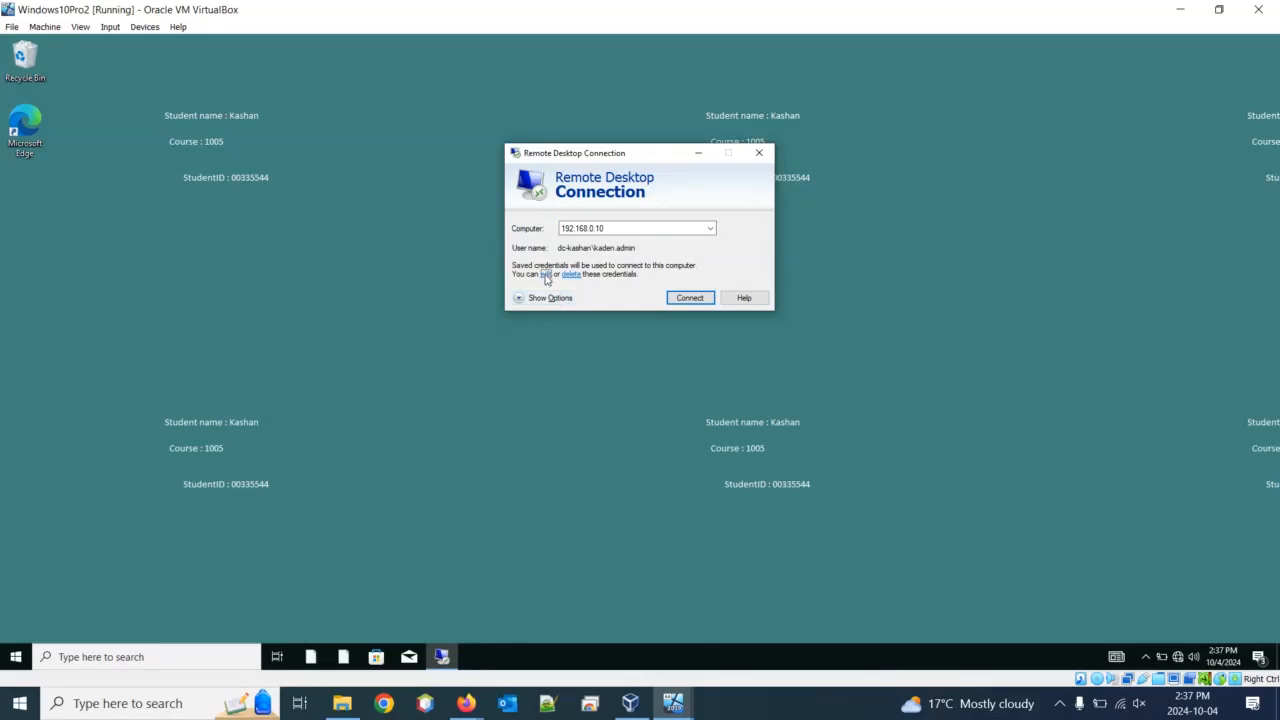
Switch the saved credentials to the administrator account and password, and connect to 192.168.0.10
click(545, 275)
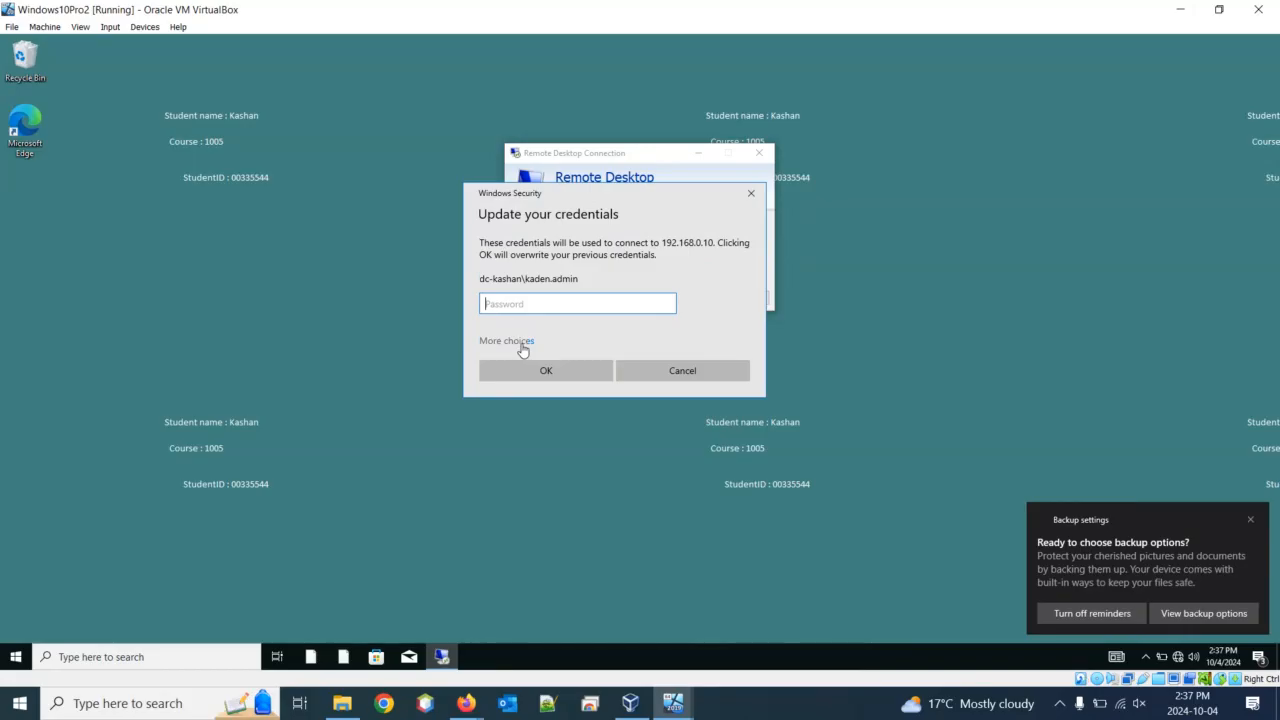
click(518, 342)
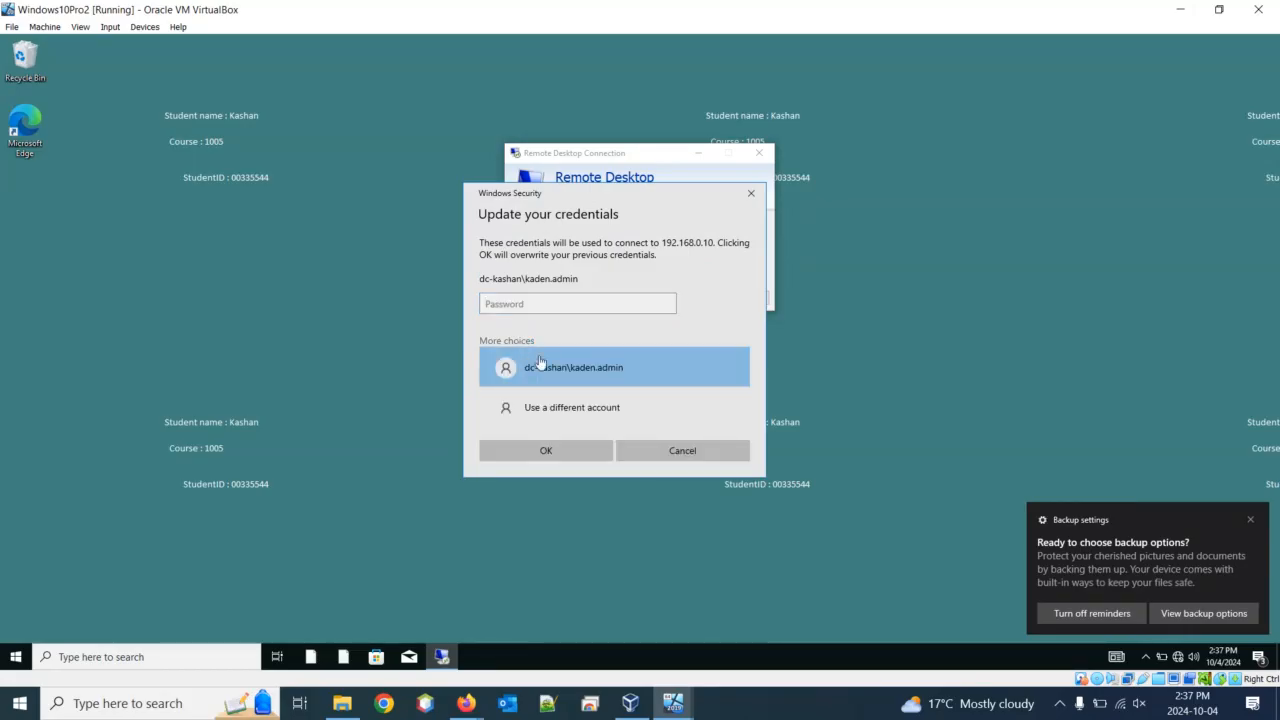
click(577, 409)
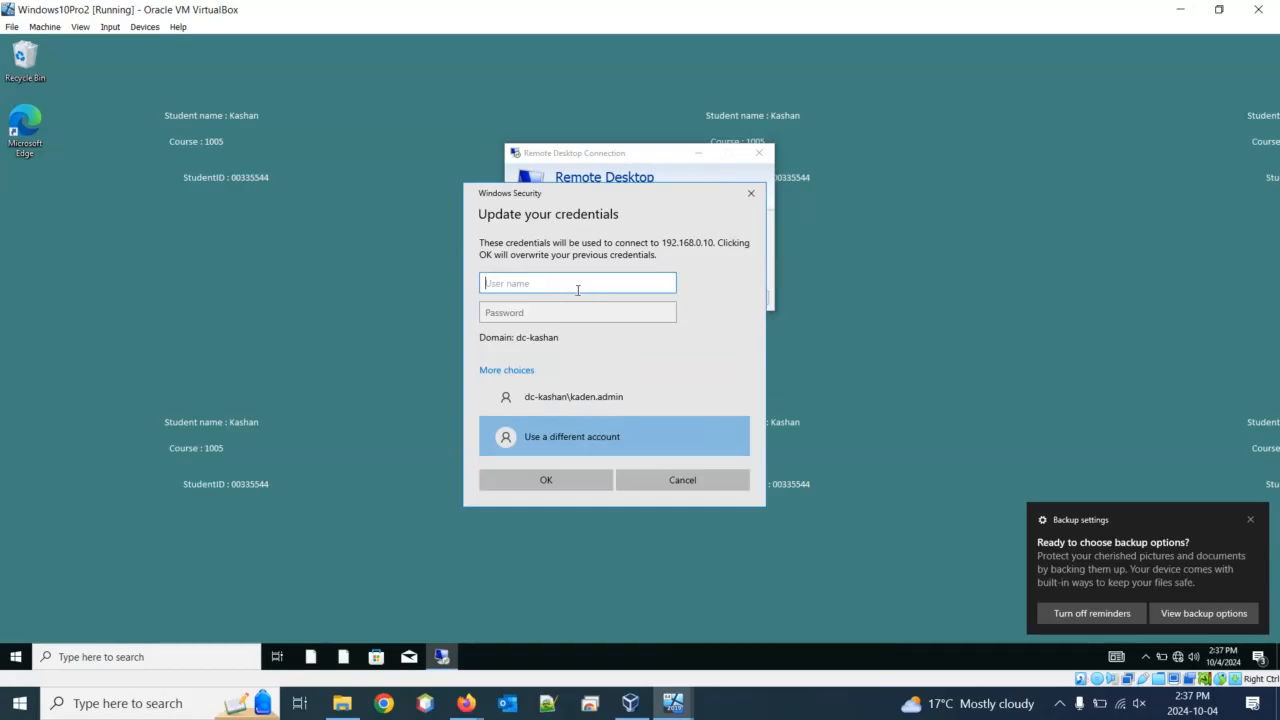
text(administrator)
key(Tab)
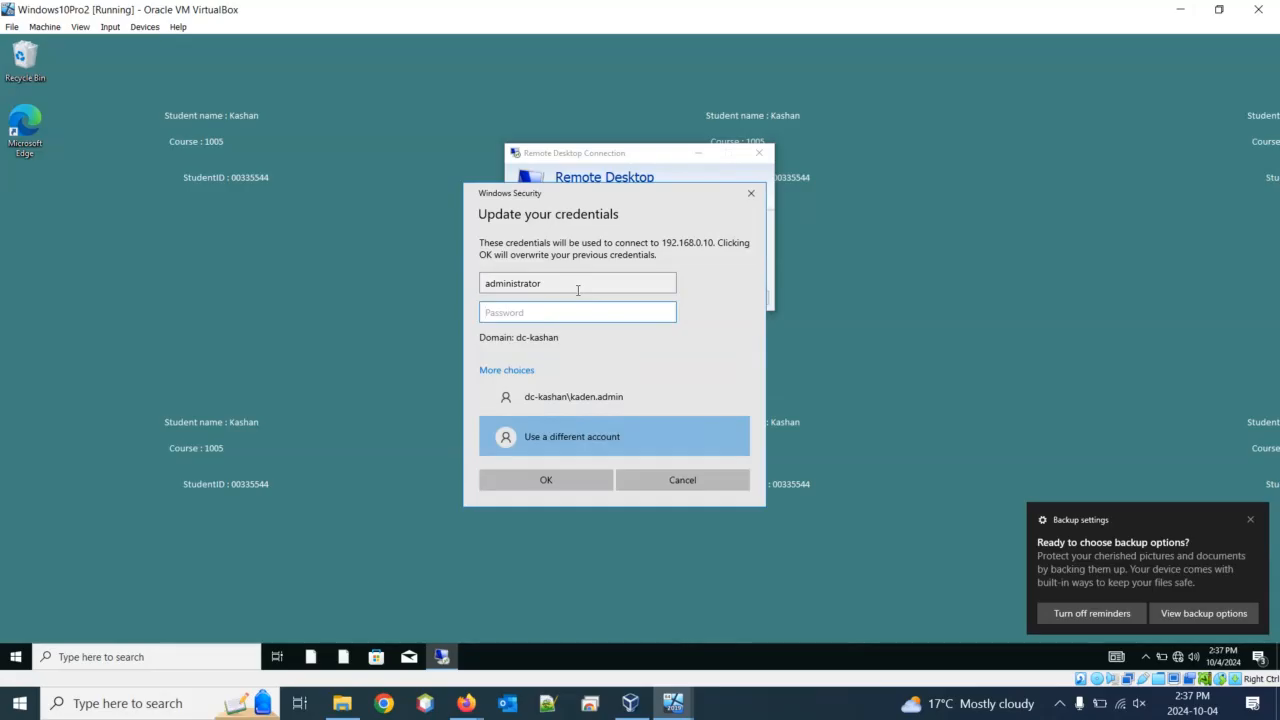
text(Pa)
click(575, 481)
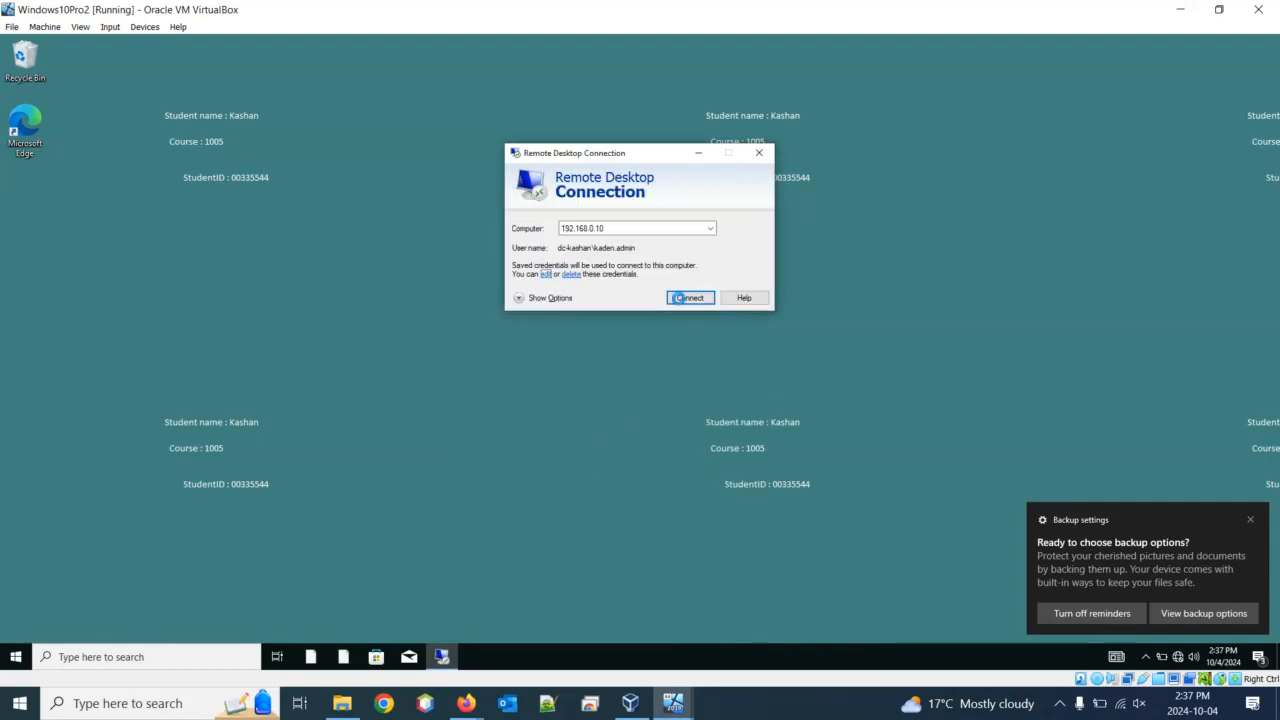
click(689, 301)
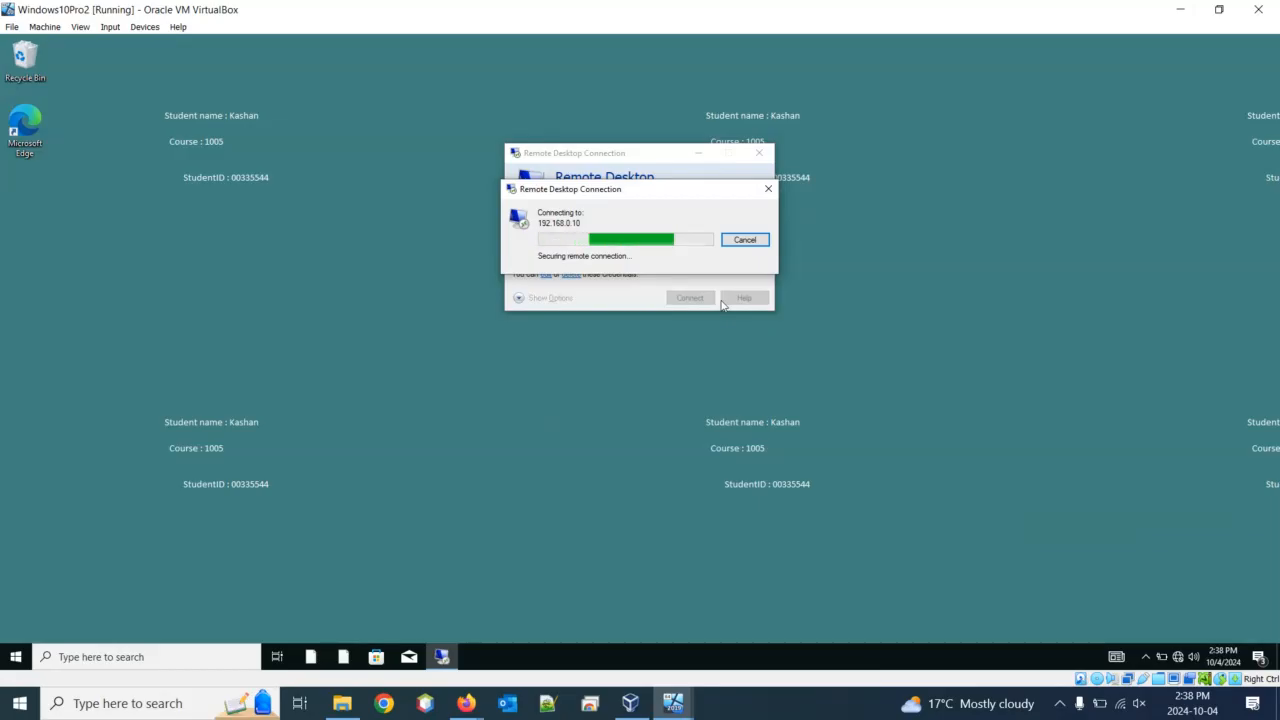
click(629, 713)
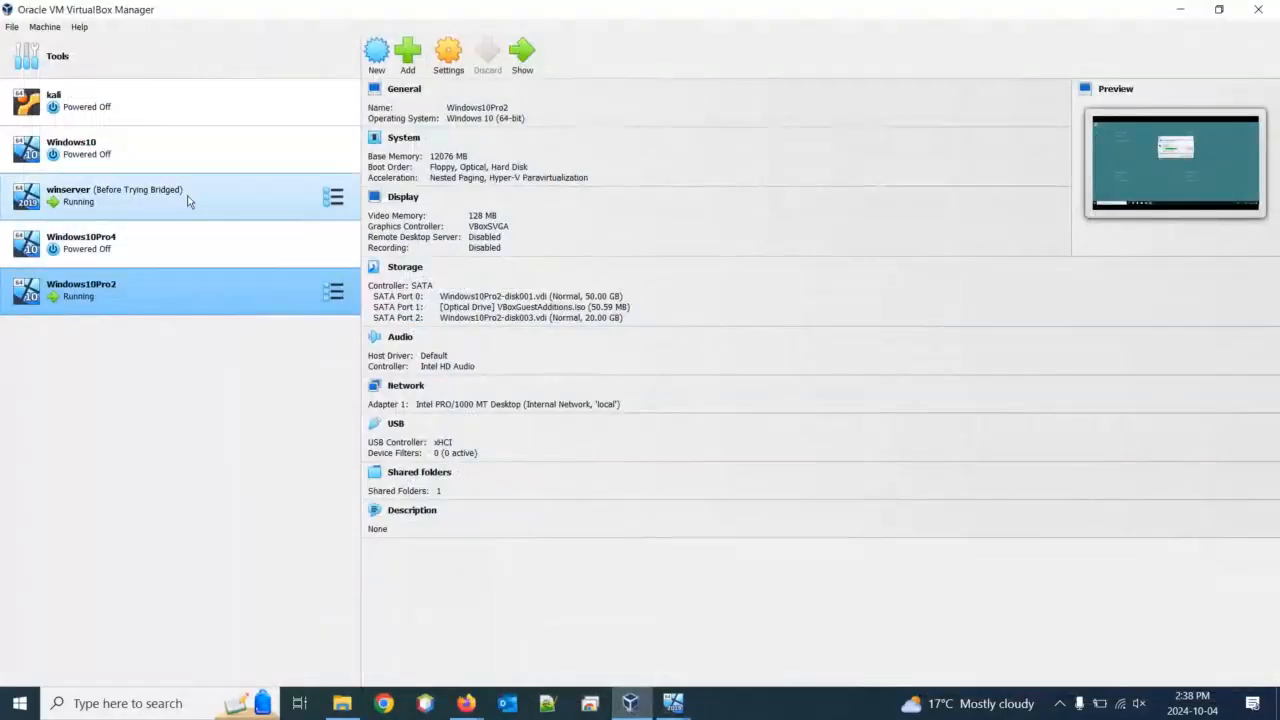
Check that winserver's network adapter uses Internal Network 'local', closing settings unchanged
right_click(214, 201)
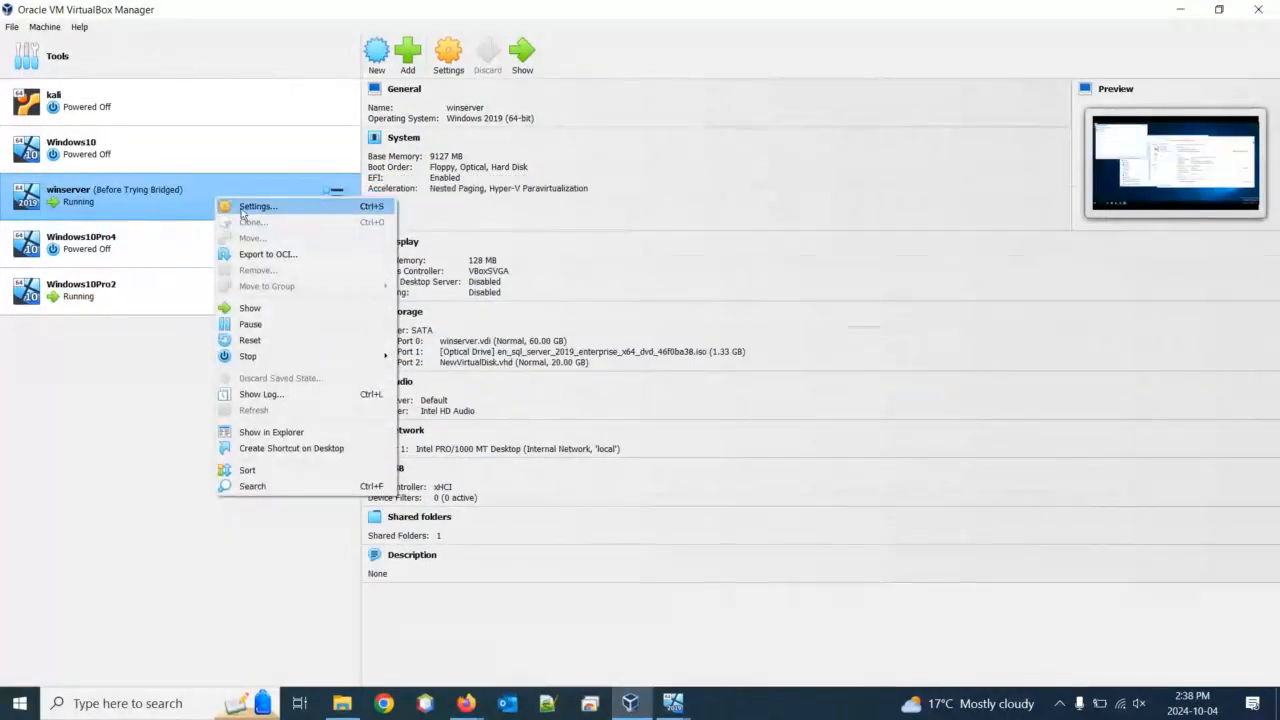
key(Escape)
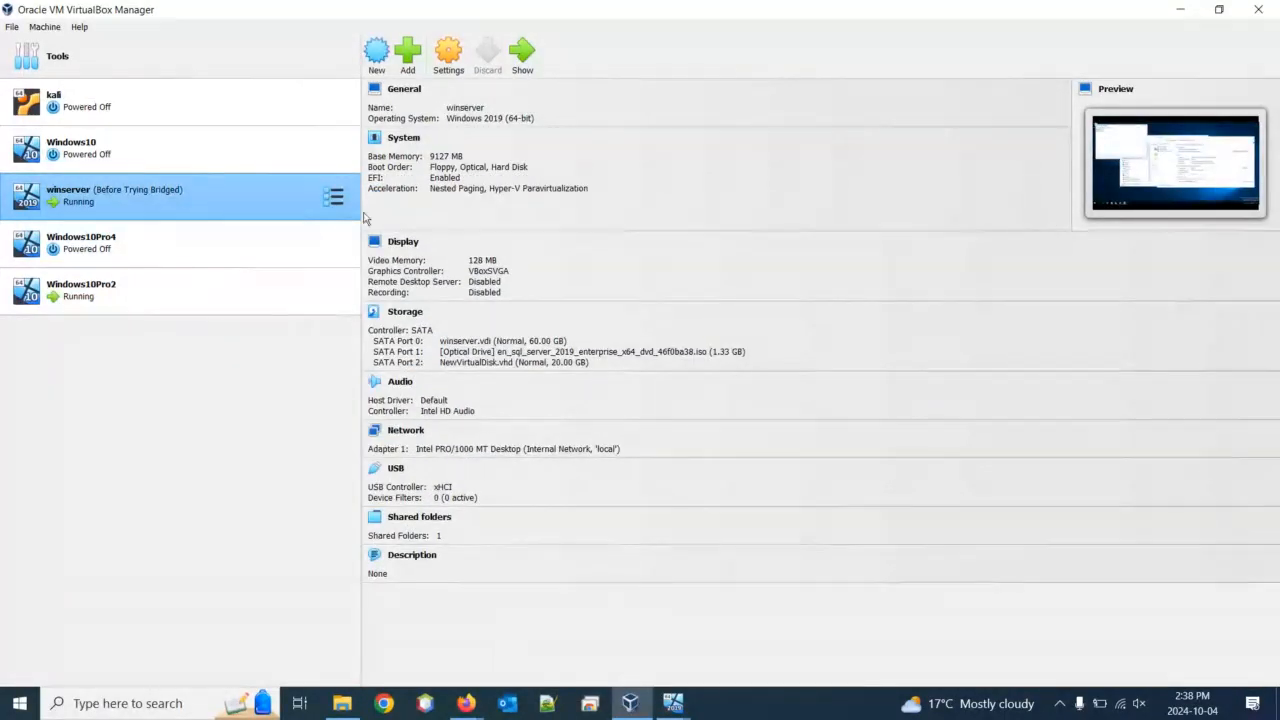
click(448, 52)
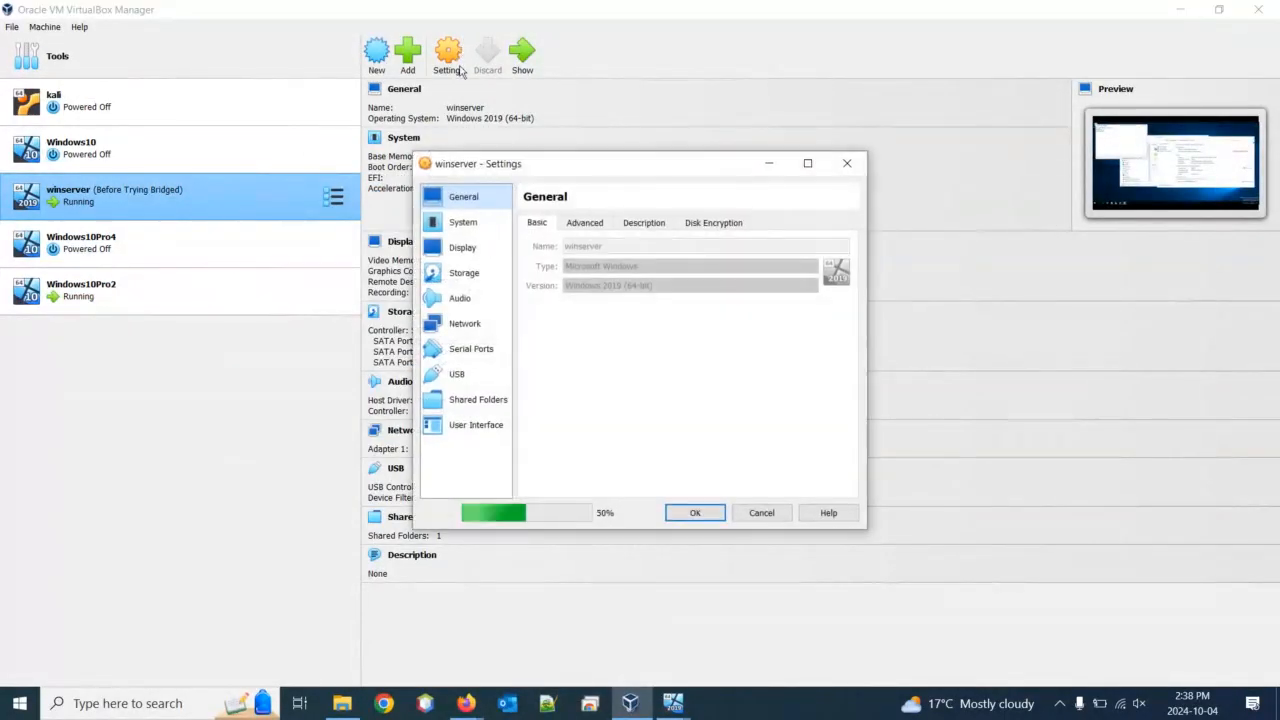
click(465, 324)
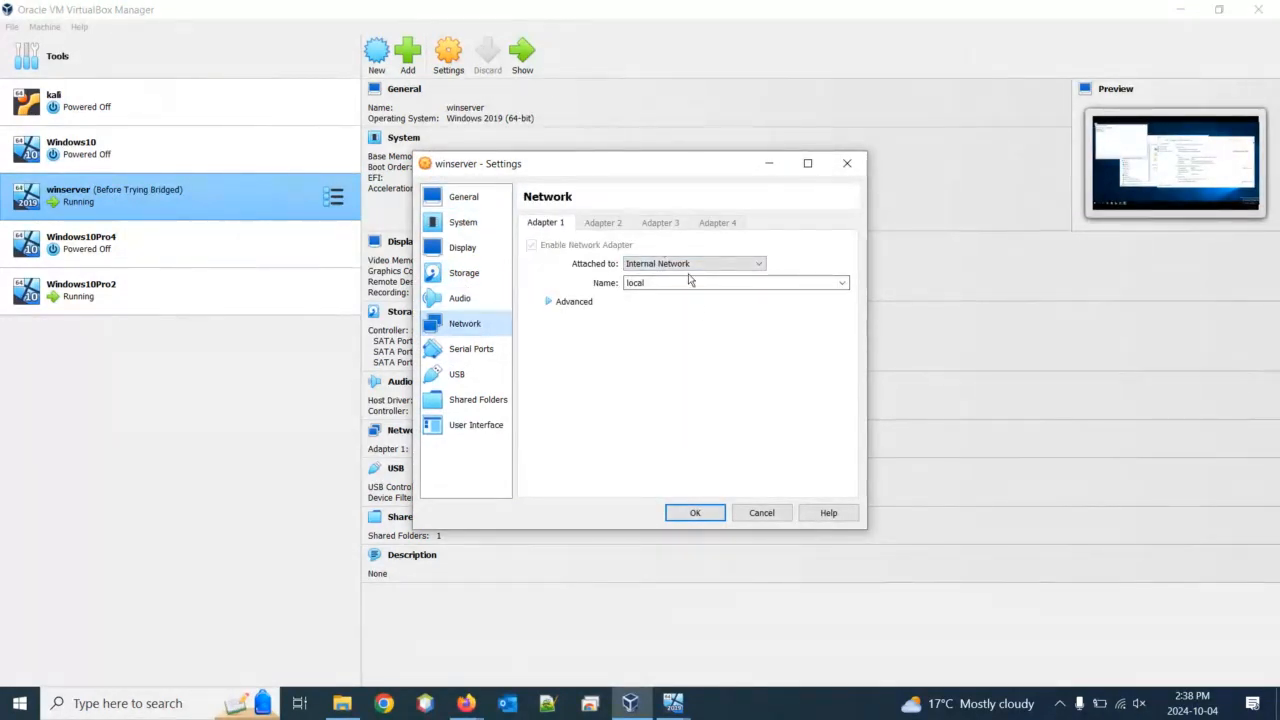
click(762, 513)
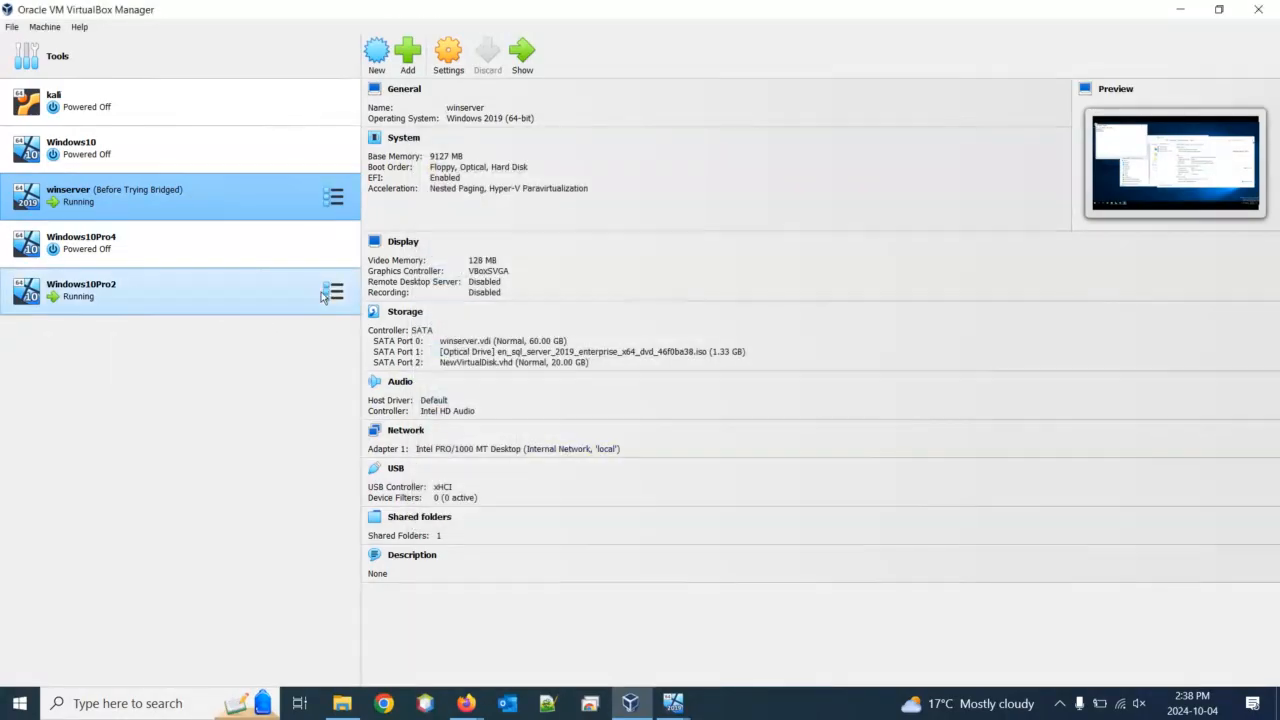
Check that Windows10Pro2's adapter also uses Internal Network 'local', then return to that VM
click(333, 291)
click(452, 58)
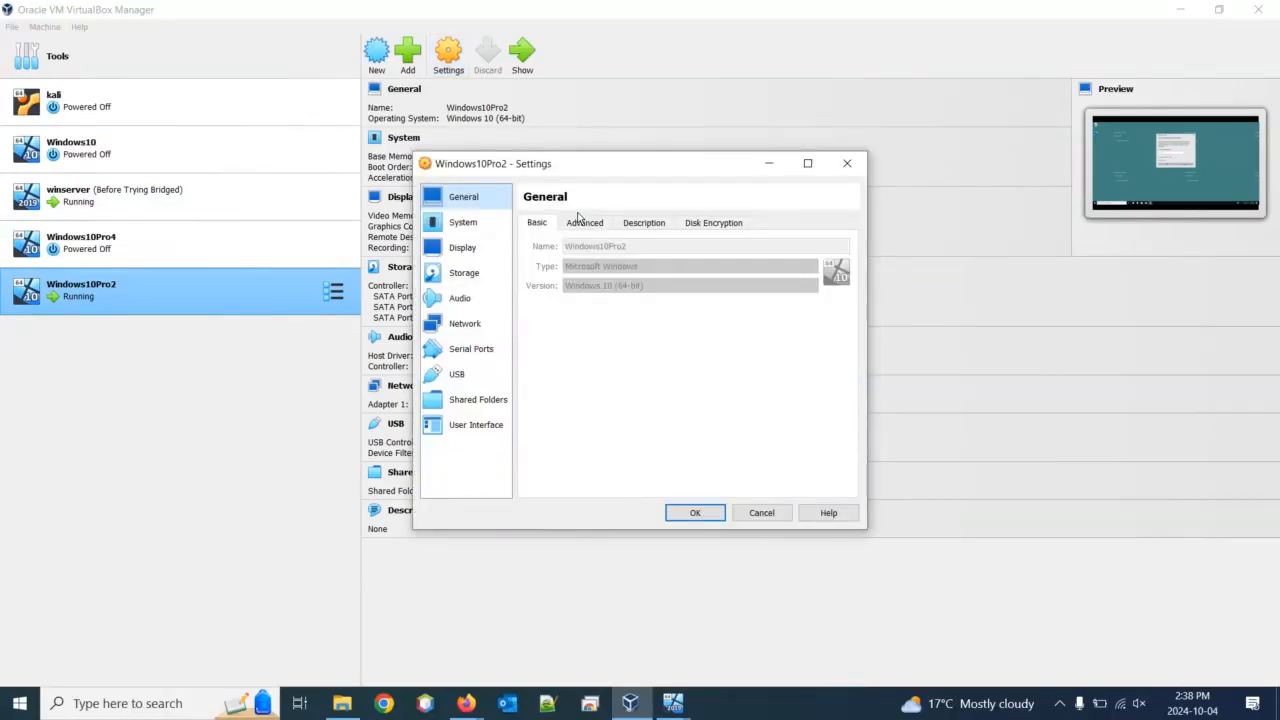
click(465, 325)
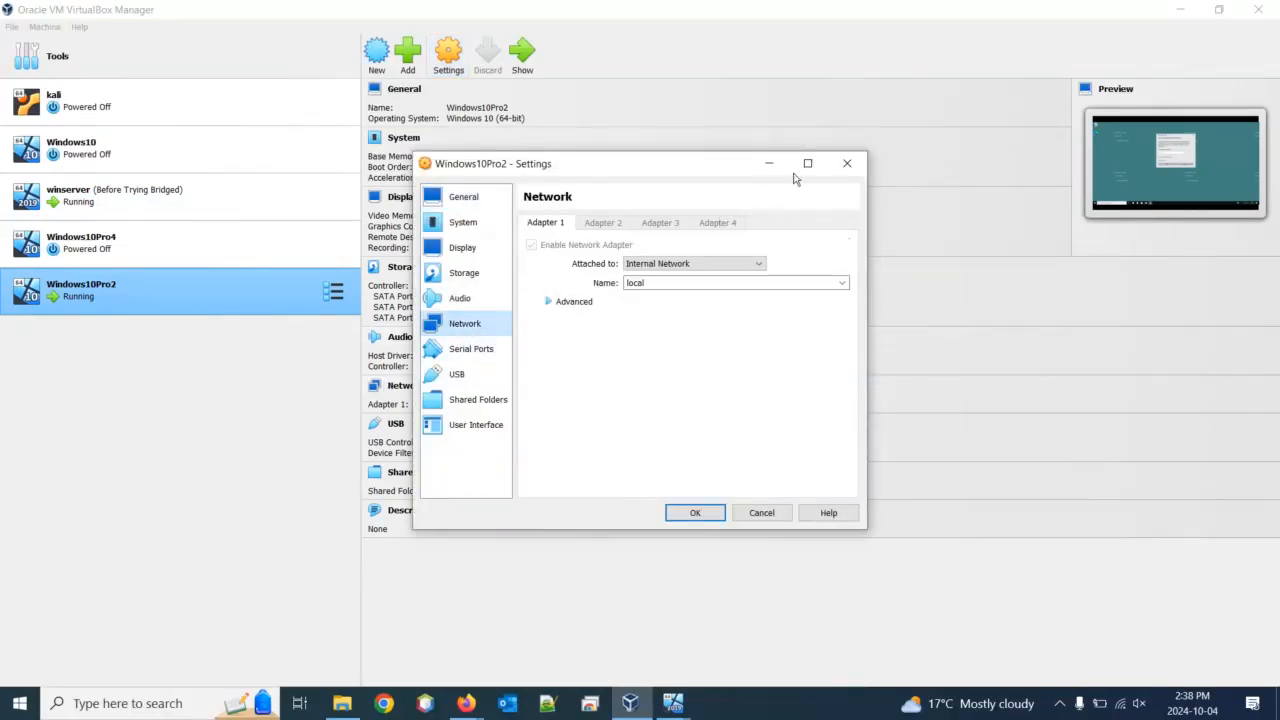
click(845, 162)
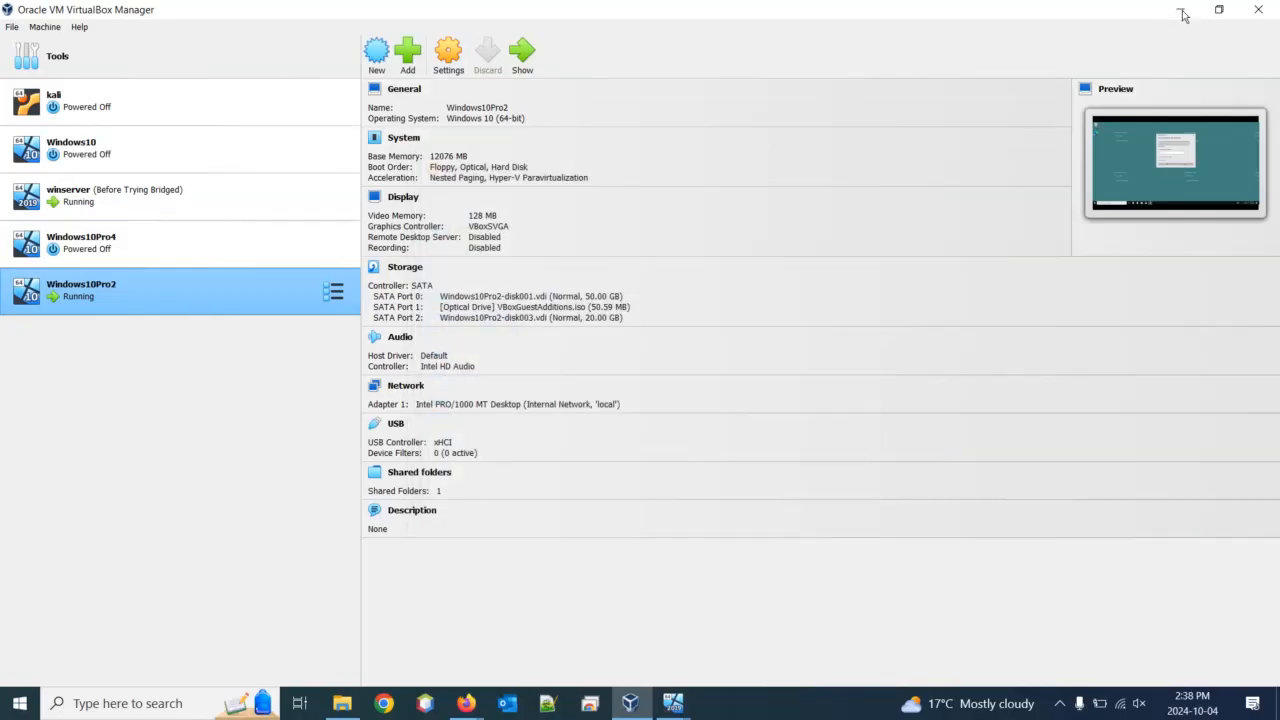
click(1181, 12)
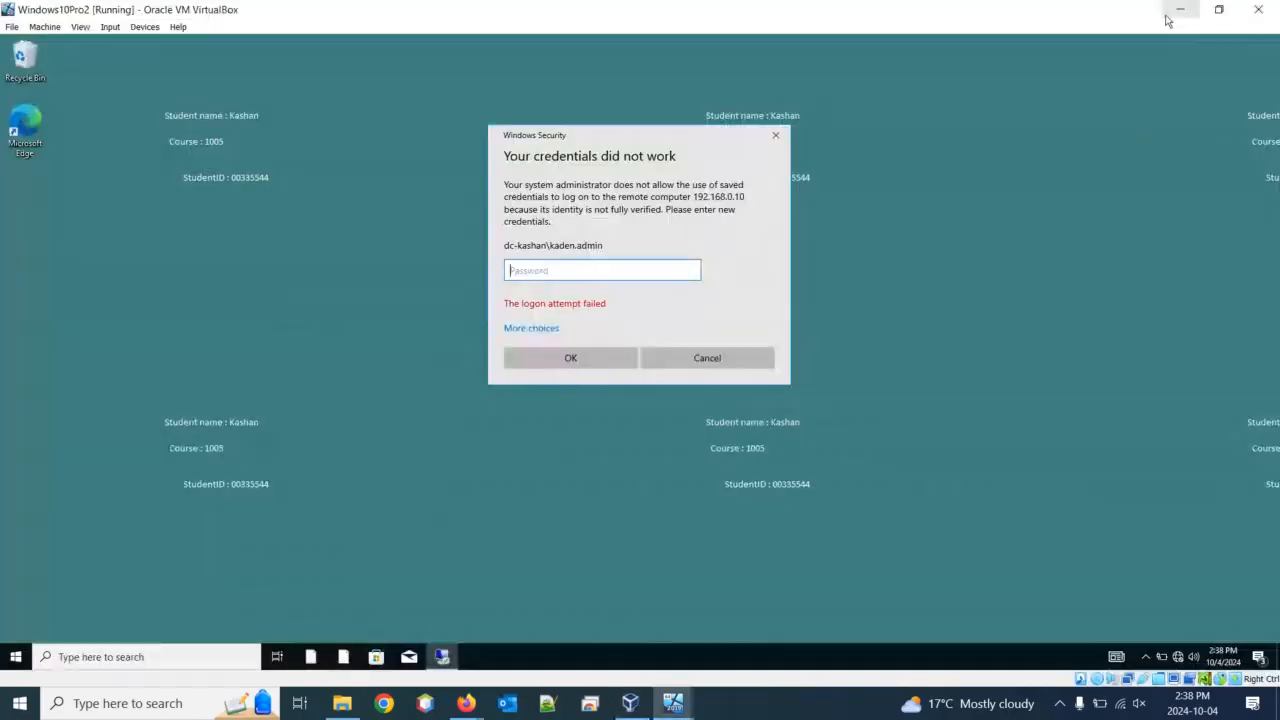
Retry the 192.168.0.10 sign-in as a different account, entering administrator and its password
click(531, 328)
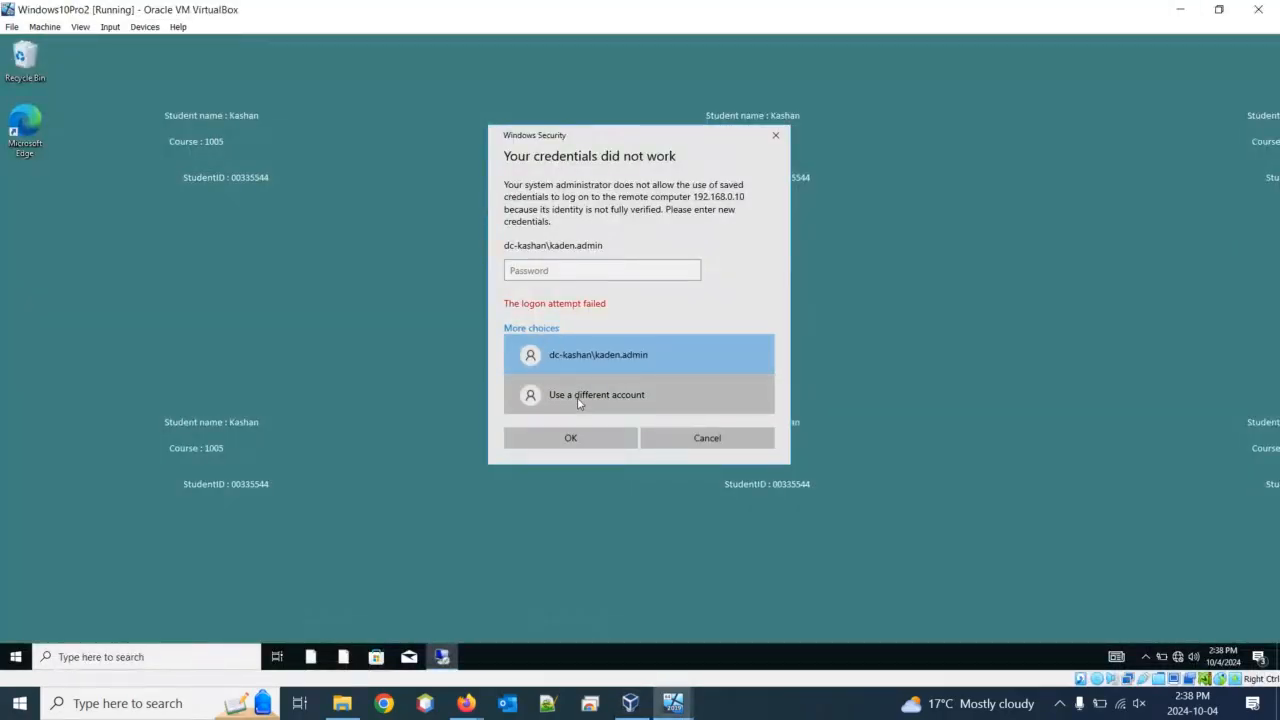
click(579, 402)
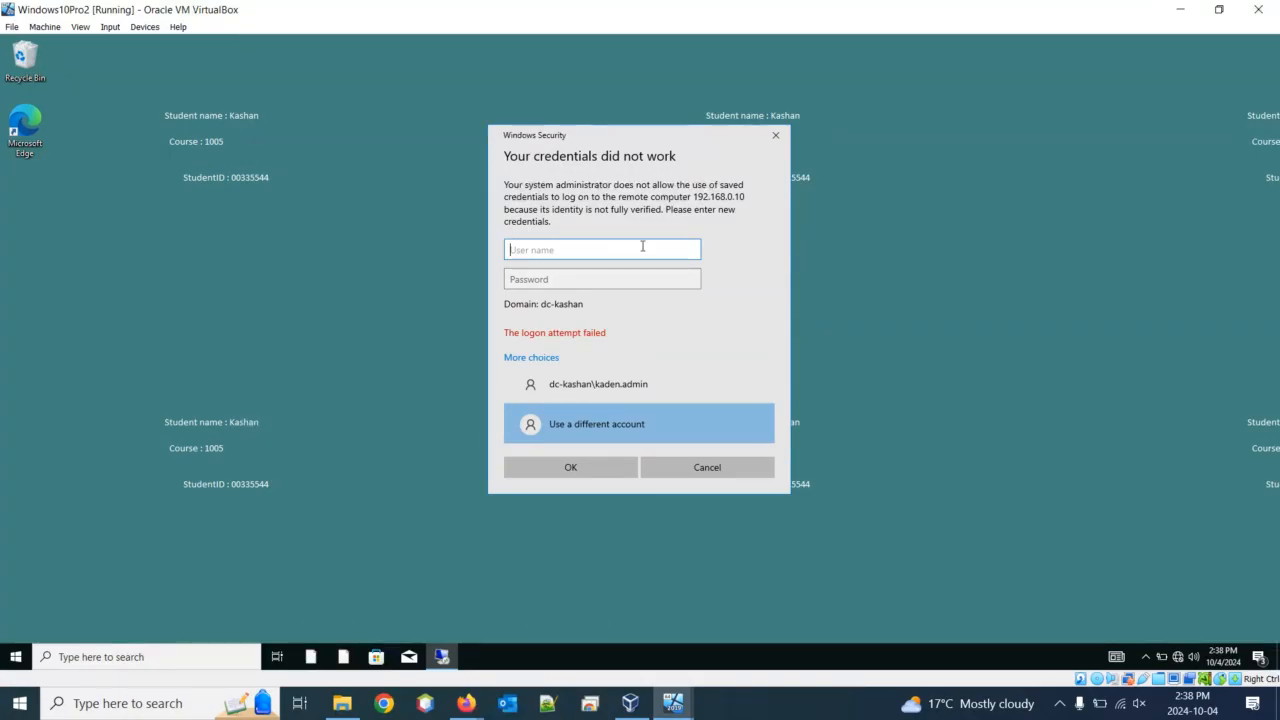
text(administrator)
key(Tab)
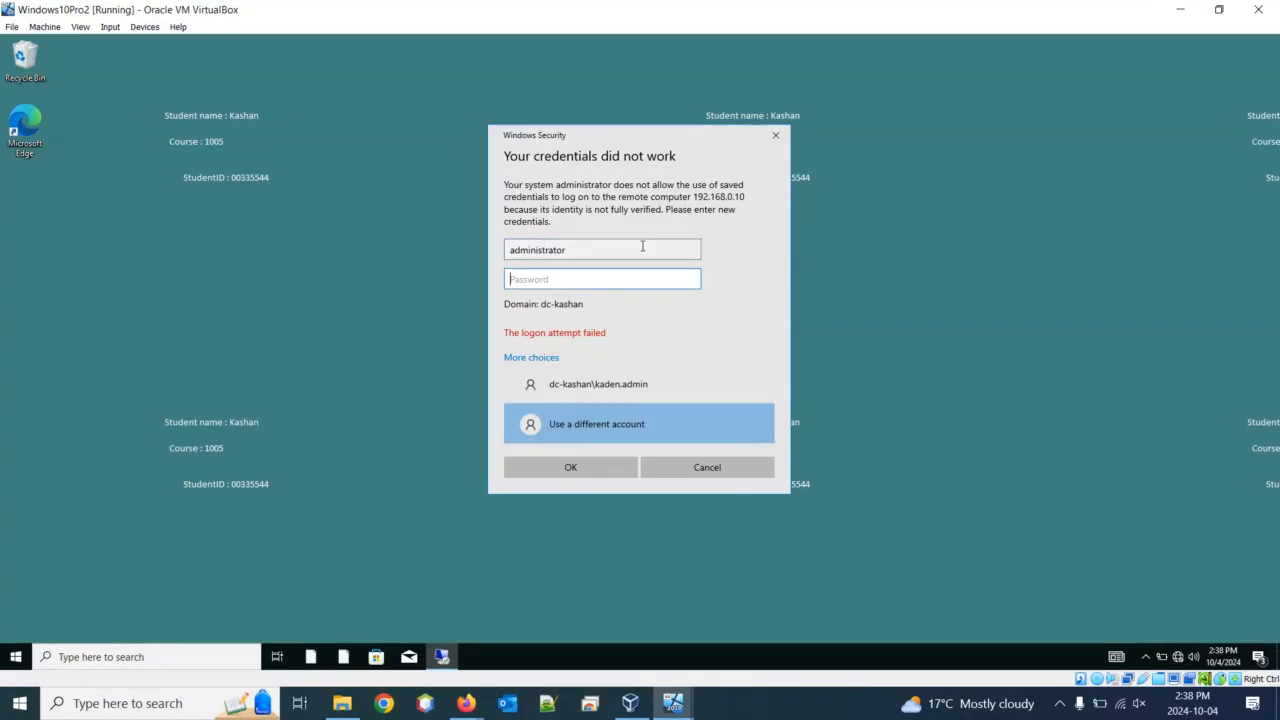
text(•)
key(BackSpace)
text(•)
key(Return)
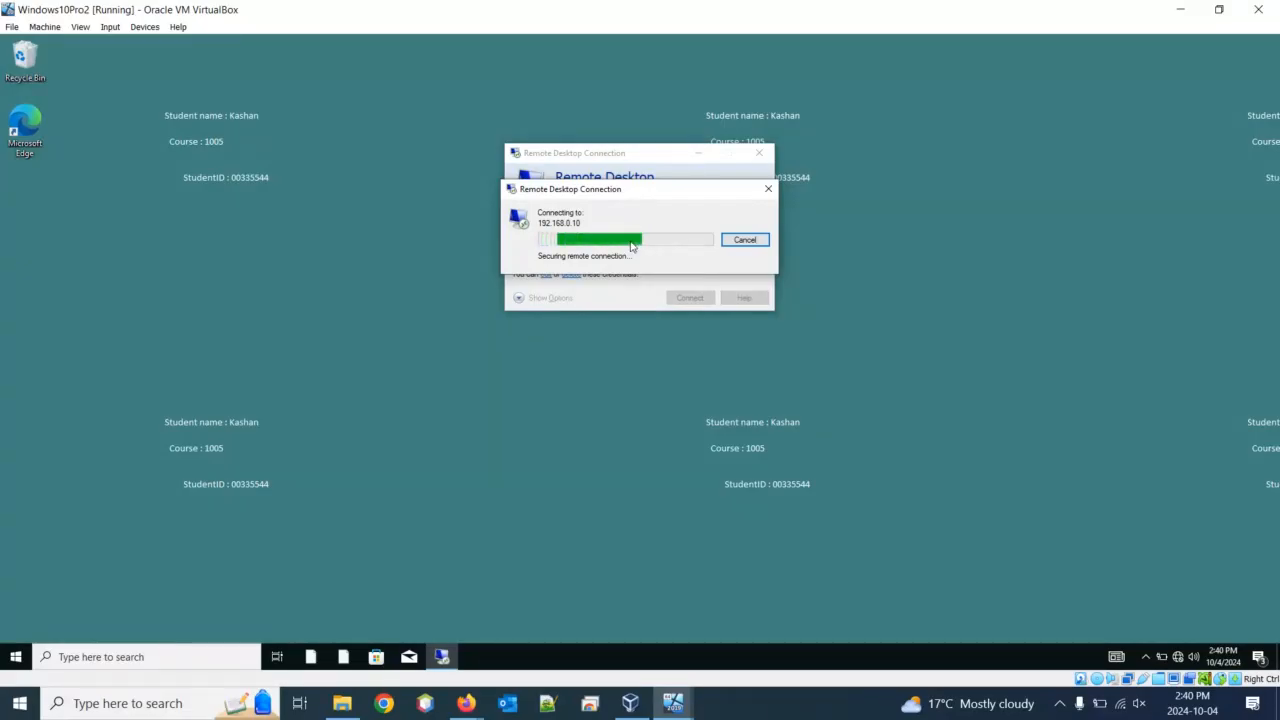
Switch briefly to the winserver VM window, then minimize it to return to Windows10Pro2
click(673, 703)
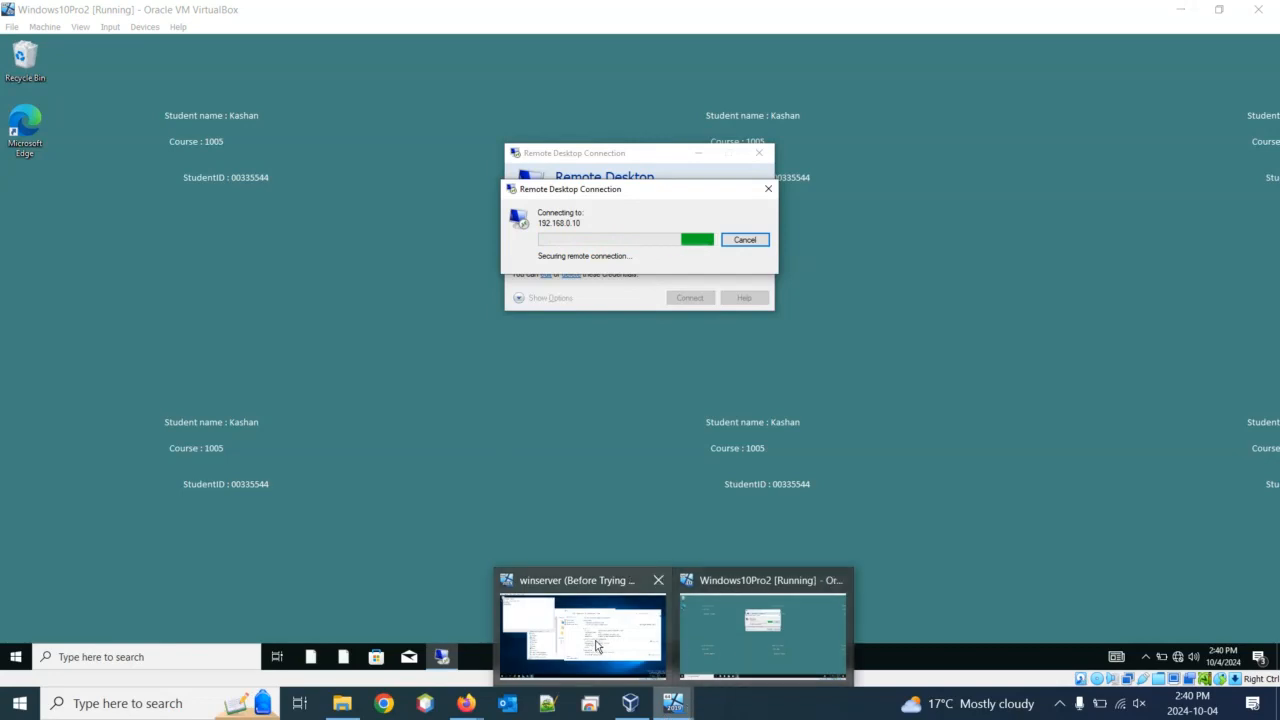
click(590, 630)
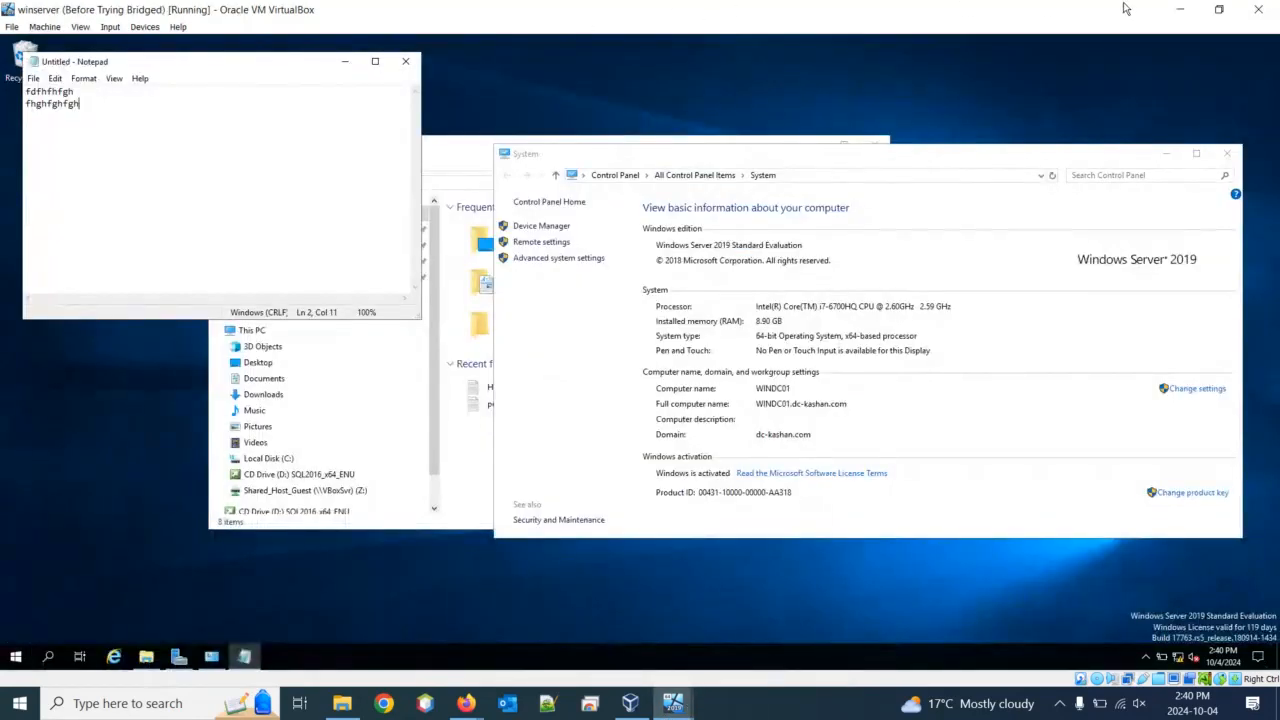
click(1180, 9)
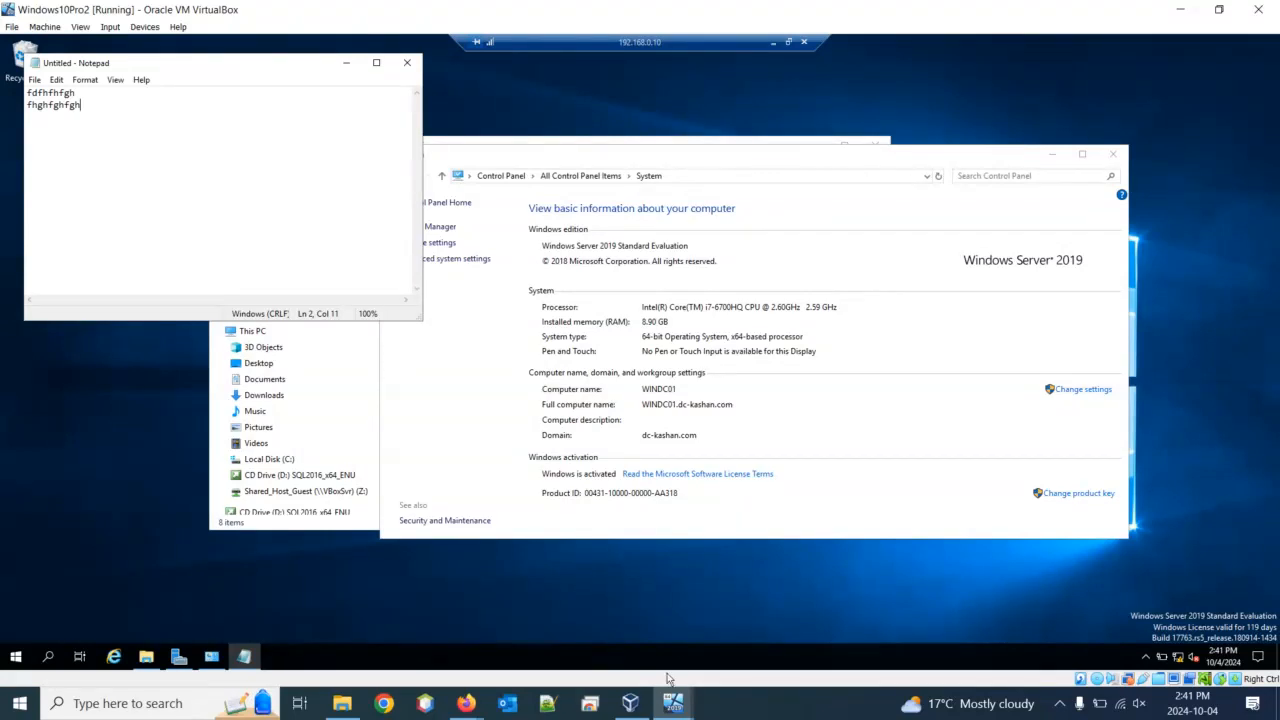
Bring the winserver VM window, locked at its Ctrl+Alt+Delete screen, to the front
click(673, 703)
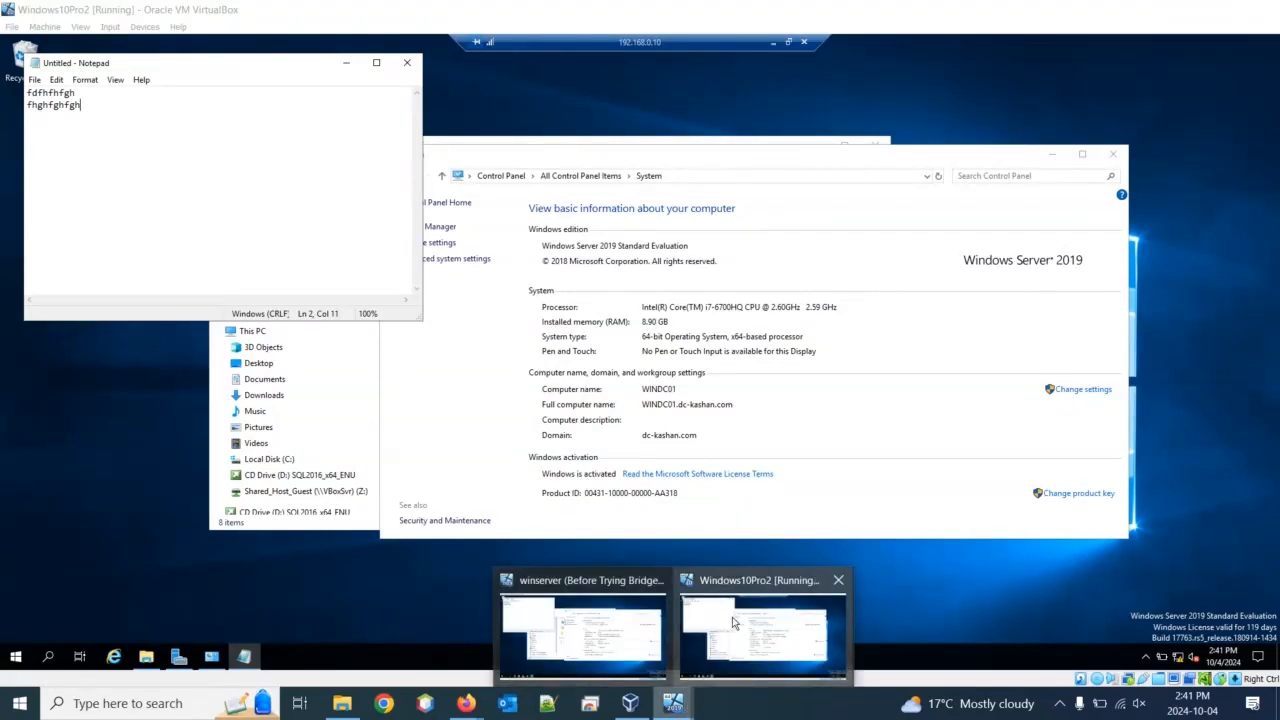
click(590, 612)
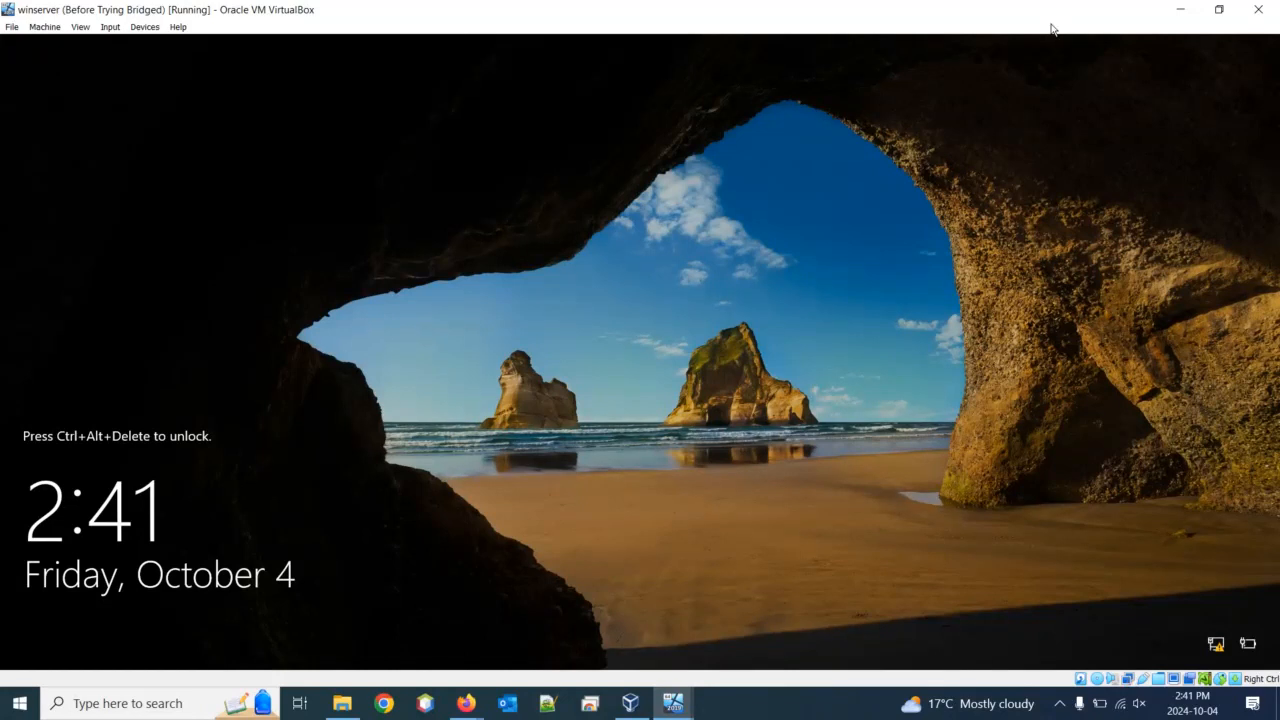
Restore and recentre the winserver window, then minimize it to reveal the Windows10Pro2 session
drag(1057, 23, 1257, 179)
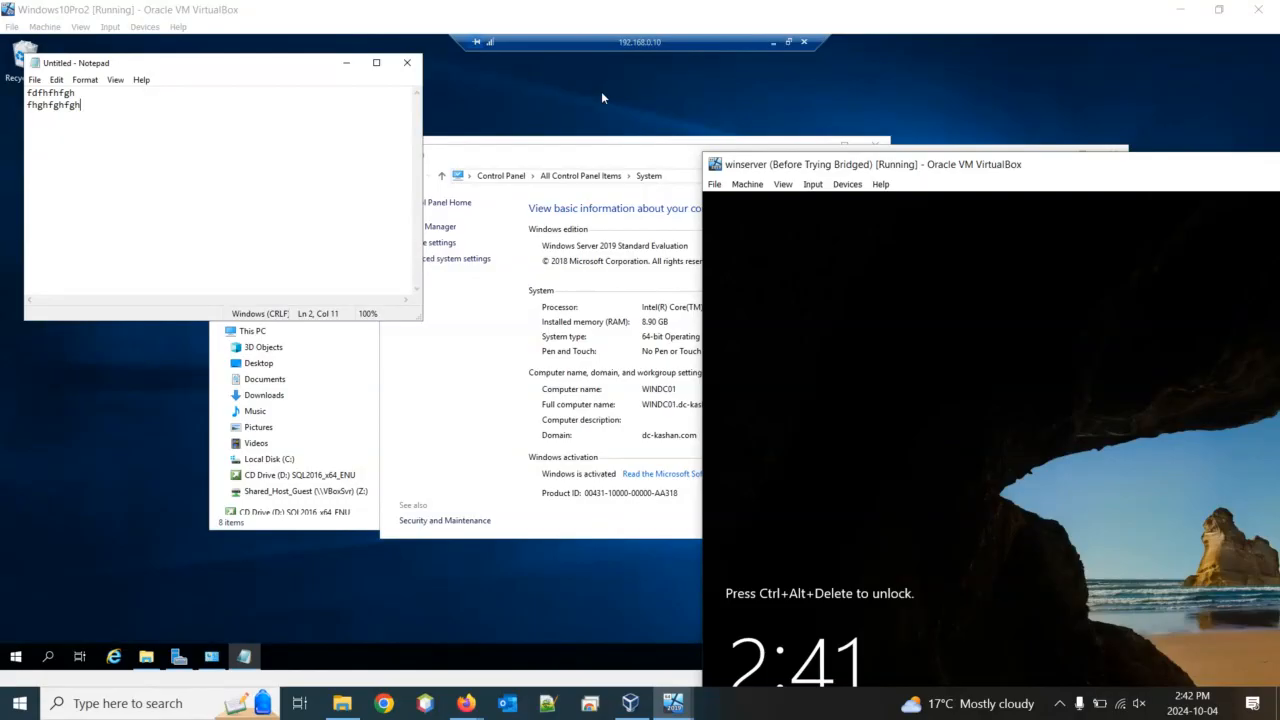
drag(928, 166, 626, 115)
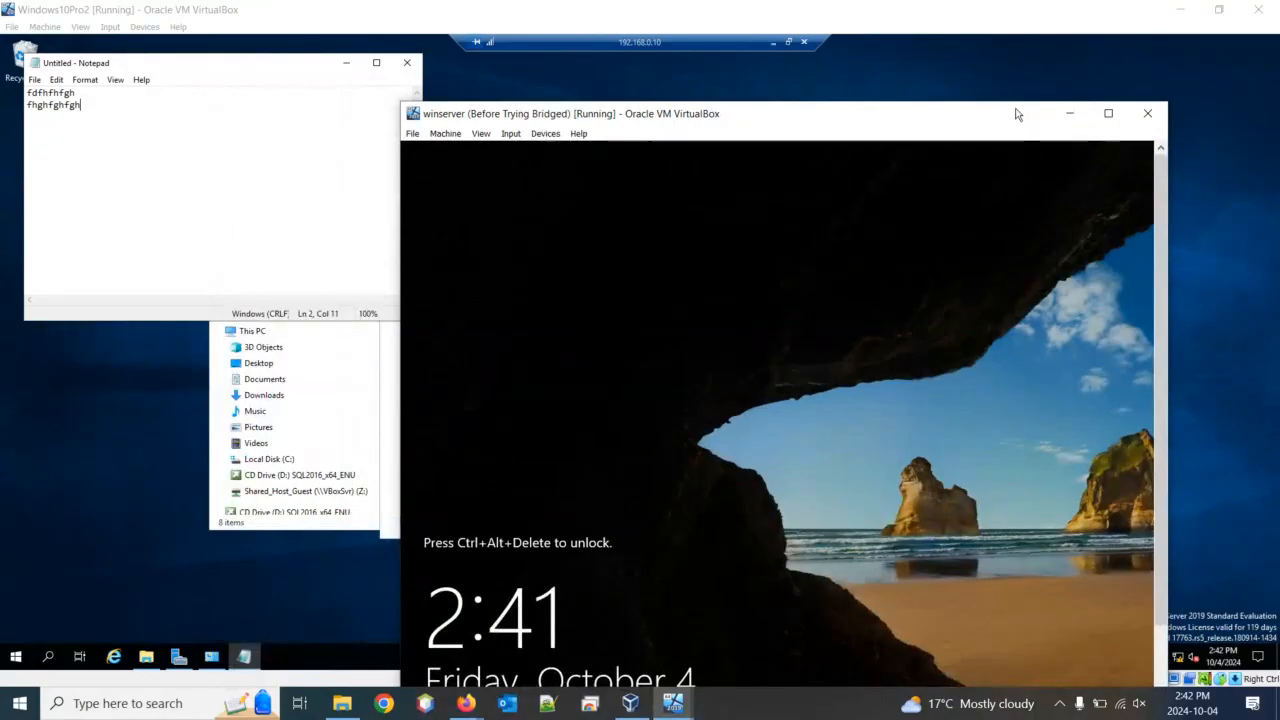
click(1069, 113)
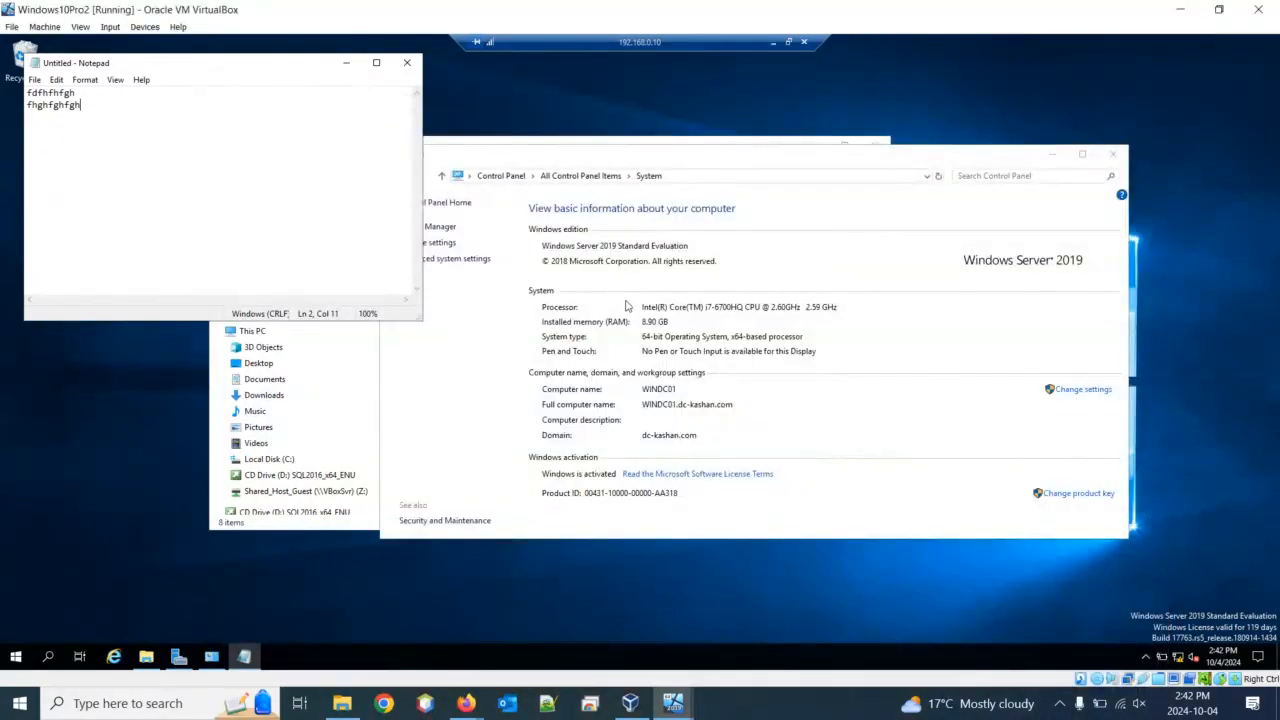
Open Task Manager's Users tab in the remote session, showing administrator and a disconnected account
right_click(616, 661)
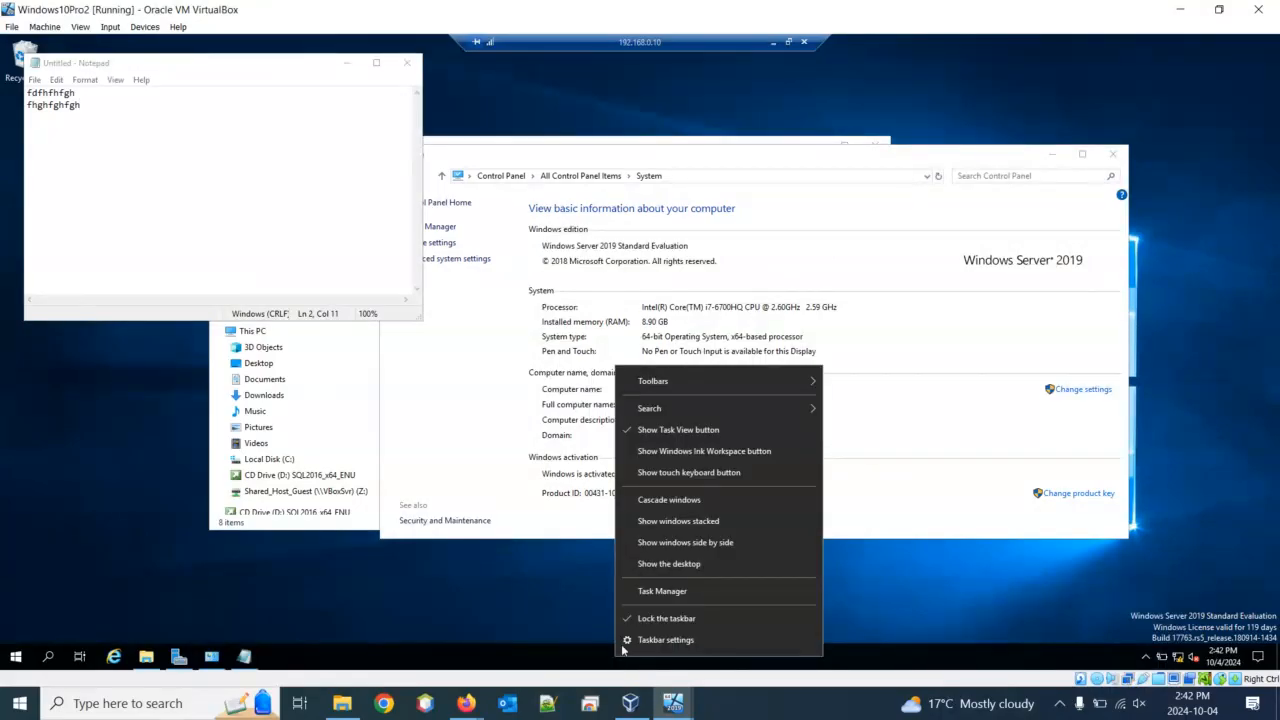
click(686, 592)
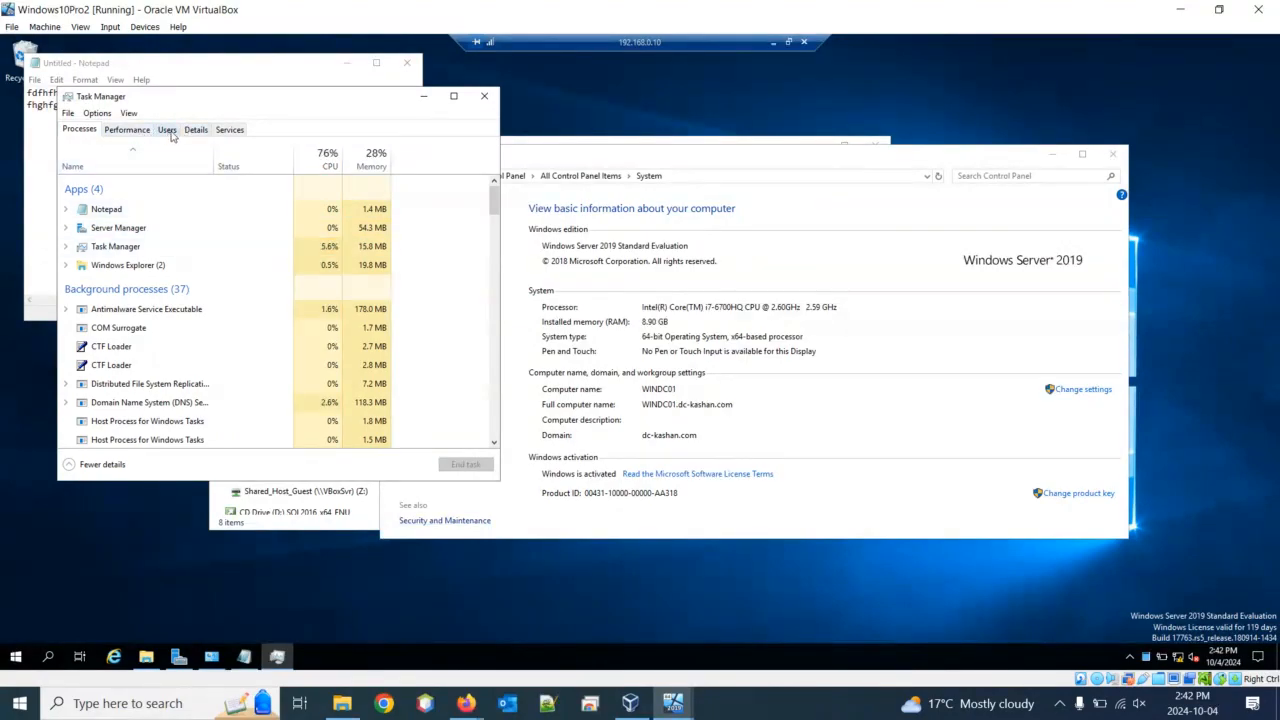
click(168, 131)
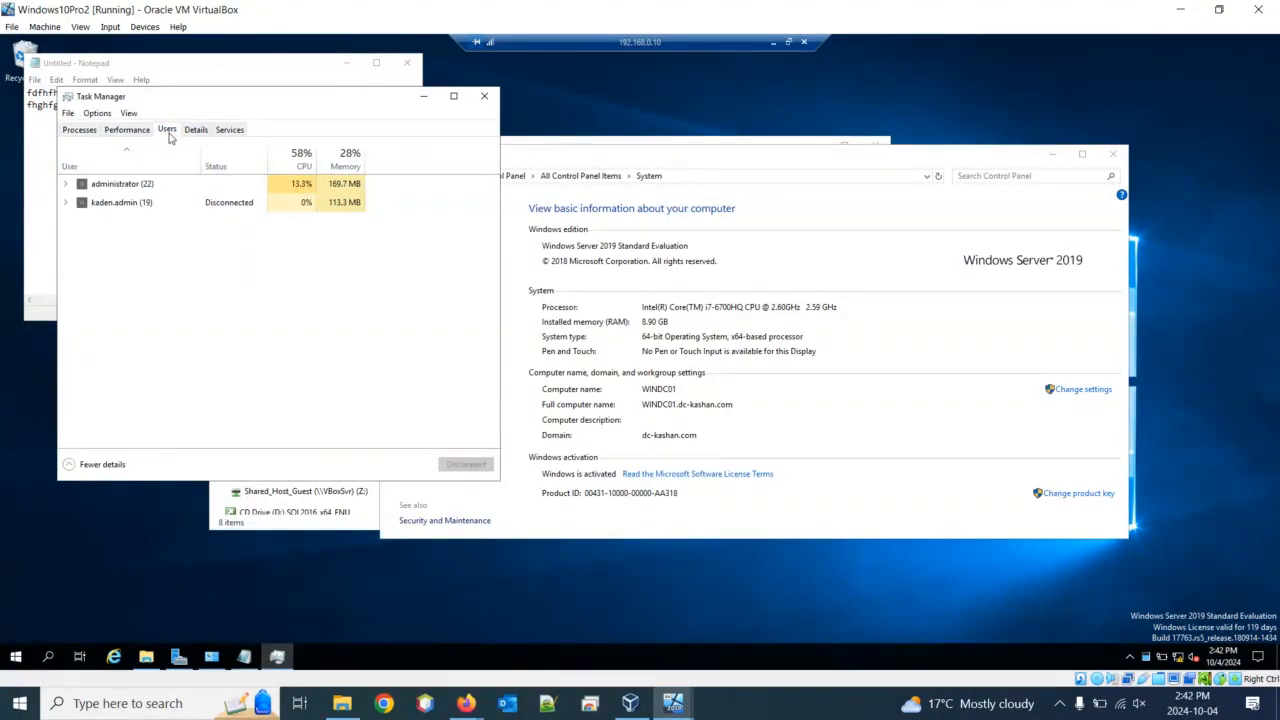
Select the disconnected user's session in Task Manager, then bring the winserver VM forward
click(138, 207)
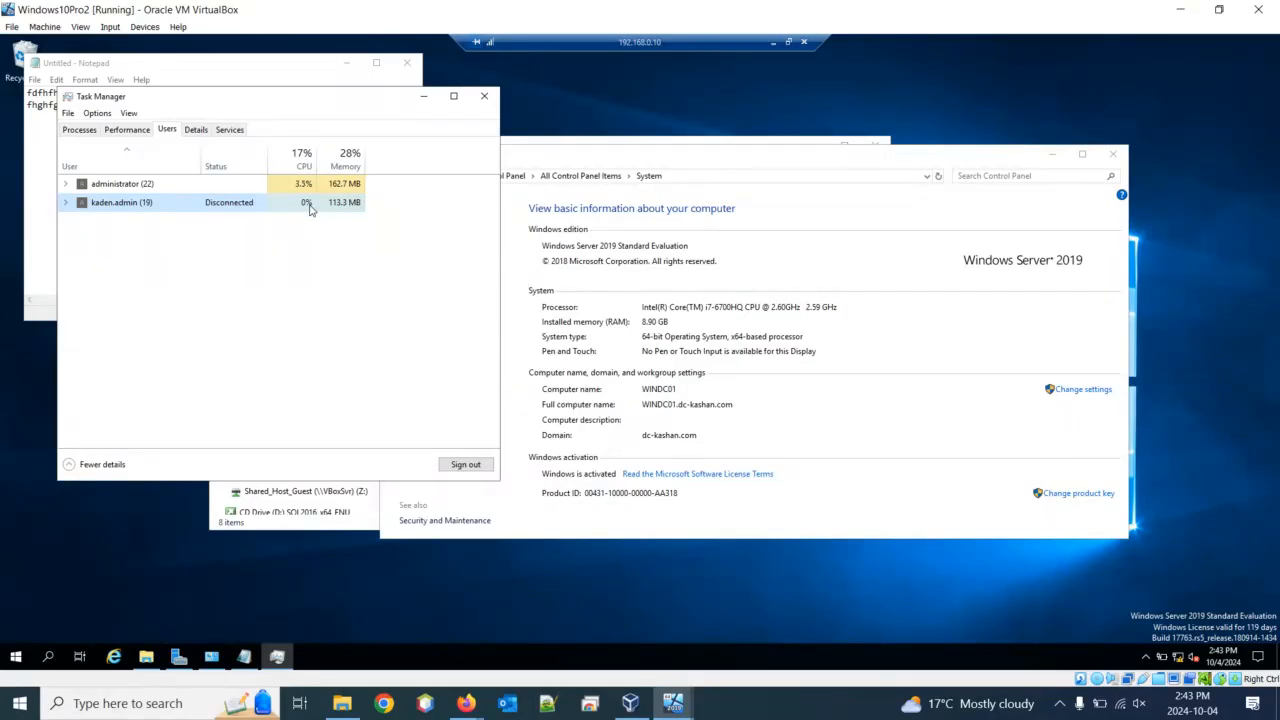
click(685, 708)
click(579, 606)
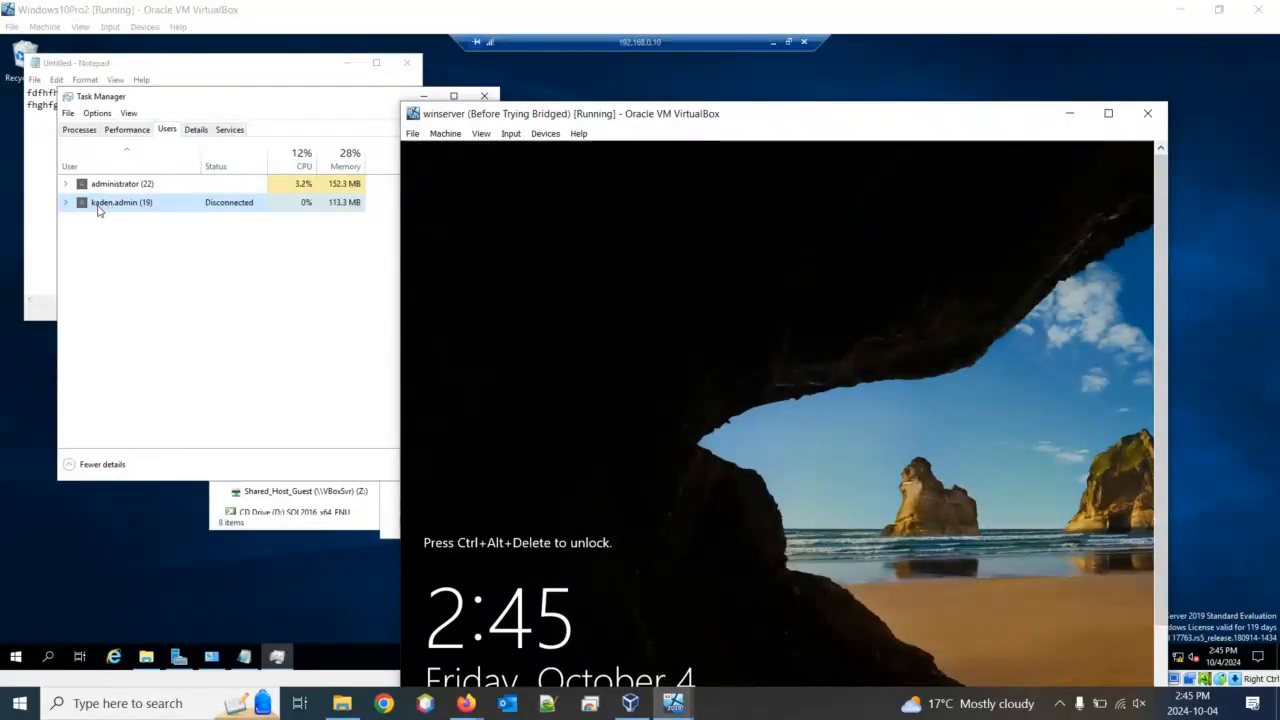
Maximize the winserver VM, send Ctrl-Alt-Del, and sign in with the domain administrator password
double_click(579, 114)
click(110, 27)
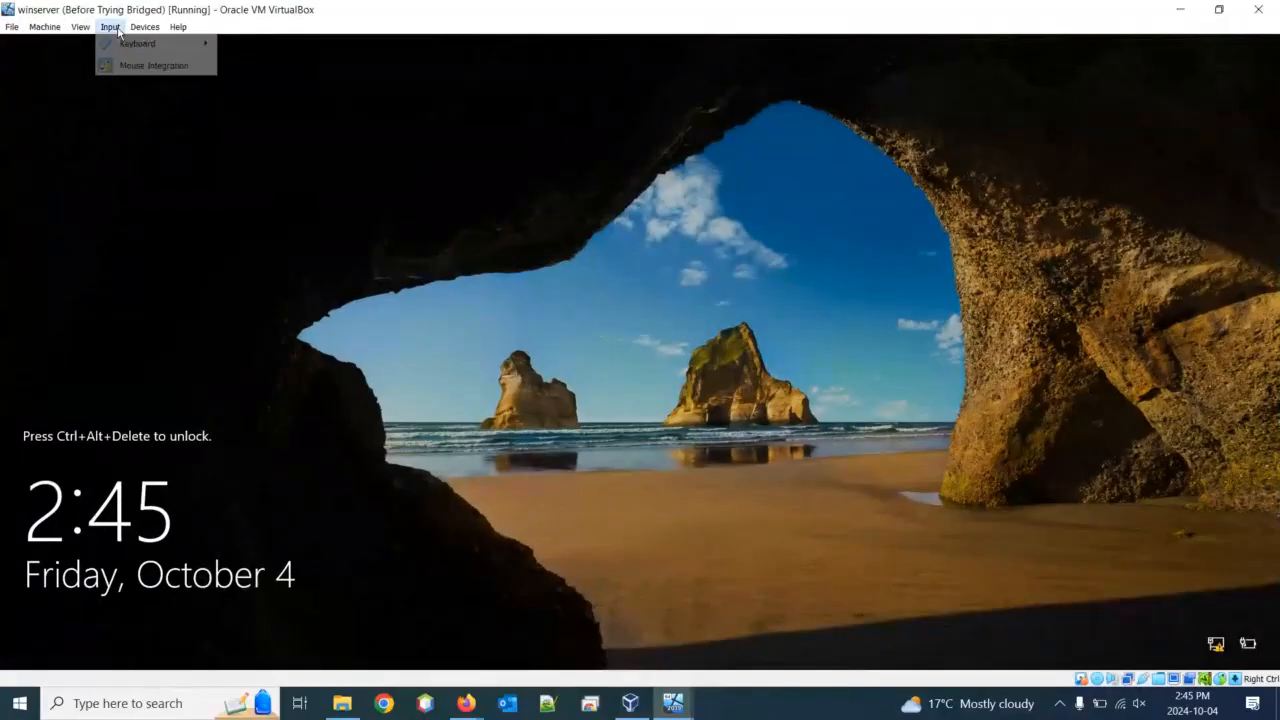
mouse_move(150, 43)
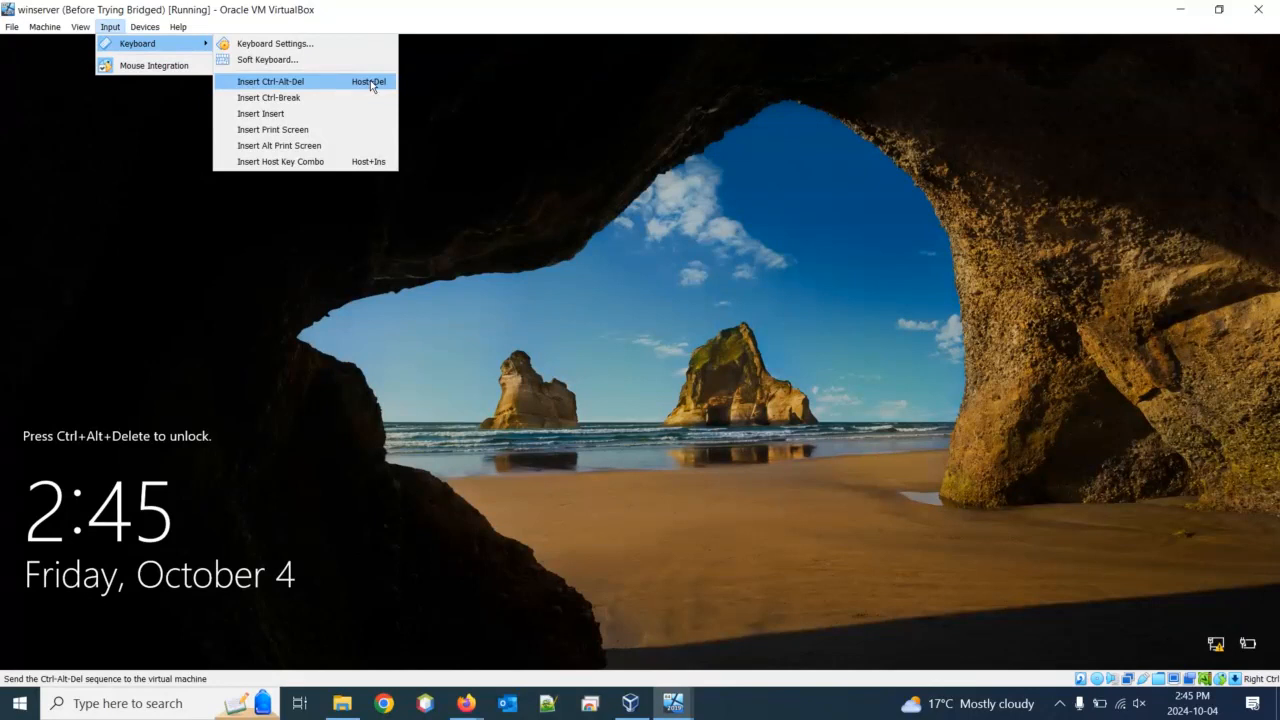
click(370, 81)
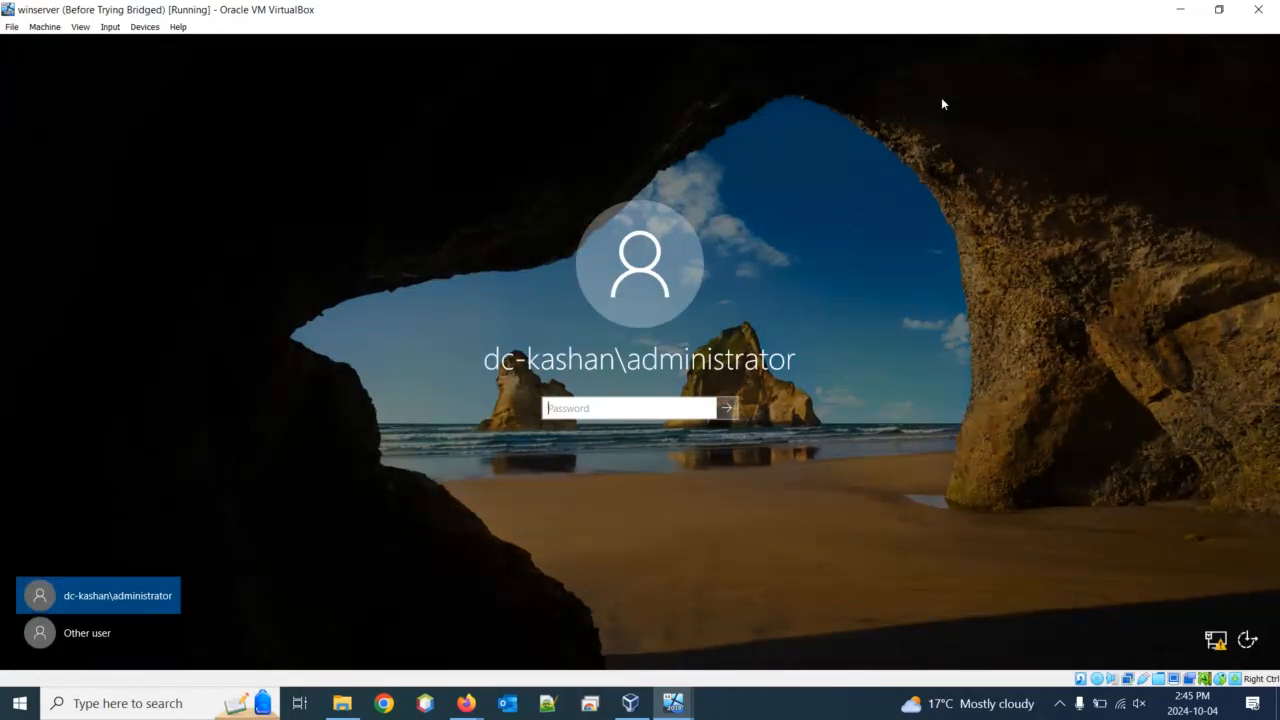
text(•••••••••••••)
key(Return)
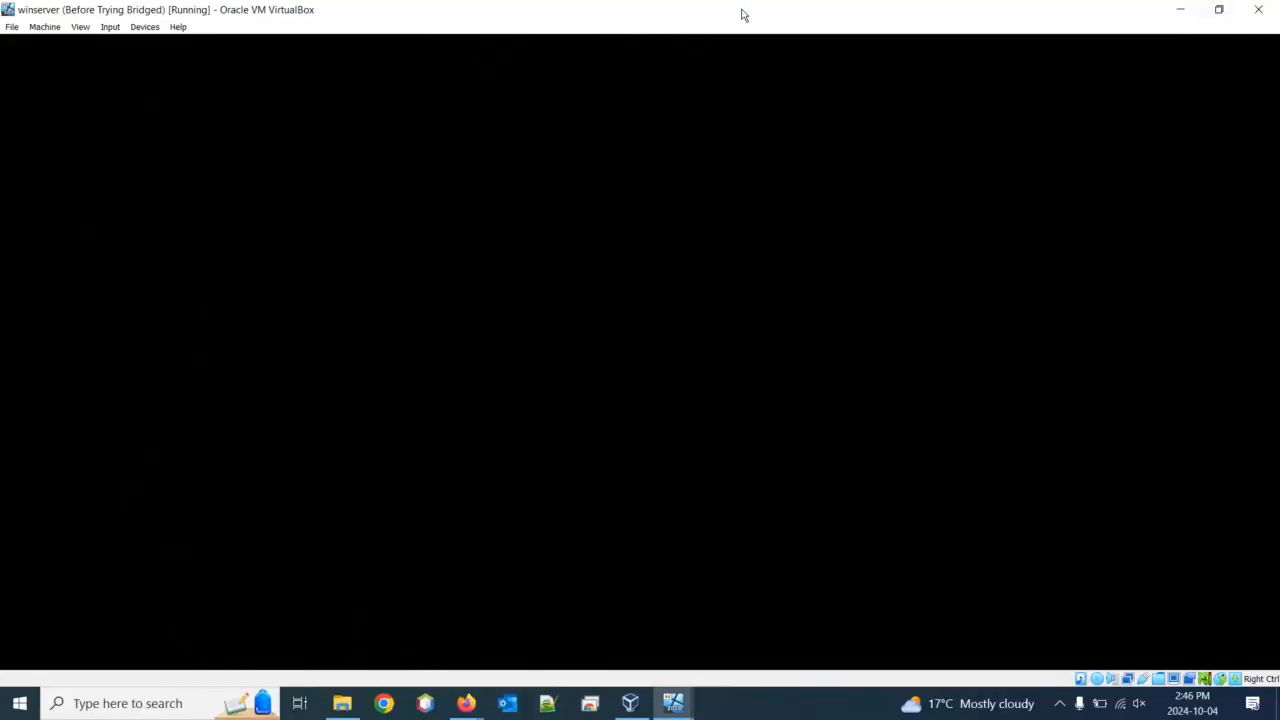
Restore the signed-in winserver window and move it toward the centre to reveal Windows 10
drag(743, 12, 1236, 77)
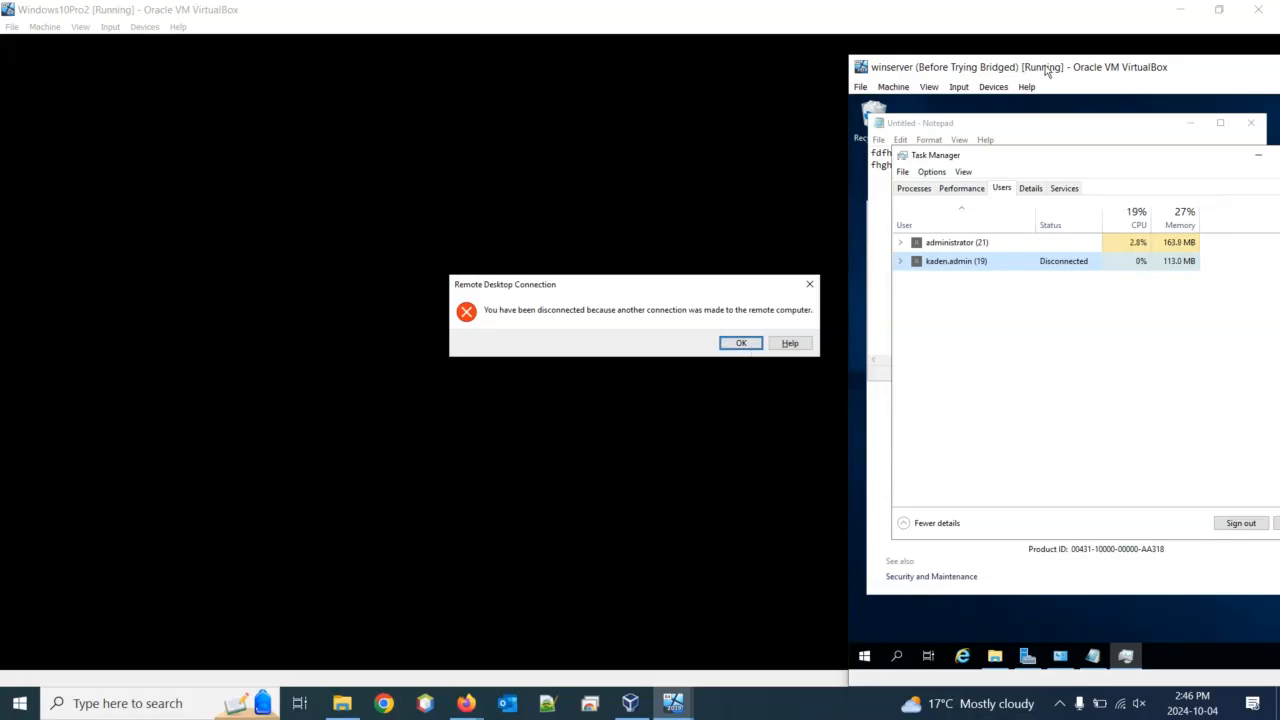
drag(1050, 68, 336, 93)
Maximize the winserver VM window to fill the screen
double_click(380, 95)
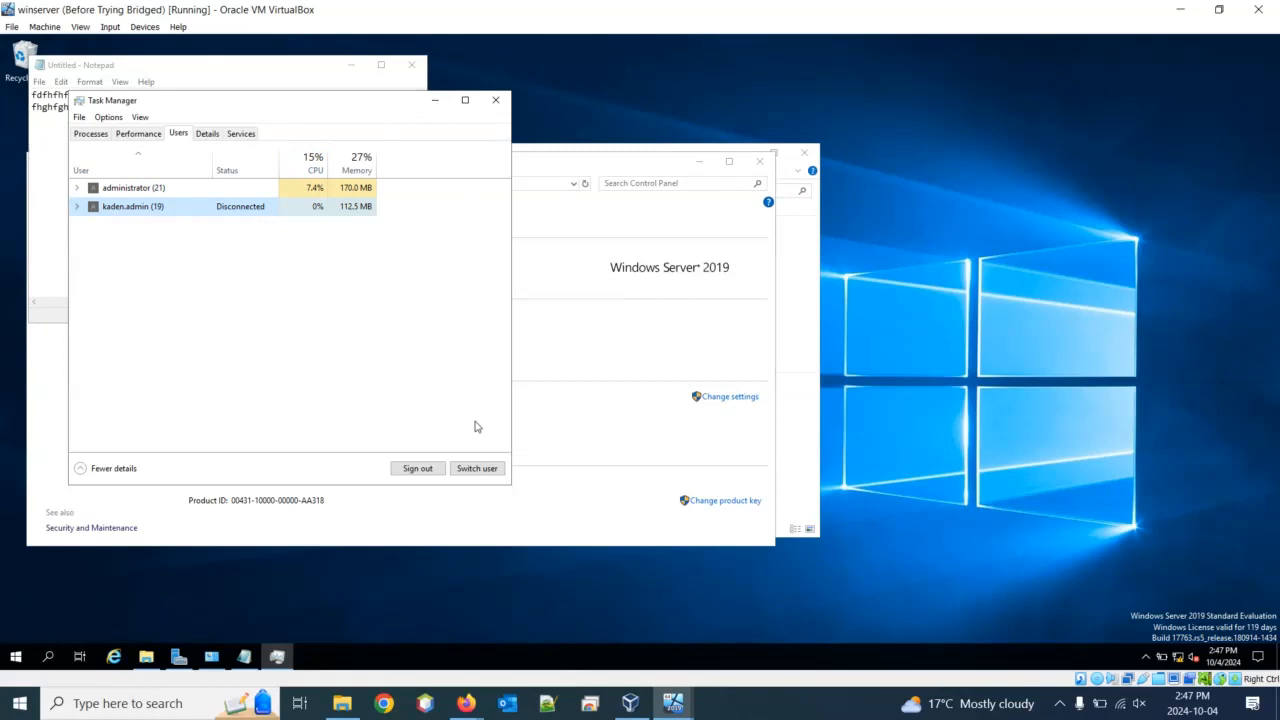
Close Task Manager, add the second domain admin account to Remote Desktop users, and apply
click(495, 100)
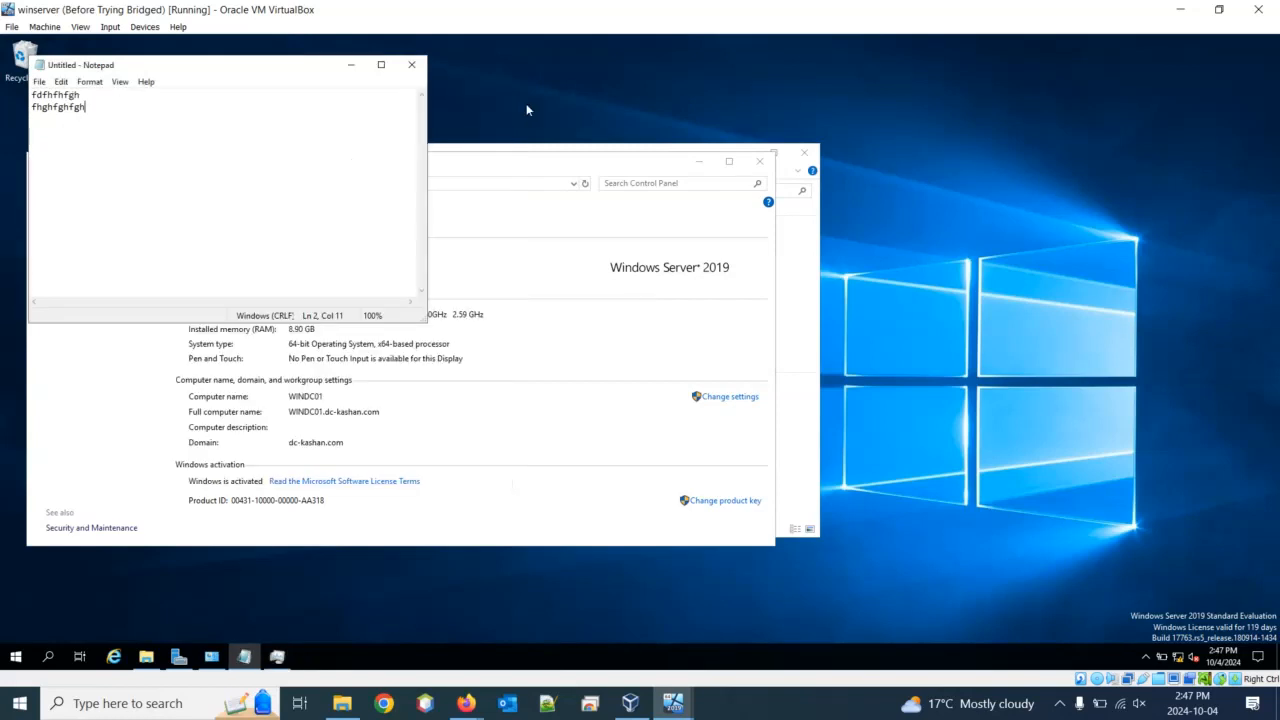
drag(560, 167, 1000, 148)
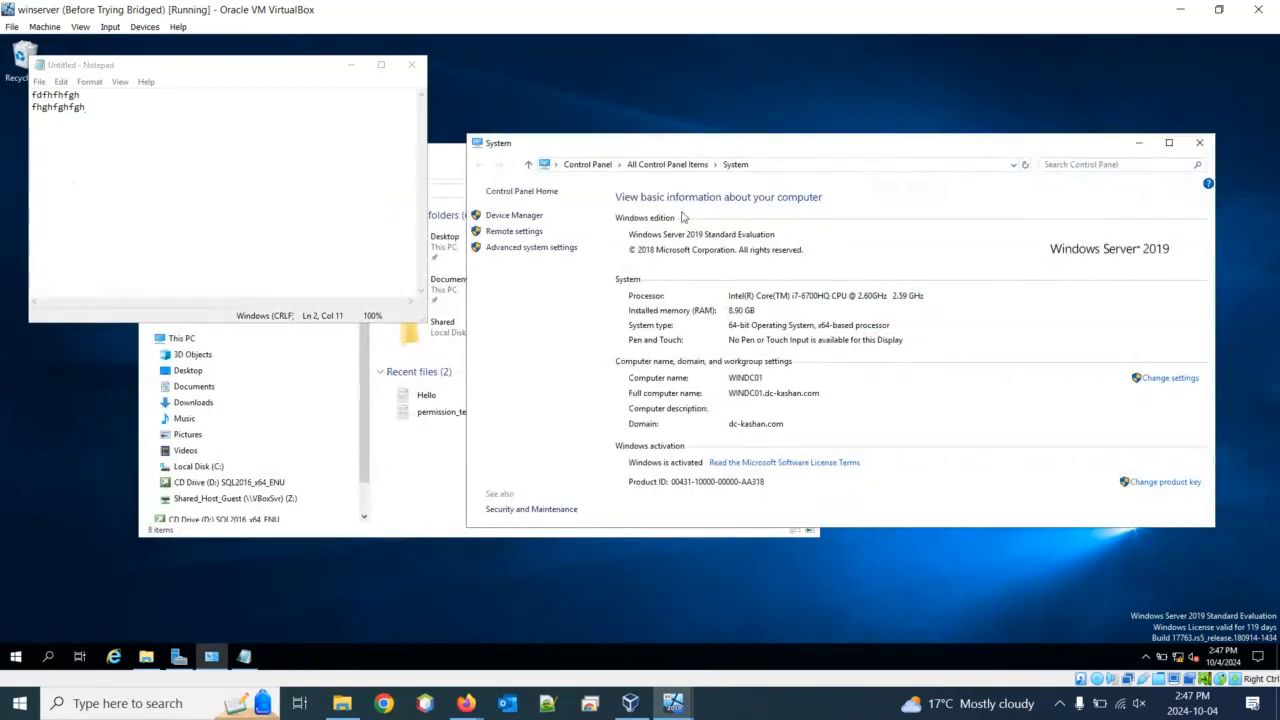
click(528, 232)
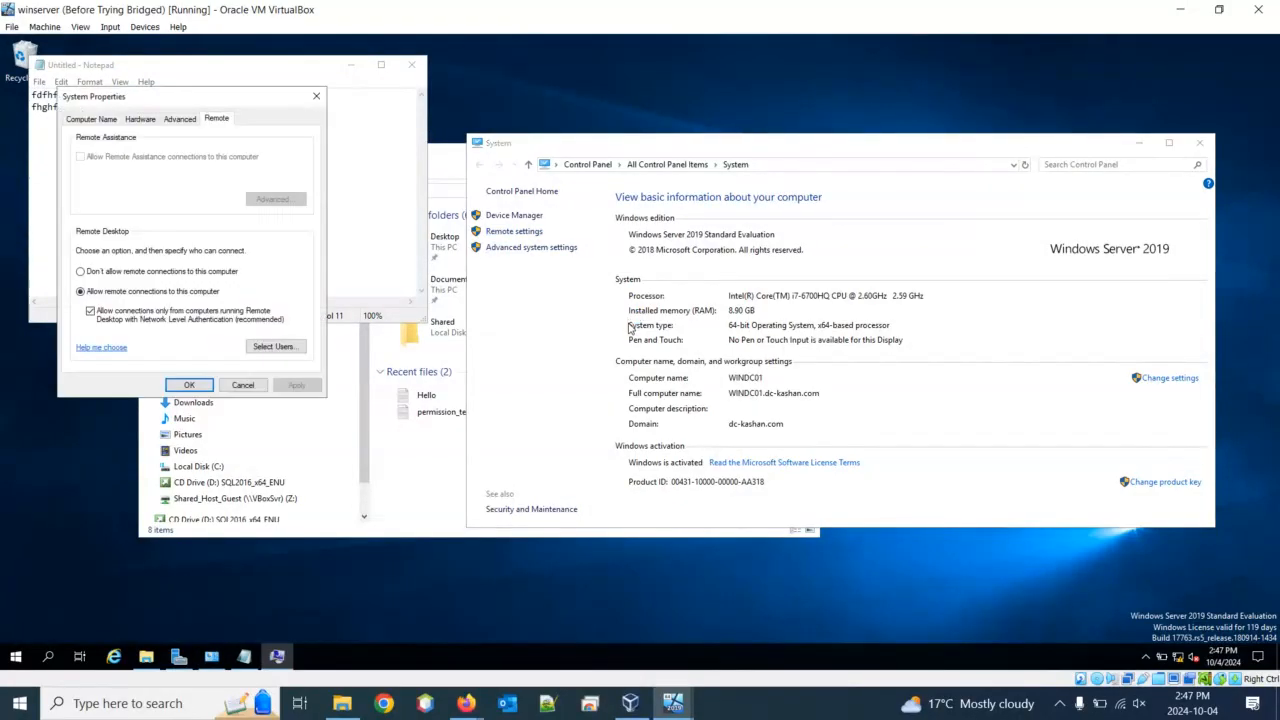
click(260, 348)
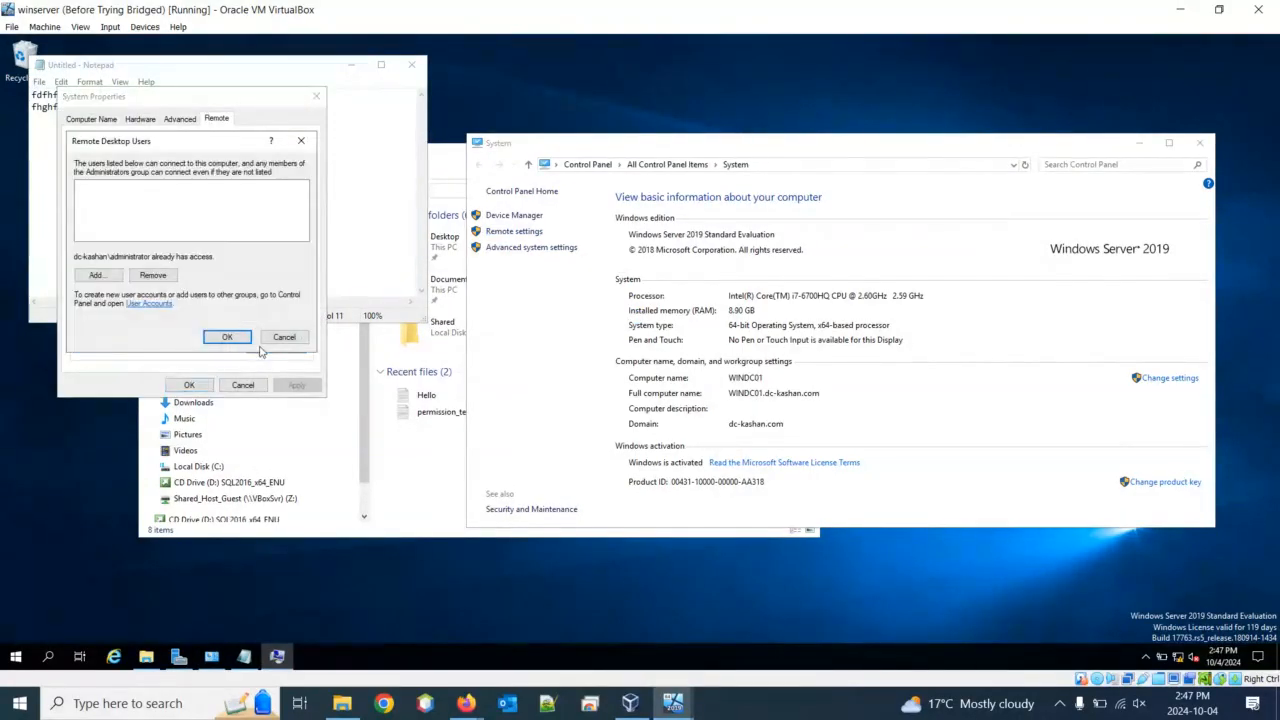
click(108, 275)
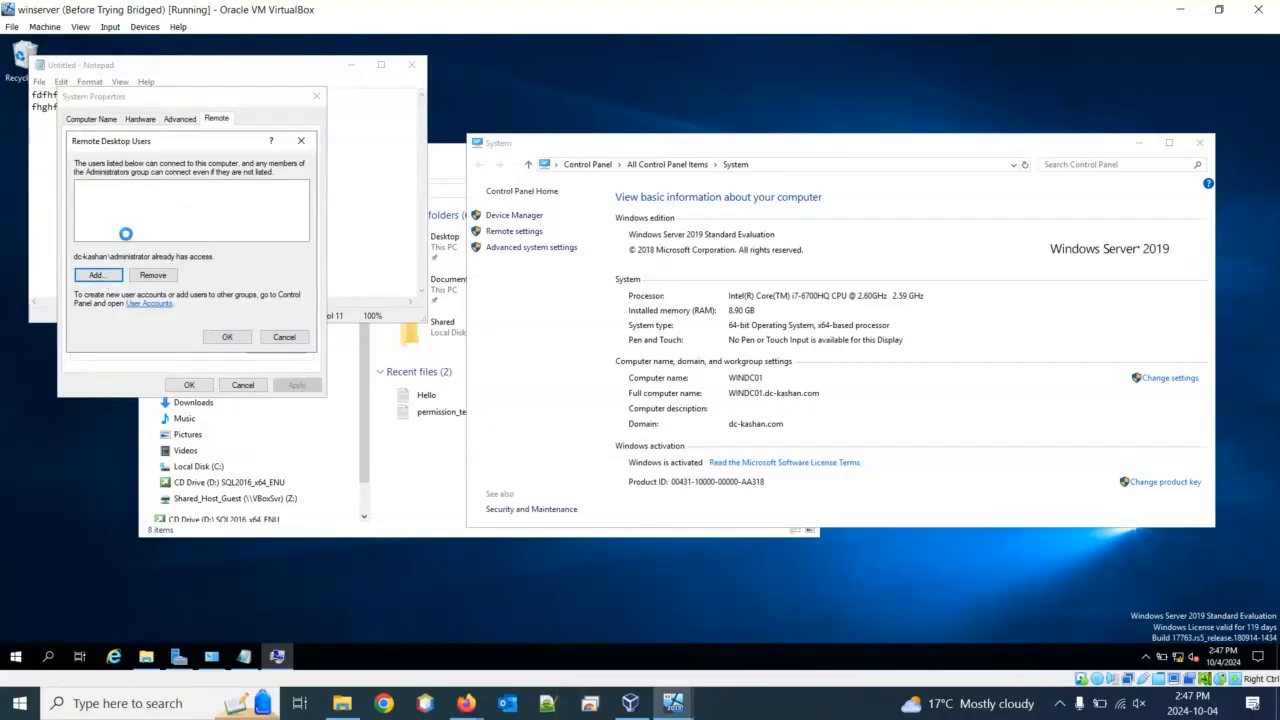
text(kaded)
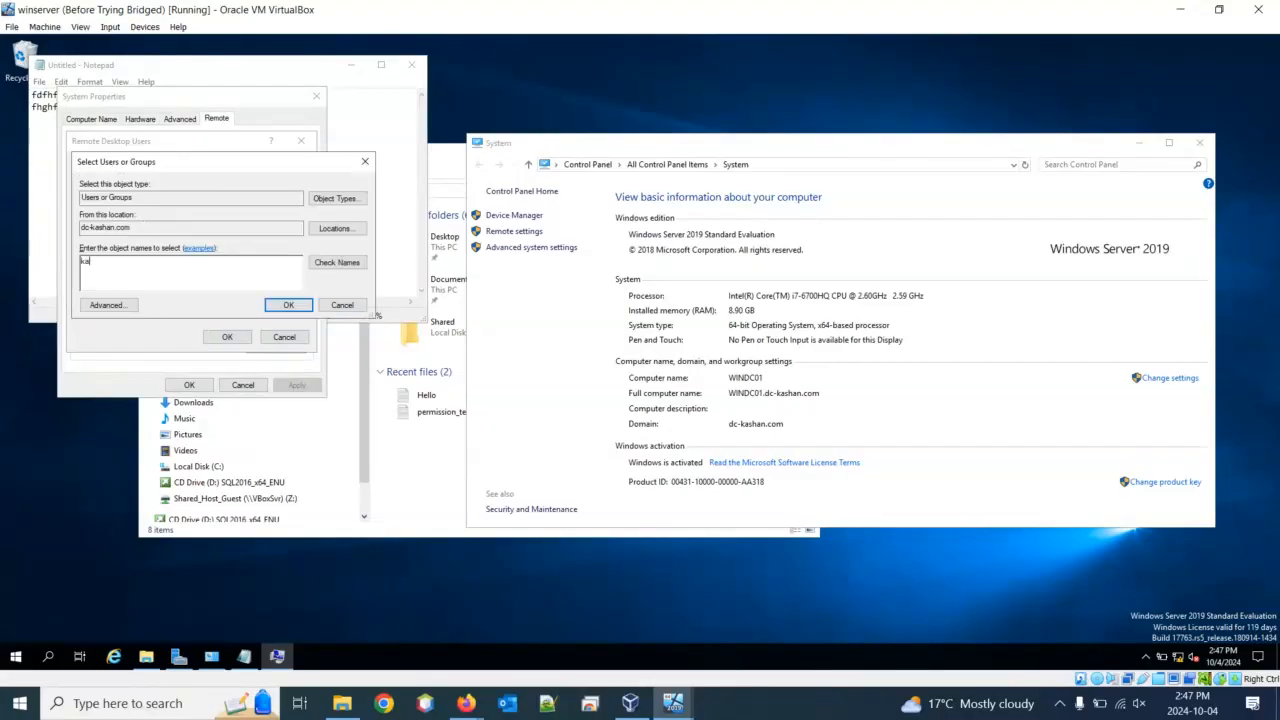
click(337, 262)
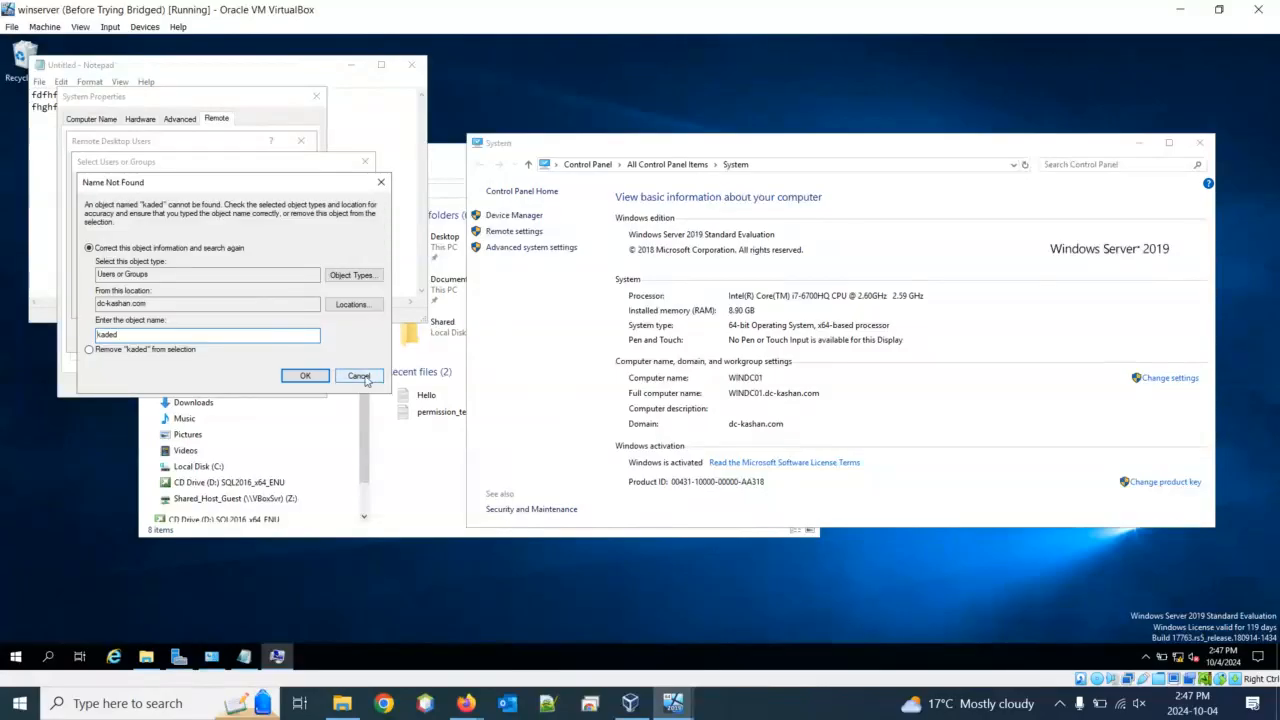
click(358, 376)
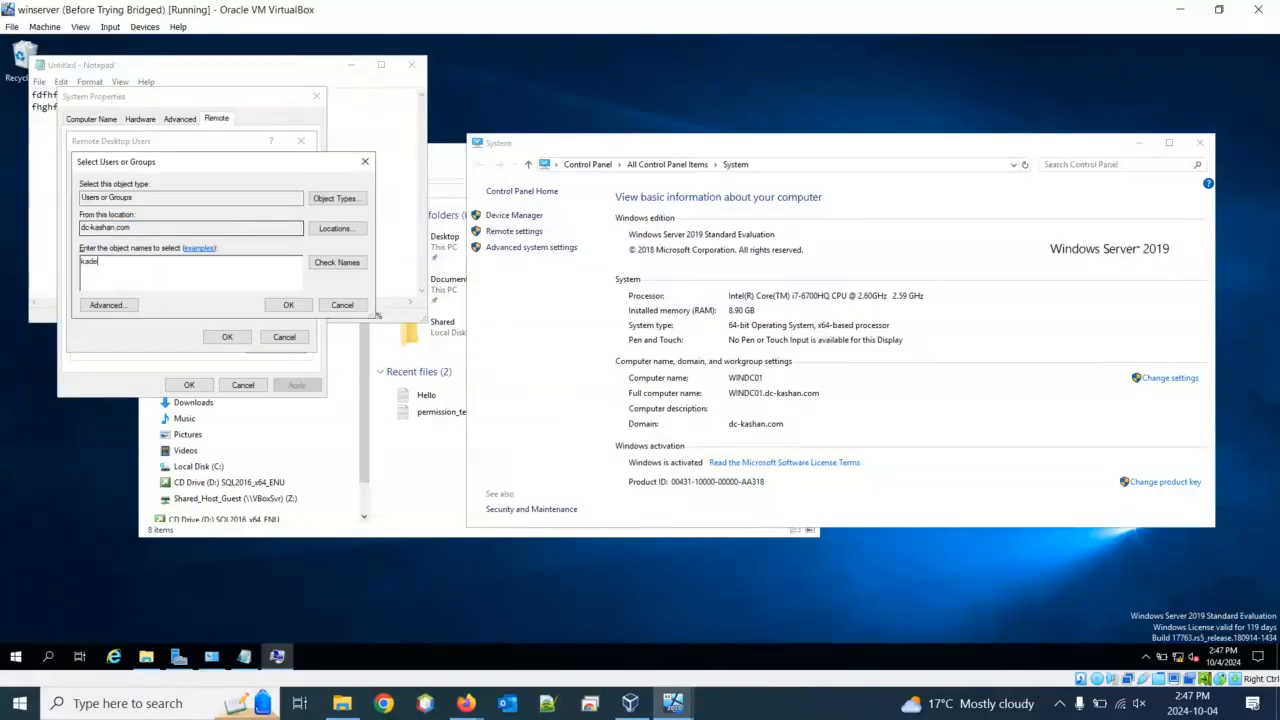
click(322, 263)
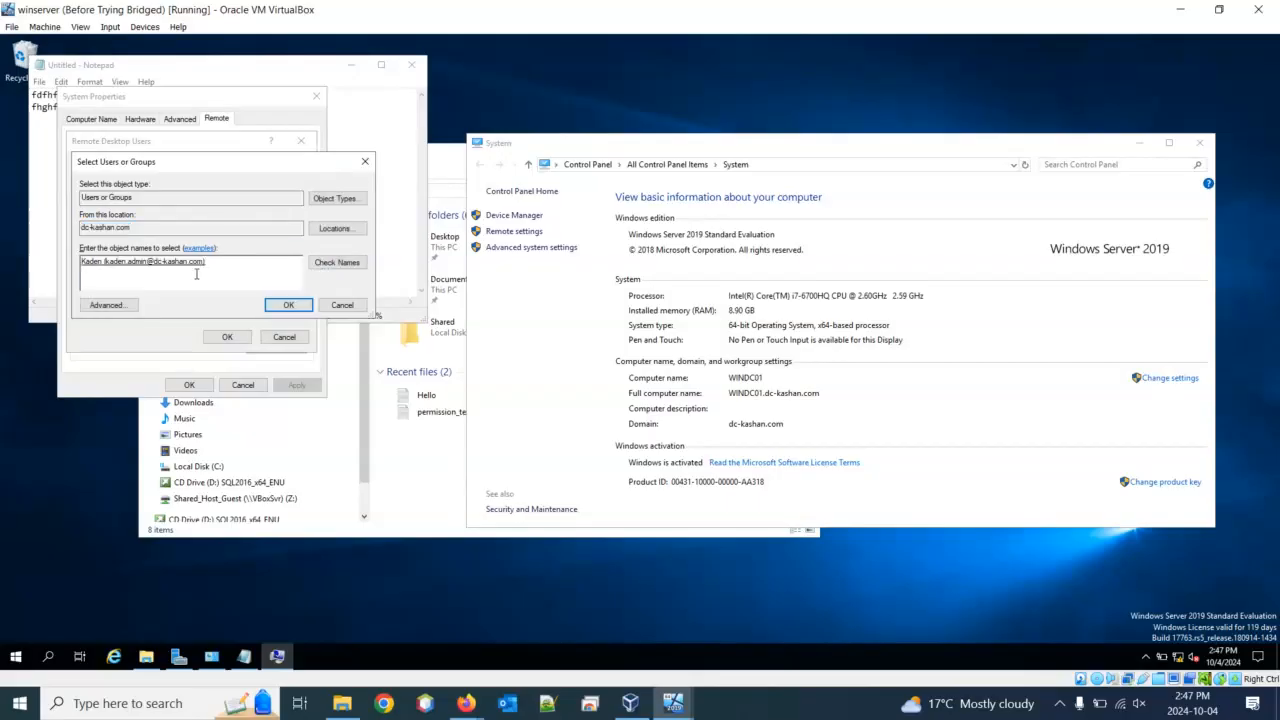
click(284, 306)
click(220, 340)
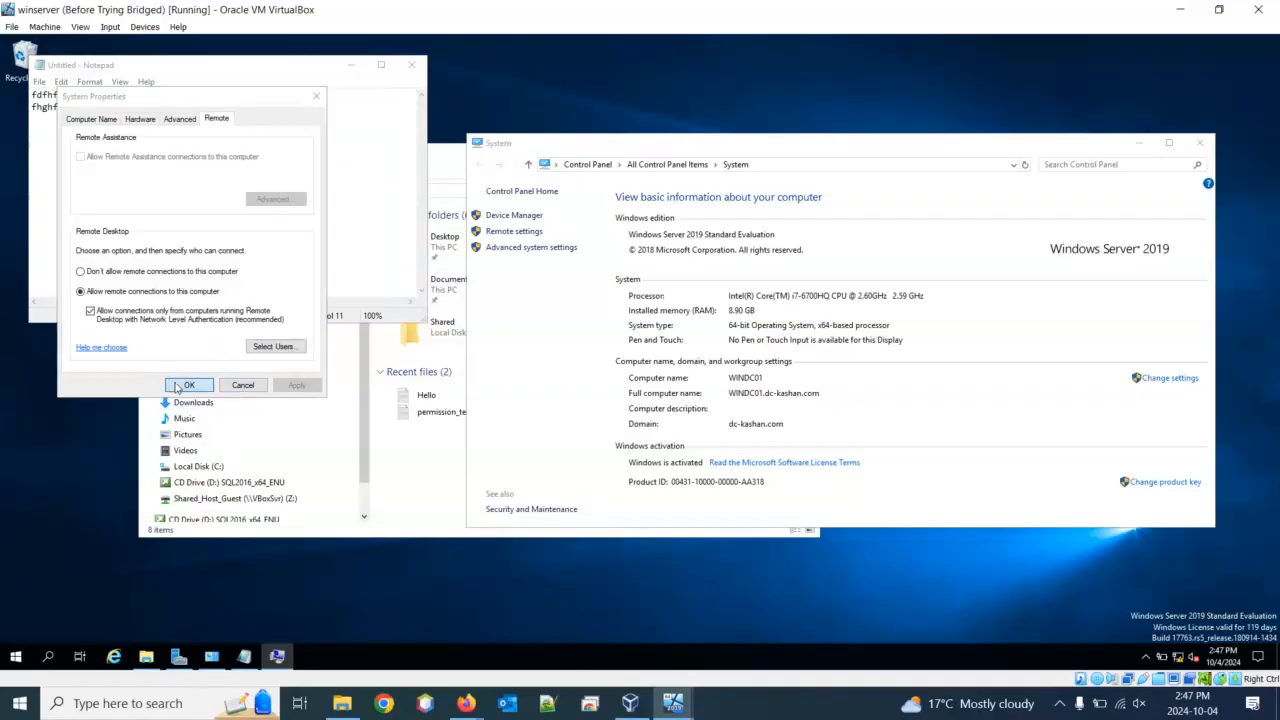
click(183, 385)
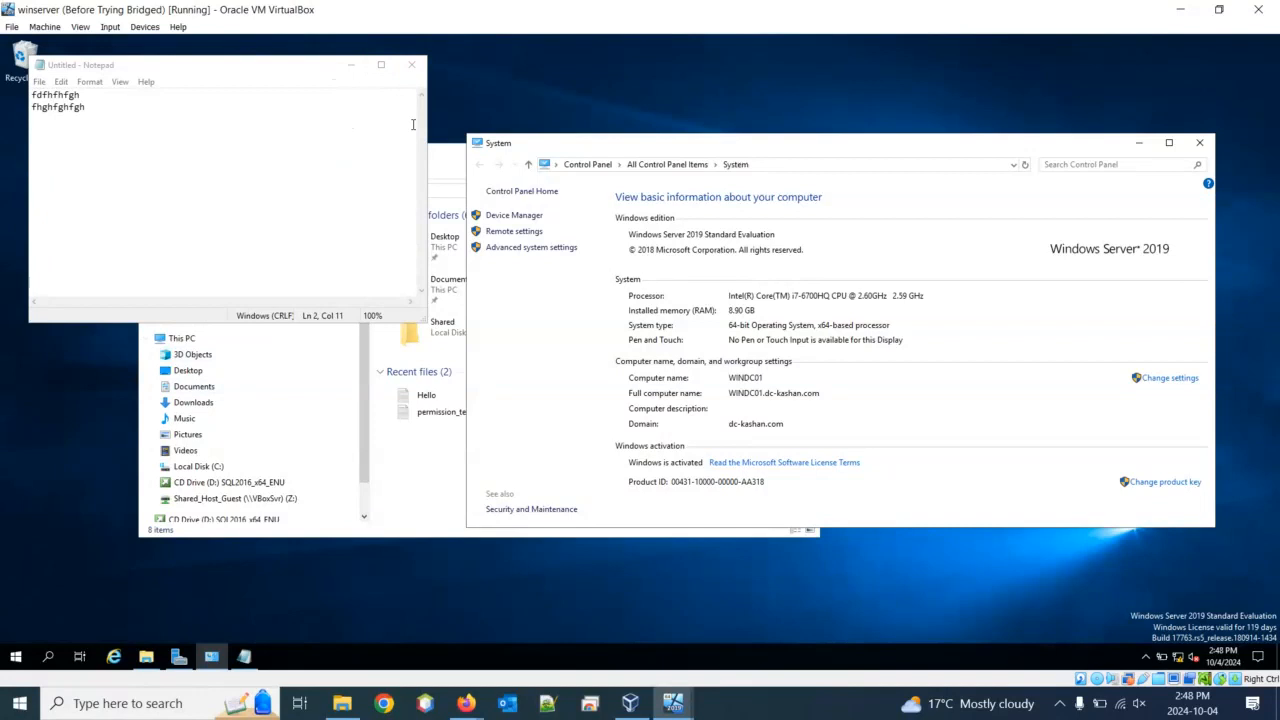
Minimize winserver, dismiss the disconnection notice, and bring back Remote Desktop Connection on Windows 10
click(1186, 6)
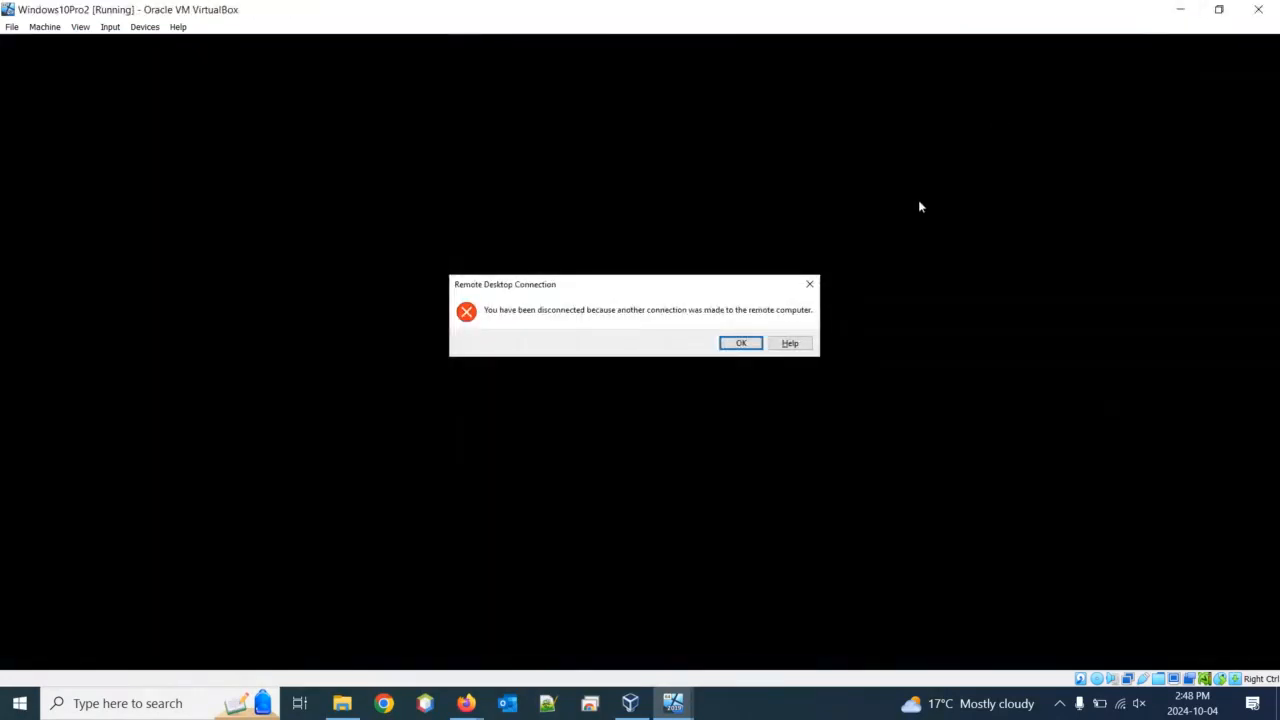
click(748, 346)
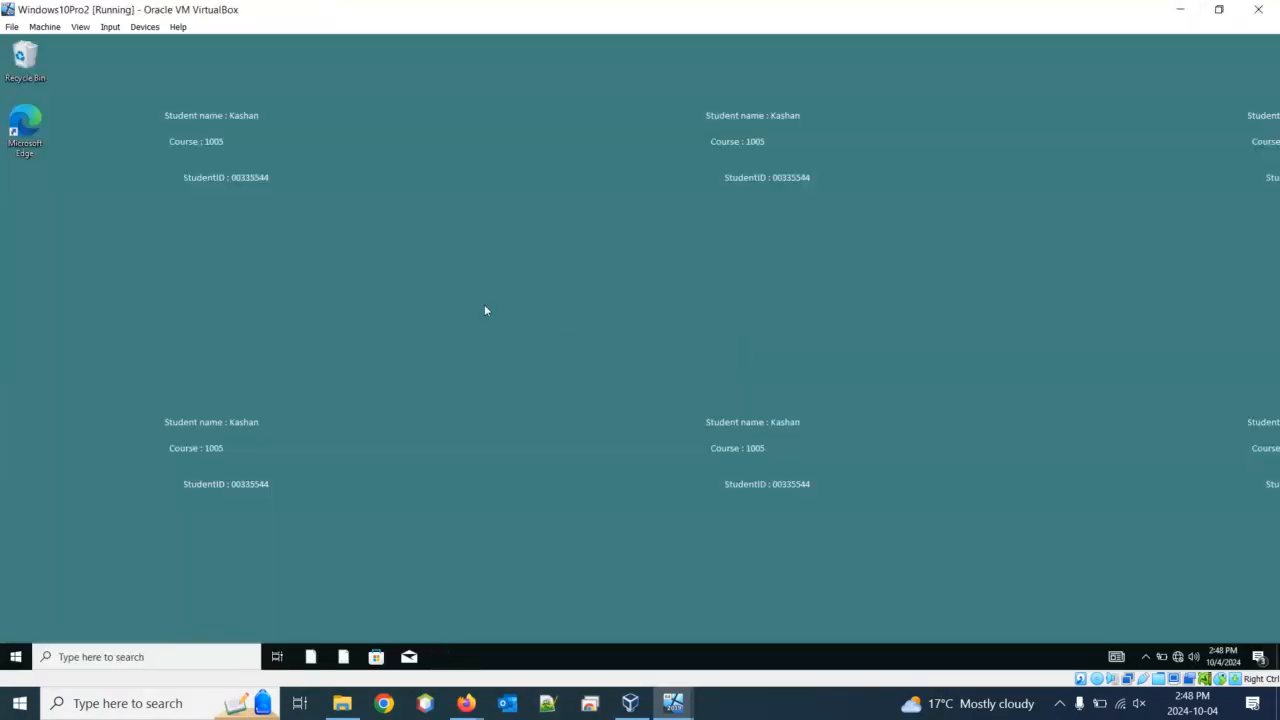
click(125, 652)
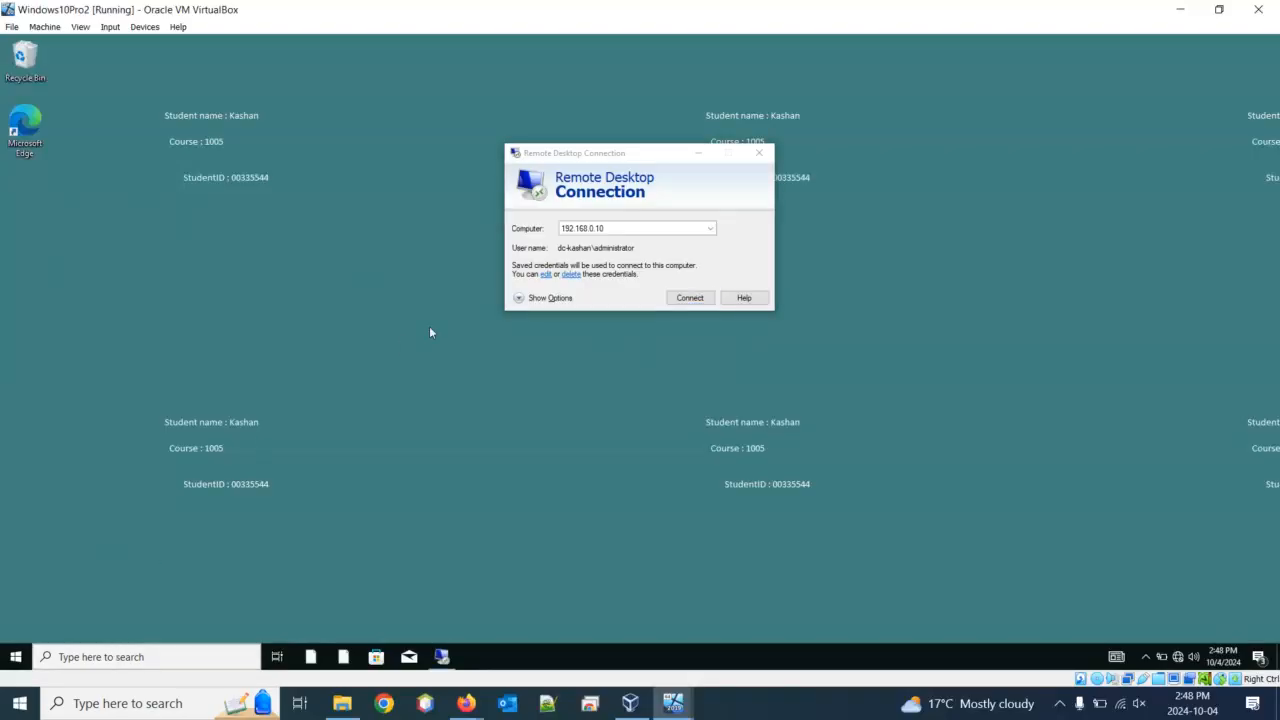
click(588, 257)
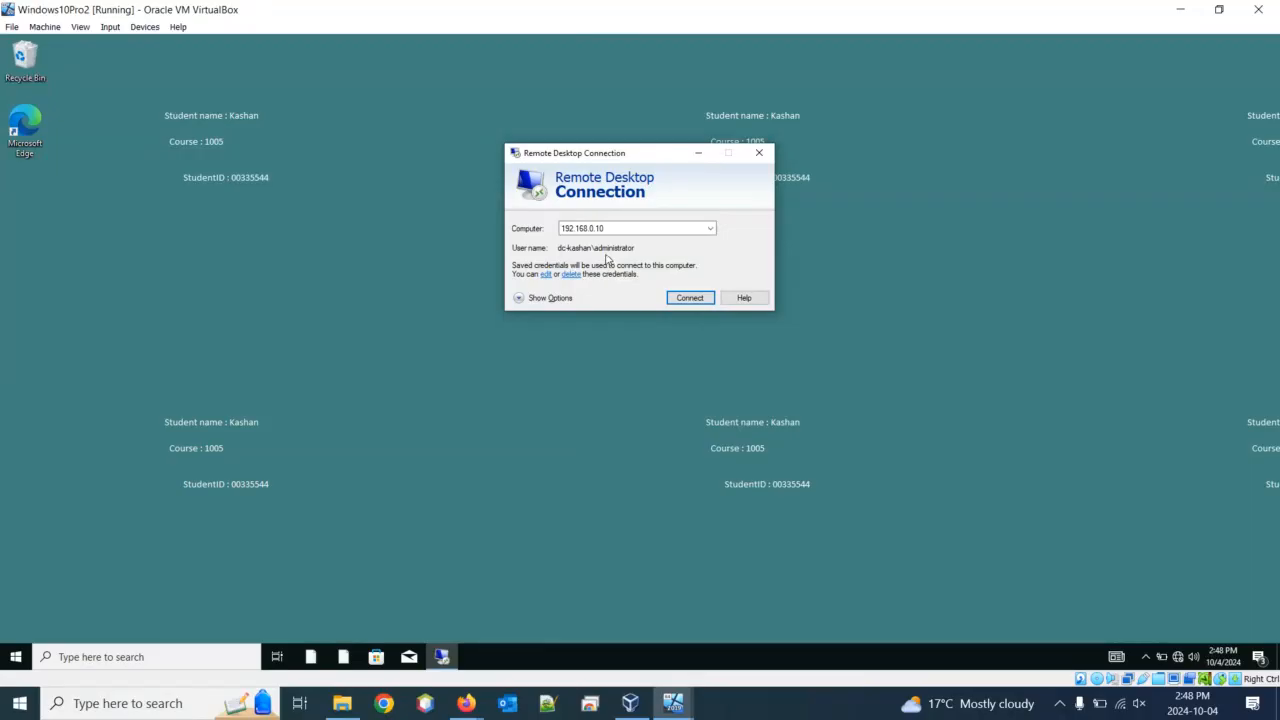
Save the second domain admin account's user name and password as the connection's credentials
click(546, 275)
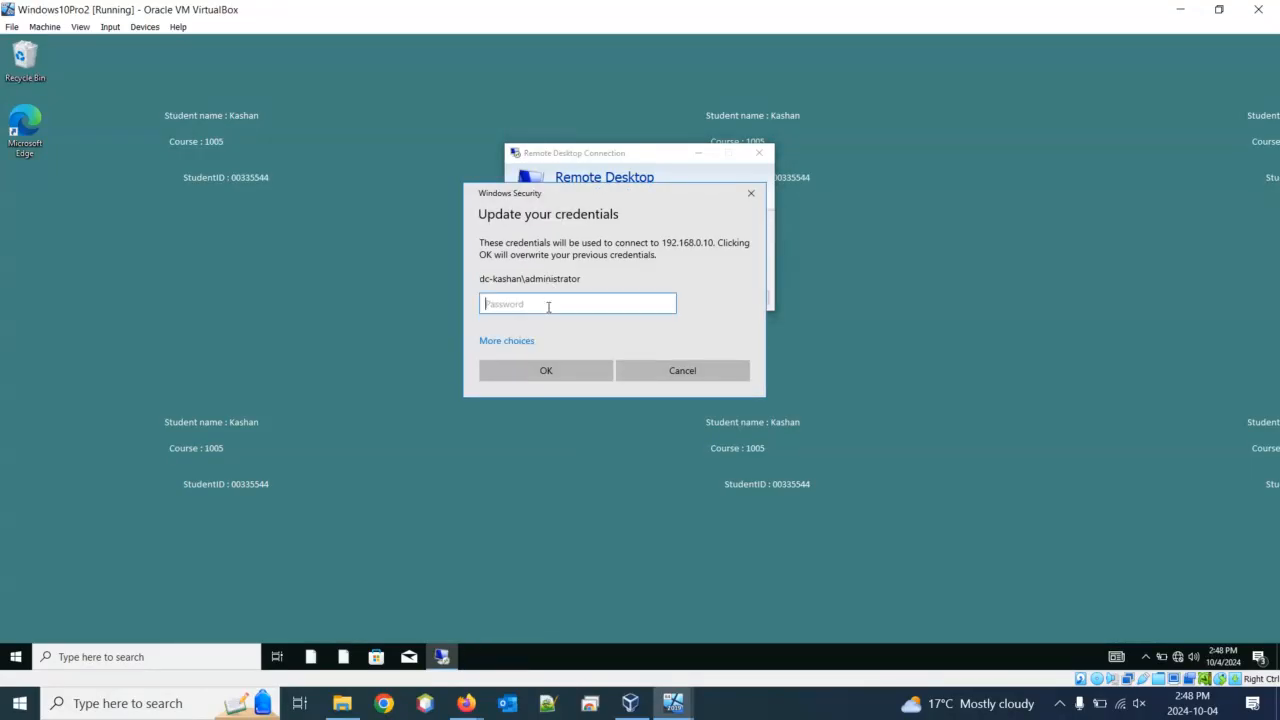
click(506, 341)
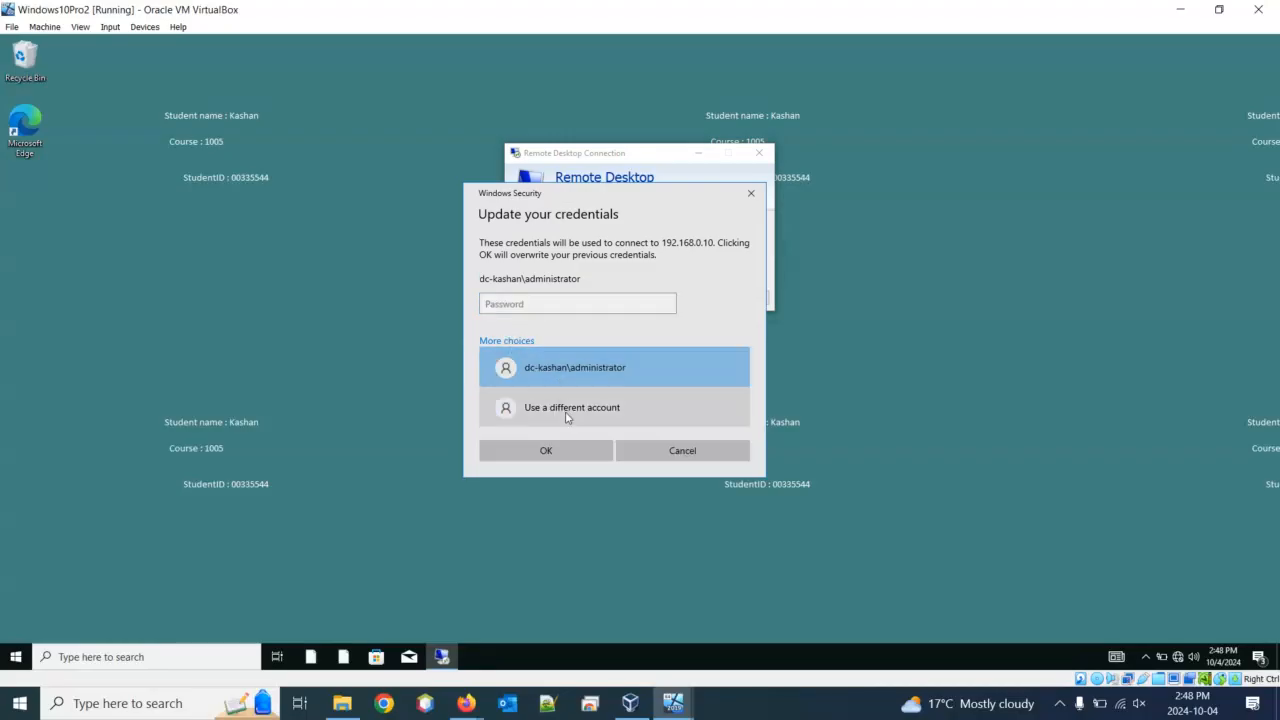
click(566, 410)
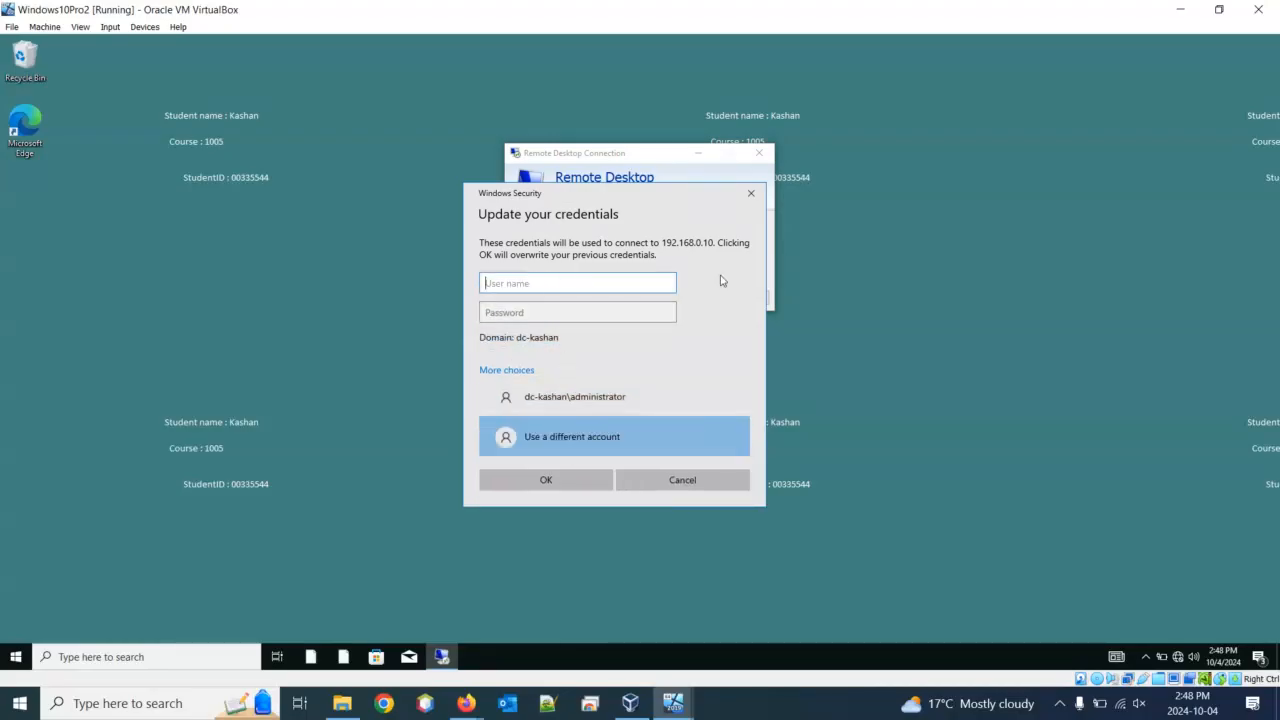
text(kaden.admin)
key(Tab)
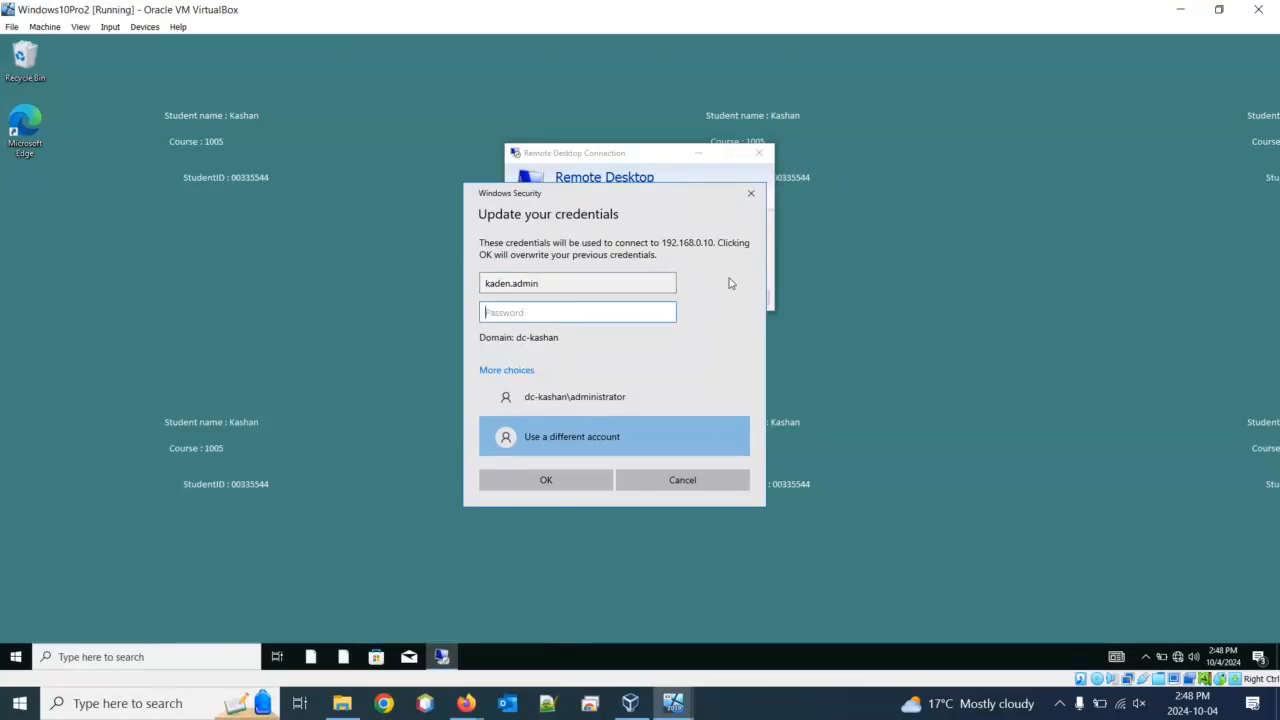
text(Password1••••)
click(560, 482)
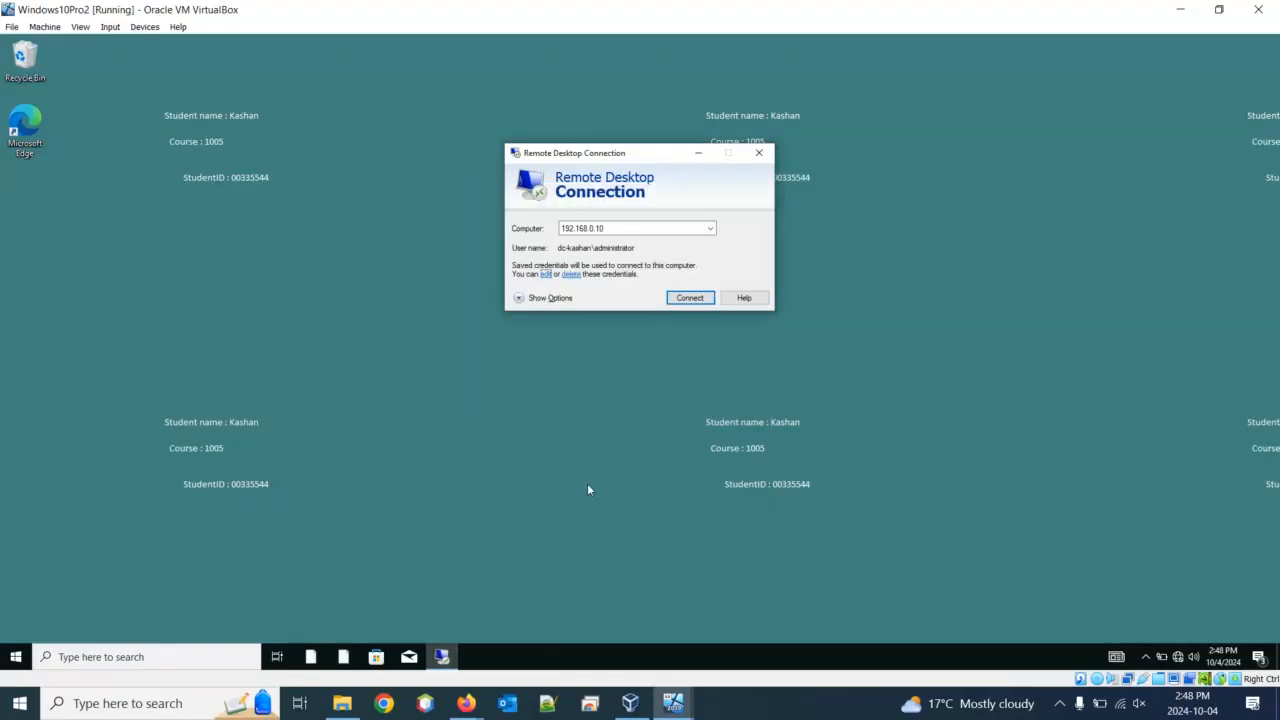
Connect to 192.168.0.10, re-entering the second admin account's credentials after the failed logon
click(690, 299)
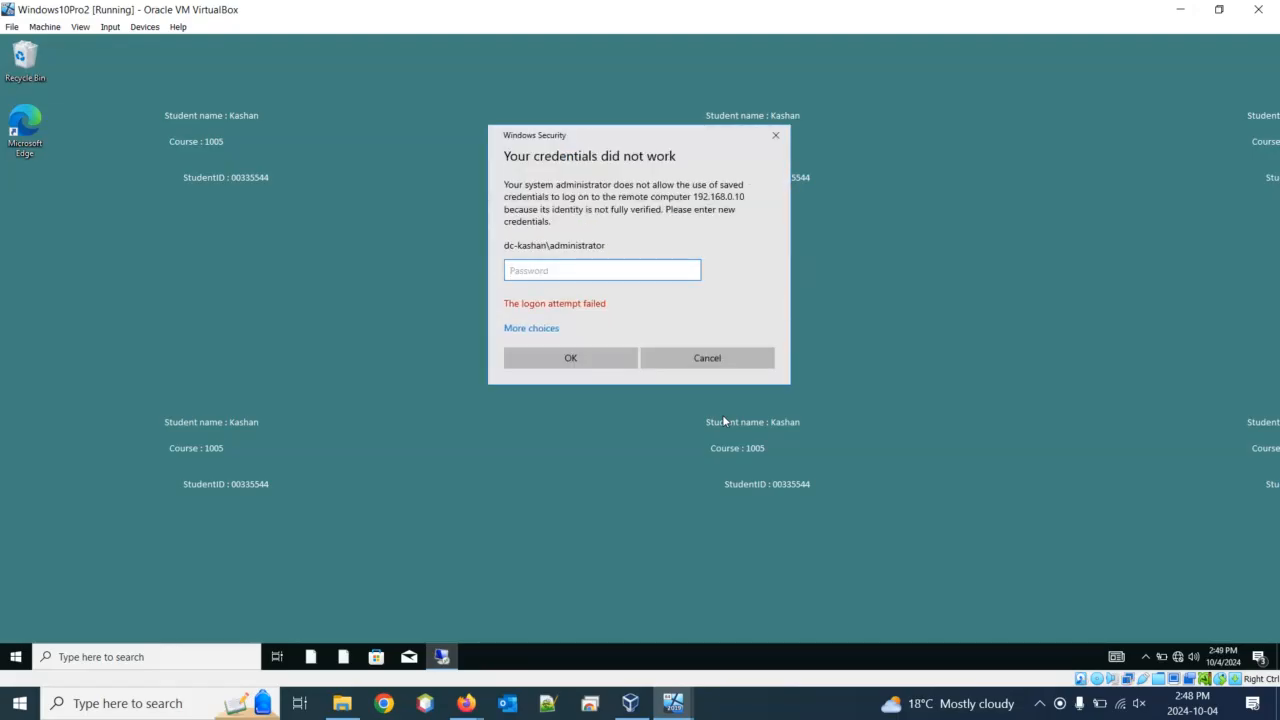
click(518, 330)
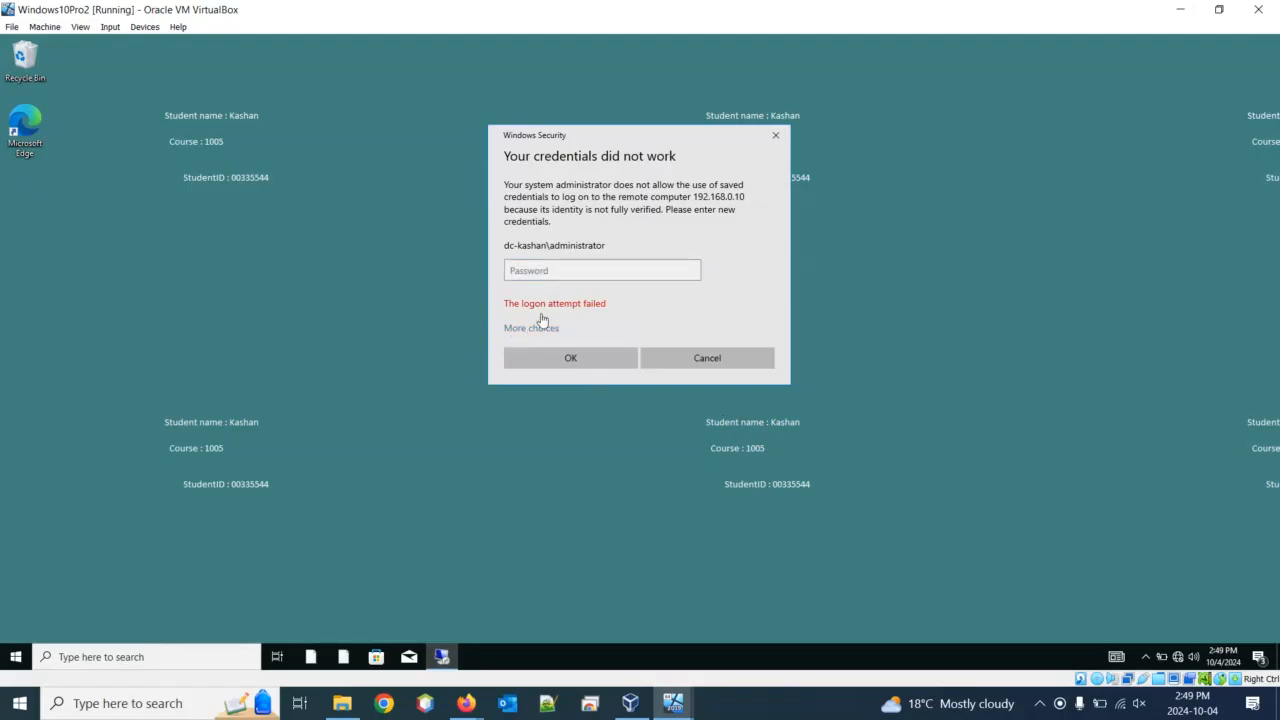
click(558, 398)
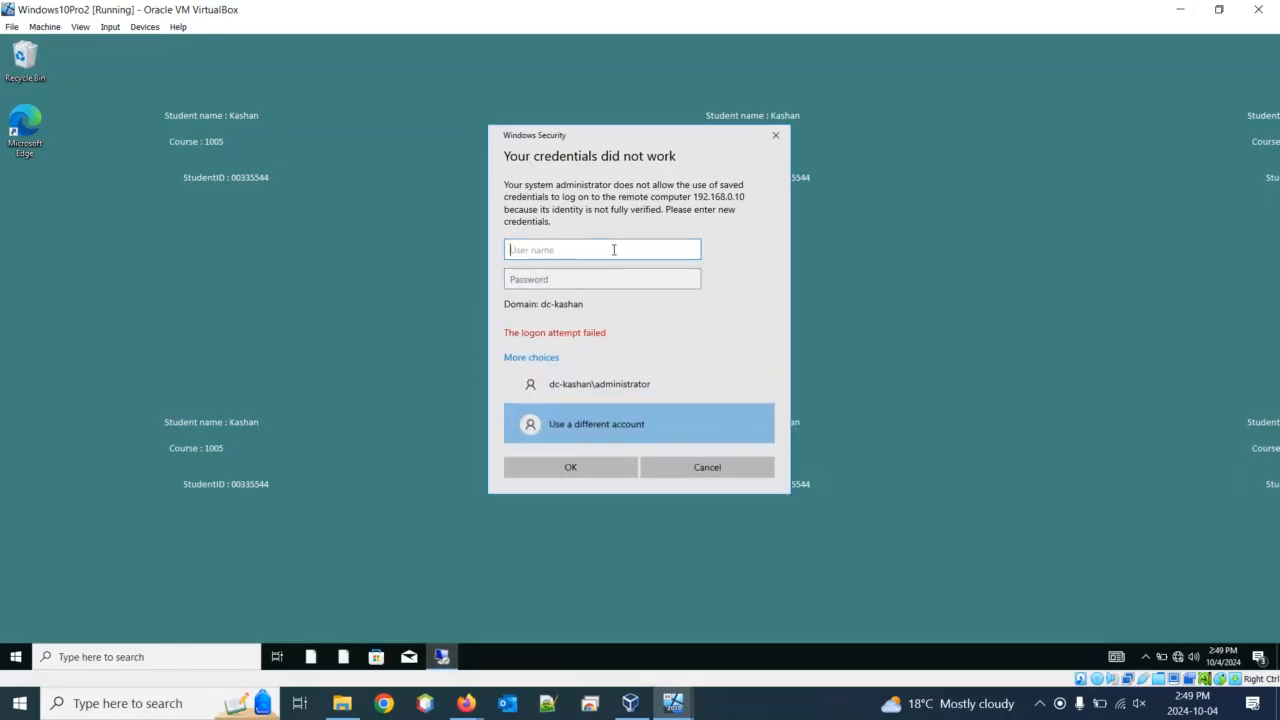
text(kaden.admin)
key(Tab)
text(********)
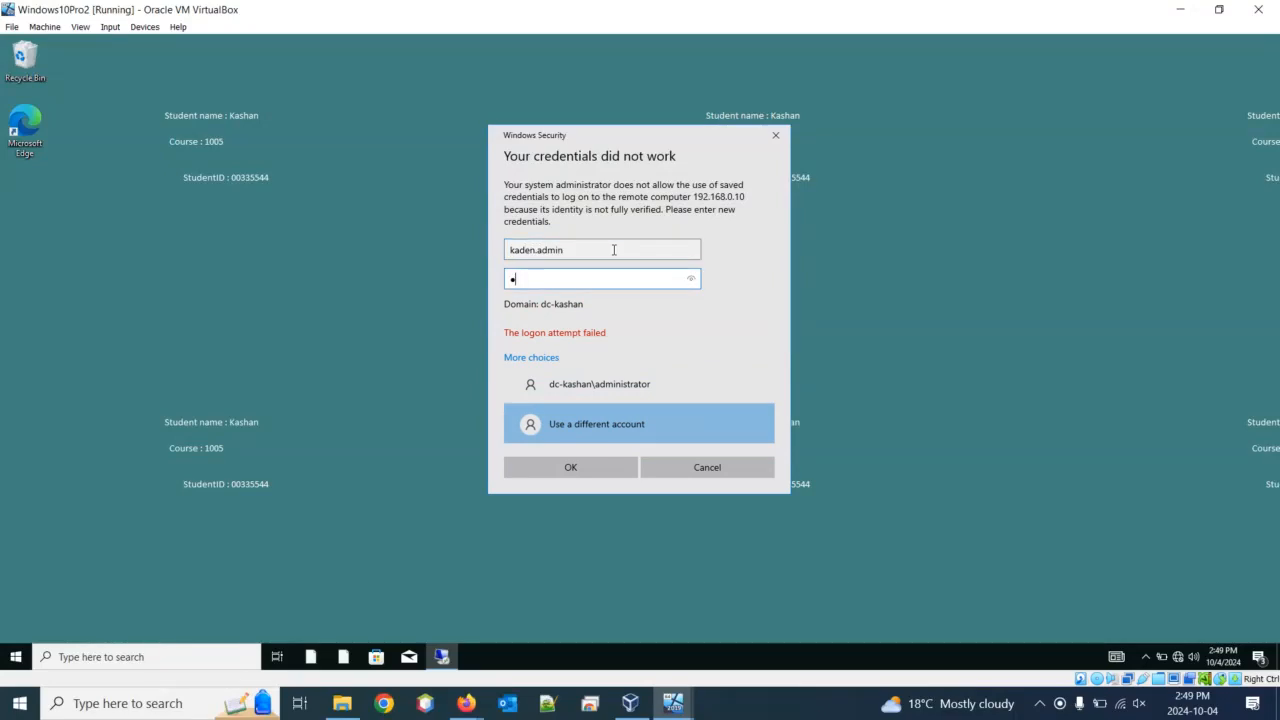
text(*****)
key(Return)
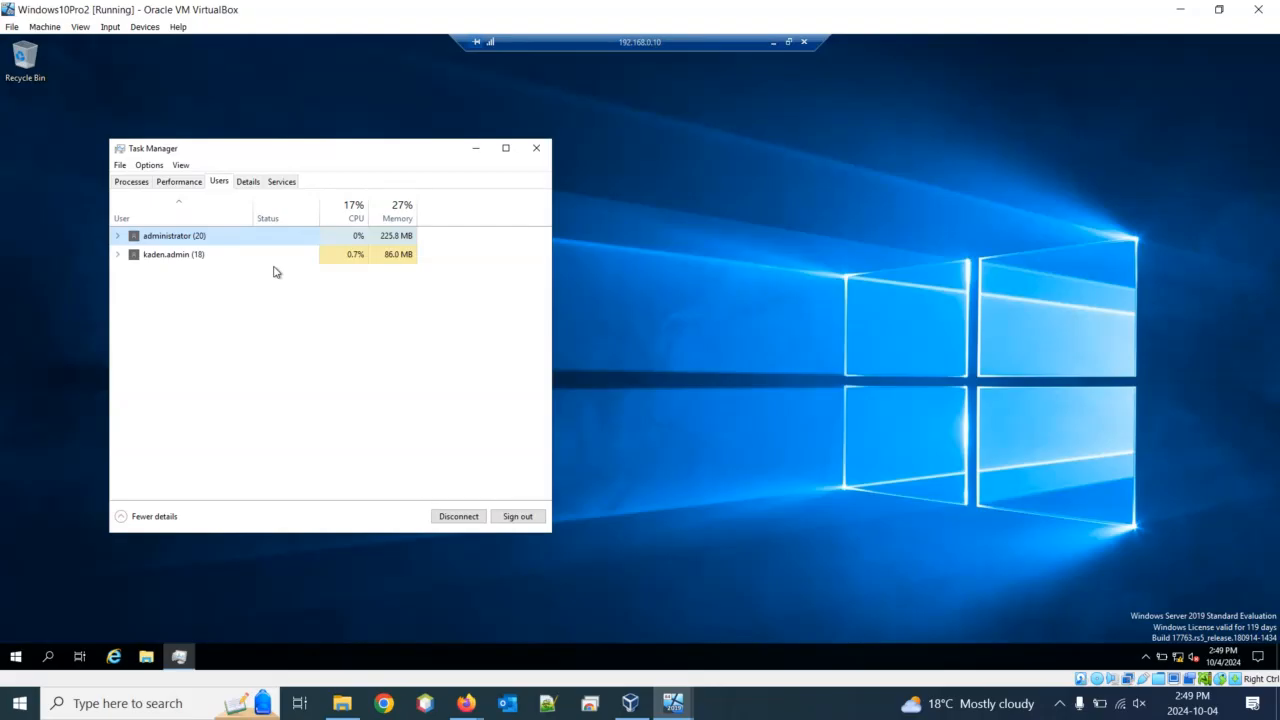
From Task Manager's Users list, send the administrator session the pop-up message 'log off guy'
right_click(181, 261)
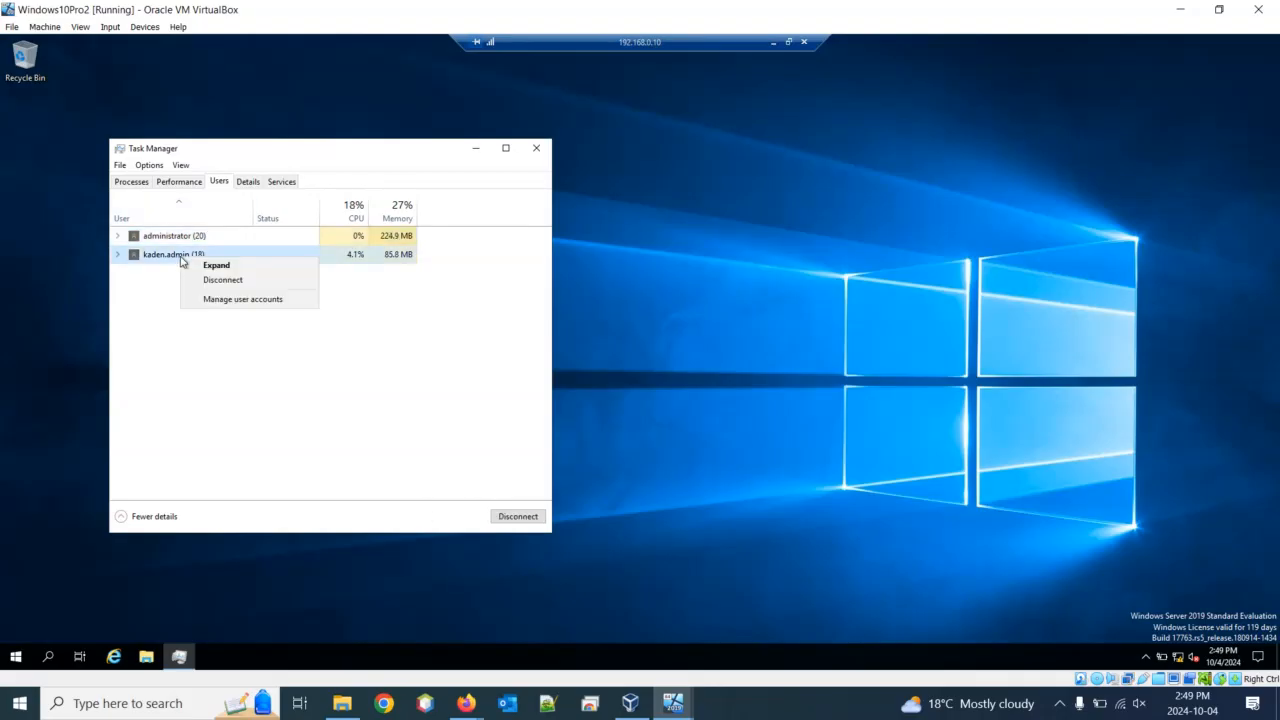
click(186, 240)
click(186, 240)
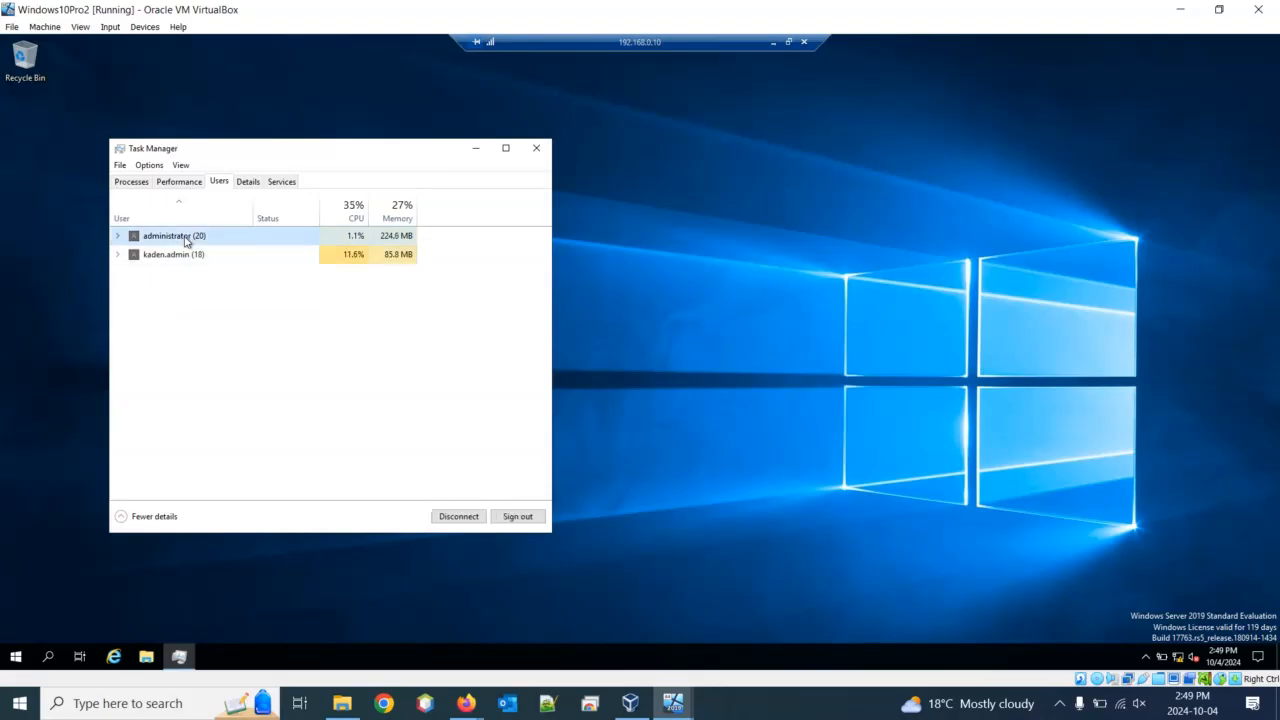
right_click(185, 240)
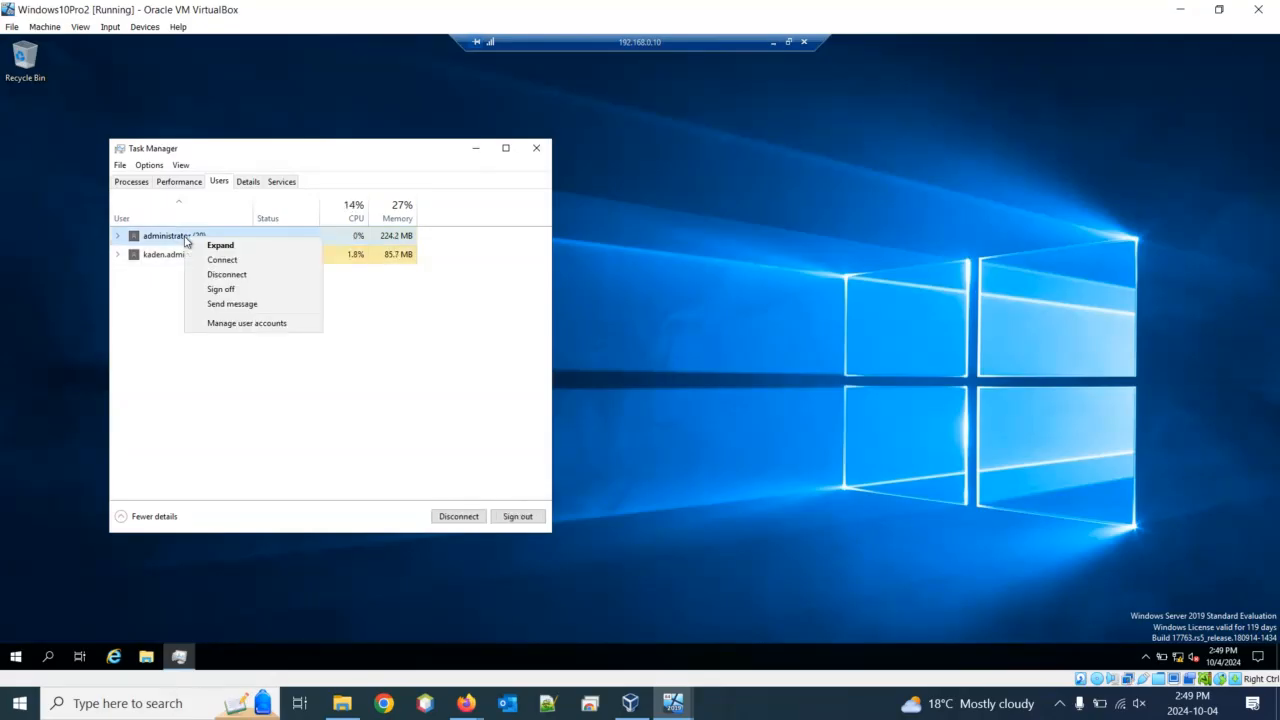
click(241, 304)
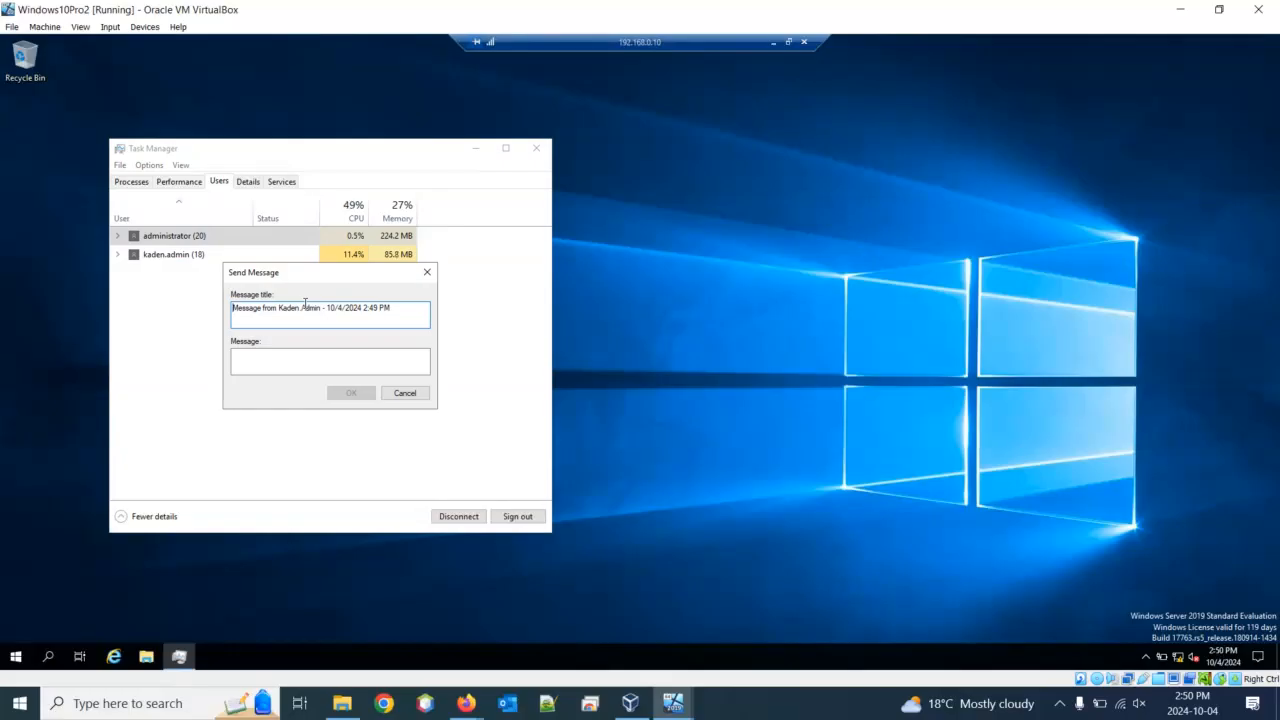
click(316, 356)
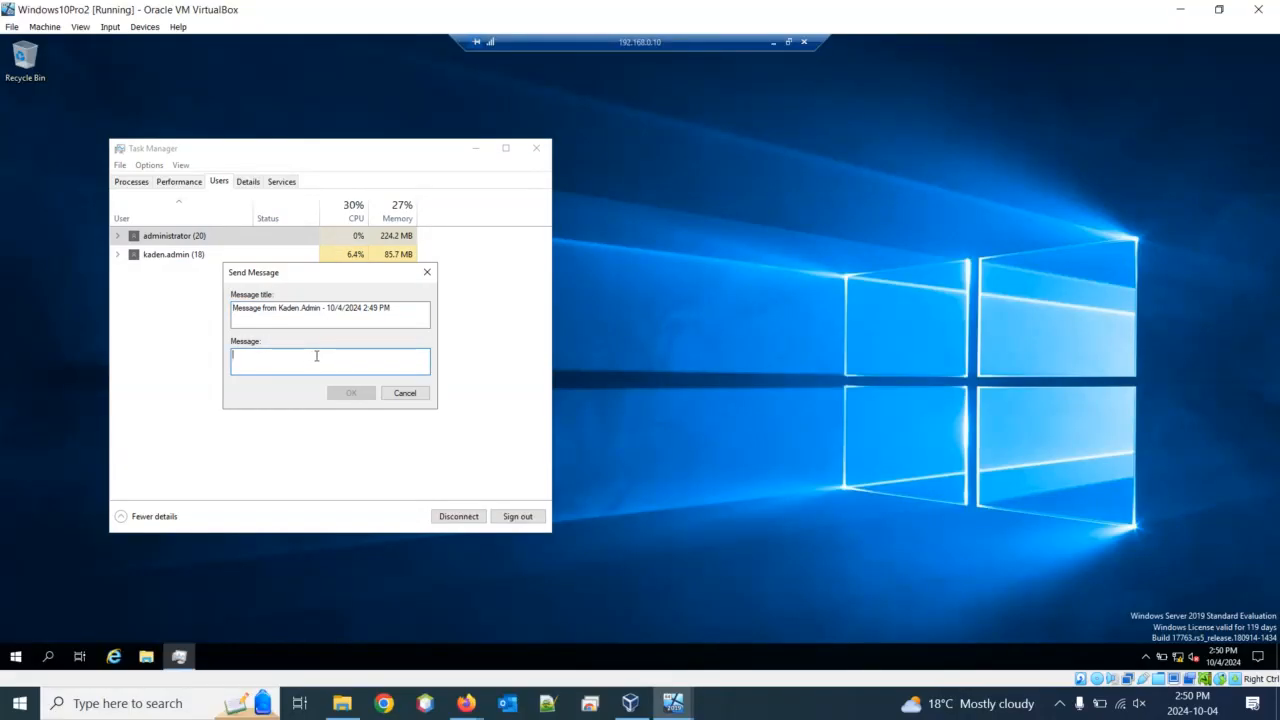
text(log off guy)
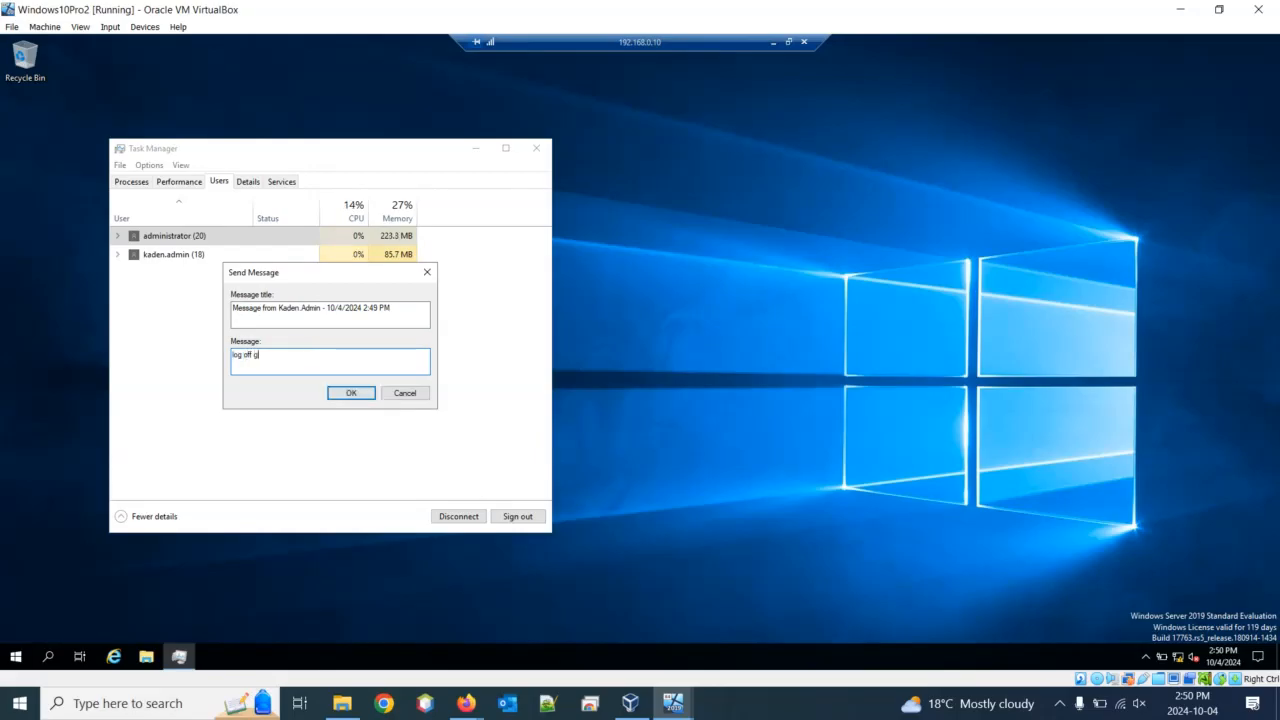
click(351, 393)
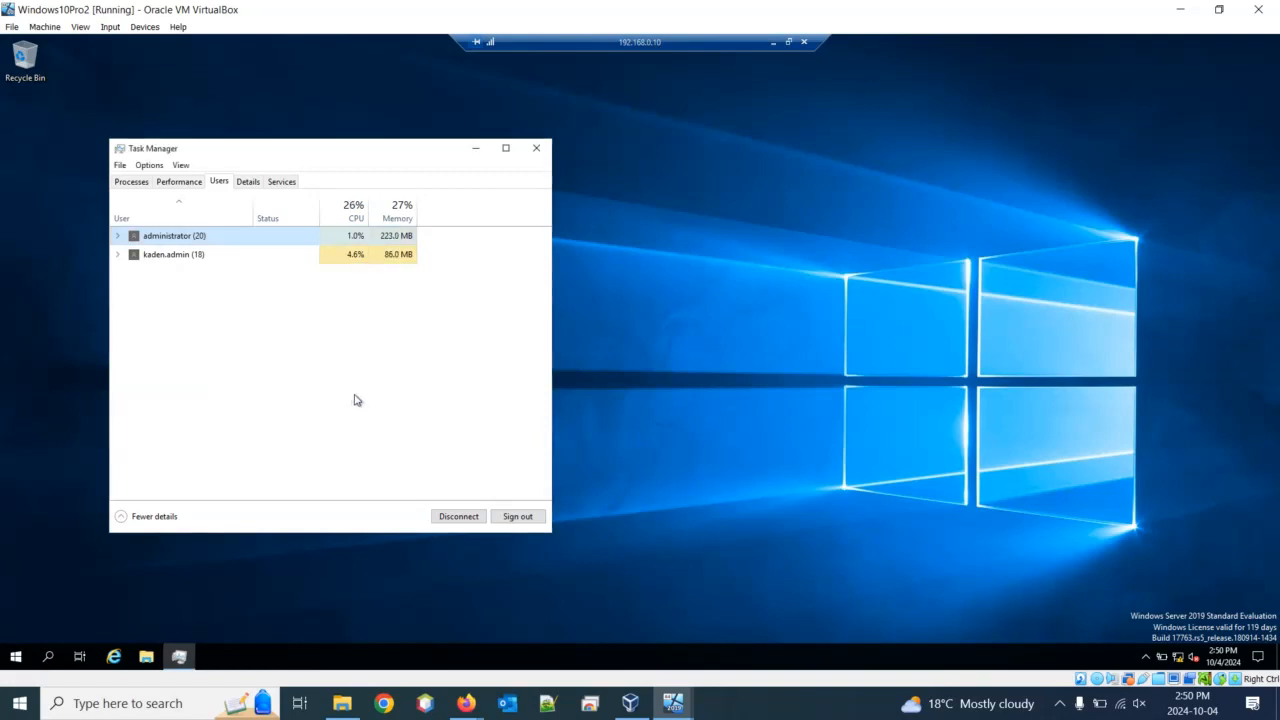
click(672, 703)
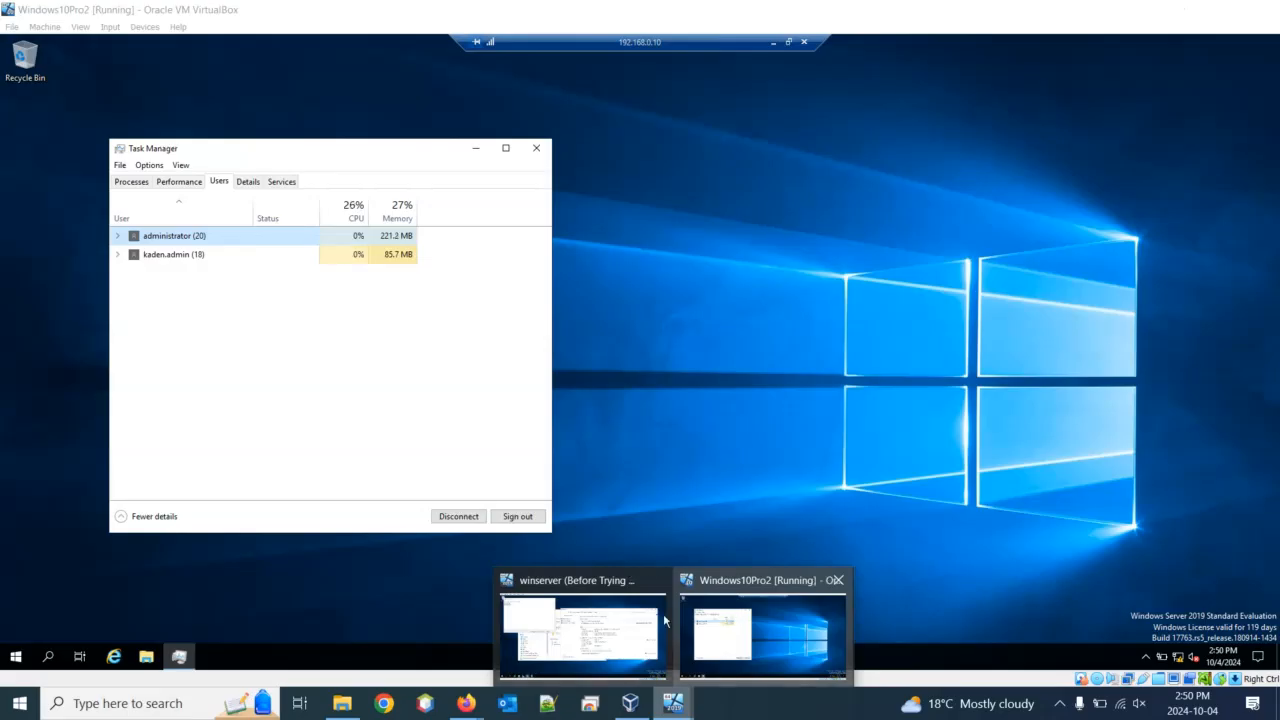
On the winserver VM, dismiss the 'log off guy' message and open Task Manager's Users list
click(620, 628)
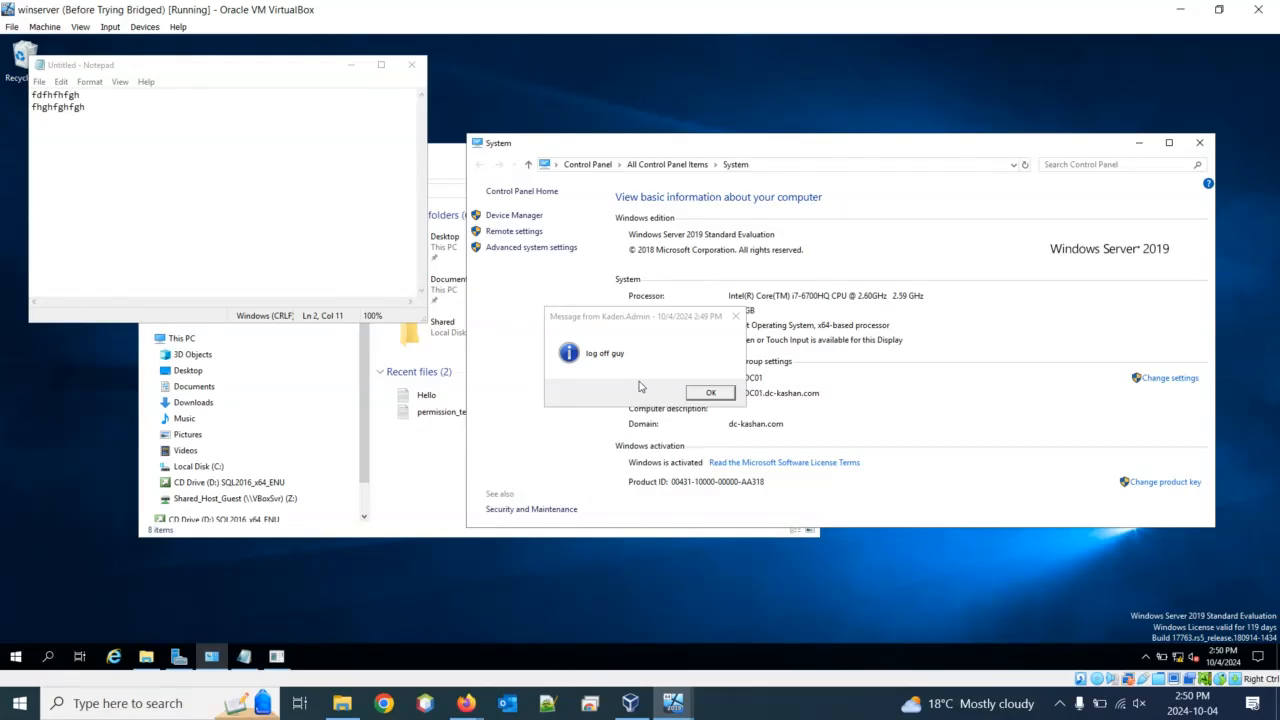
click(710, 392)
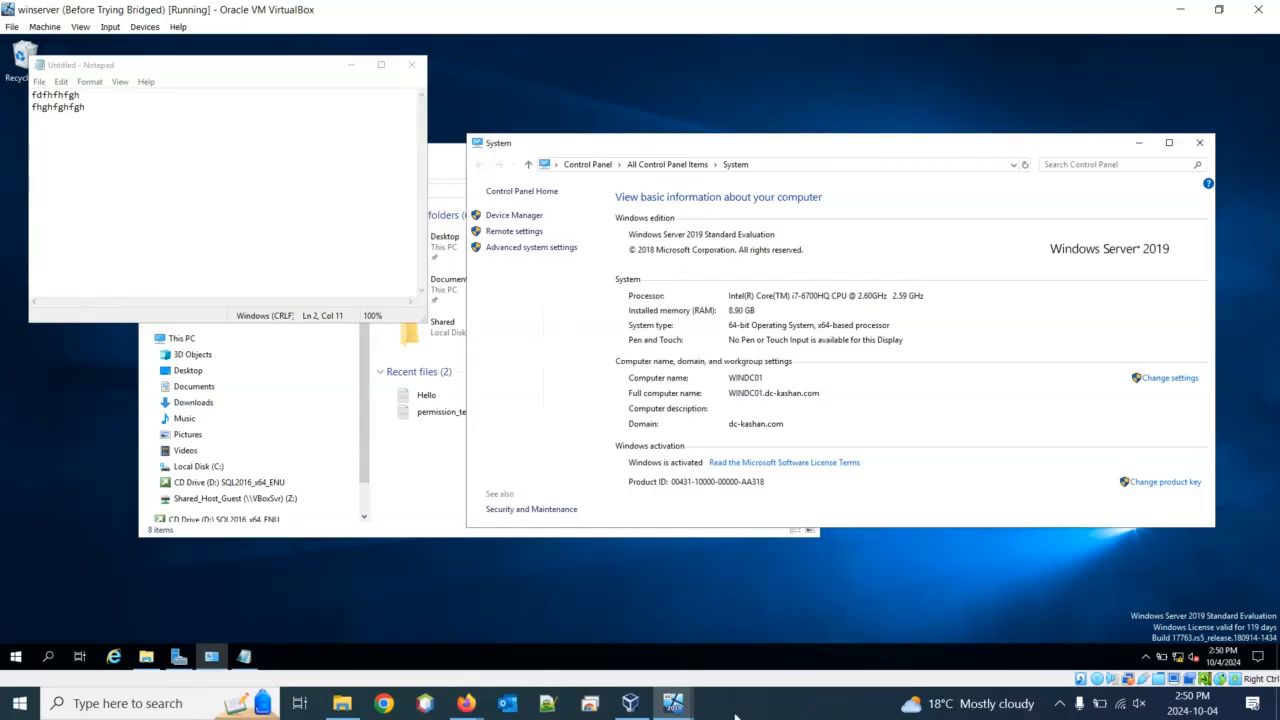
right_click(772, 652)
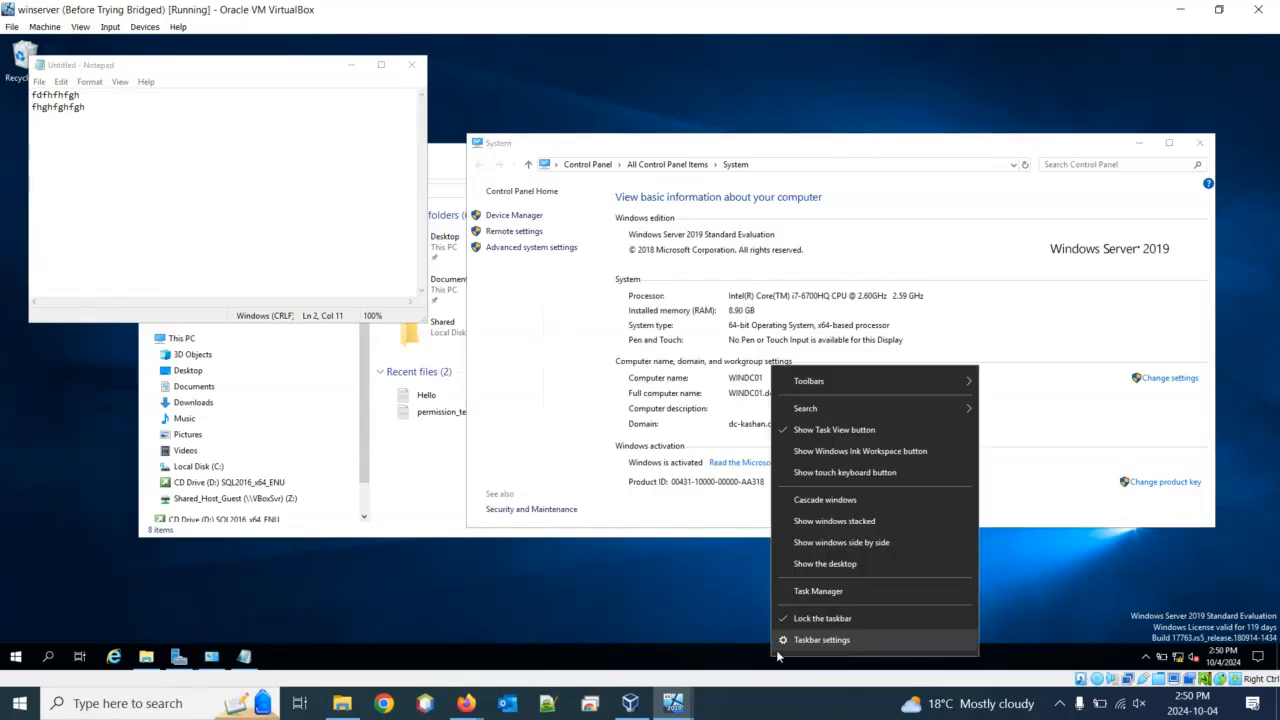
click(822, 592)
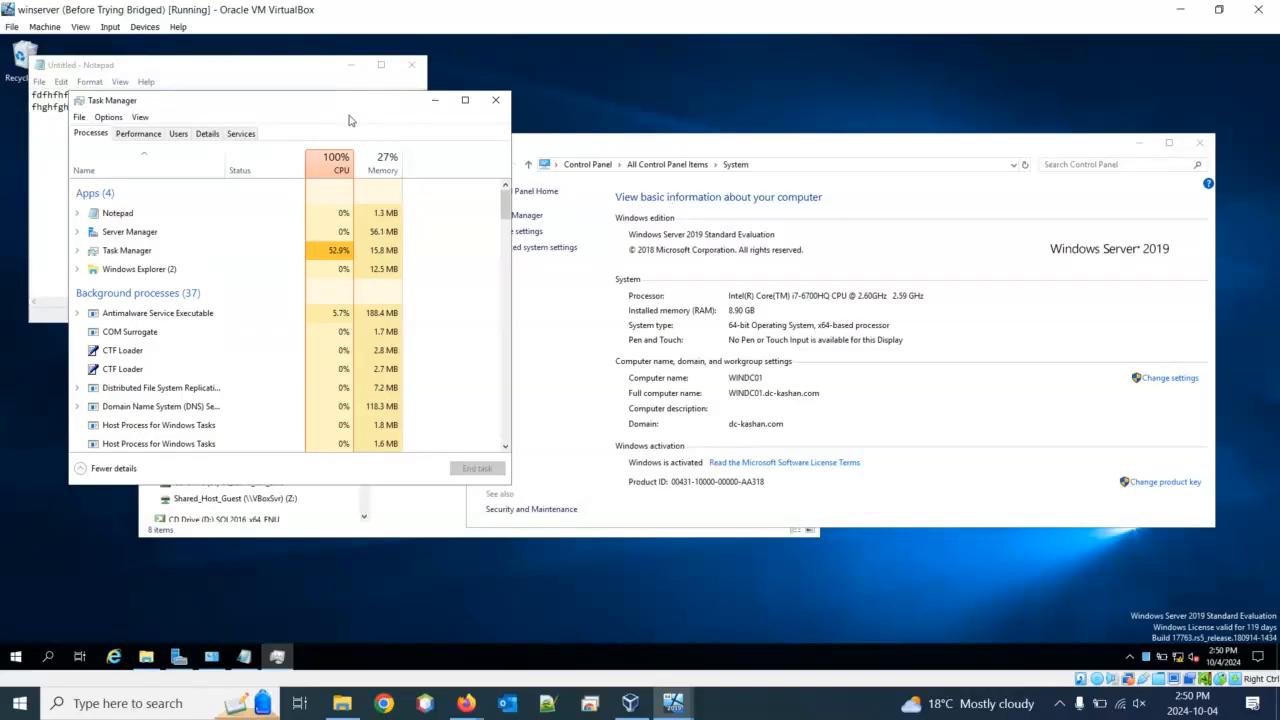
click(180, 133)
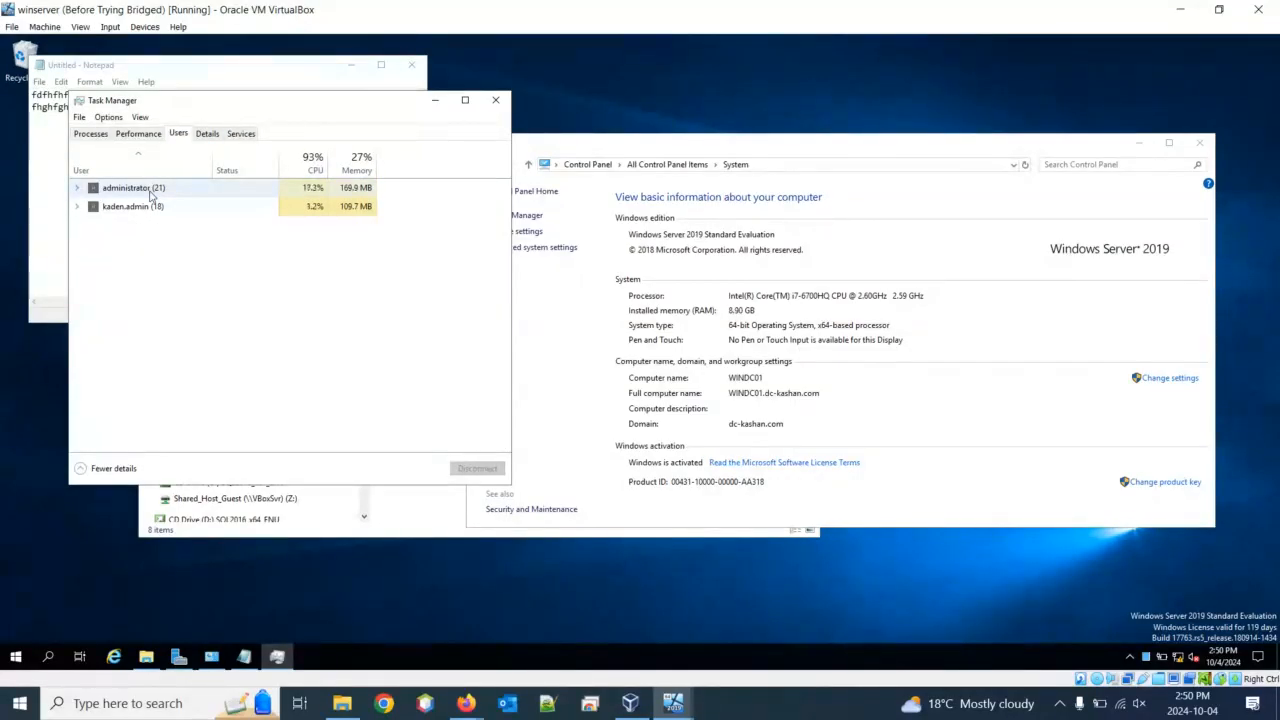
Reply to the other user's session with the message 'you log off first'
right_click(150, 209)
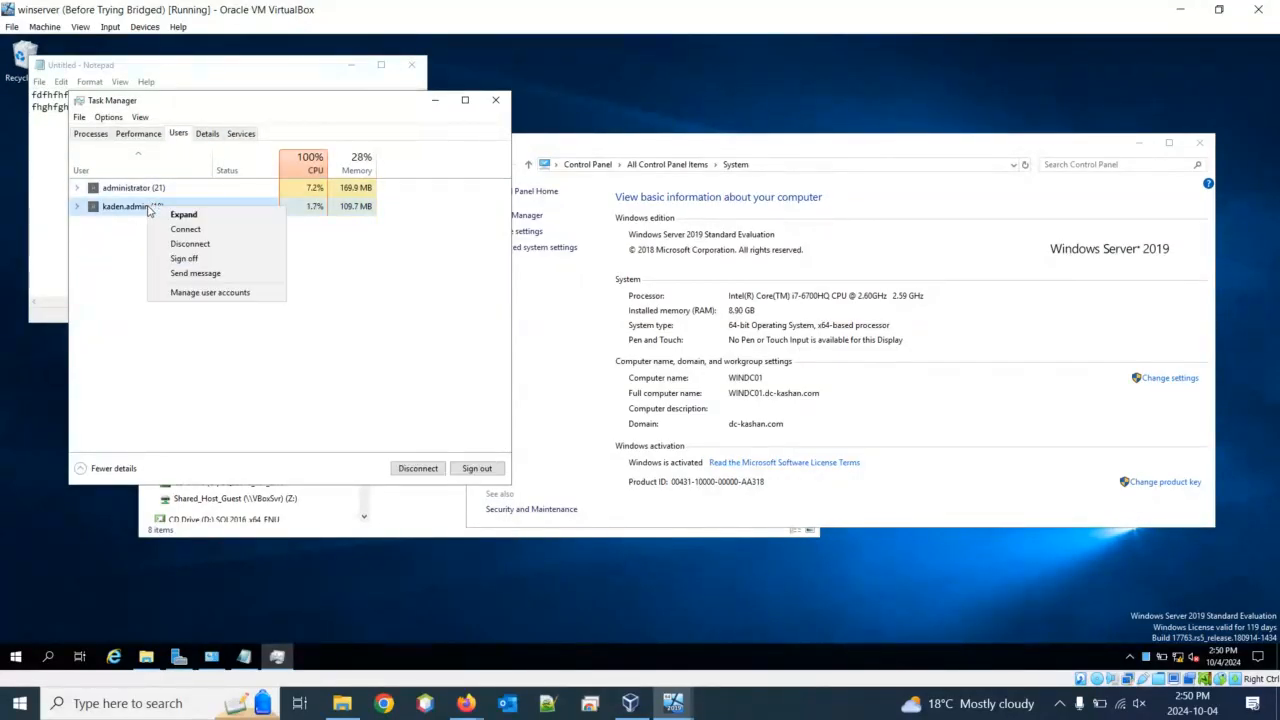
click(198, 274)
click(242, 318)
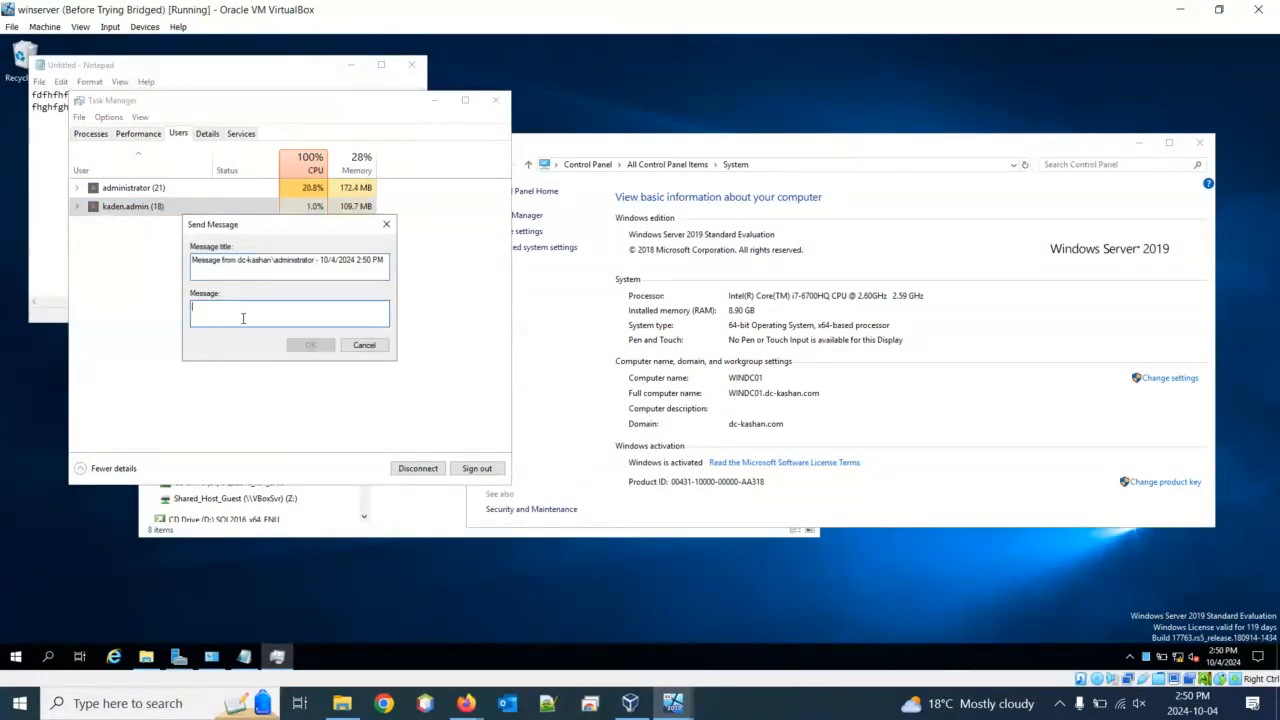
text(you)
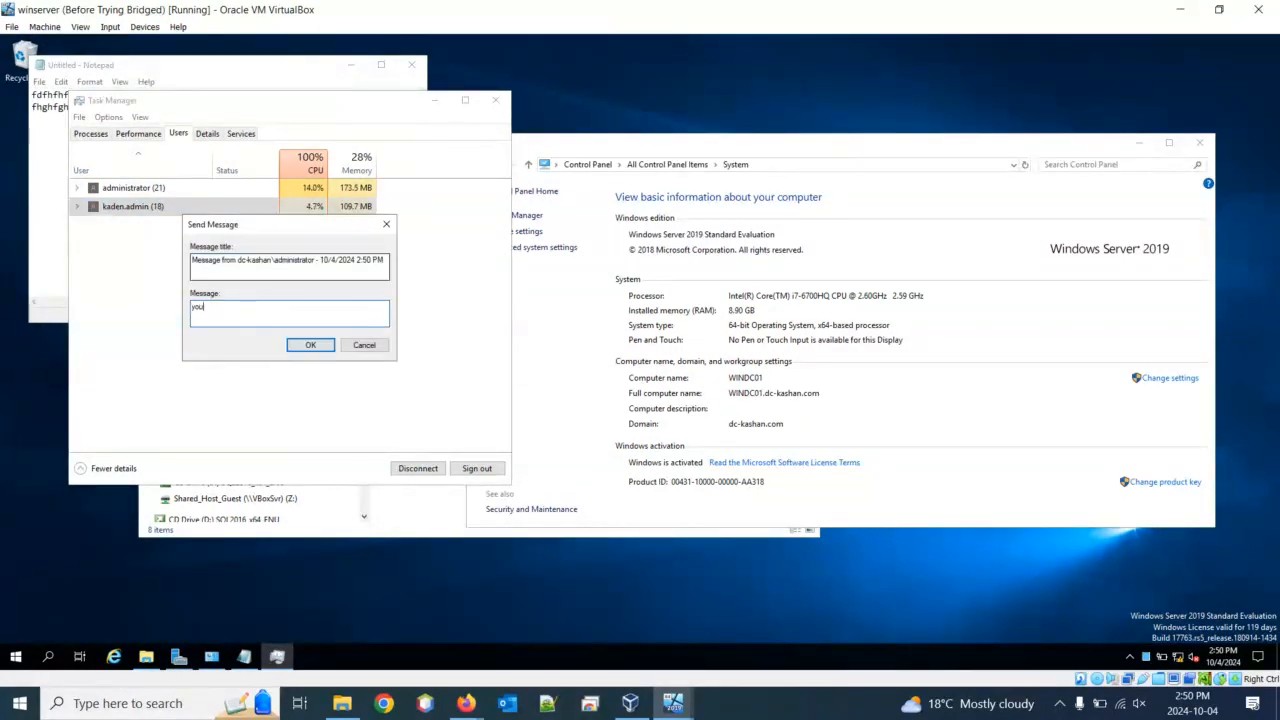
text( log off first)
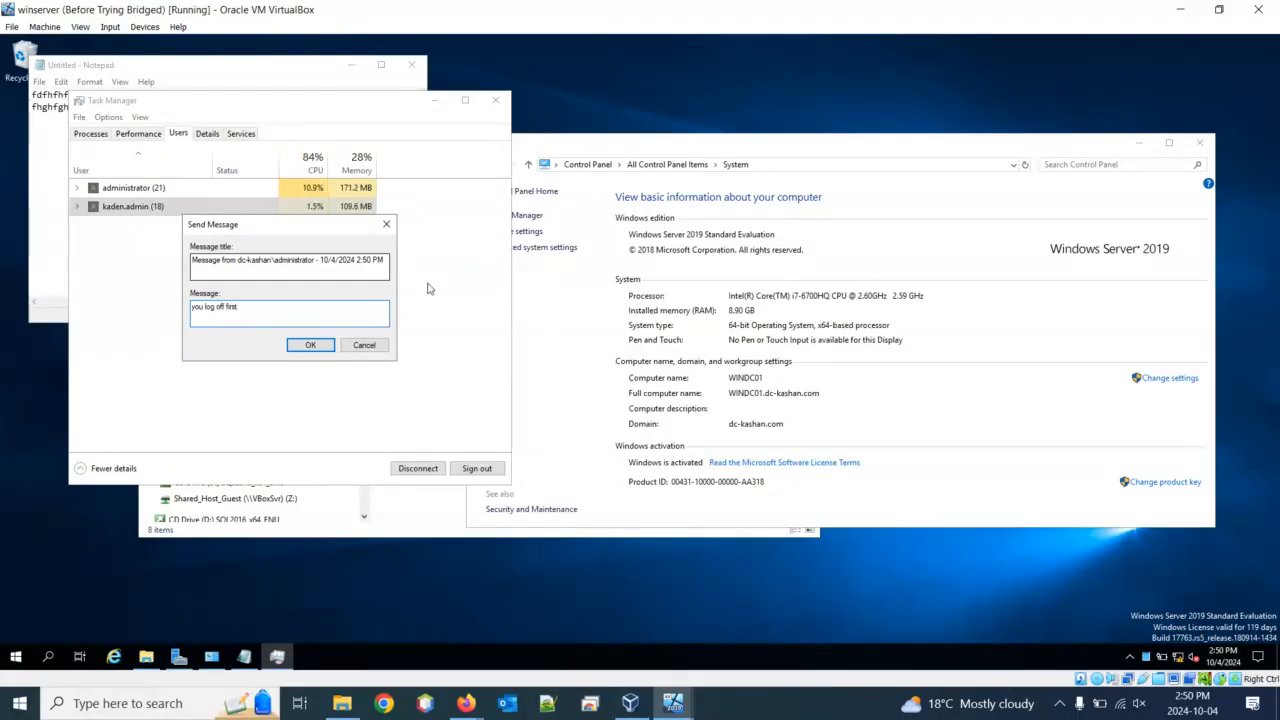
click(312, 345)
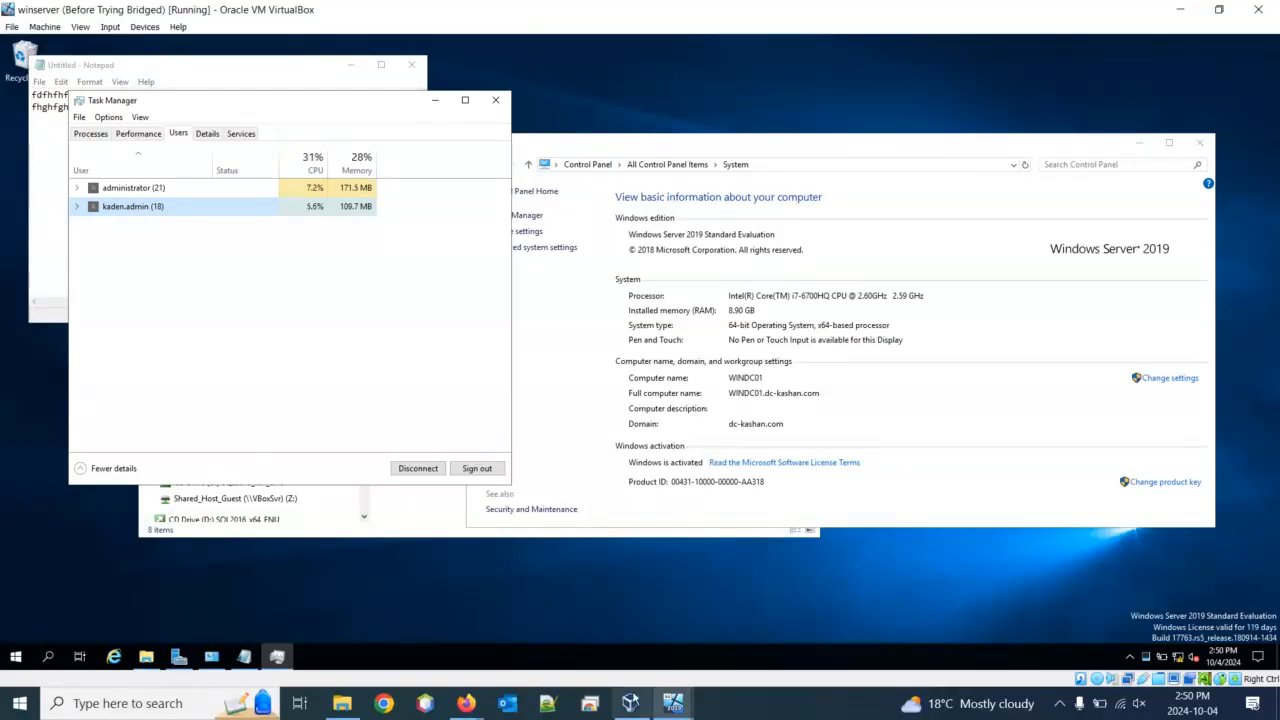
On Windows10Pro2, acknowledge the 'you log off first' message and close Task Manager
click(665, 700)
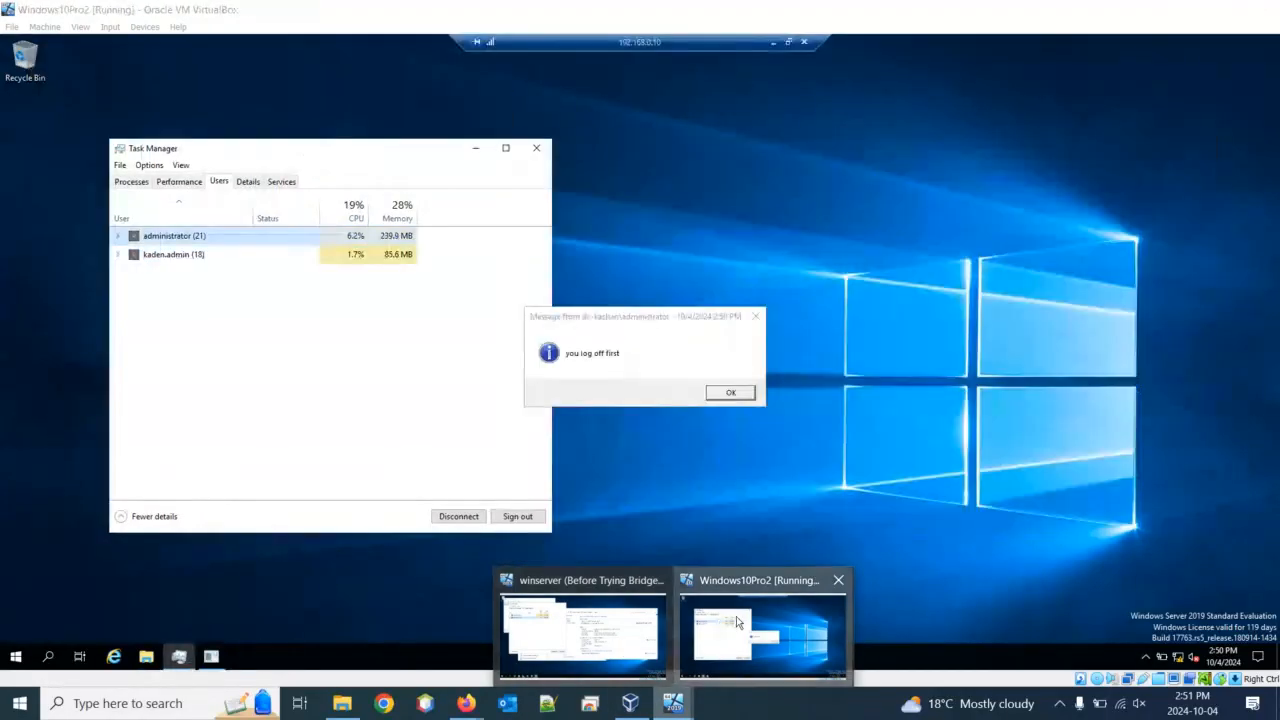
click(736, 616)
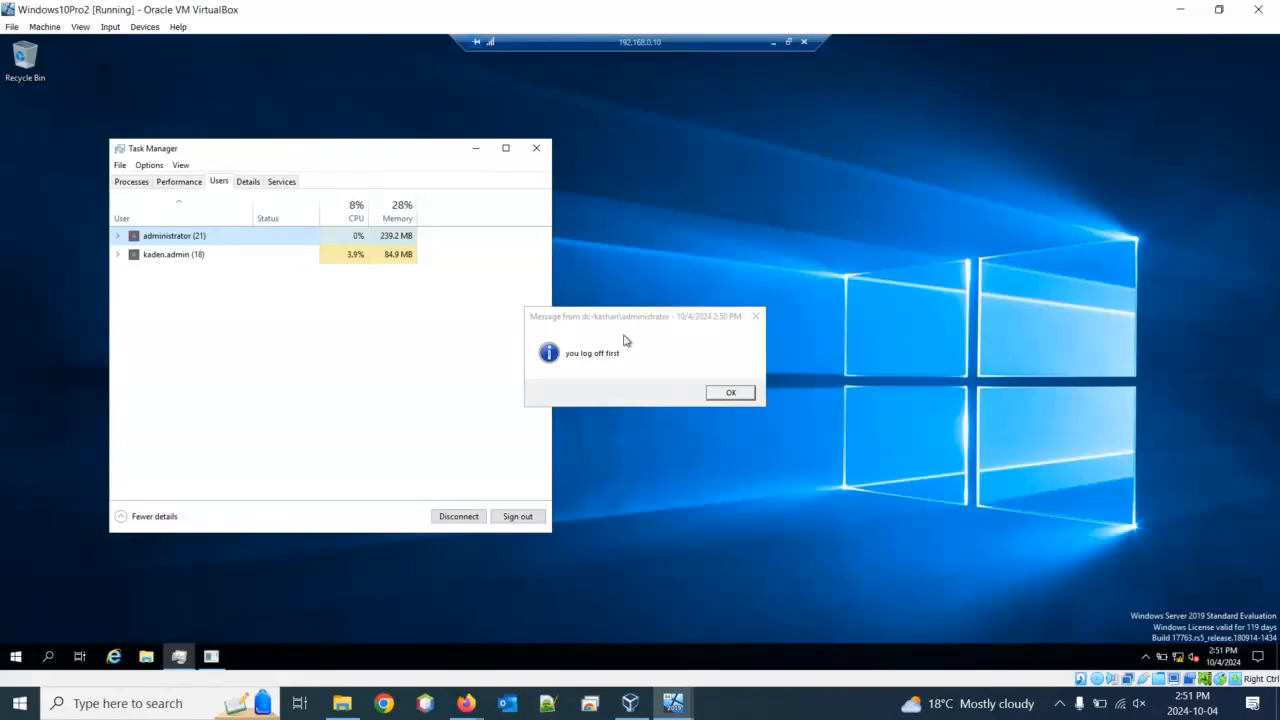
click(728, 394)
click(729, 394)
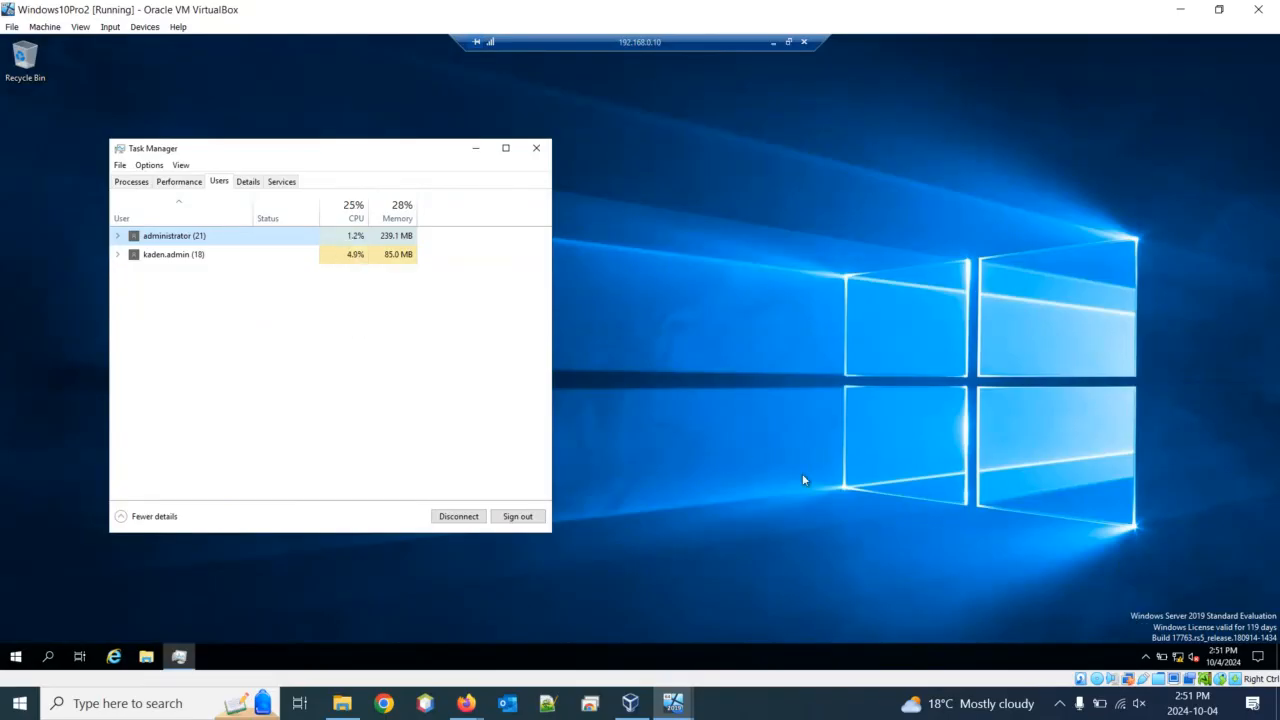
click(536, 148)
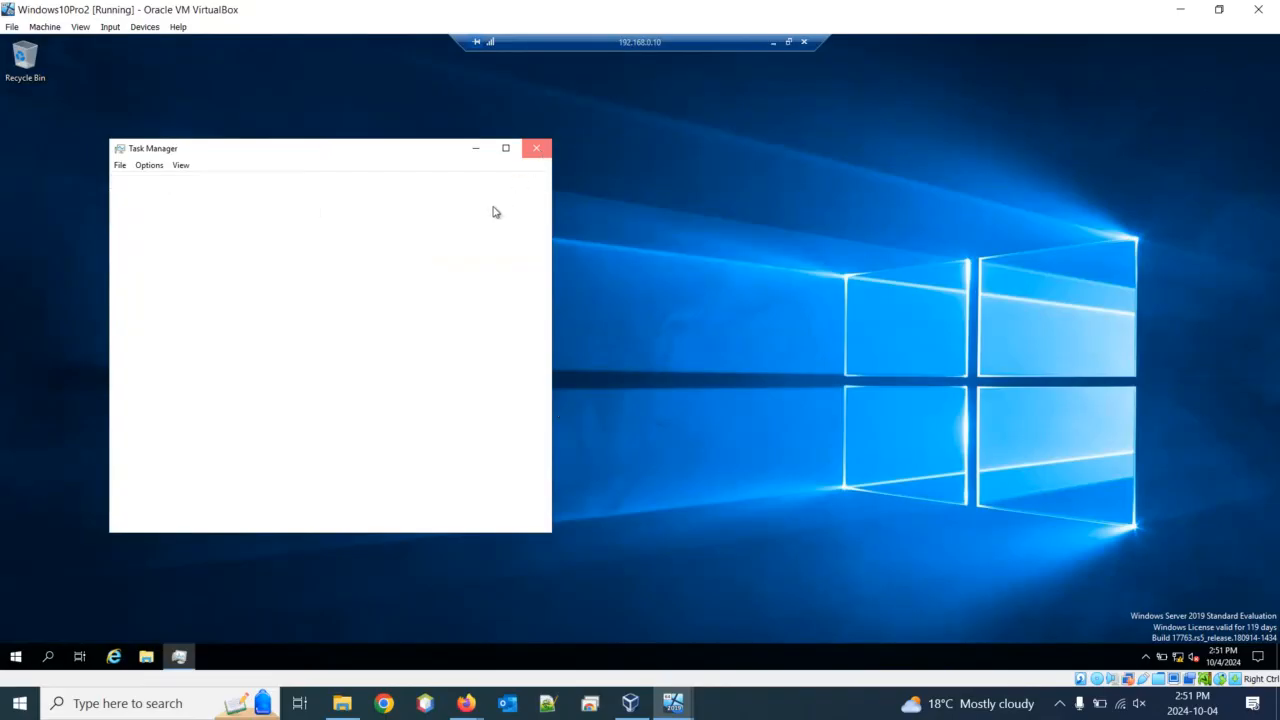
click(670, 705)
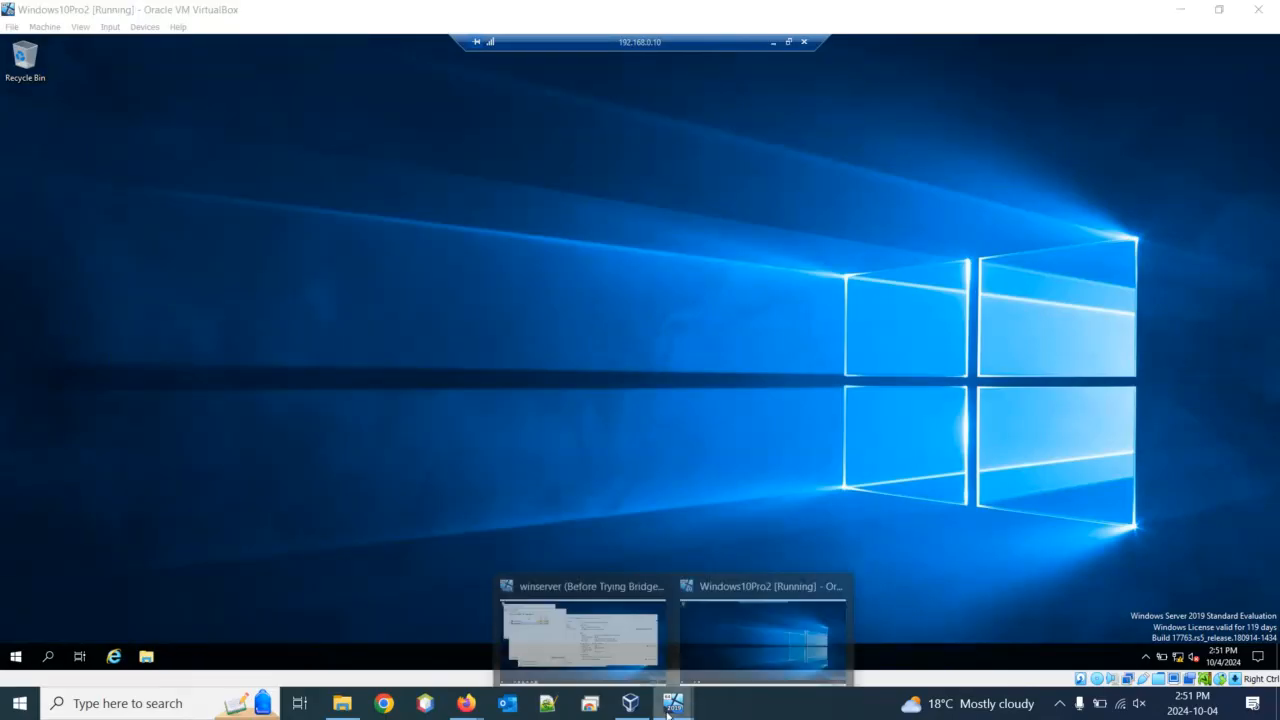
On the winserver VM, open System Properties' Remote settings and view the Remote Desktop Users list
click(745, 606)
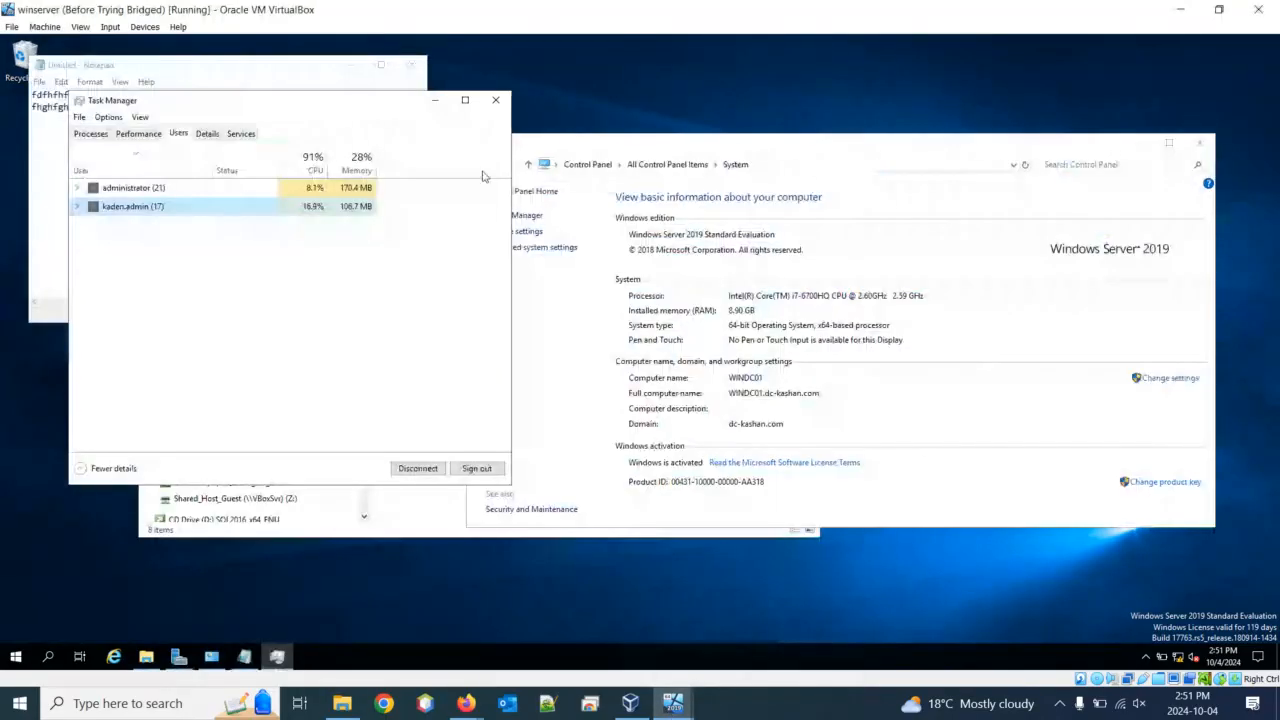
click(596, 150)
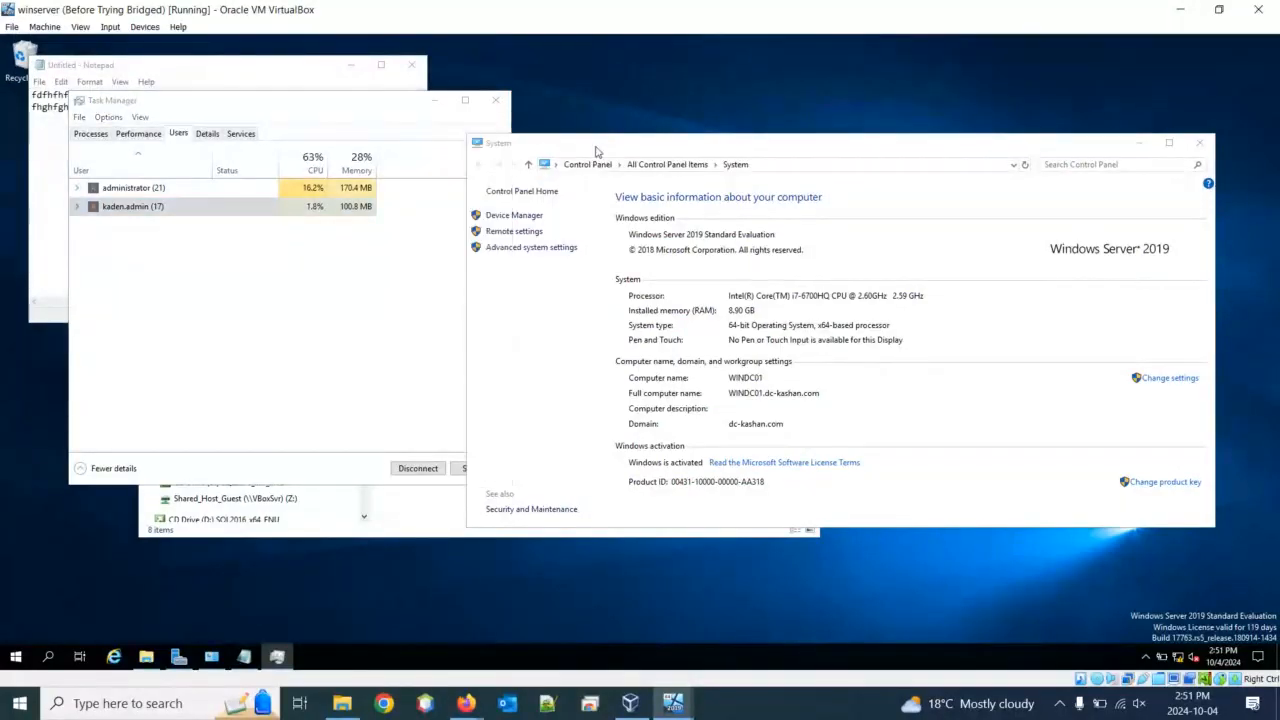
click(515, 233)
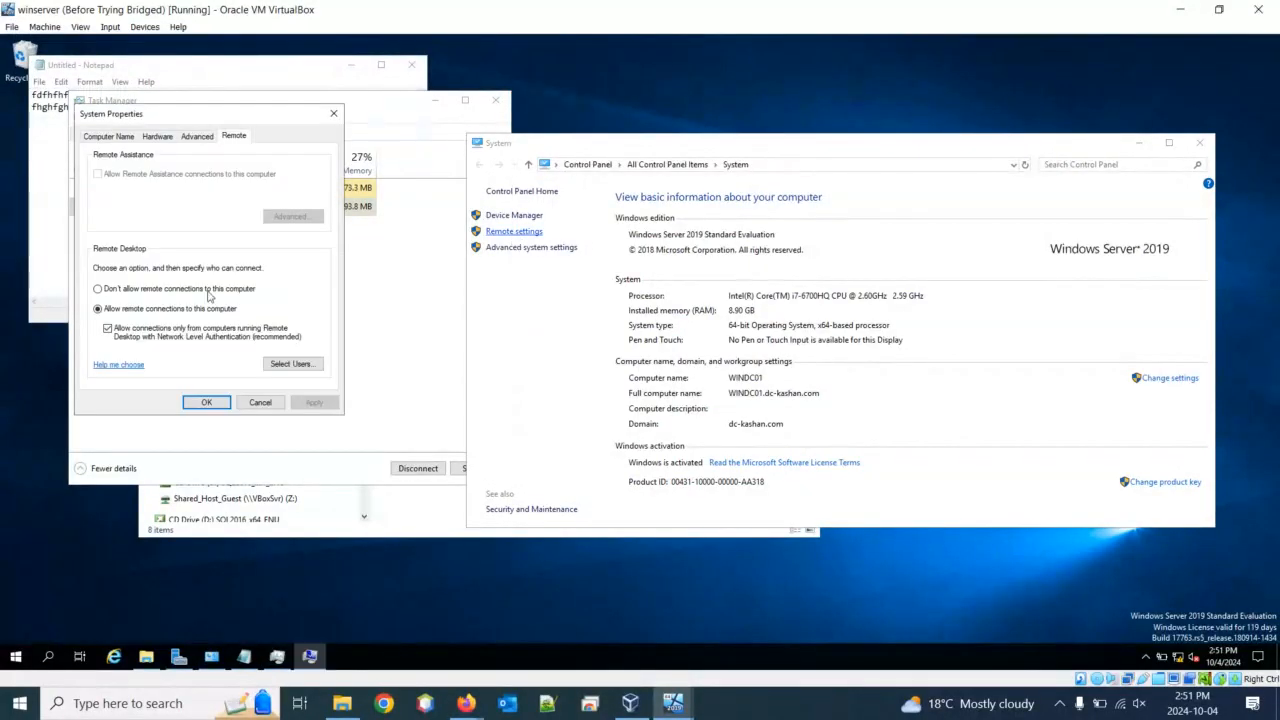
click(291, 363)
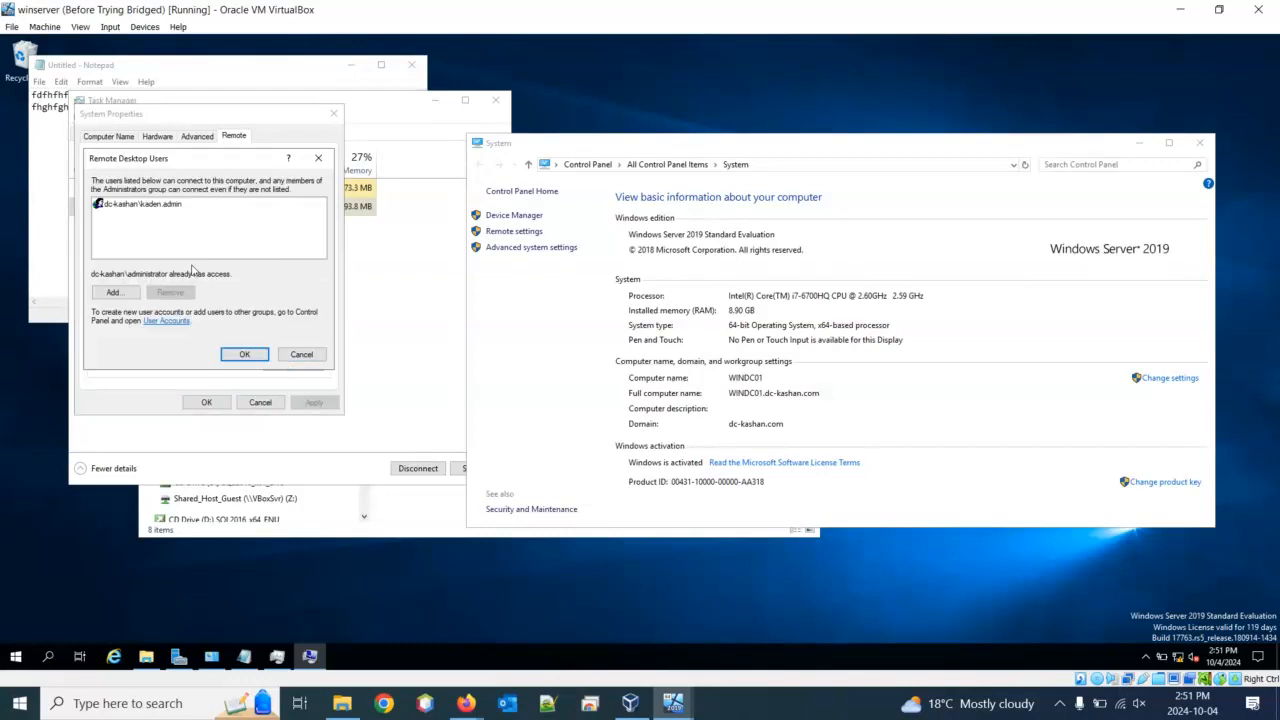
Add user 'kkh' to the Remote Desktop Users list, then remove that entry again
click(131, 295)
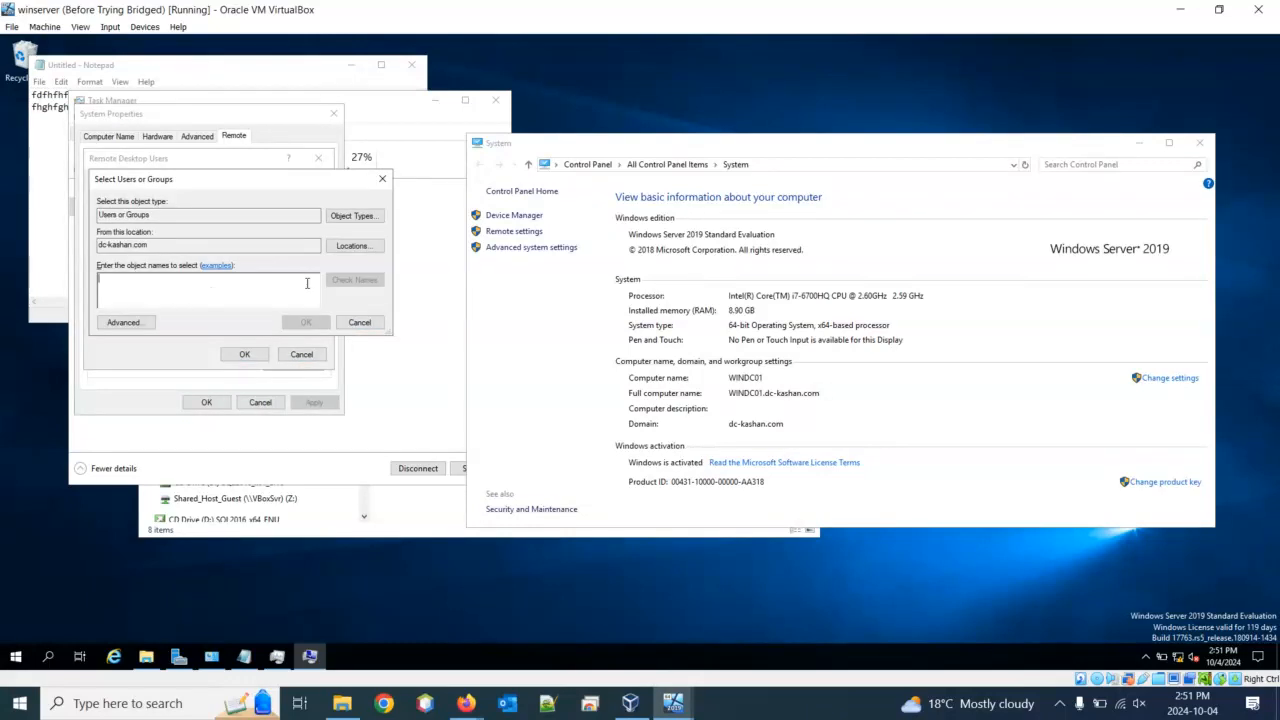
text(kkhan)
click(292, 325)
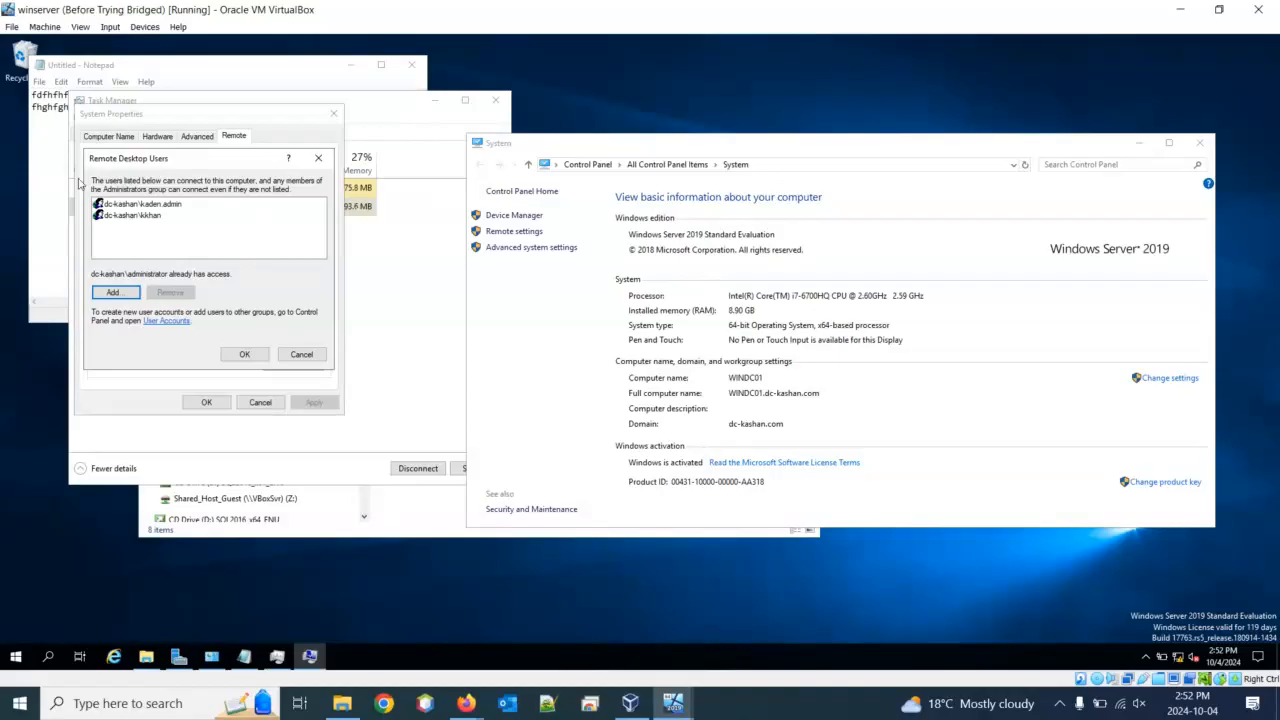
click(108, 217)
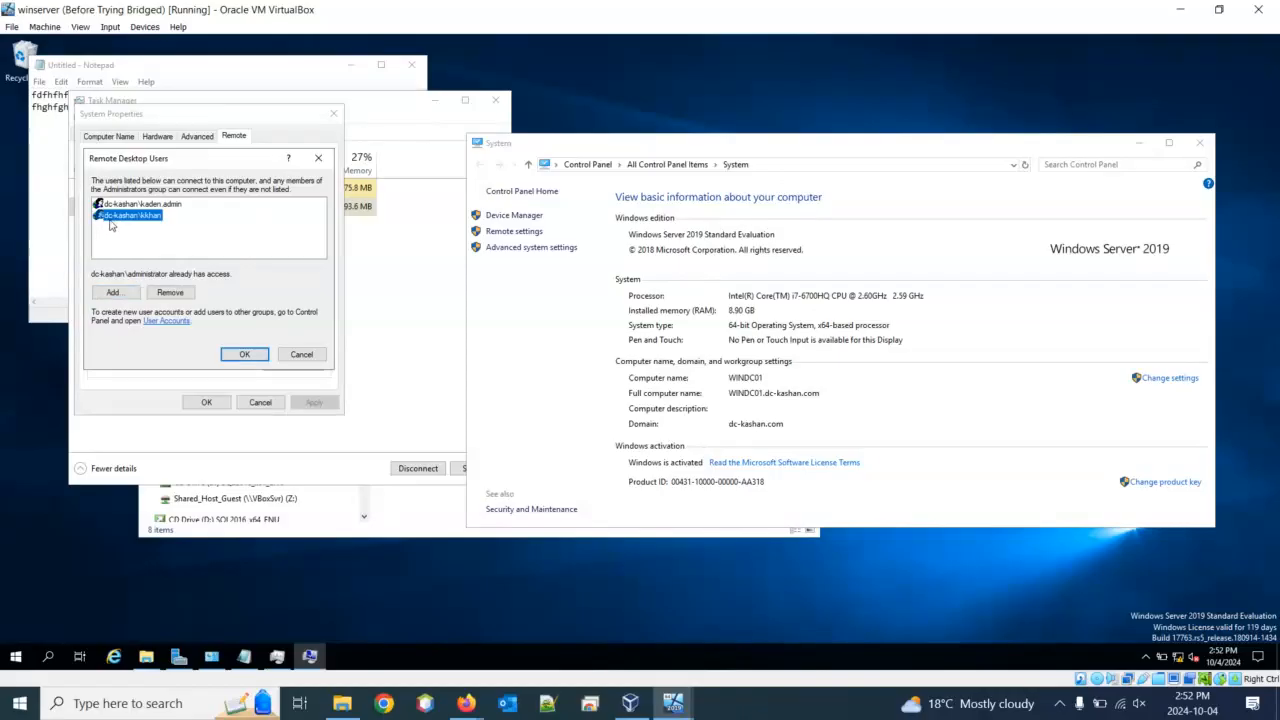
click(170, 292)
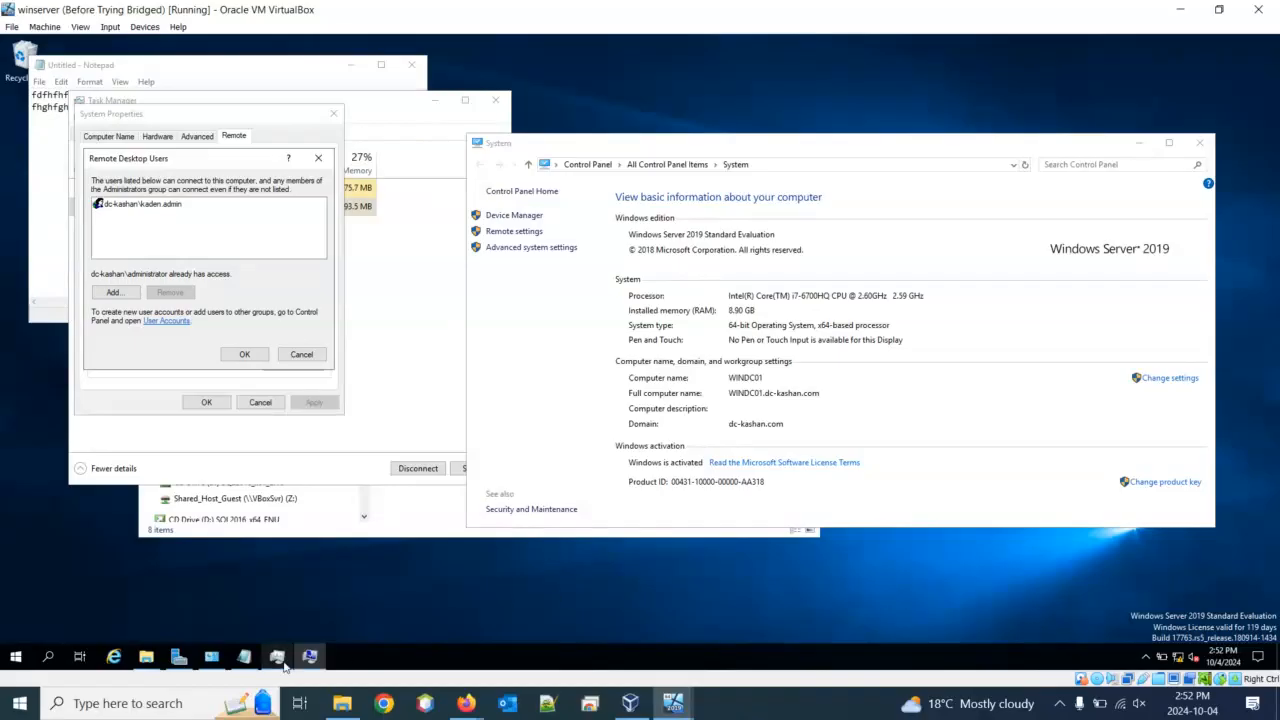
click(688, 111)
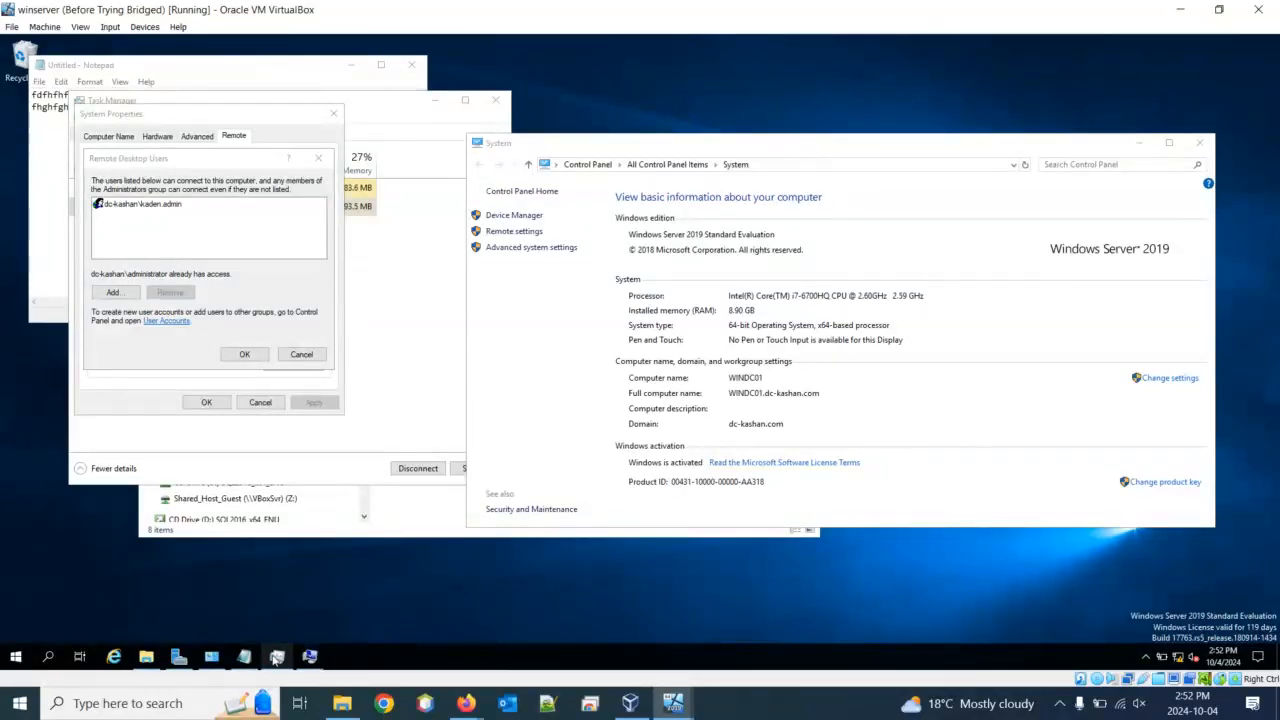
Launch Active Directory Users and Computers from Server Manager's Tools menu
click(178, 658)
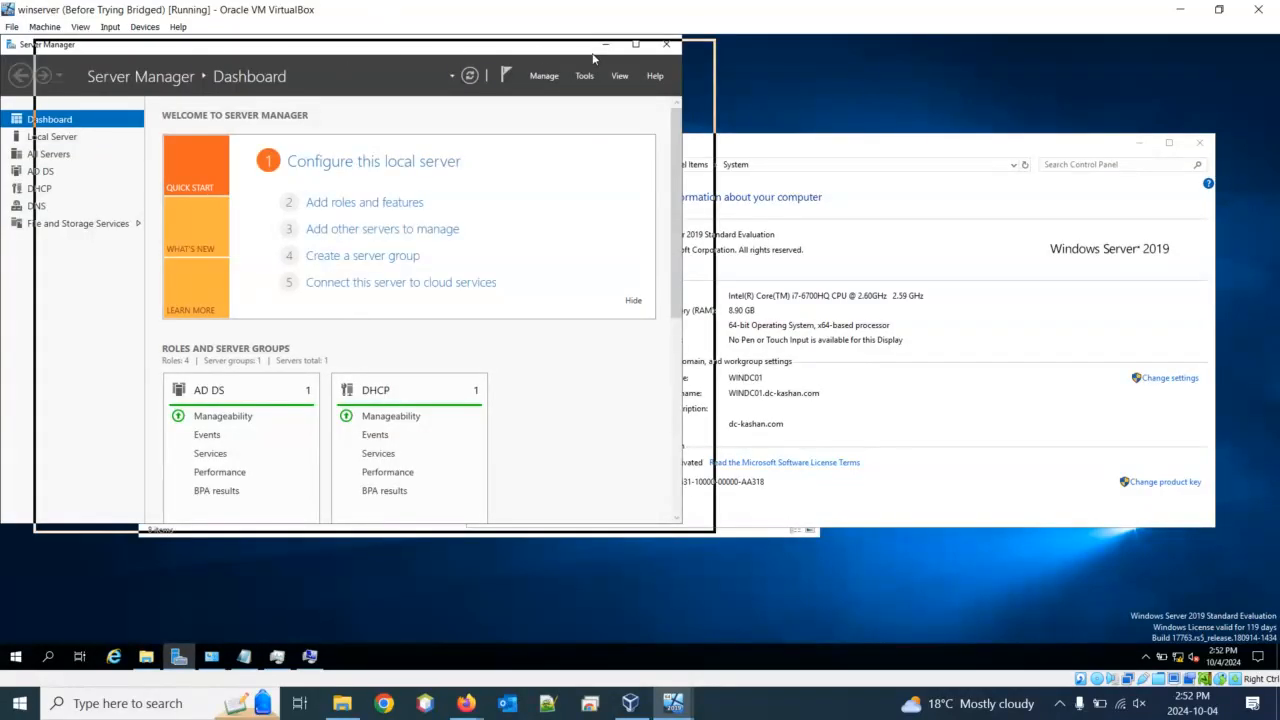
drag(388, 48, 595, 58)
click(790, 86)
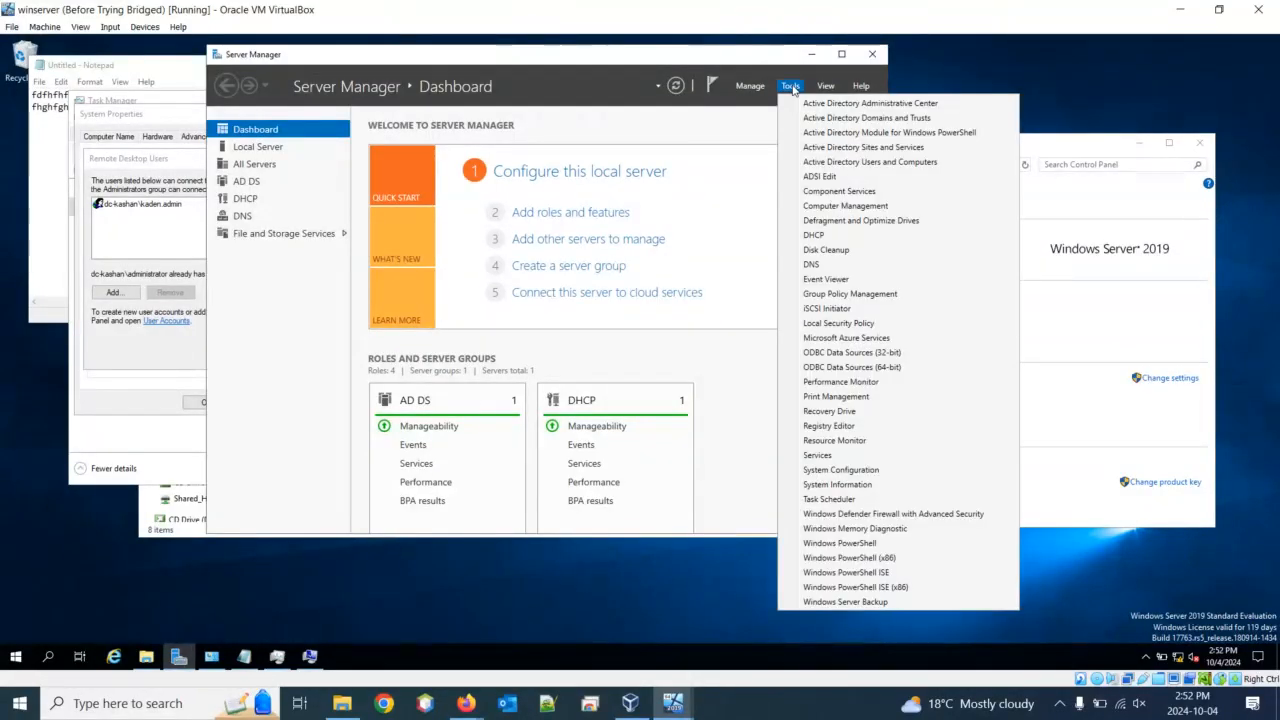
click(826, 163)
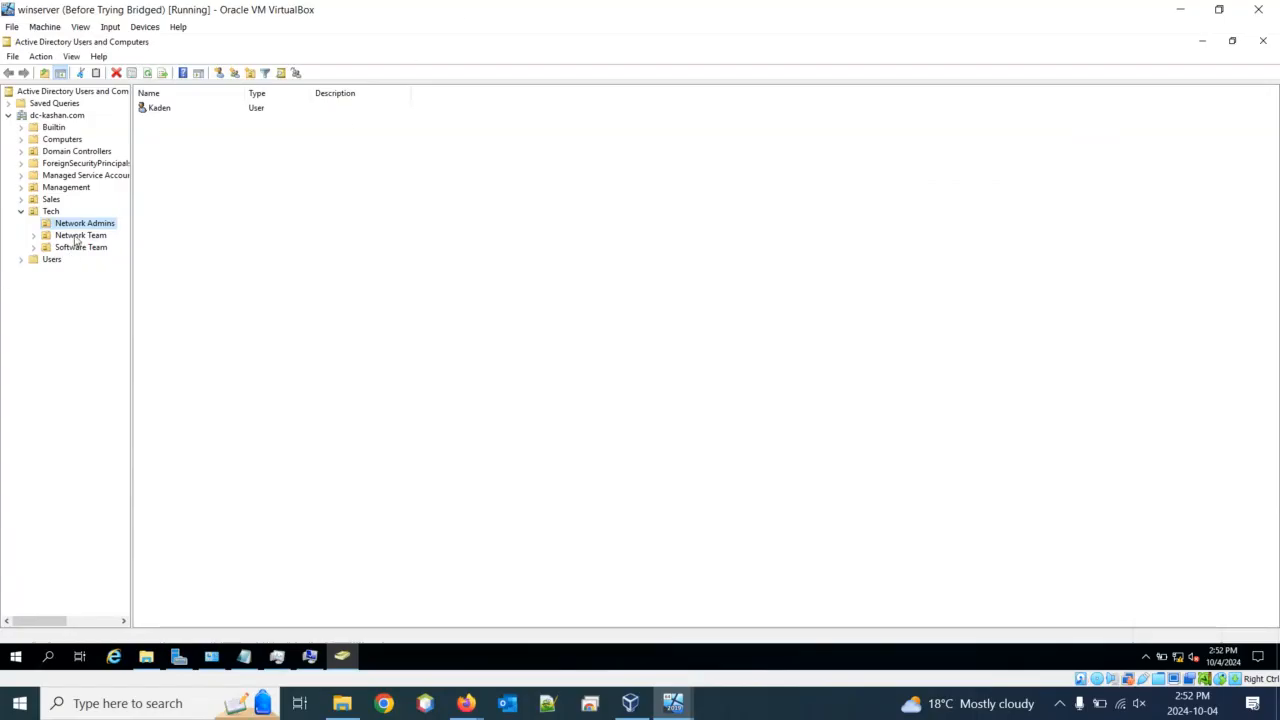
Browse to the Network Admins unit and open its user account's Properties
click(50, 200)
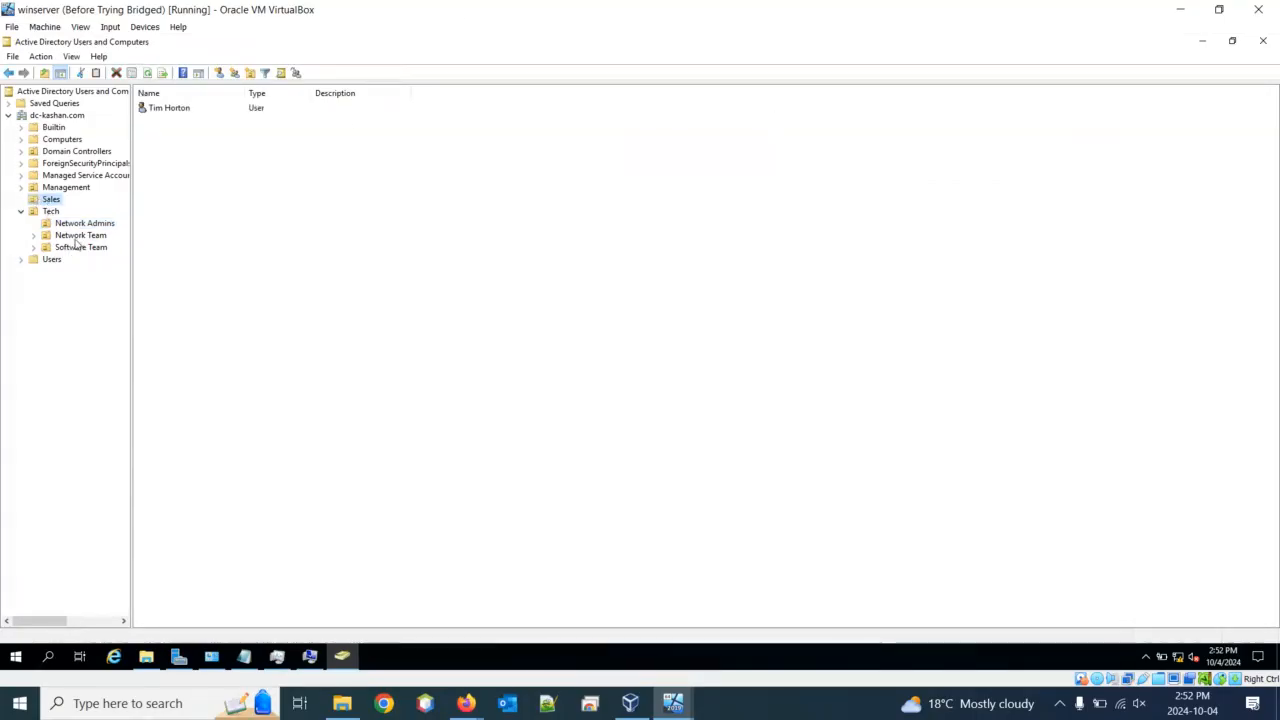
click(78, 224)
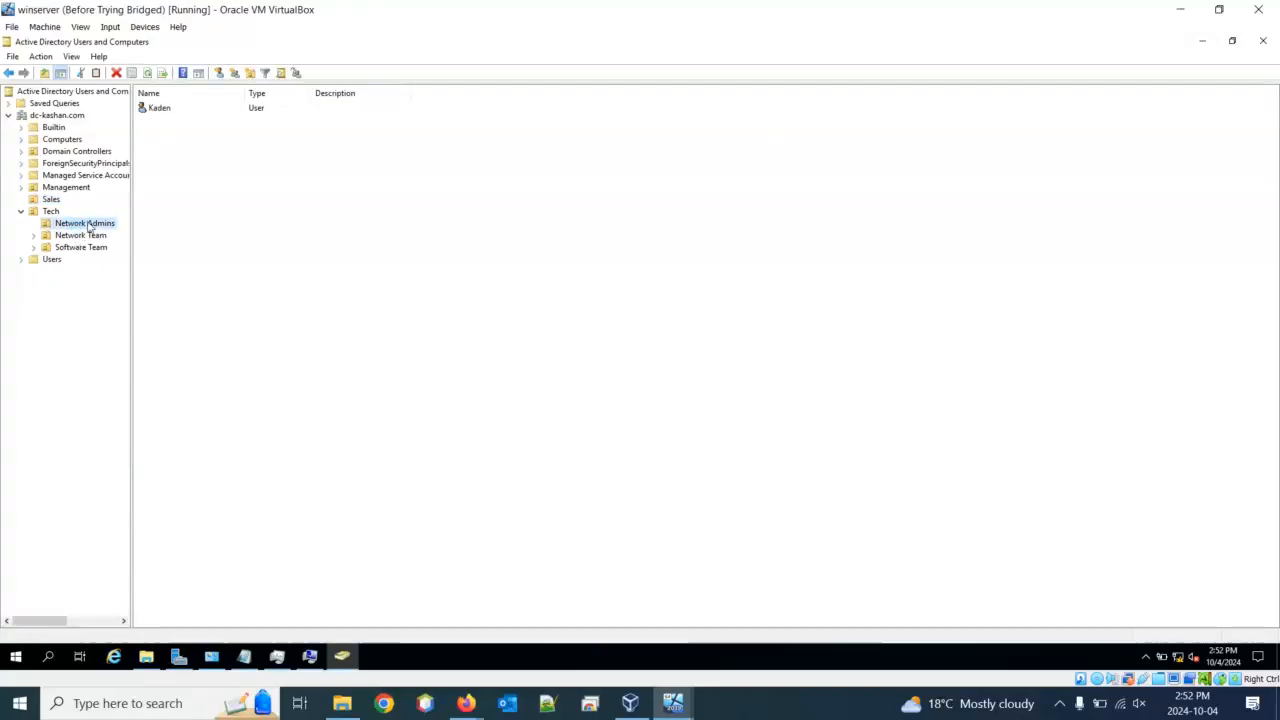
click(162, 110)
right_click(162, 110)
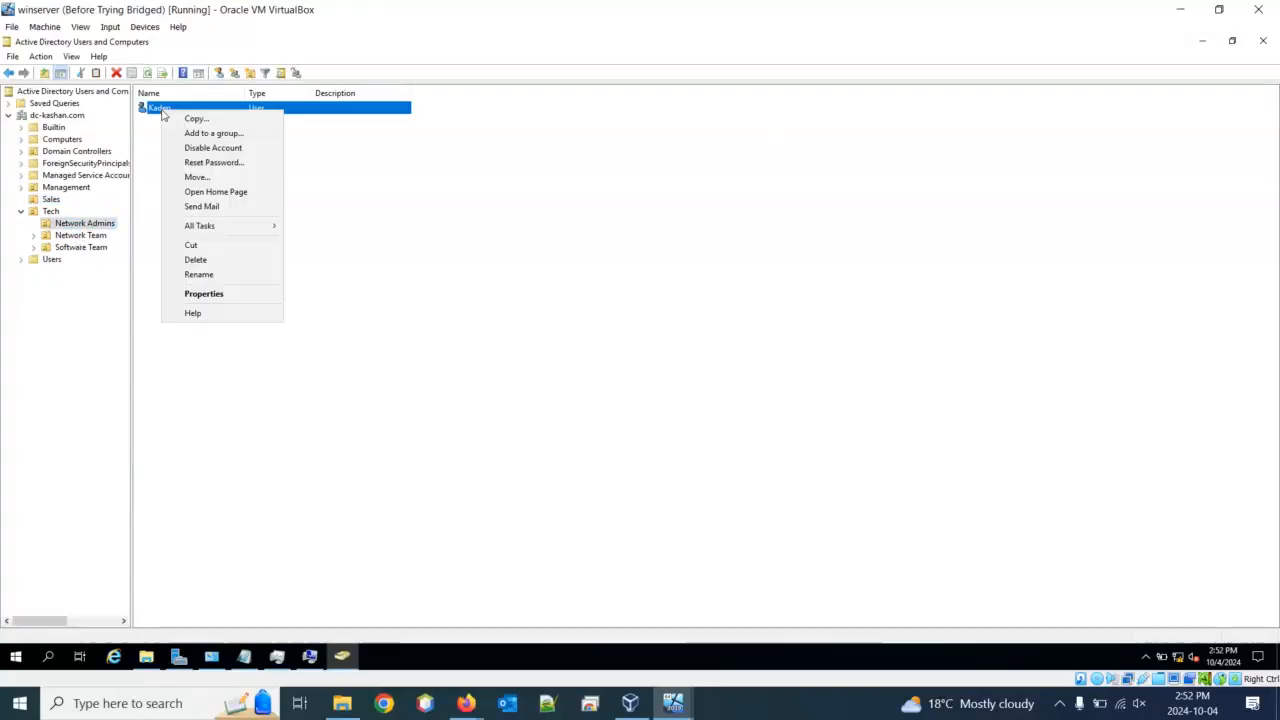
click(228, 294)
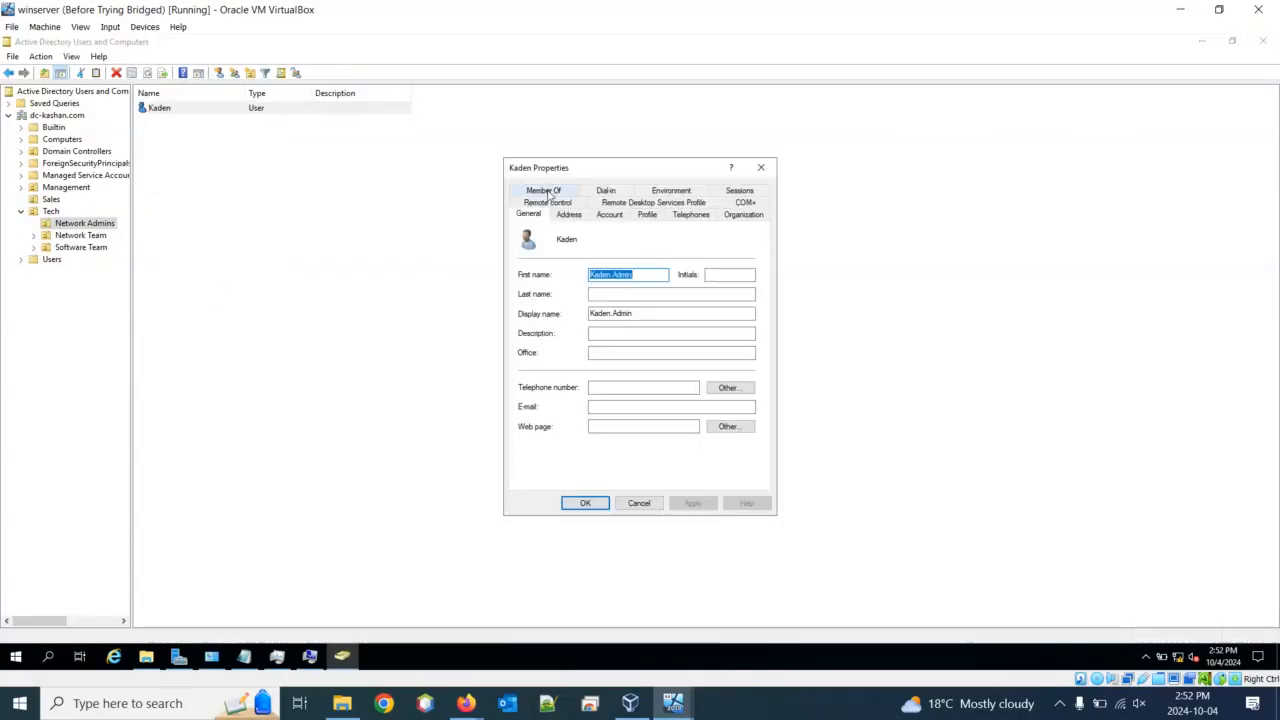
On the Member Of tab, widen the Name column and select Remote Desktop Users
click(545, 191)
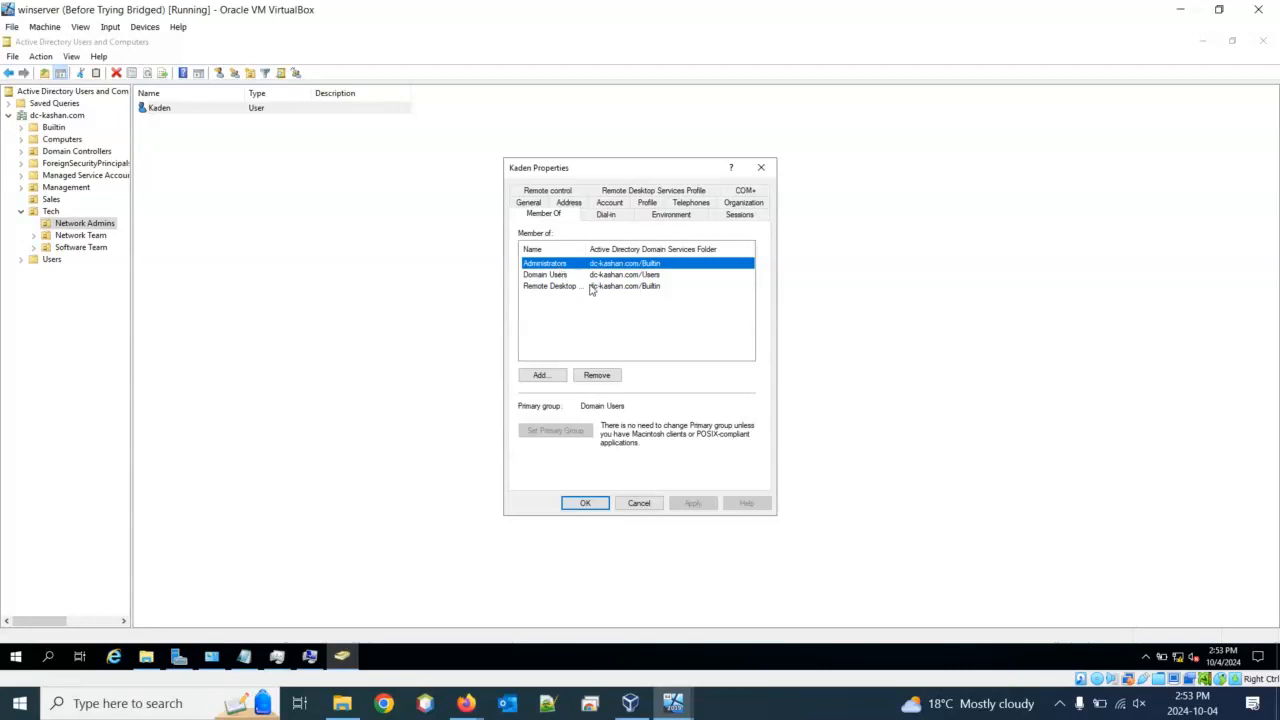
drag(586, 250, 638, 251)
click(588, 292)
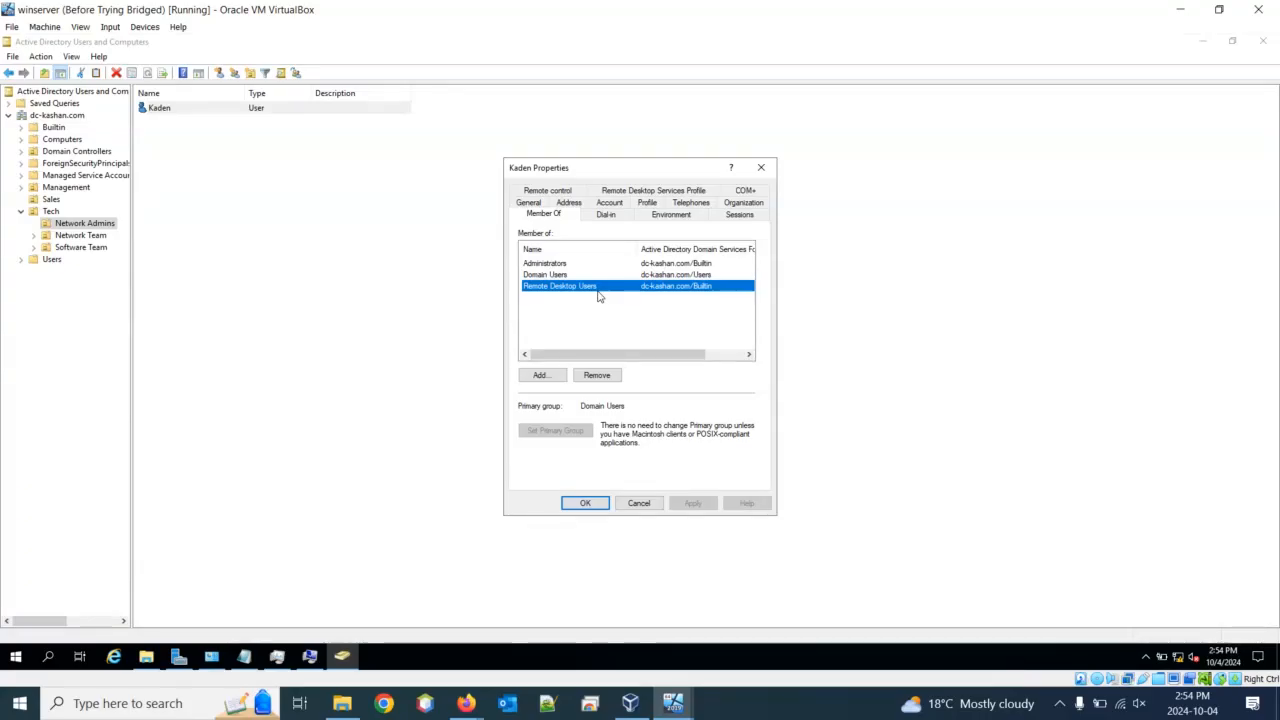
Close the user Properties, AD Users and Computers, Server Manager, Remote Desktop Users list and System Properties
click(761, 167)
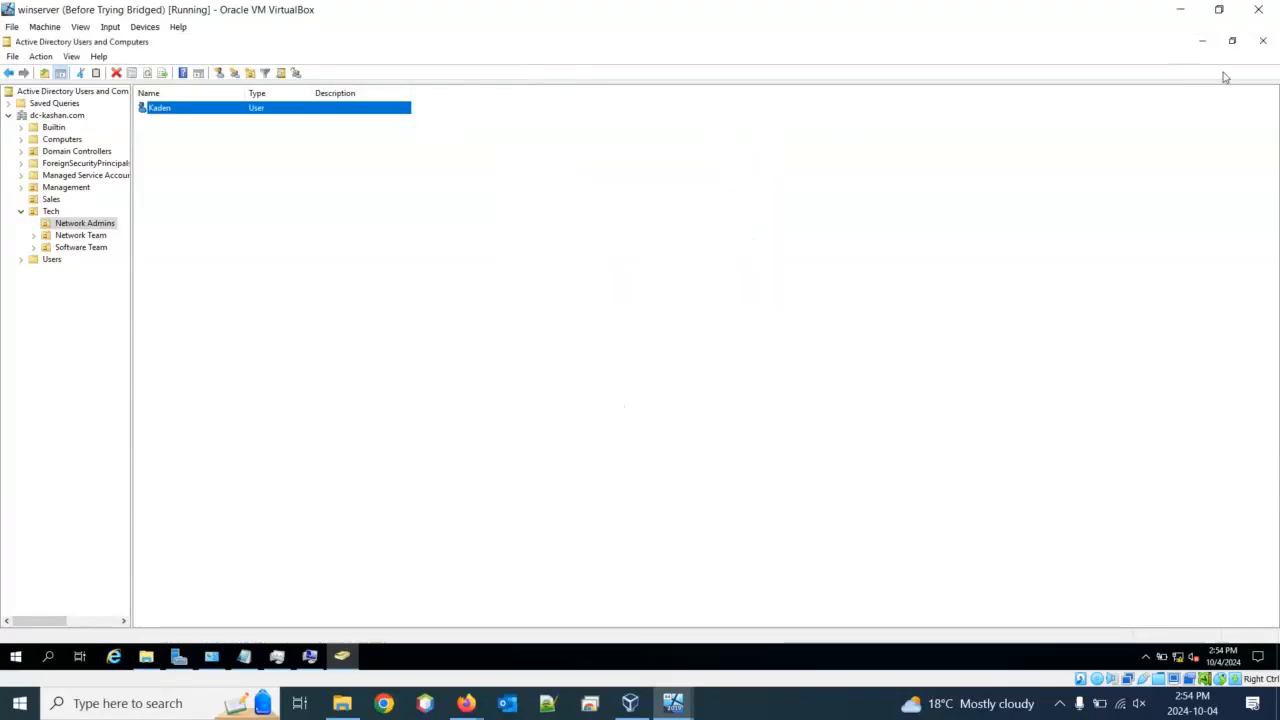
click(1262, 40)
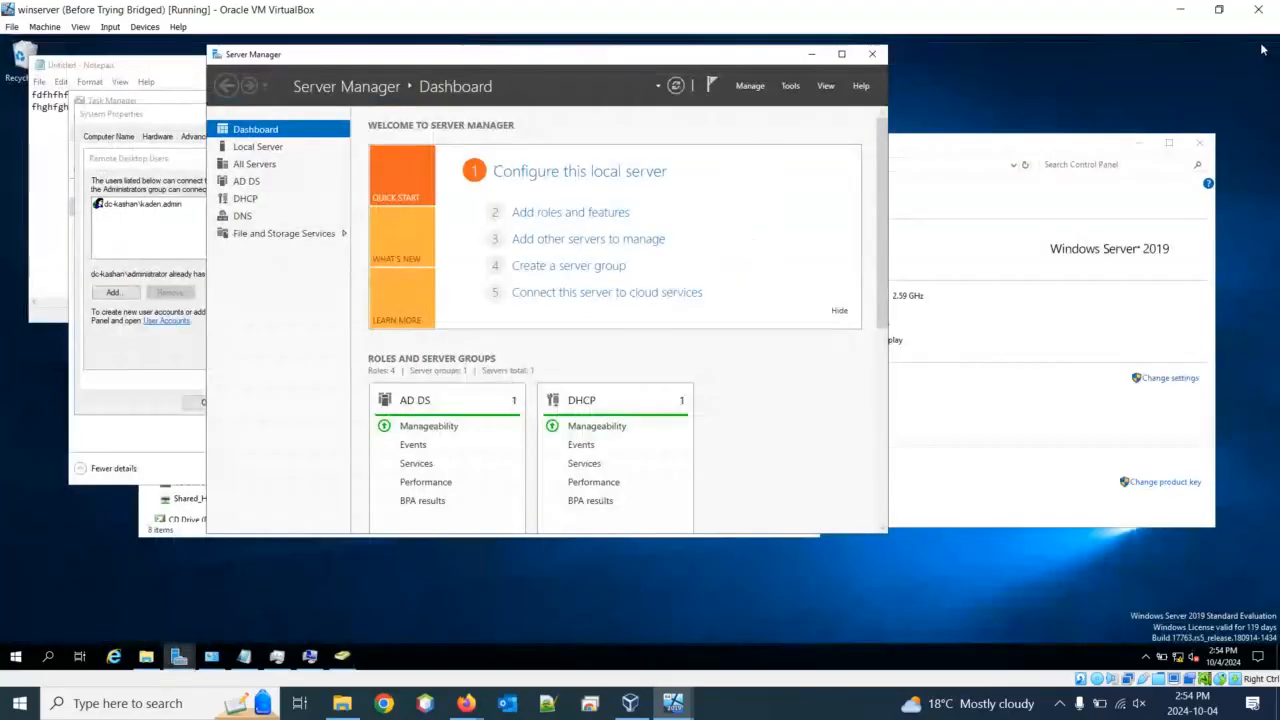
click(872, 55)
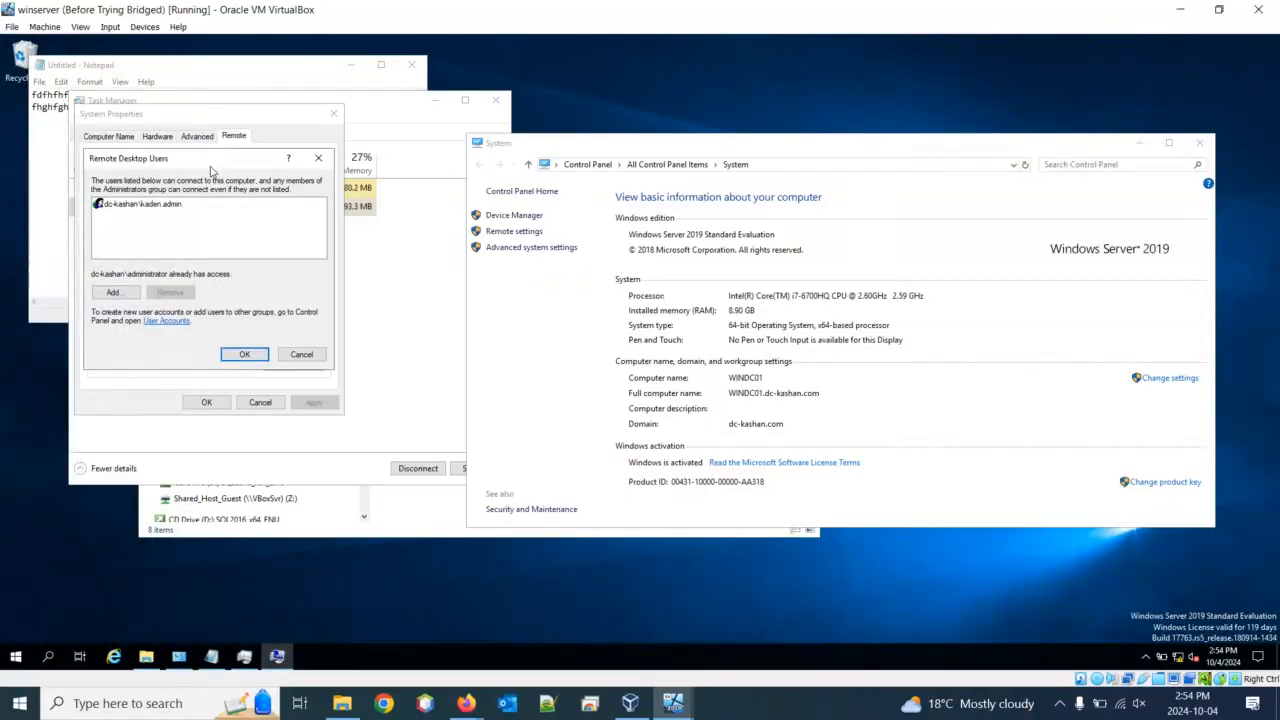
click(318, 158)
click(334, 113)
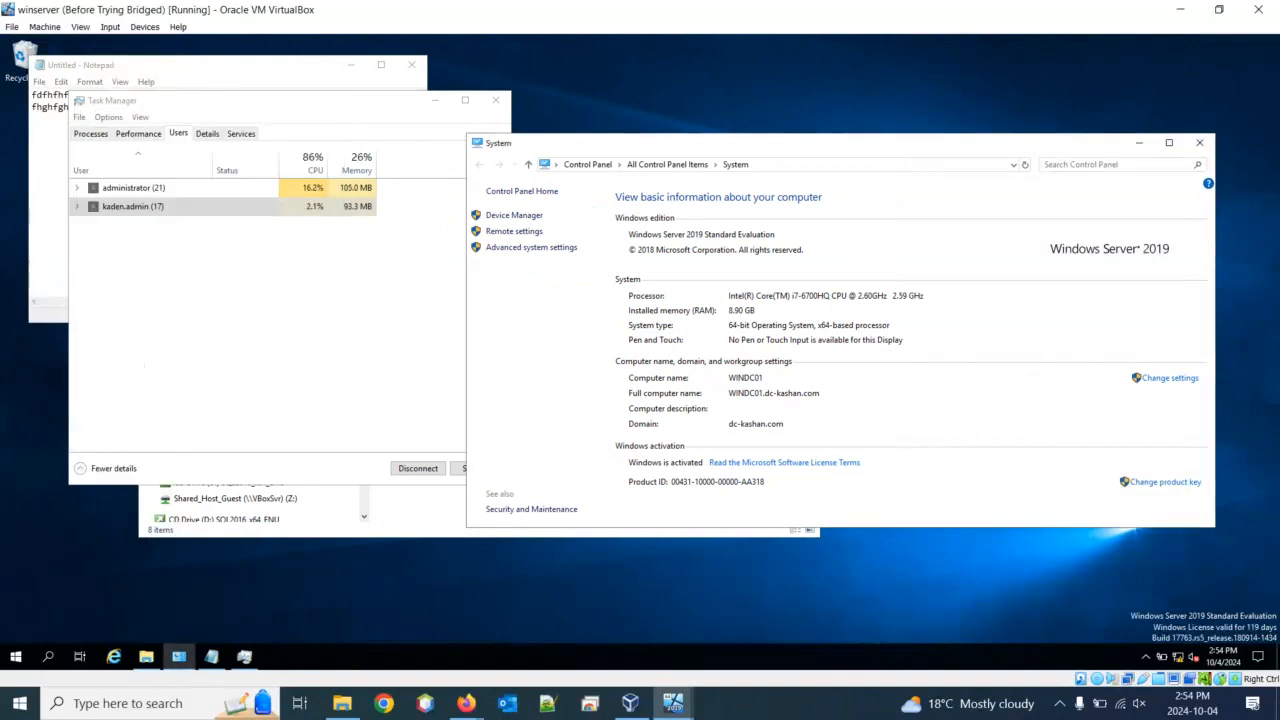
Close Control Panel, Task Manager, Notepad without saving, and File Explorer
click(1200, 142)
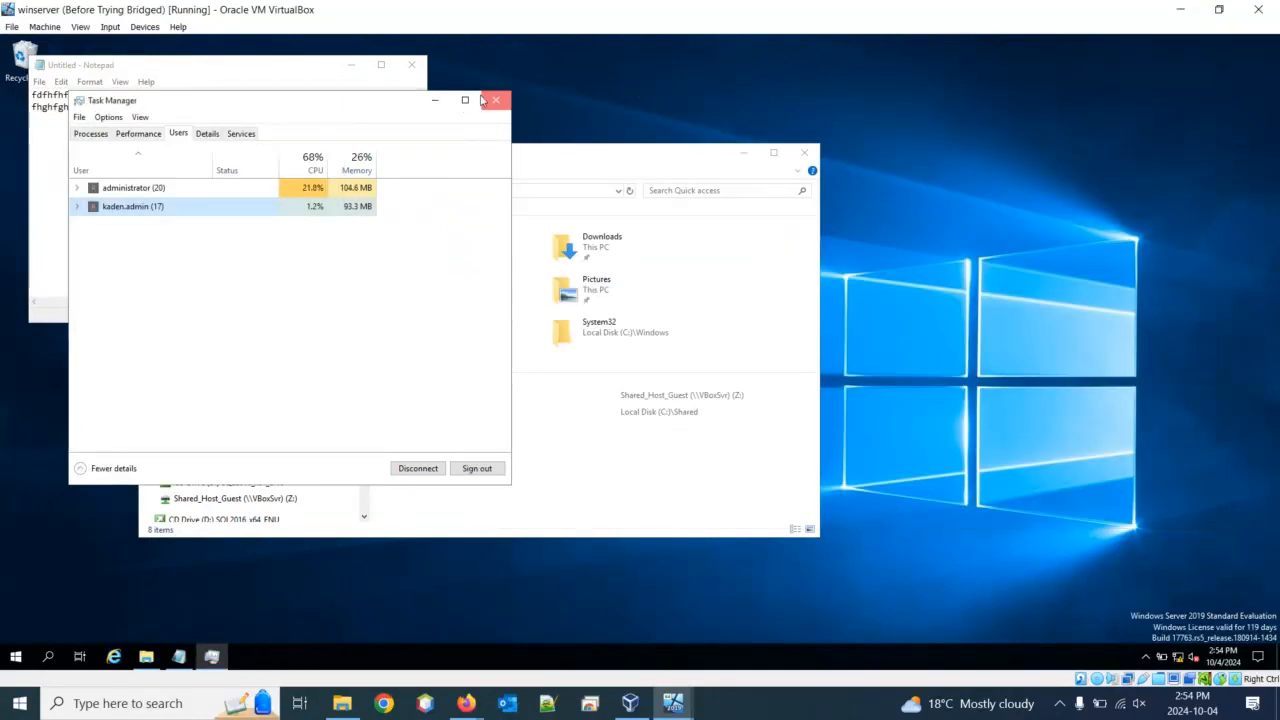
click(495, 100)
click(411, 64)
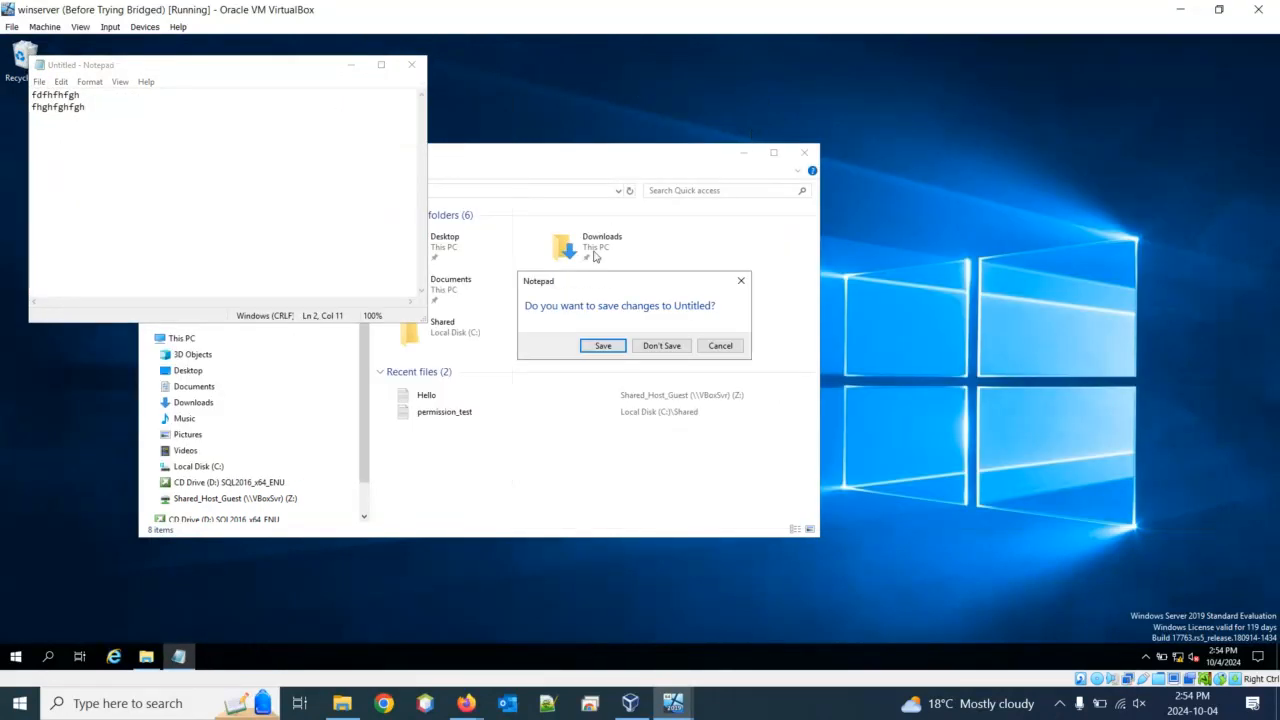
click(661, 345)
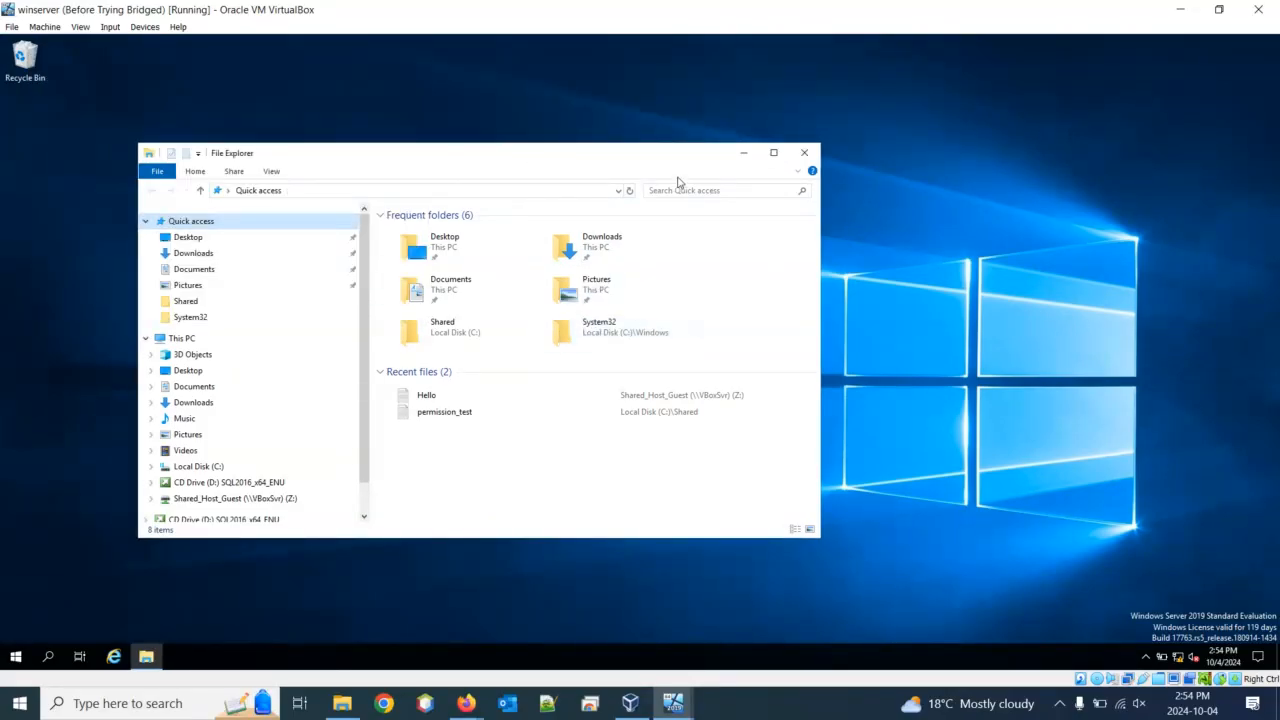
click(800, 155)
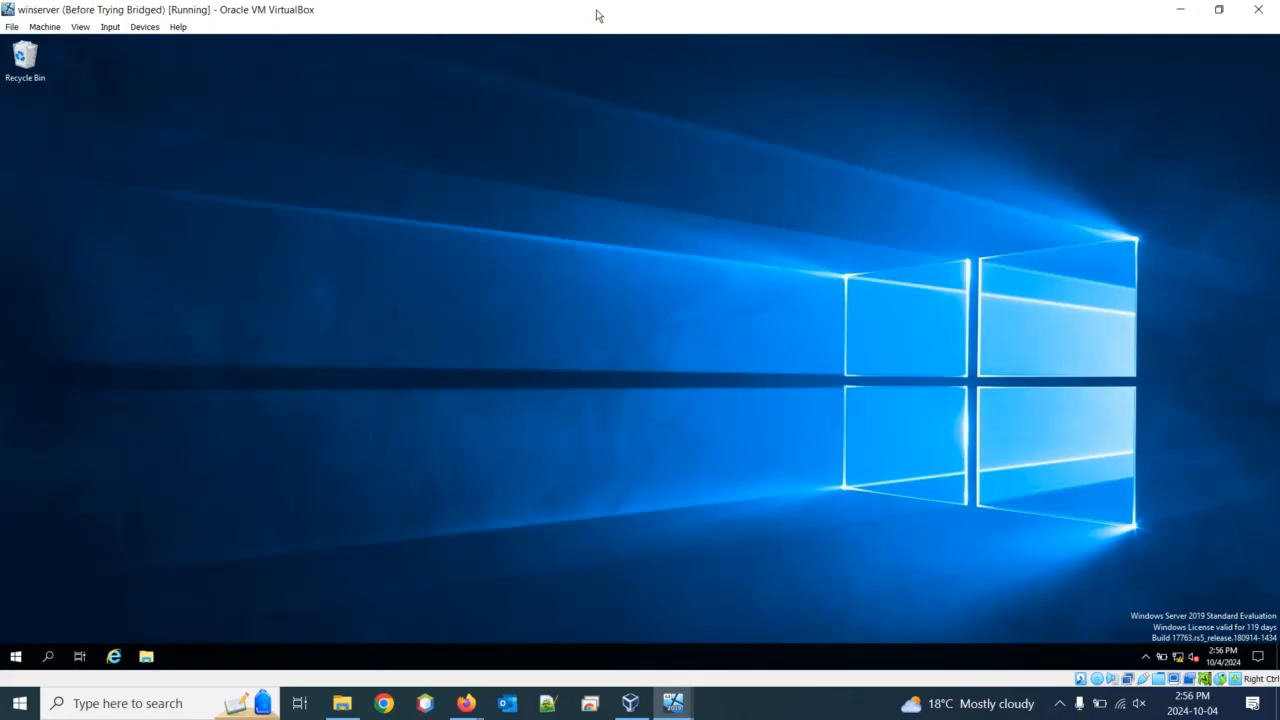
Bring the Windows10Pro2 VM to the front and open its Task Manager from the taskbar
drag(629, 9, 1279, 73)
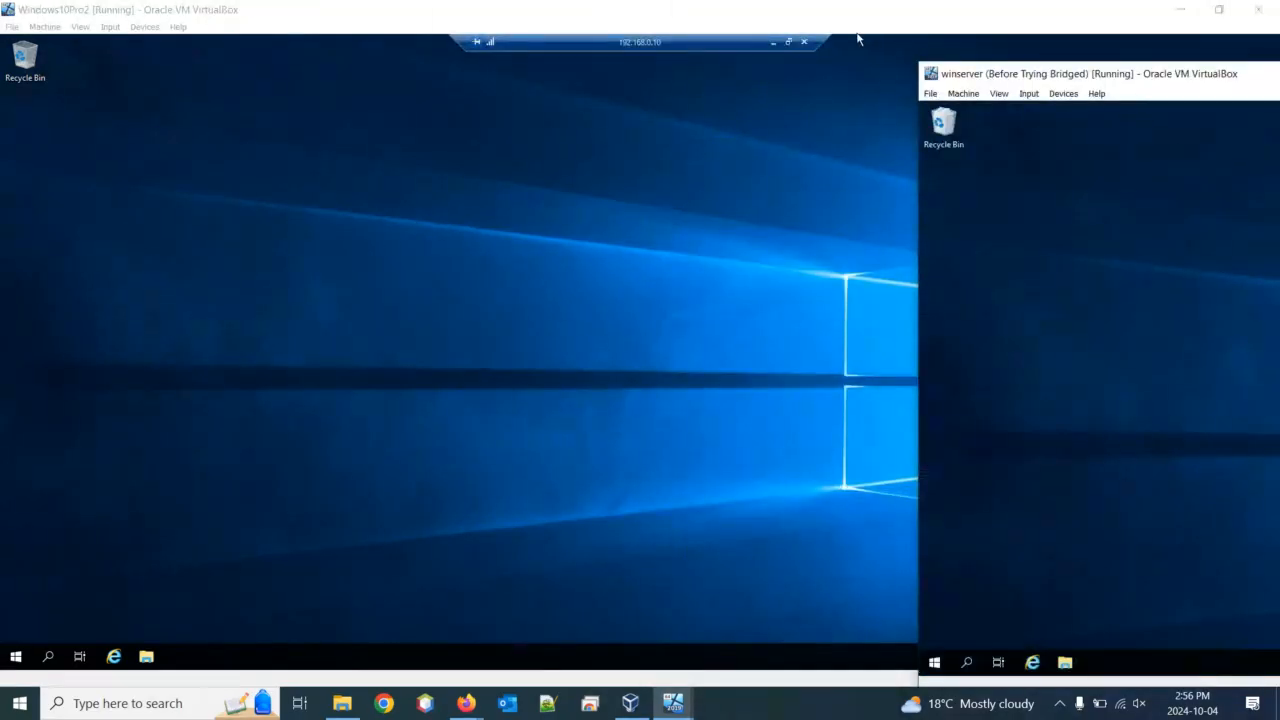
click(802, 44)
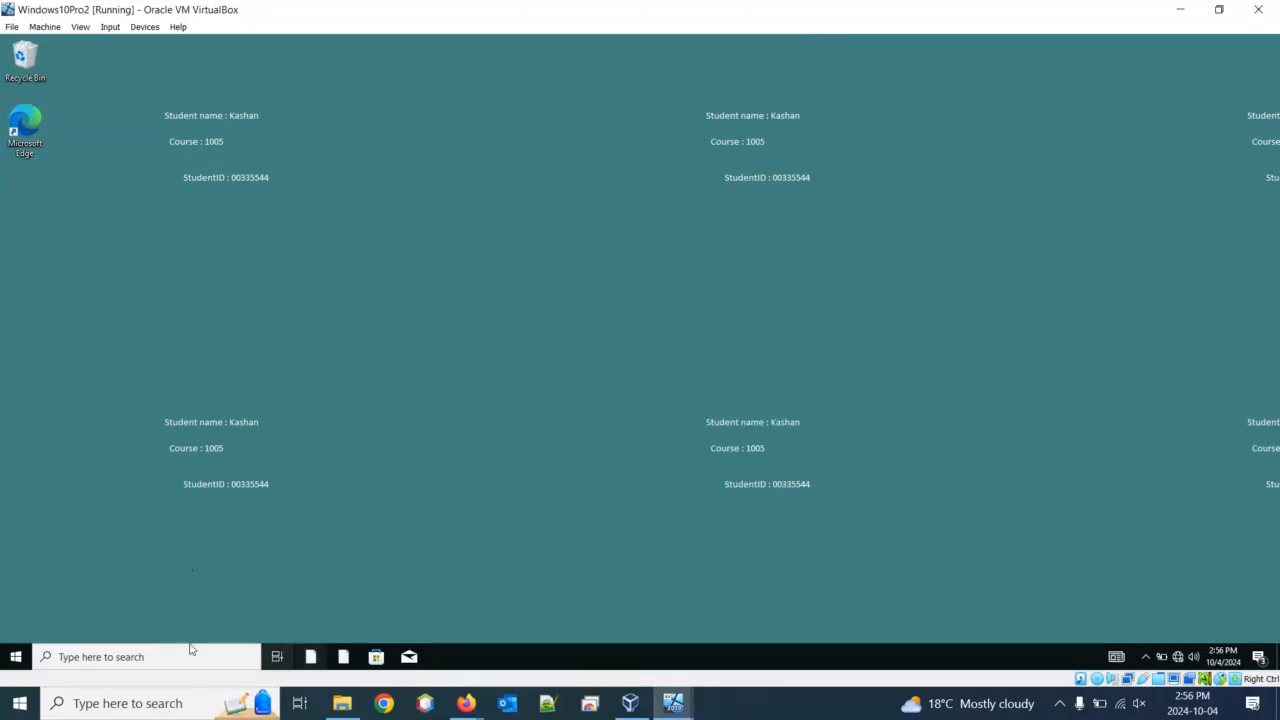
click(16, 656)
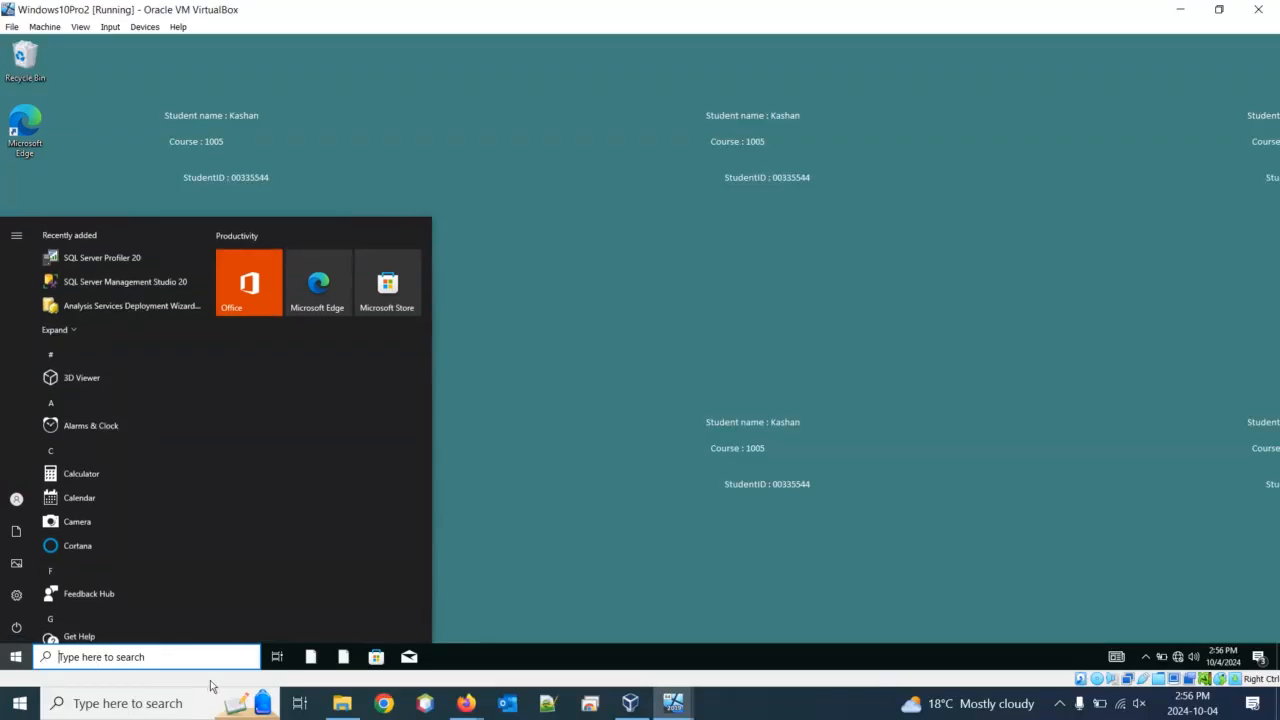
text(c)
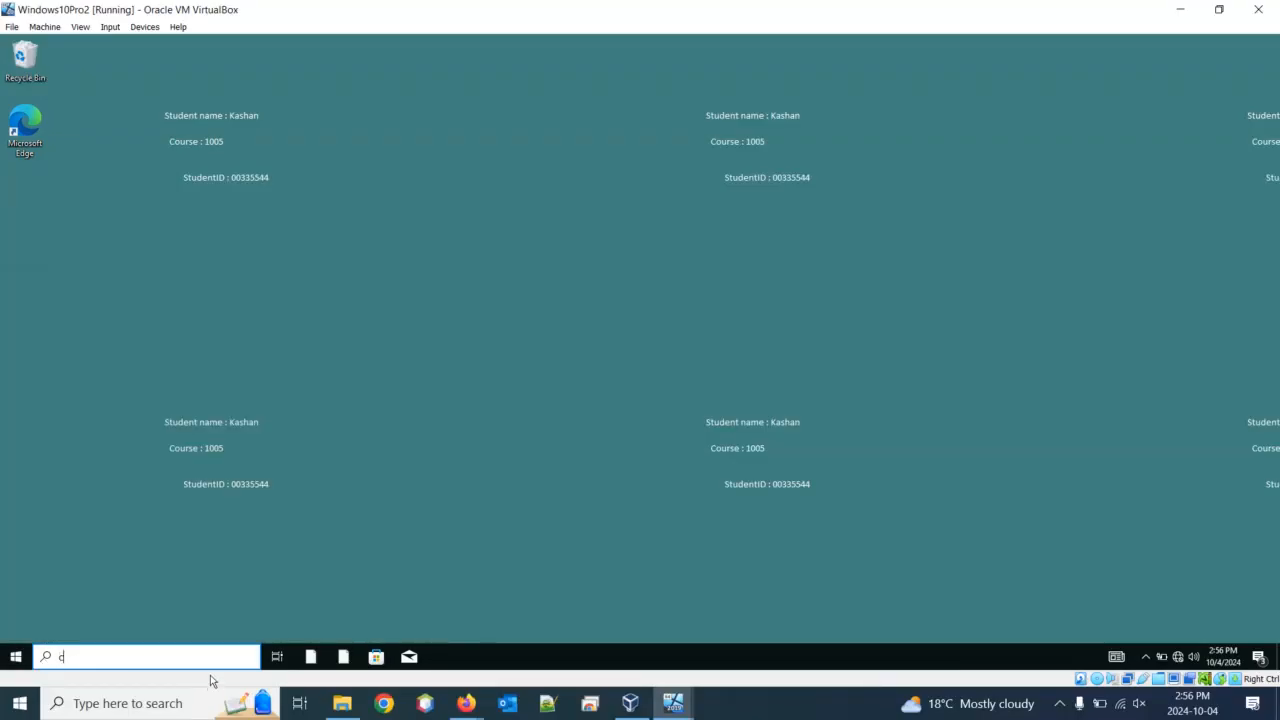
text(md)
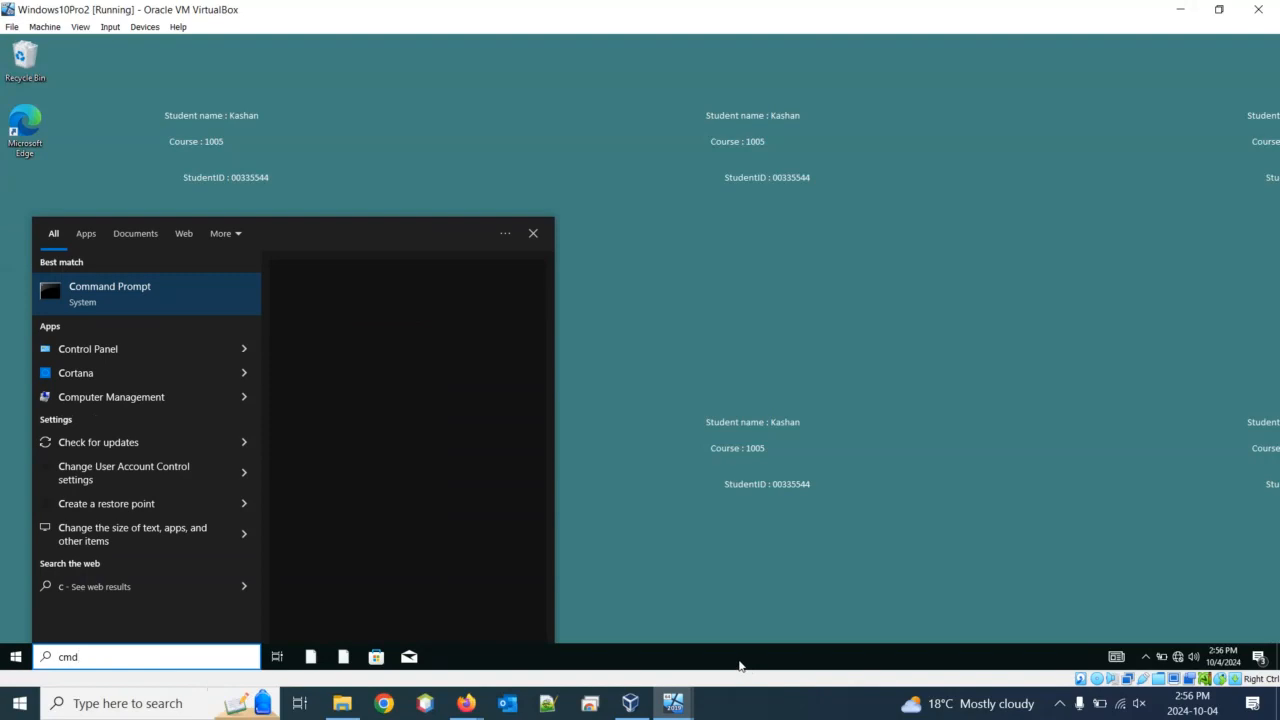
right_click(741, 667)
click(741, 667)
right_click(741, 667)
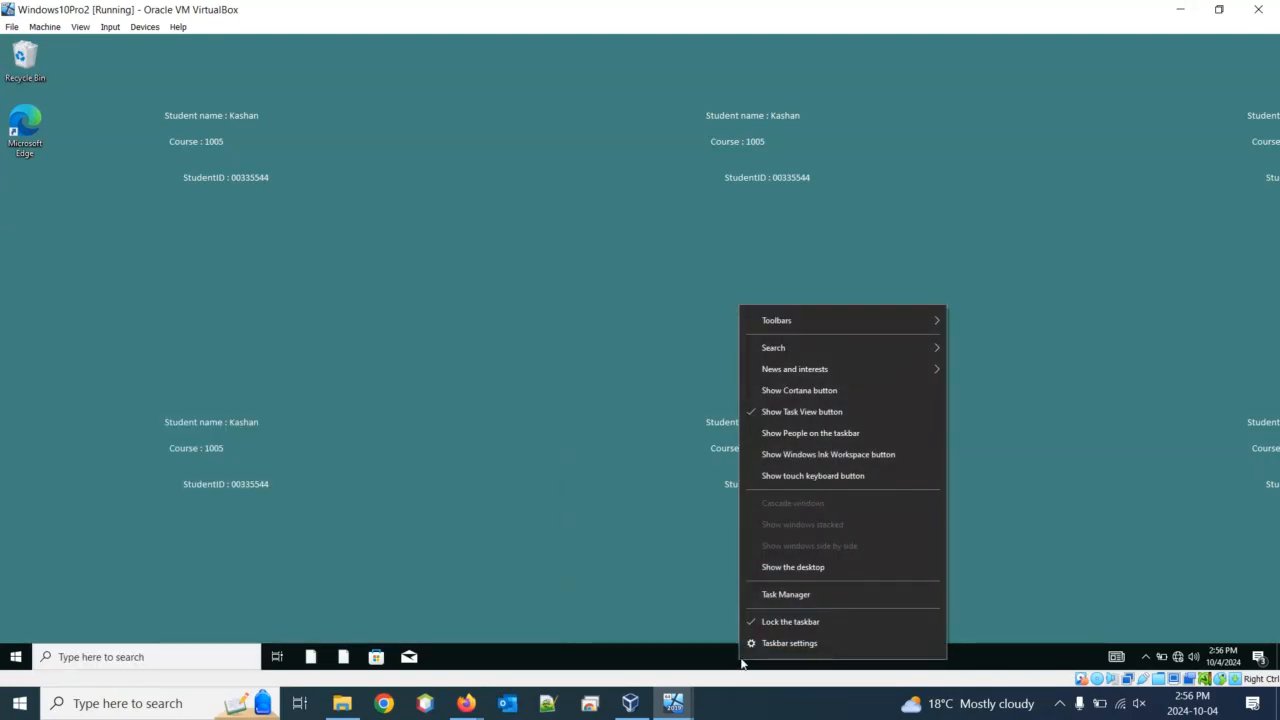
click(790, 595)
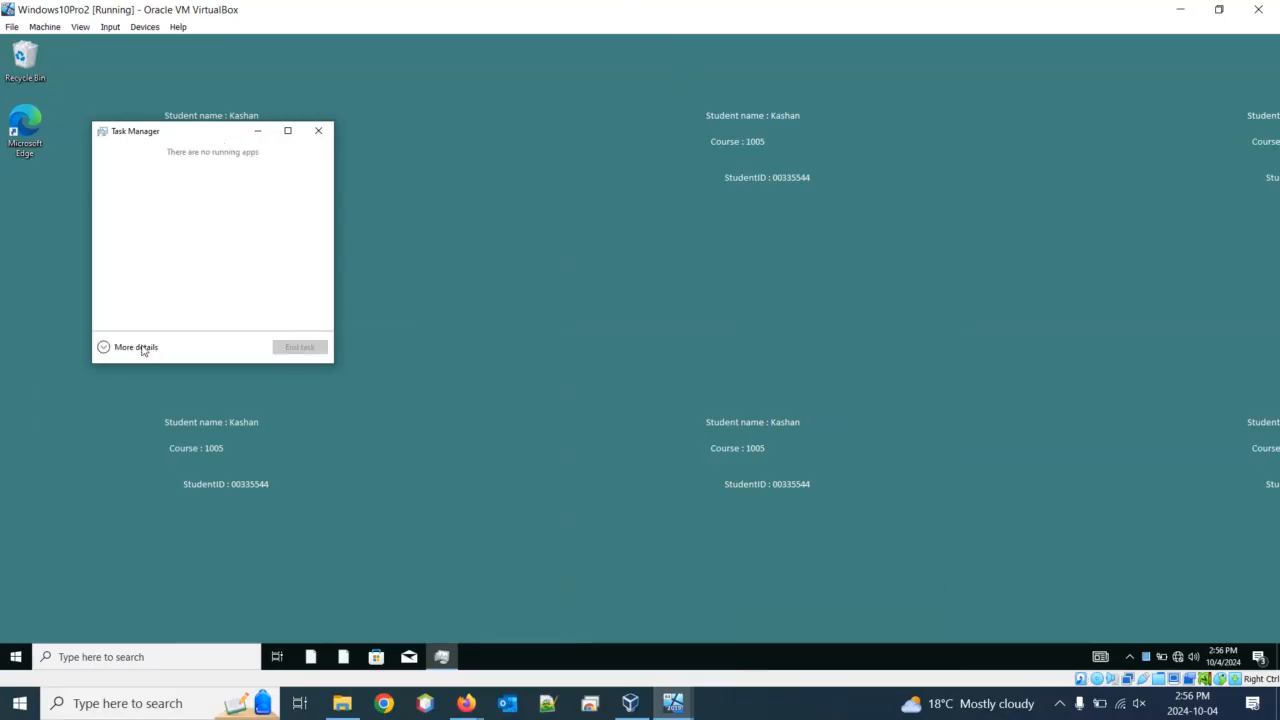
View signed-in users in Windows10Pro2's full Task Manager, then move the winserver window to the centre front
click(136, 347)
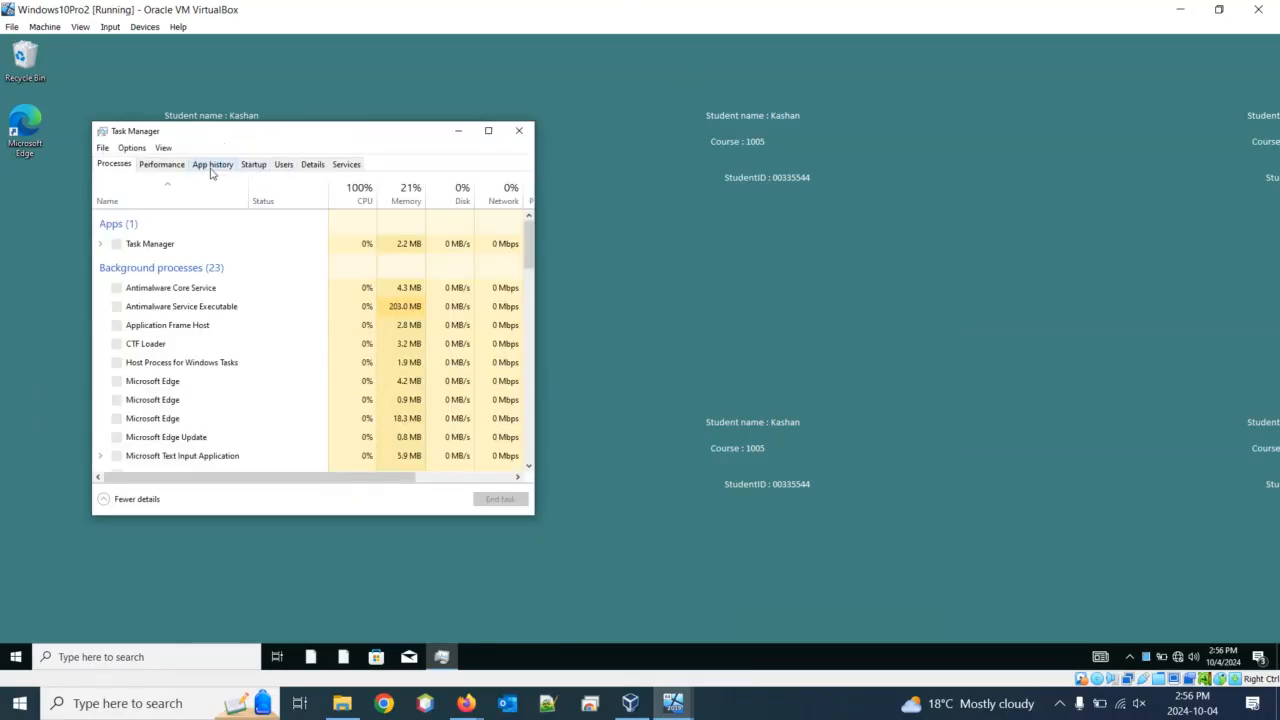
click(284, 166)
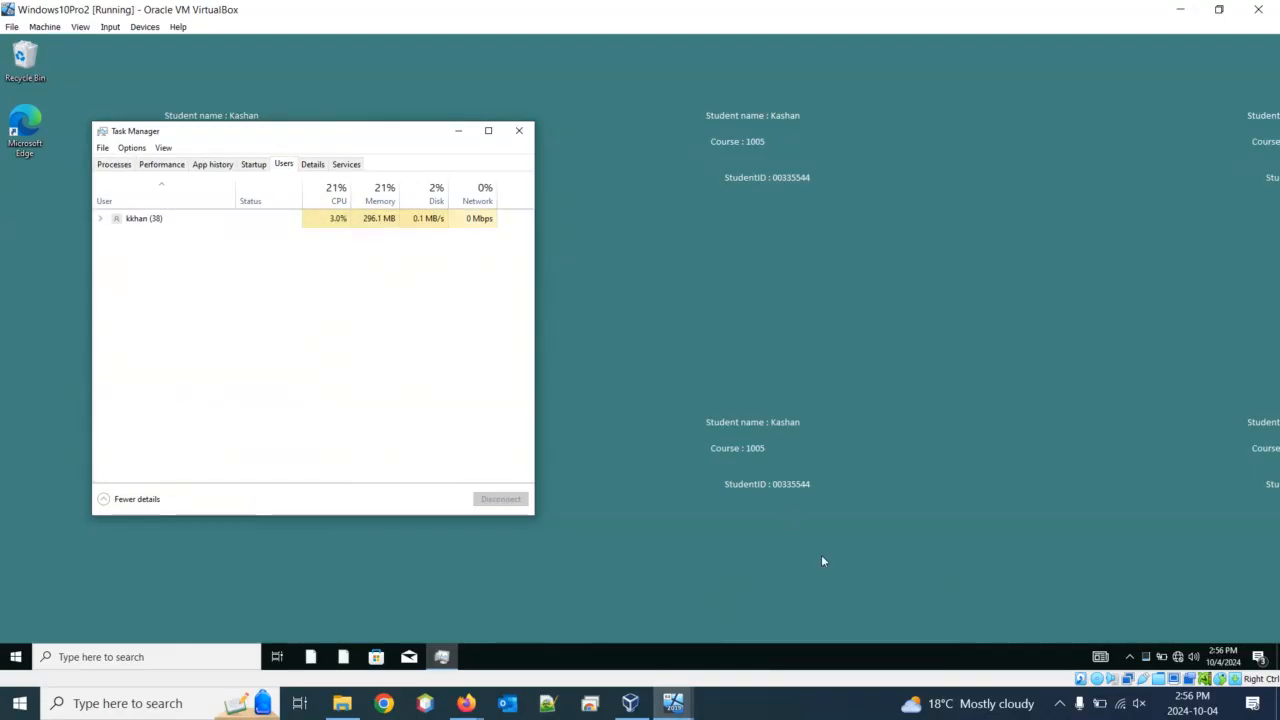
mouse_move(672, 703)
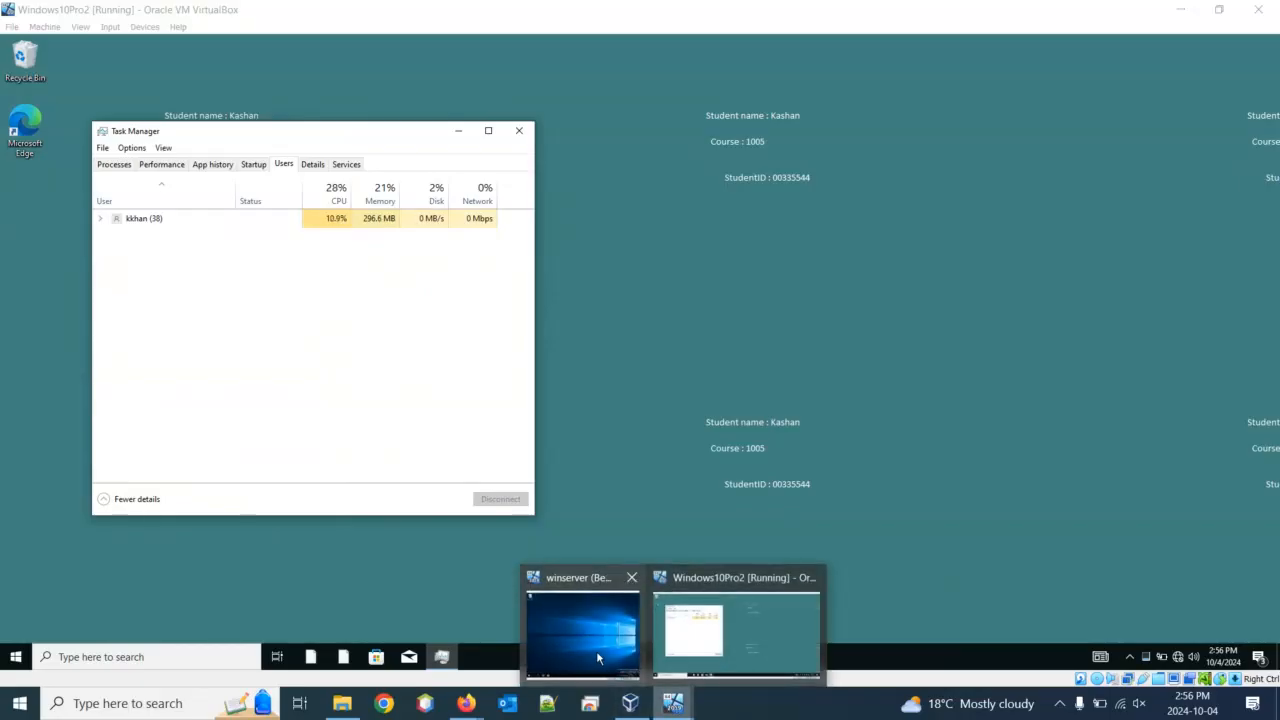
click(597, 640)
drag(1127, 76, 476, 69)
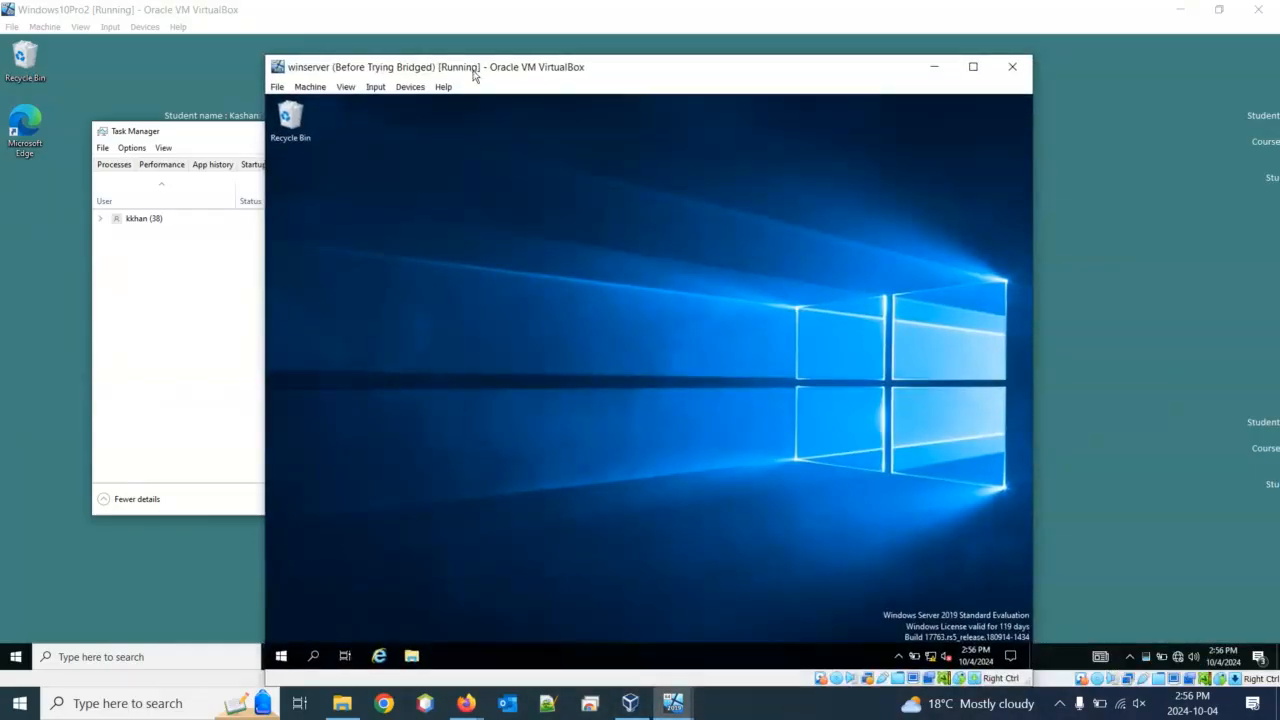
From winserver's Remote Desktop Connection, try connecting to 192.168.0.9 and dismiss the failure error
click(312, 656)
text(r)
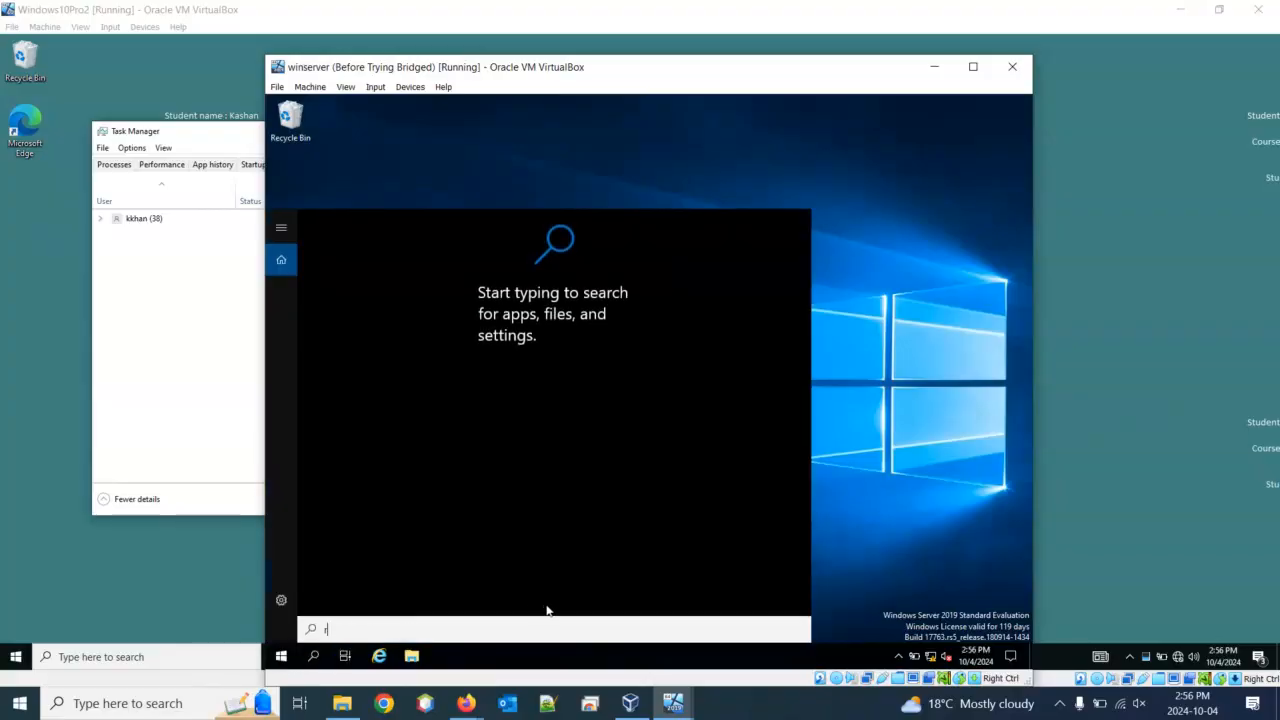
text(emote)
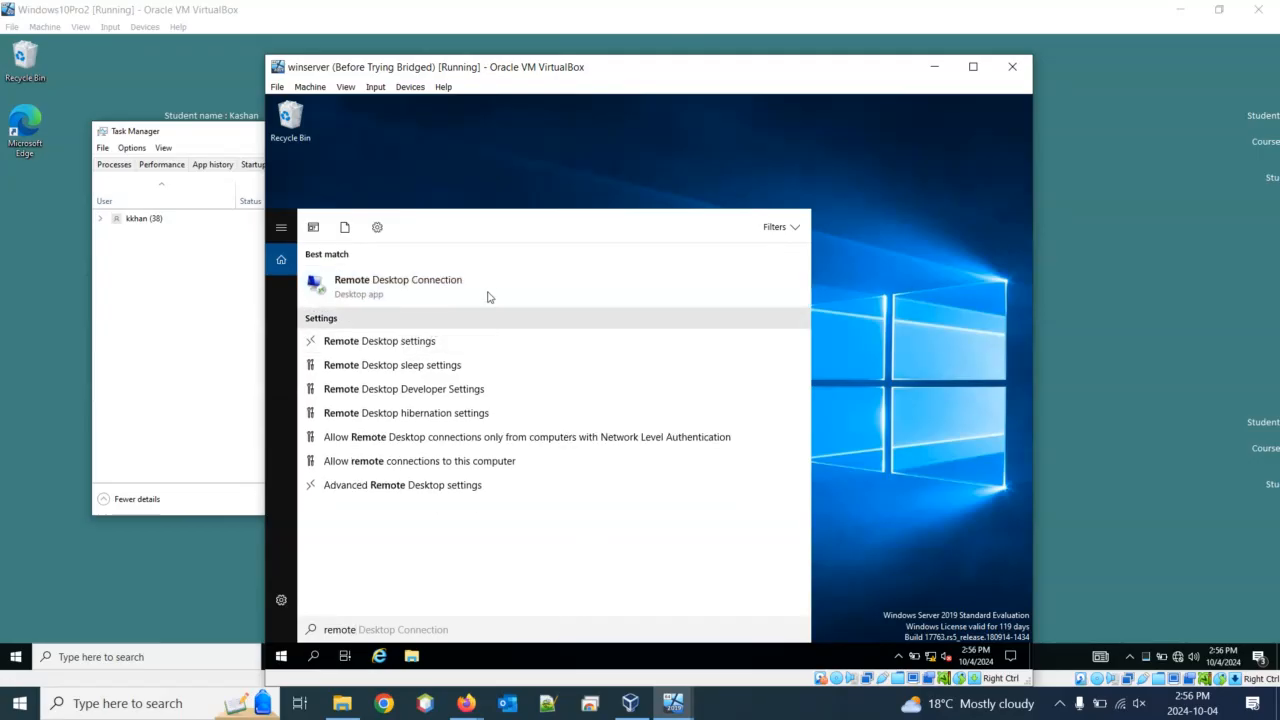
click(420, 281)
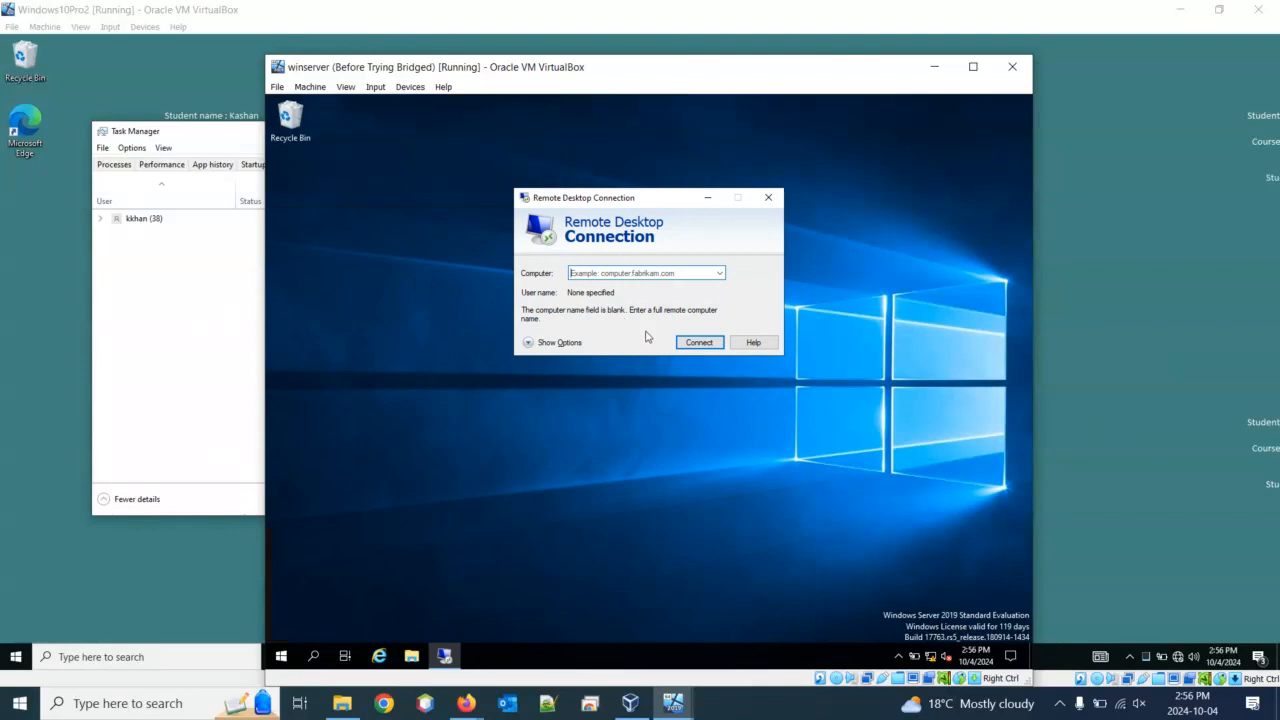
text(192)
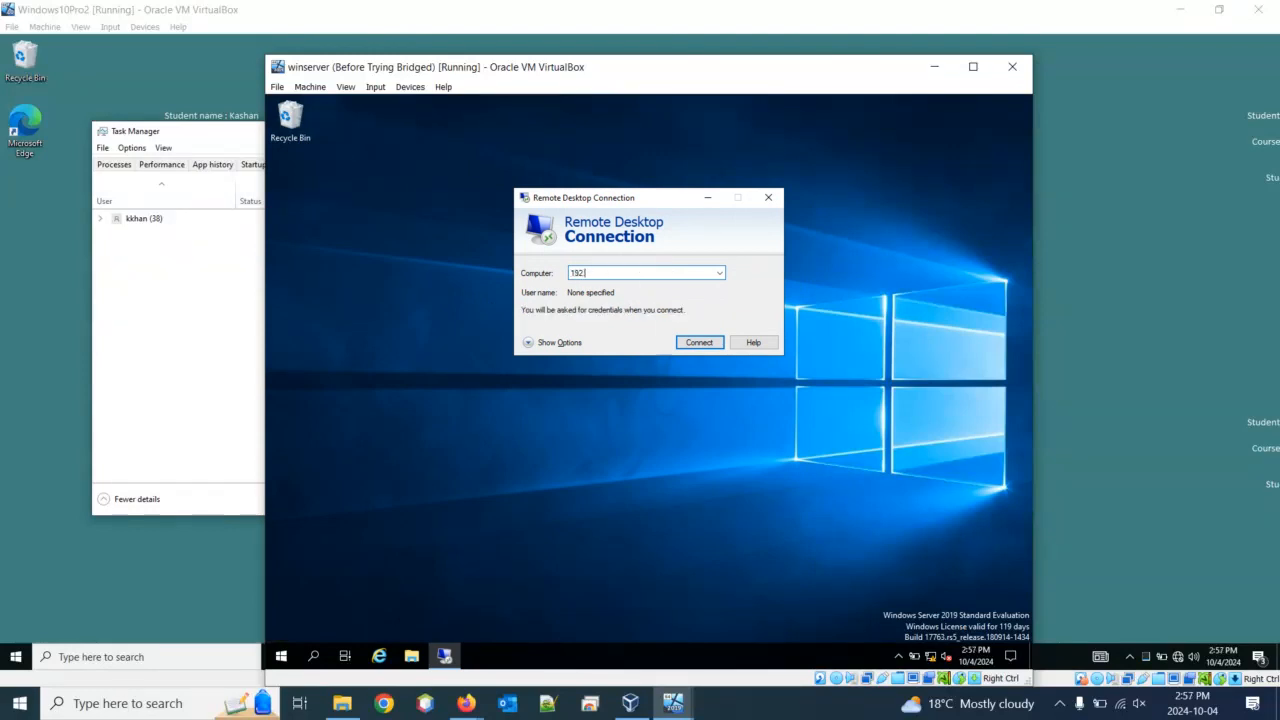
text(.168.0.9)
click(704, 345)
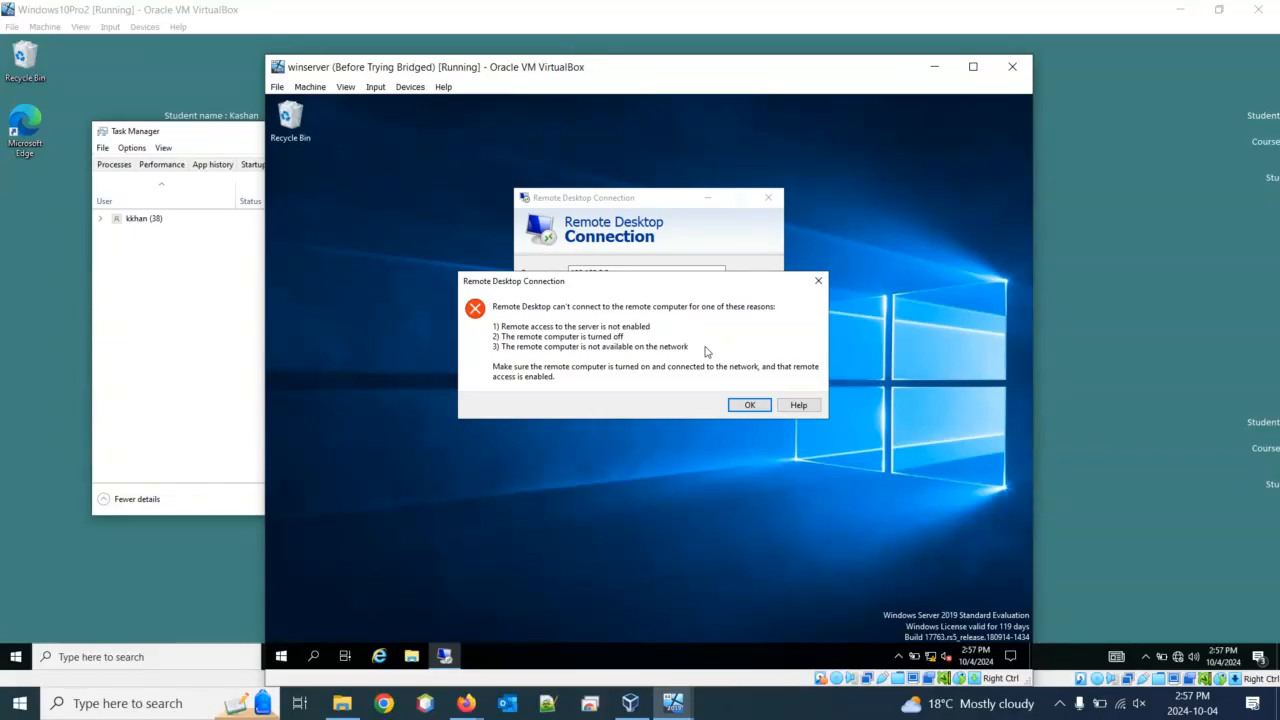
click(749, 406)
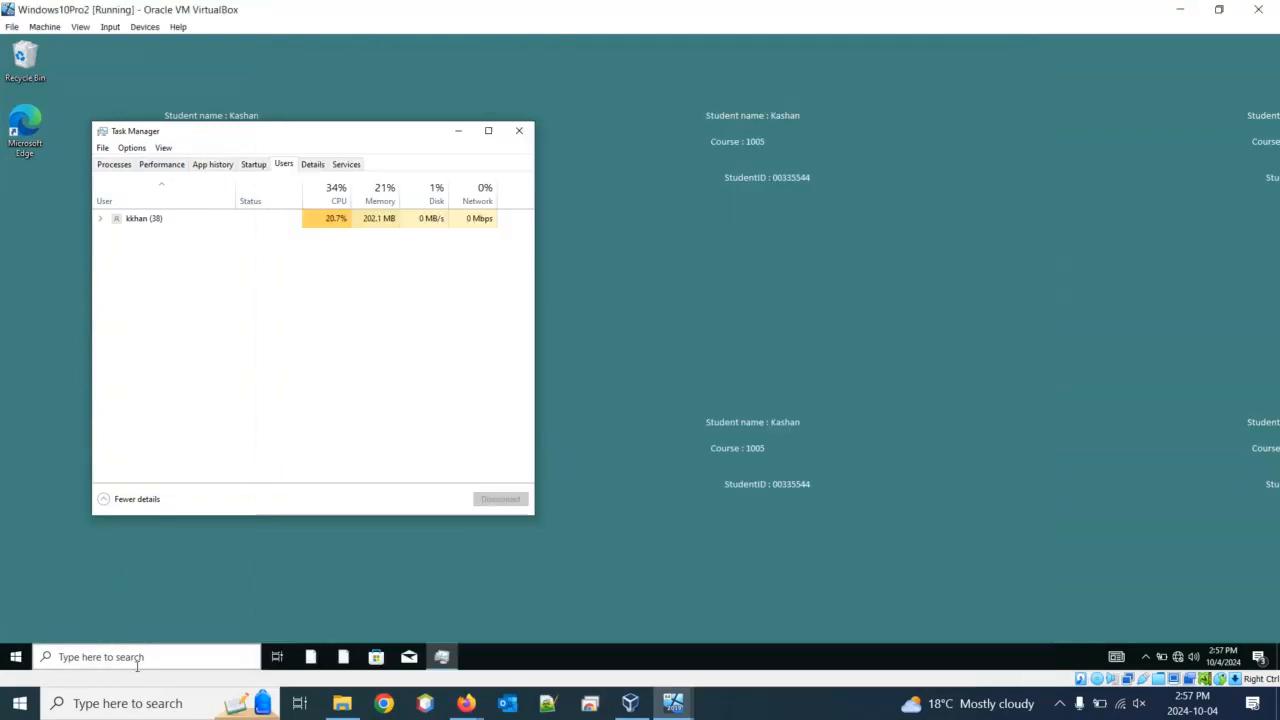
Search for 'file' on the Windows 10 VM and launch File Explorer at Quick access
click(160, 659)
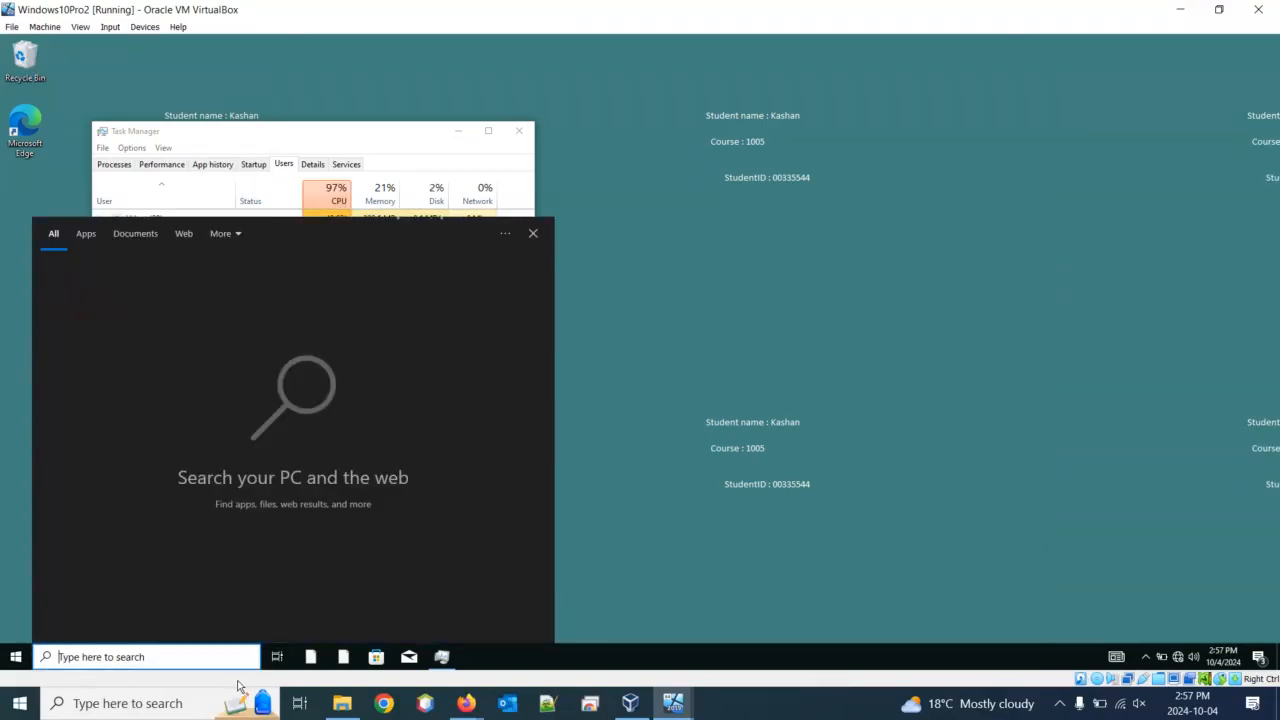
text(file)
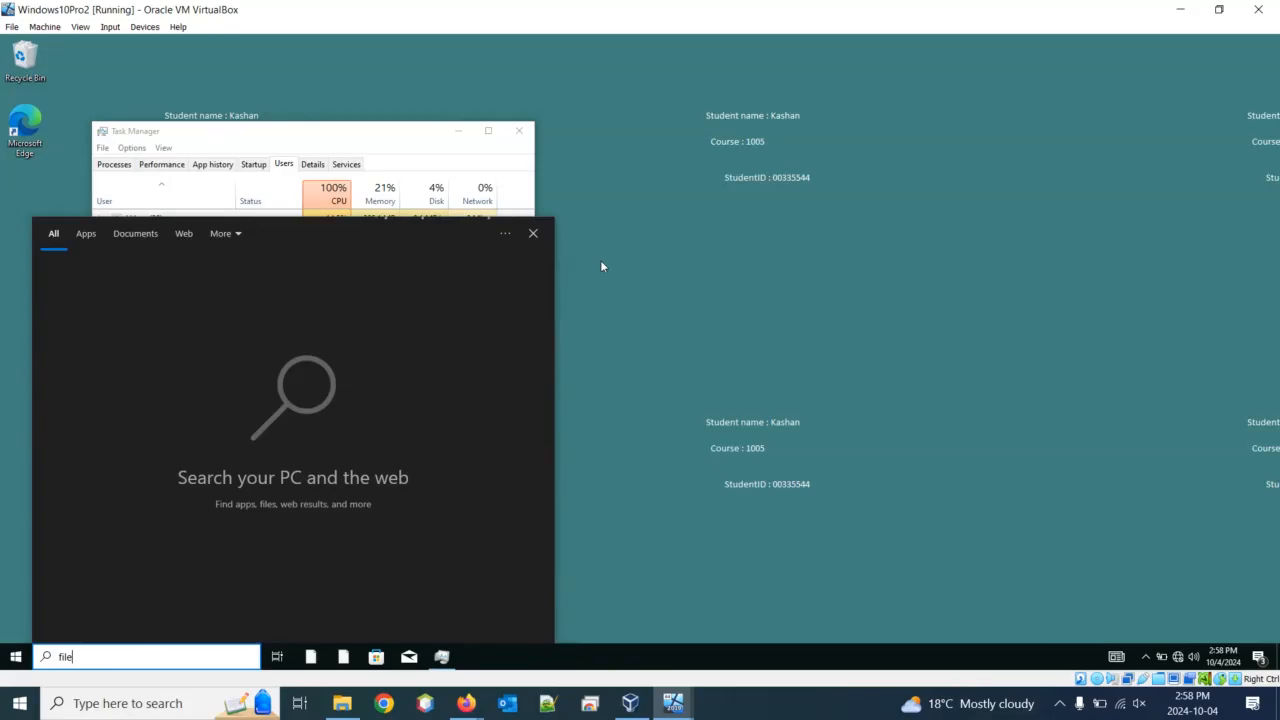
key(super)
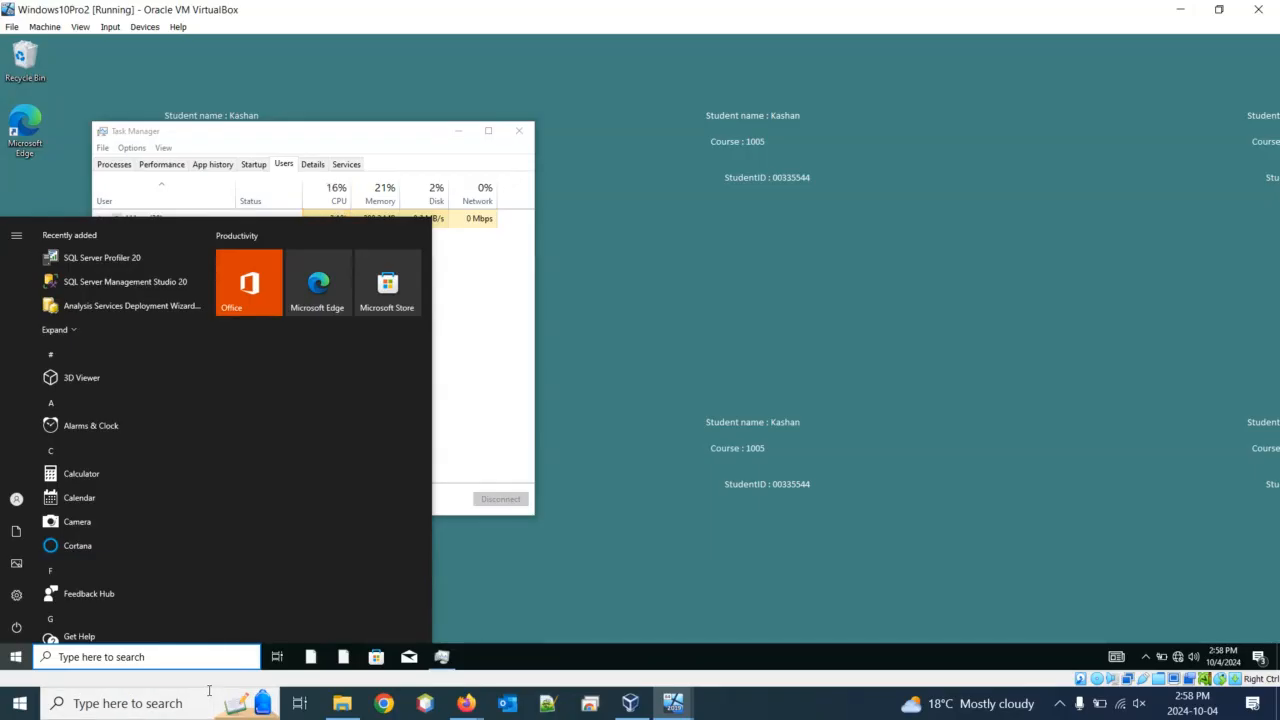
click(135, 657)
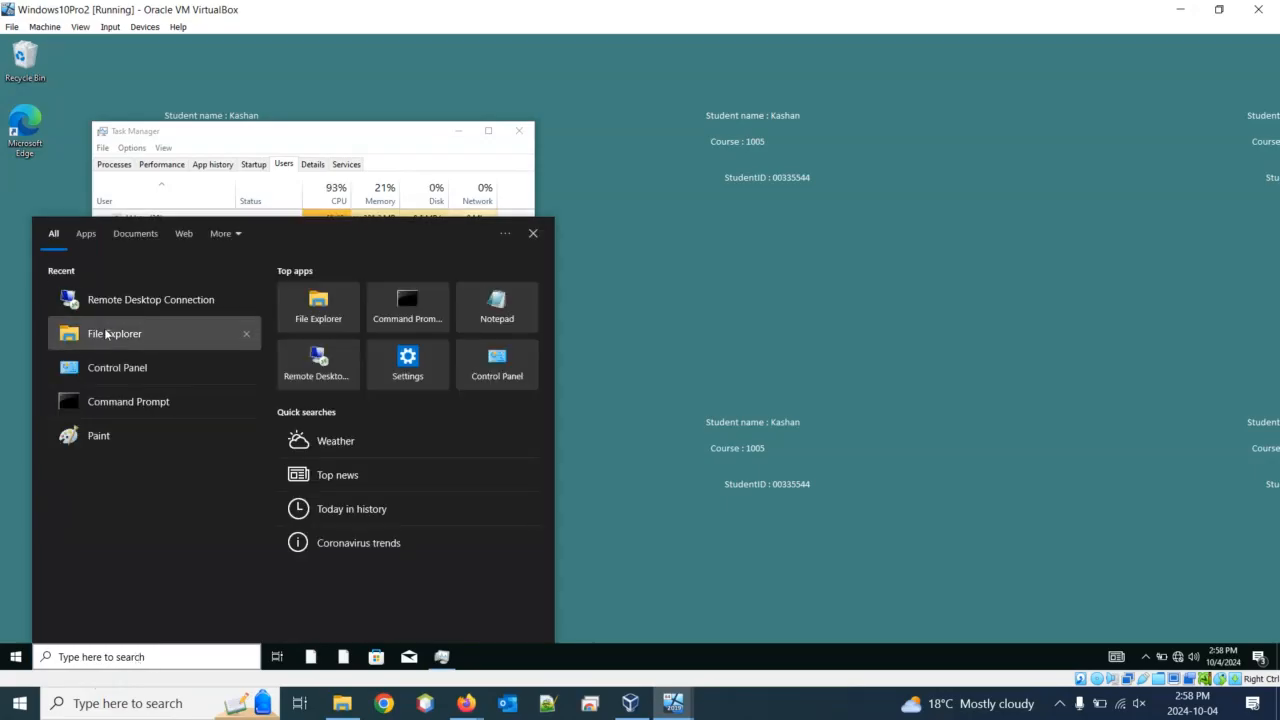
right_click(105, 333)
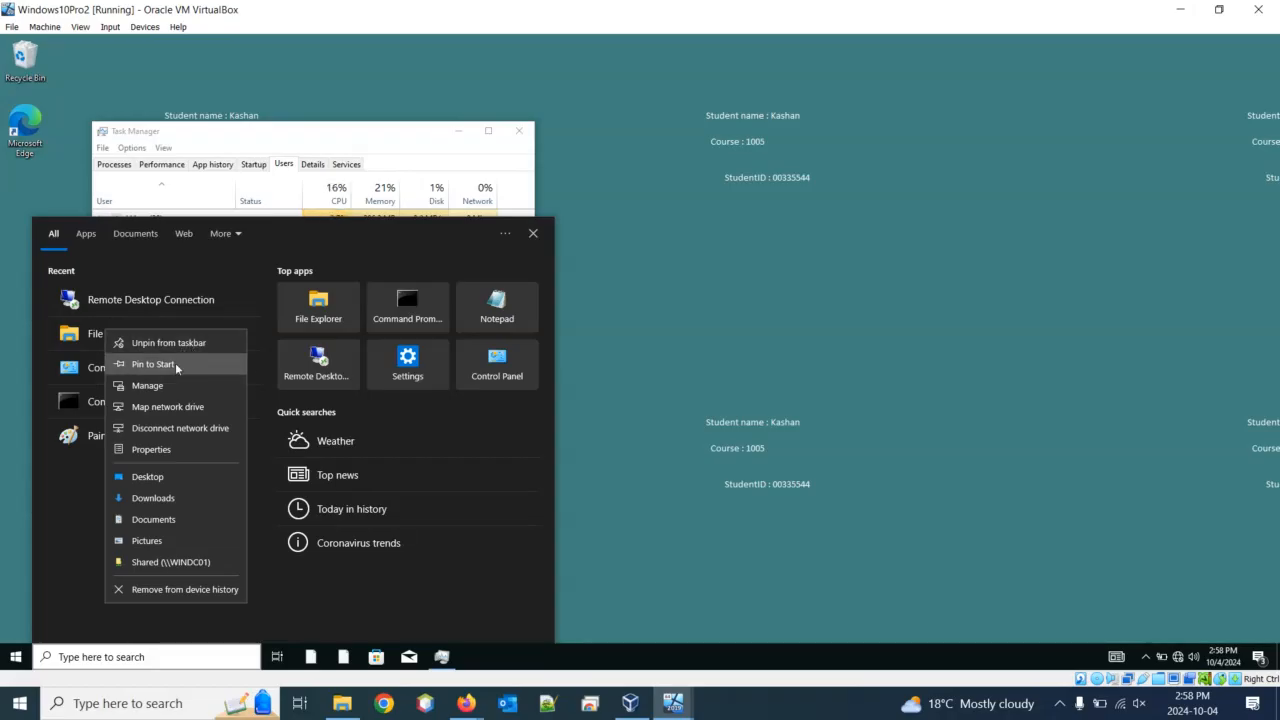
right_click(315, 318)
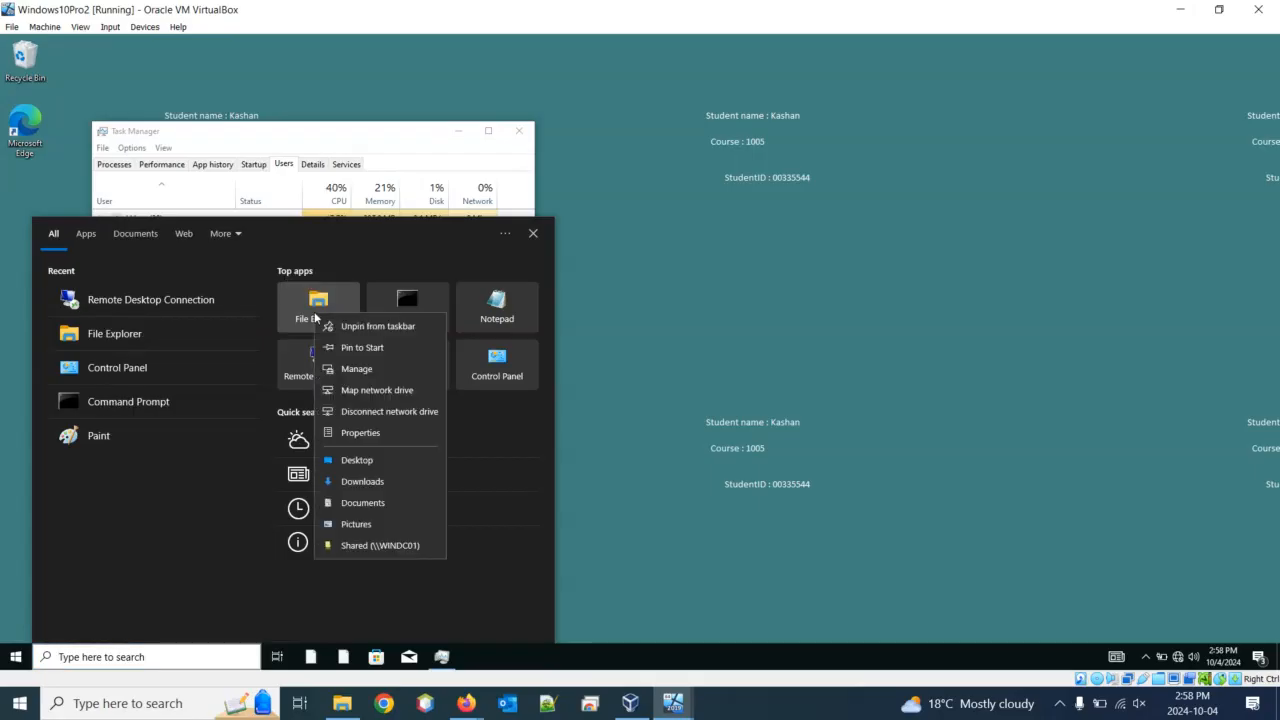
key(Escape)
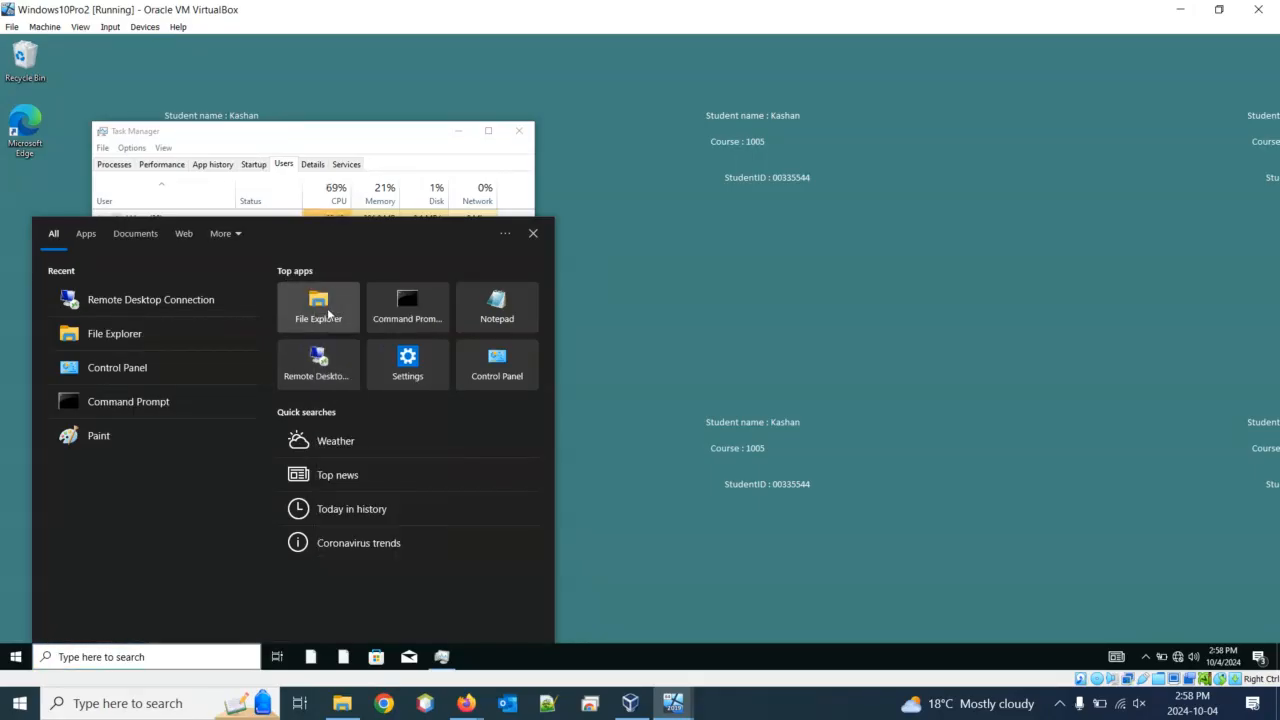
key(Escape)
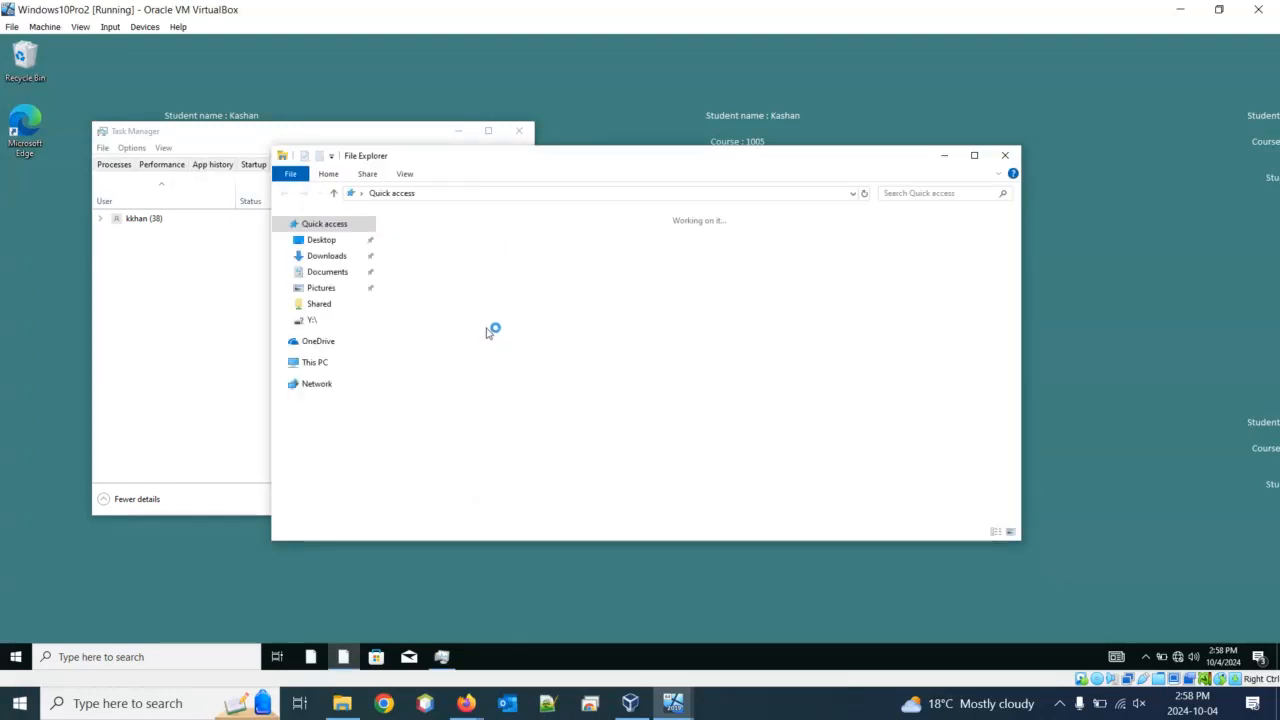
Open the Properties of This PC to reach the System About page
click(324, 369)
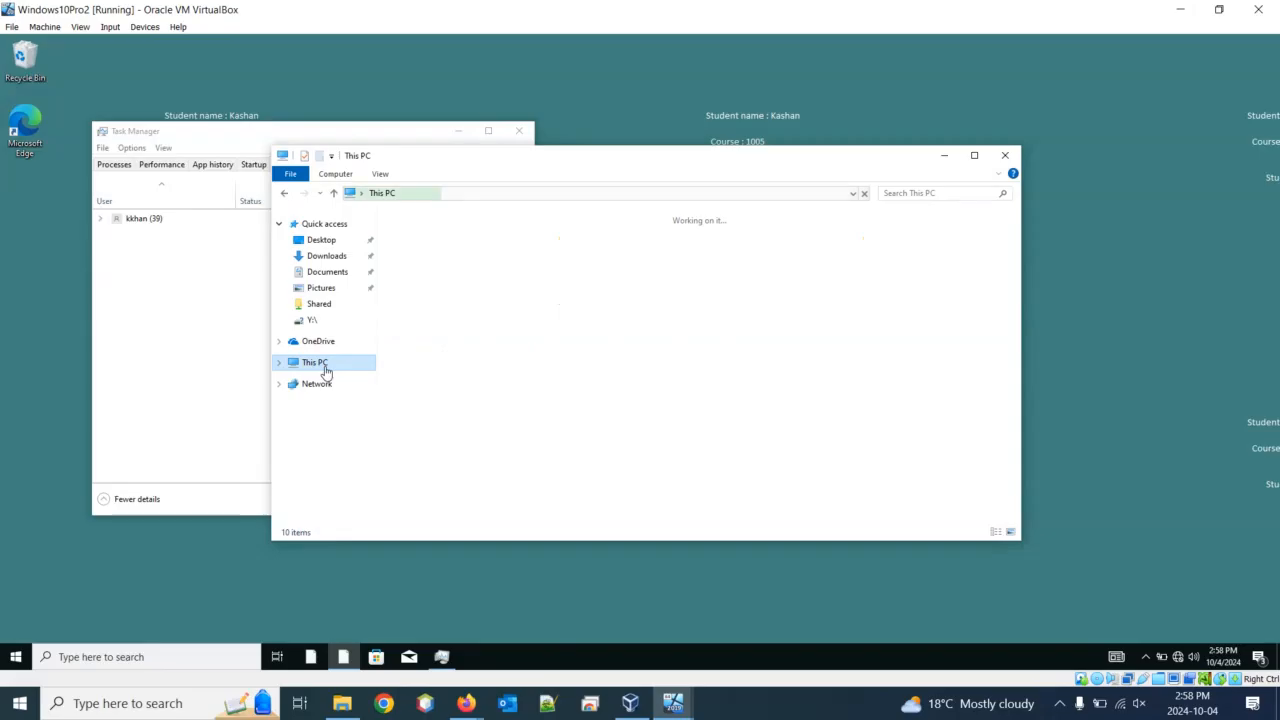
right_click(325, 368)
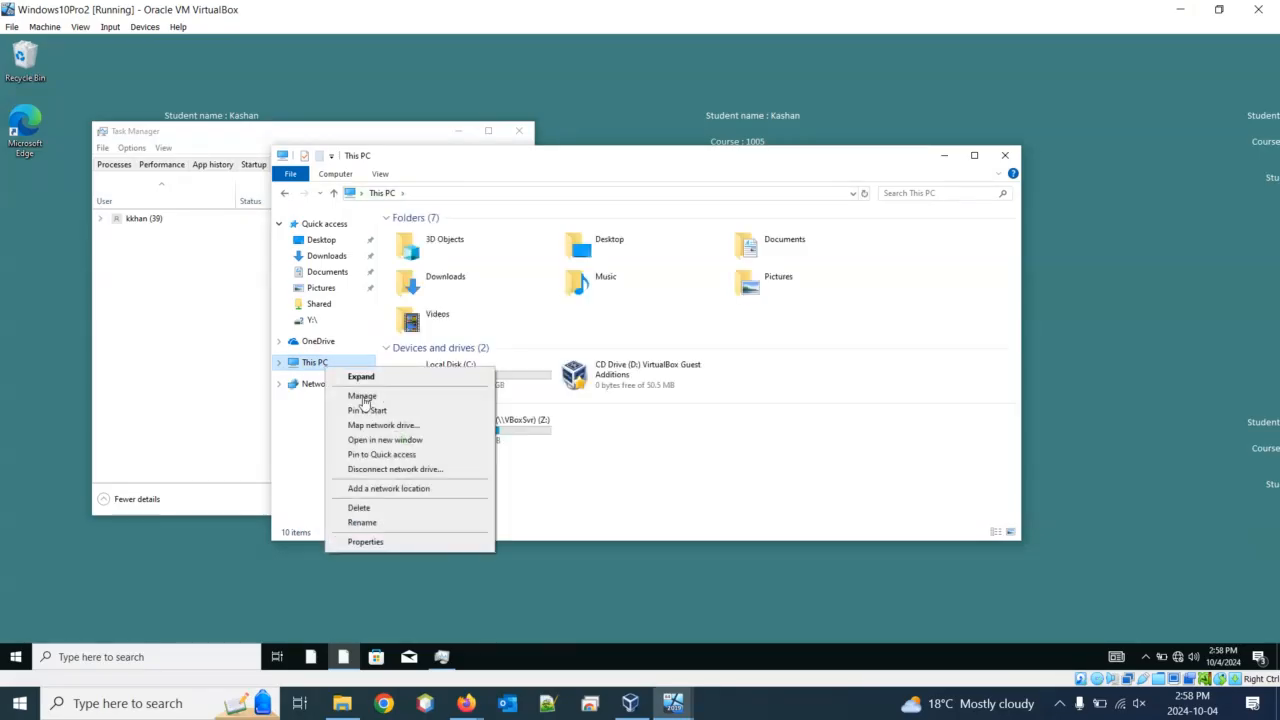
click(366, 541)
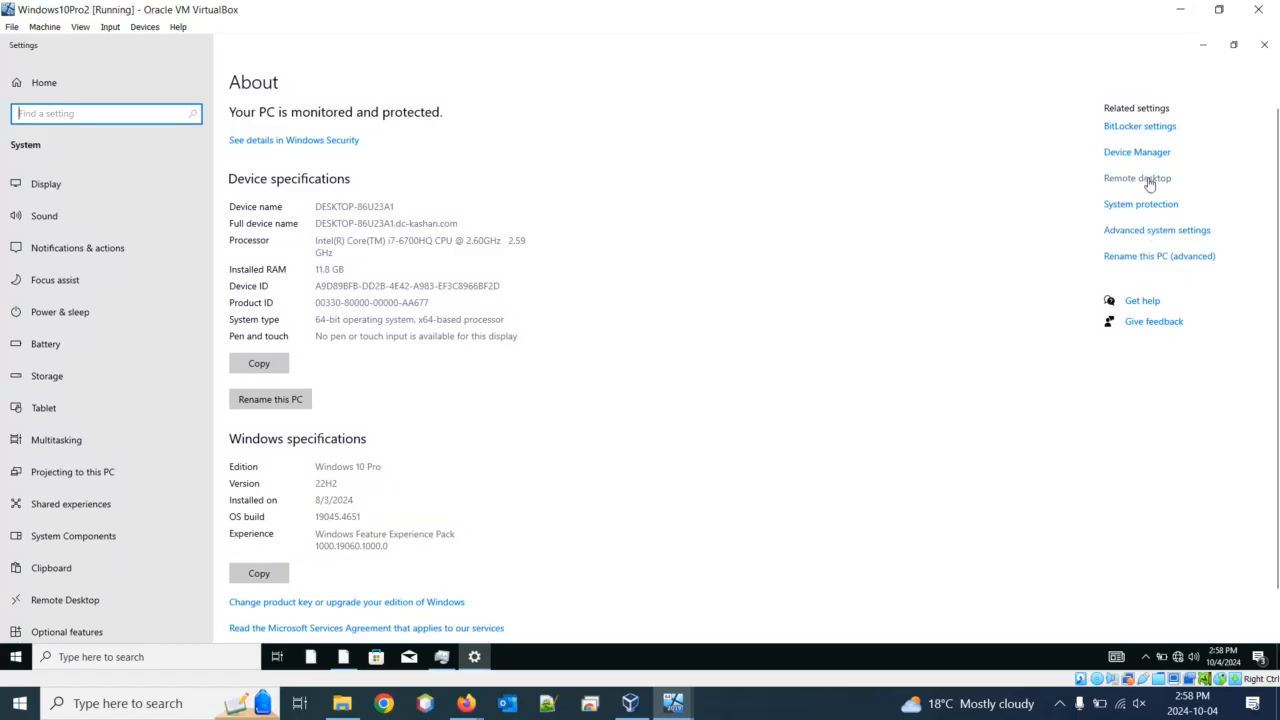
Open the advanced computer name settings and approve the UAC prompt with administrator credentials
click(1152, 262)
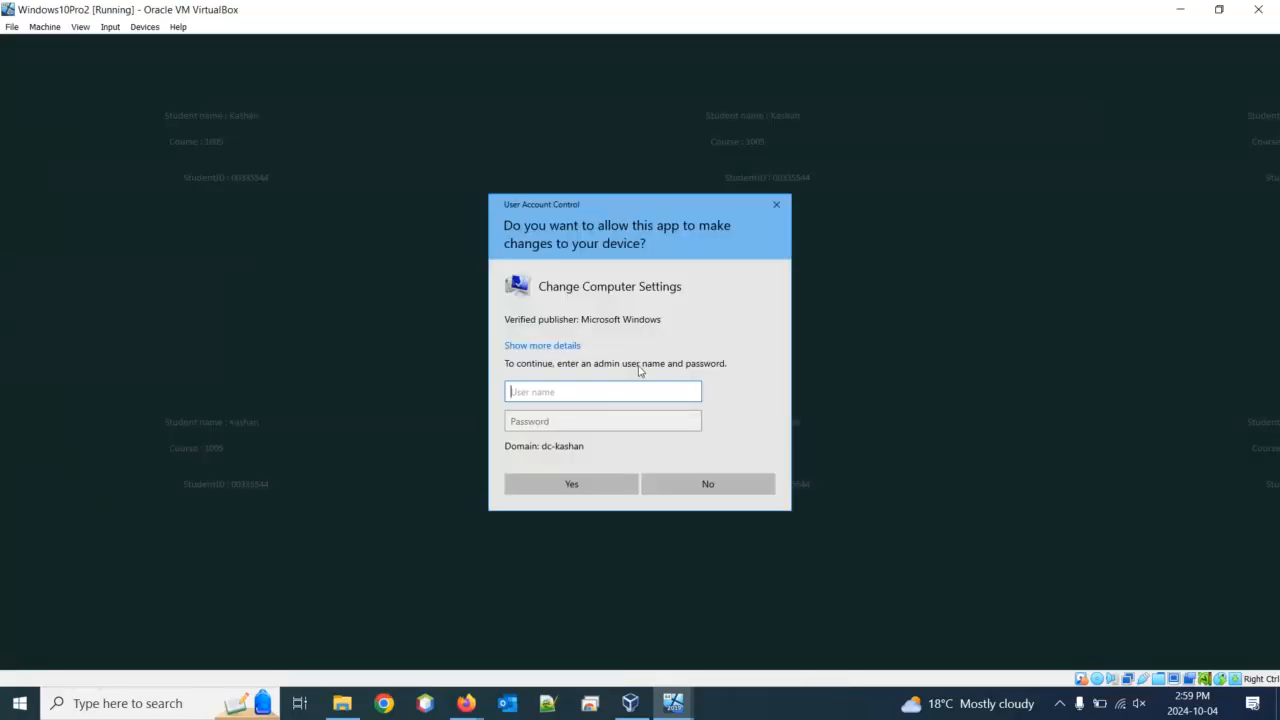
text(administrator)
key(Tab)
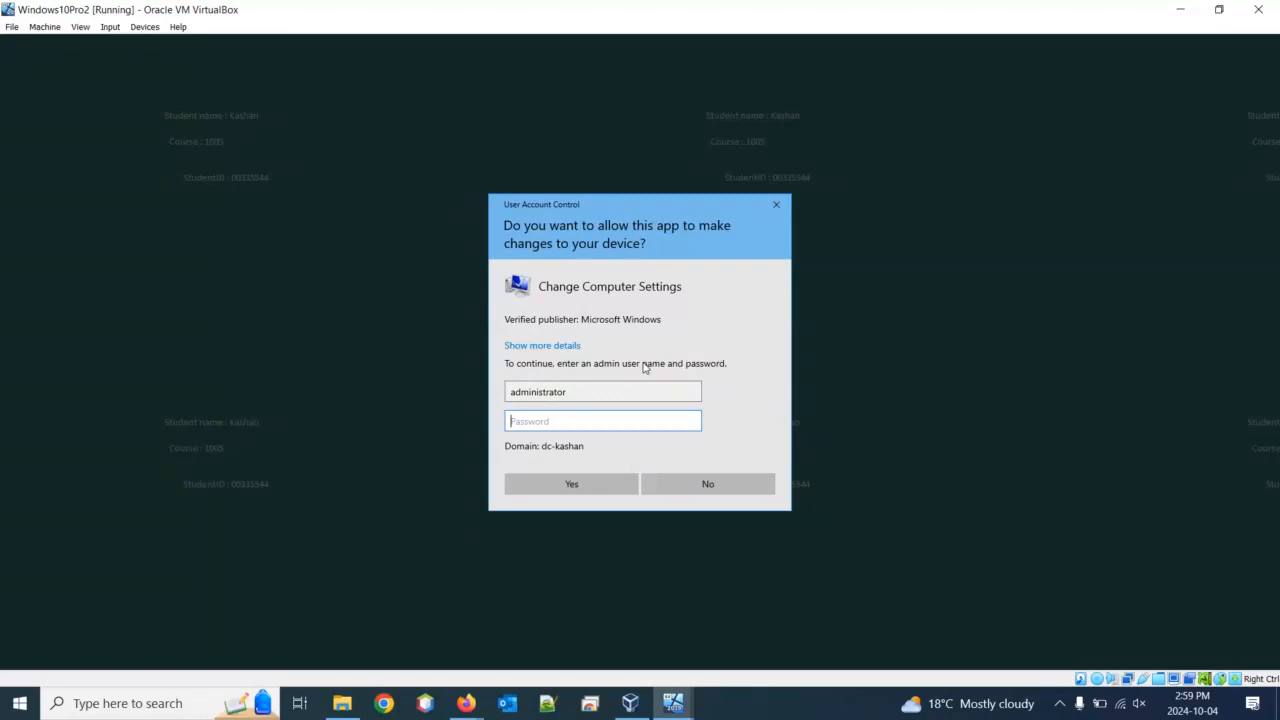
text(••)
key(Return)
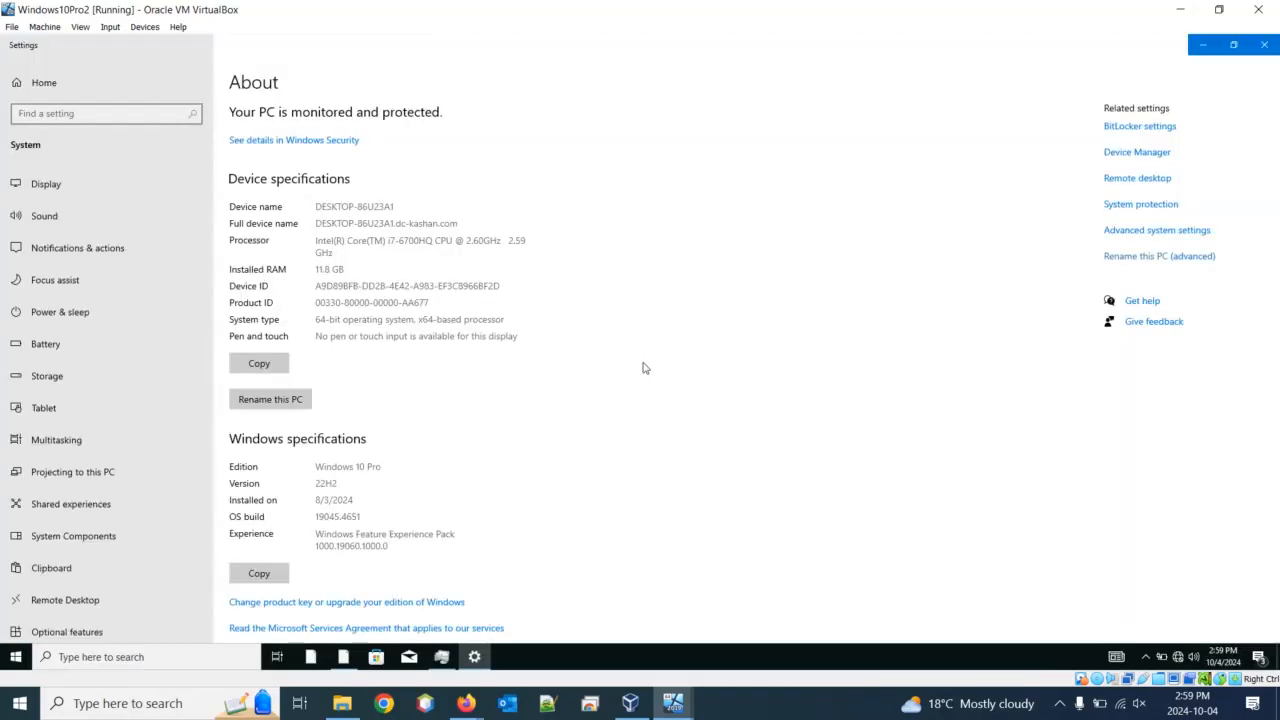
On the System Properties Remote tab, allow remote connections to this computer and apply
click(1106, 257)
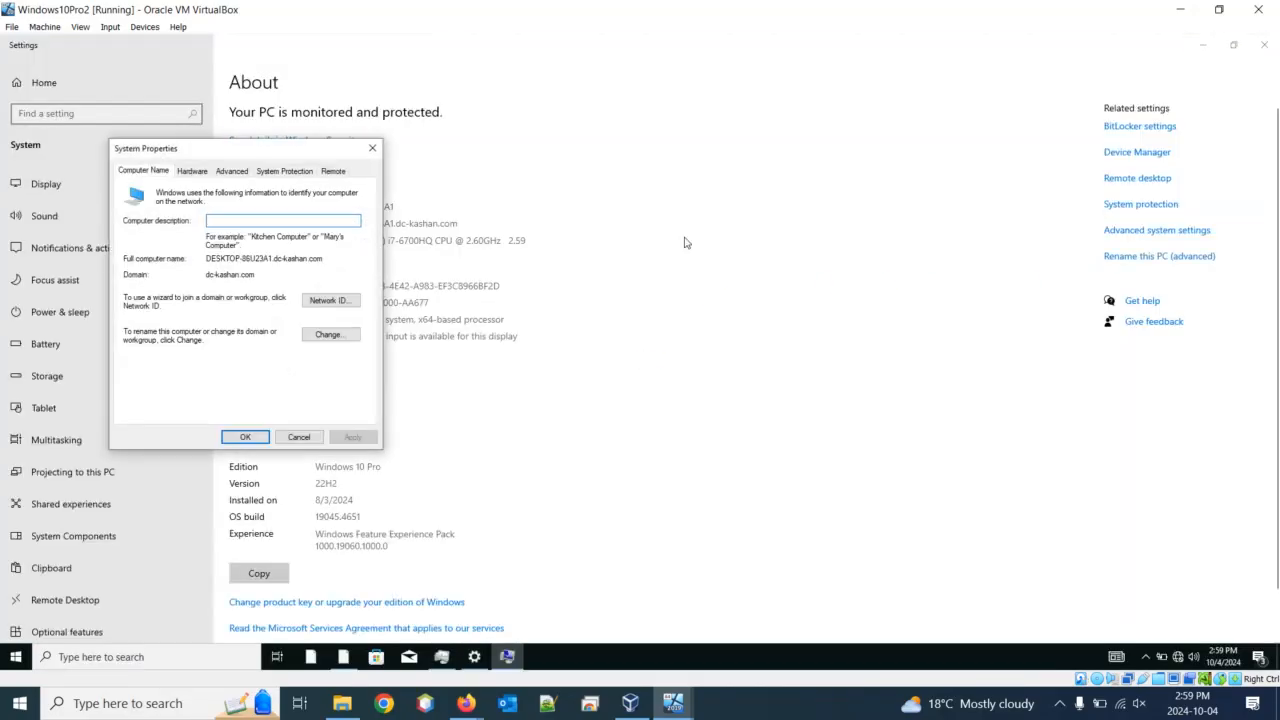
click(332, 172)
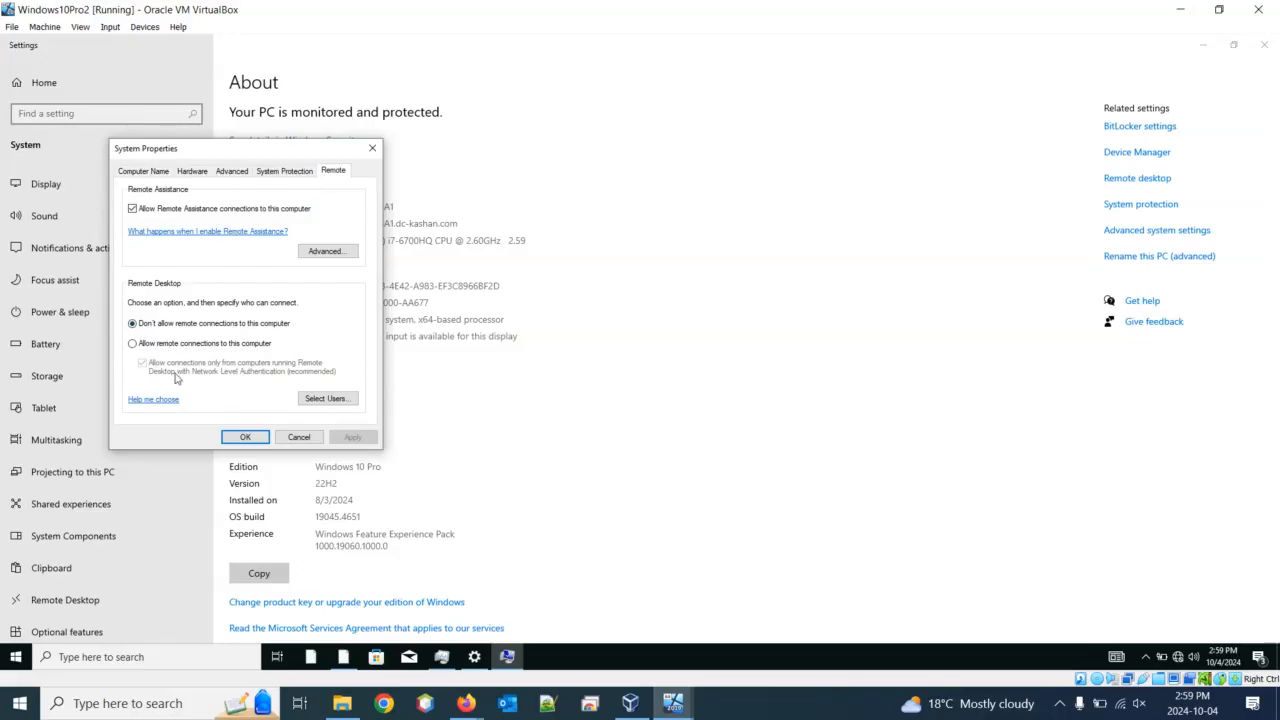
click(133, 344)
click(347, 438)
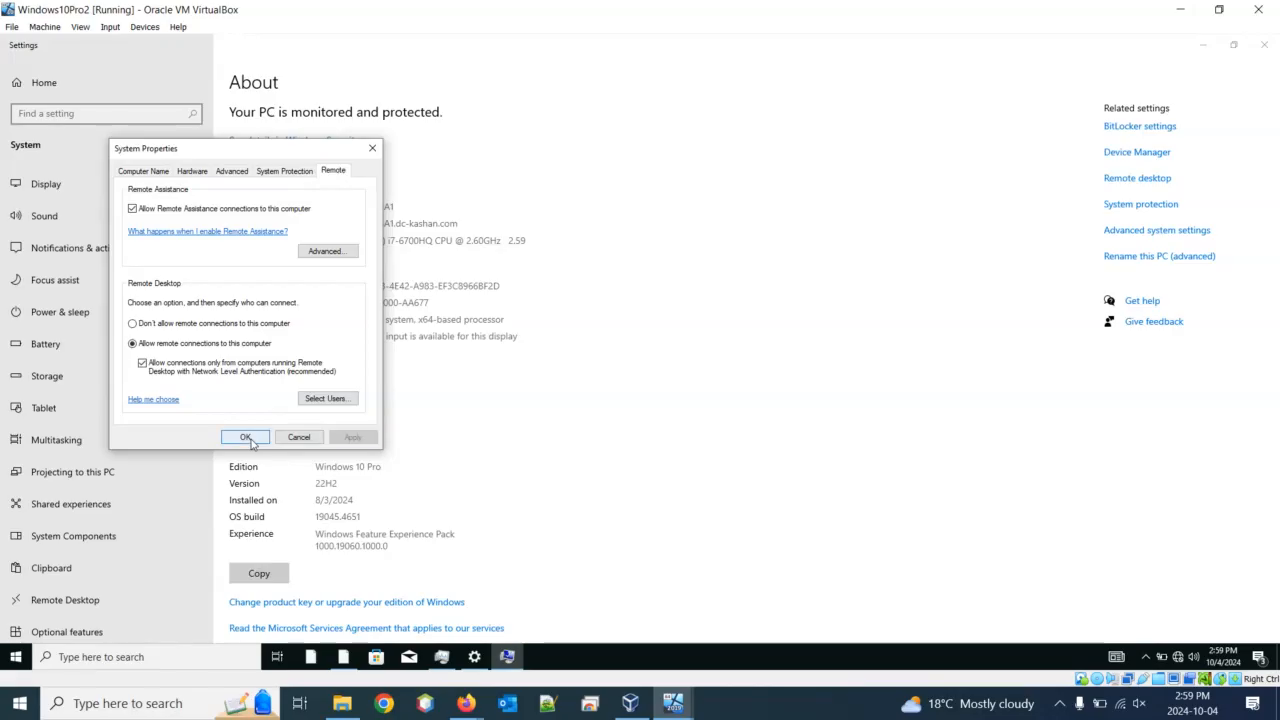
click(673, 703)
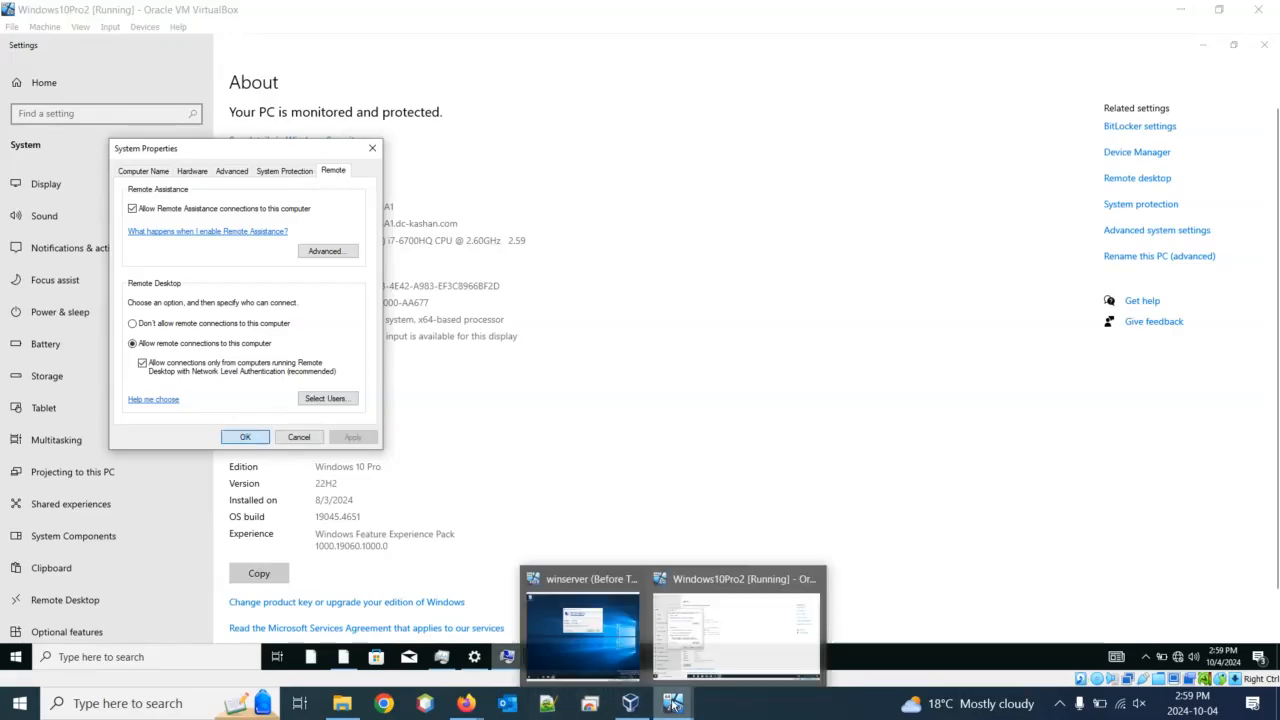
On the server VM, retry connecting to 192.168.0.9, dismiss the failure, and select the Computer field
click(584, 620)
click(703, 342)
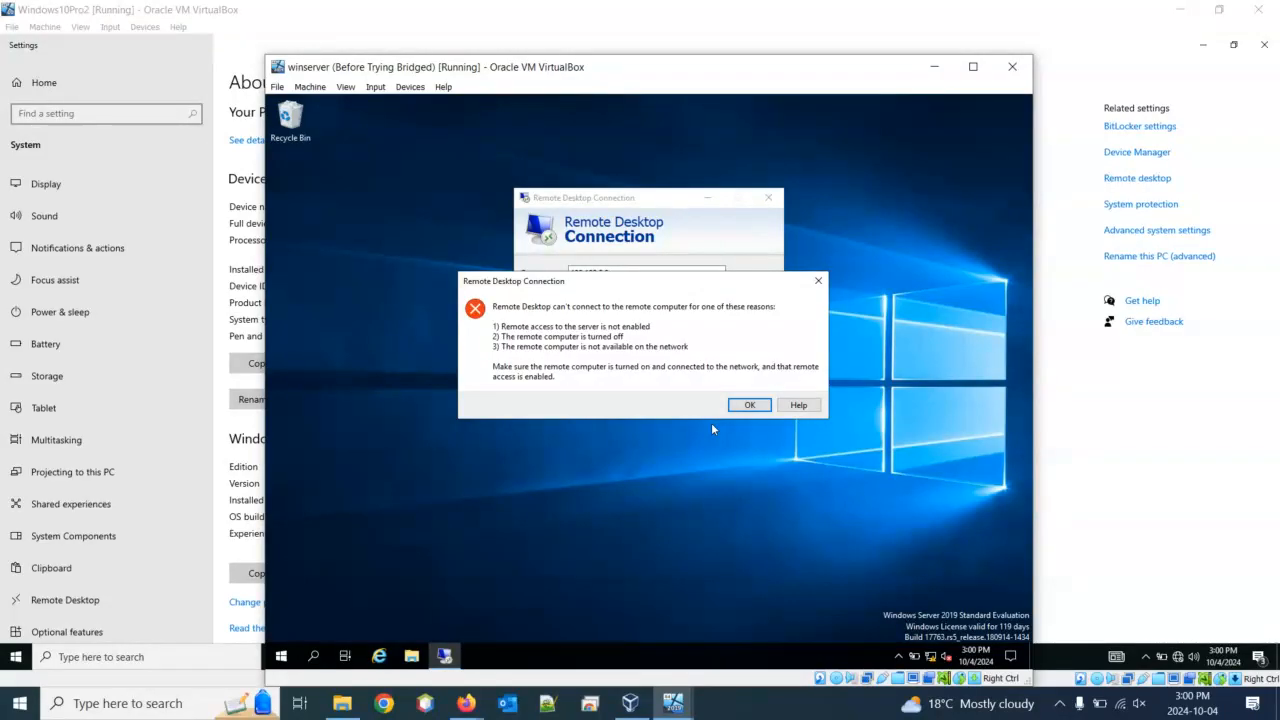
click(750, 406)
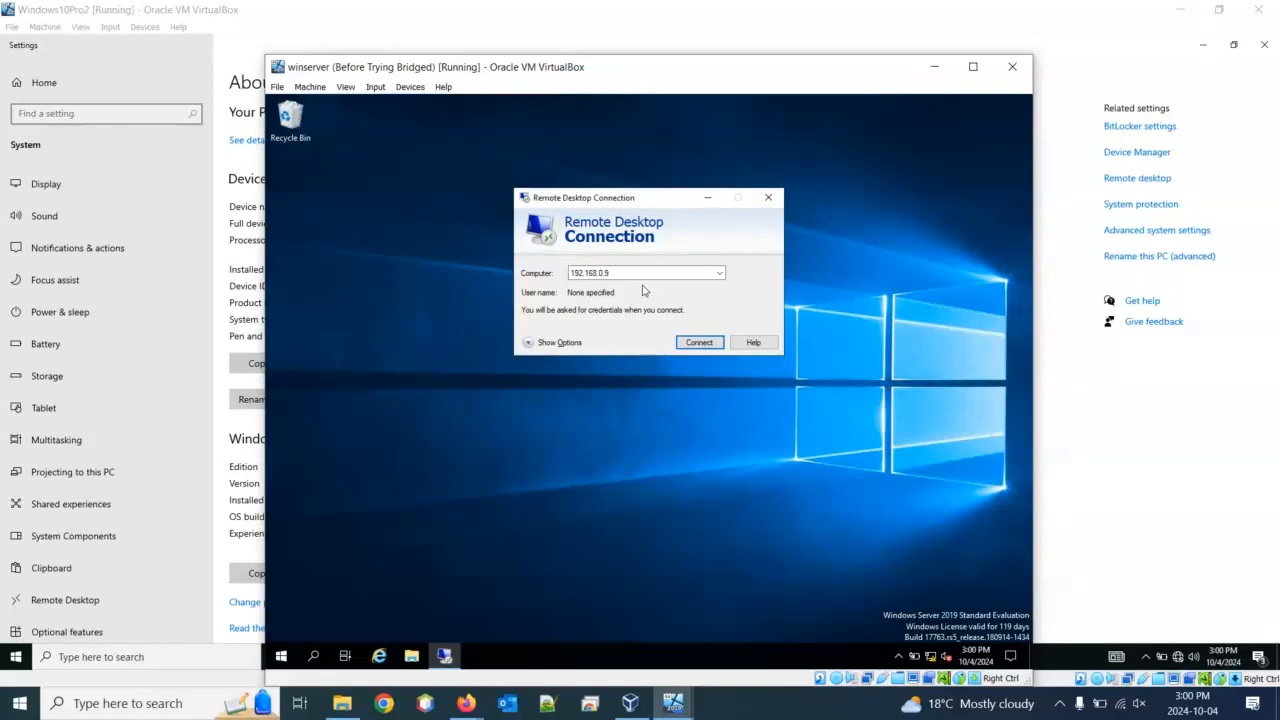
drag(650, 275, 321, 270)
On the Windows 10 VM, select the device name DESKTOP-86U23A1 and shrink its window to the right
mouse_move(665, 706)
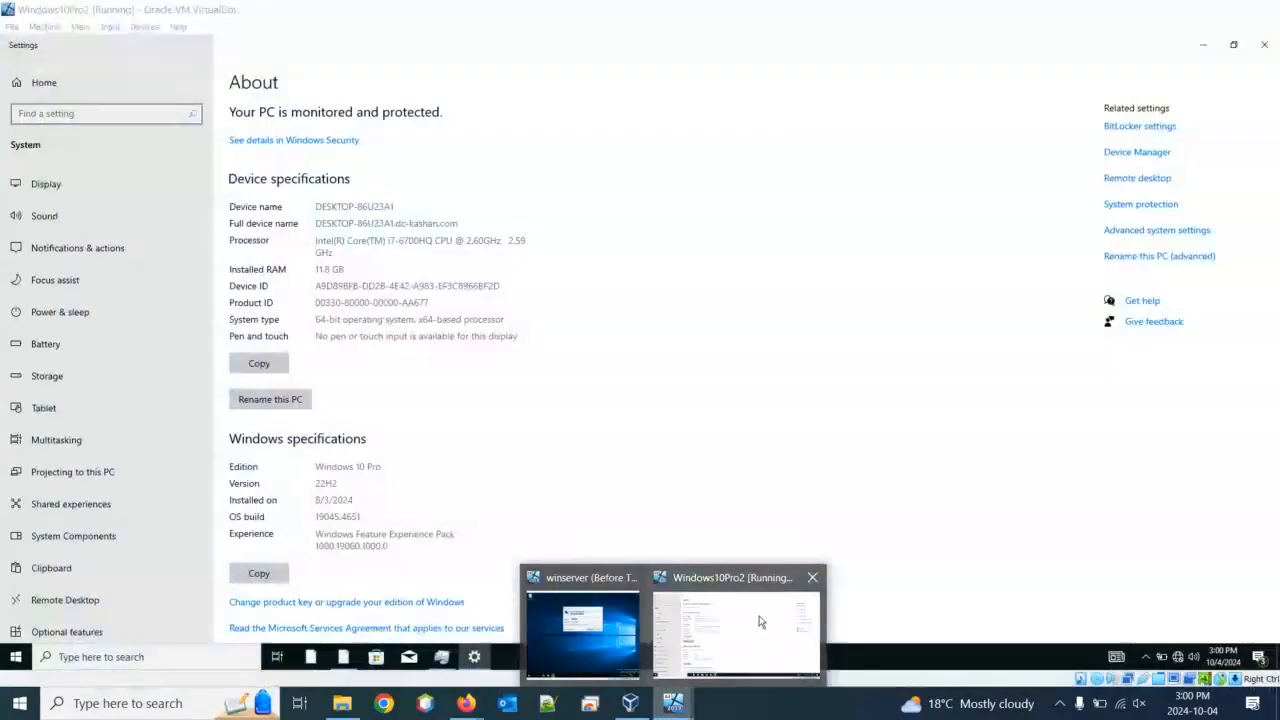
click(759, 622)
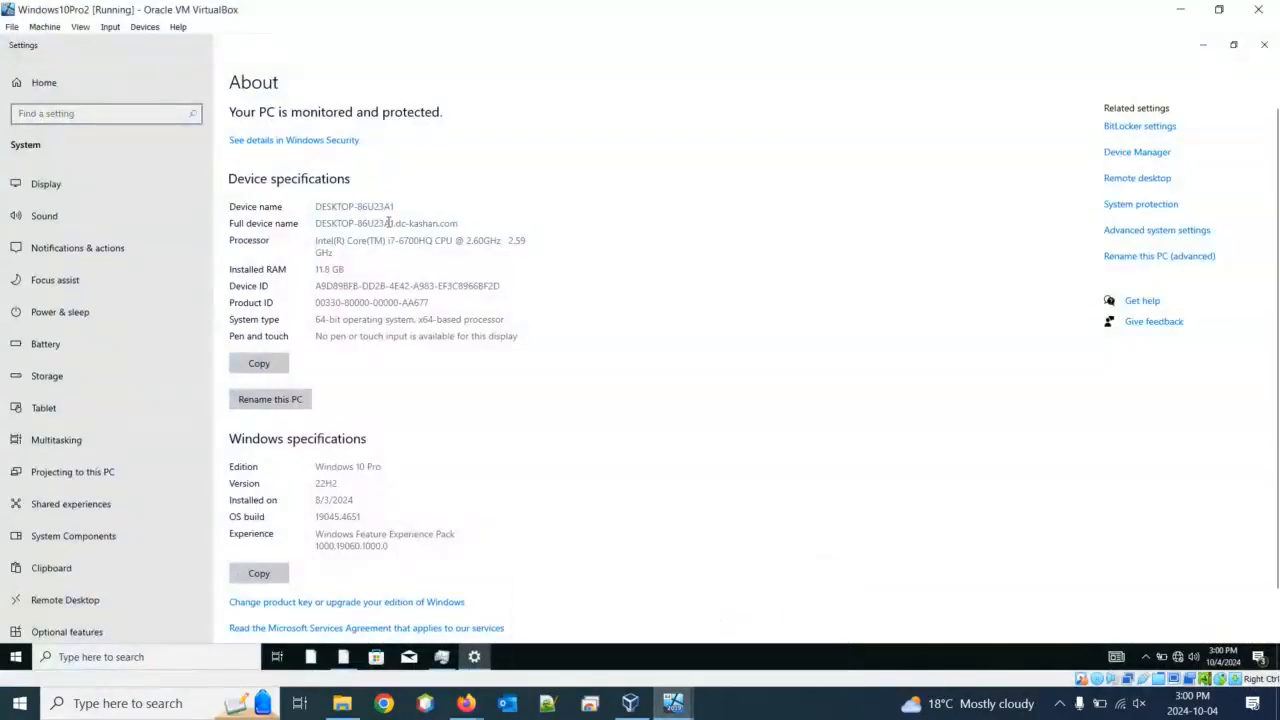
double_click(326, 205)
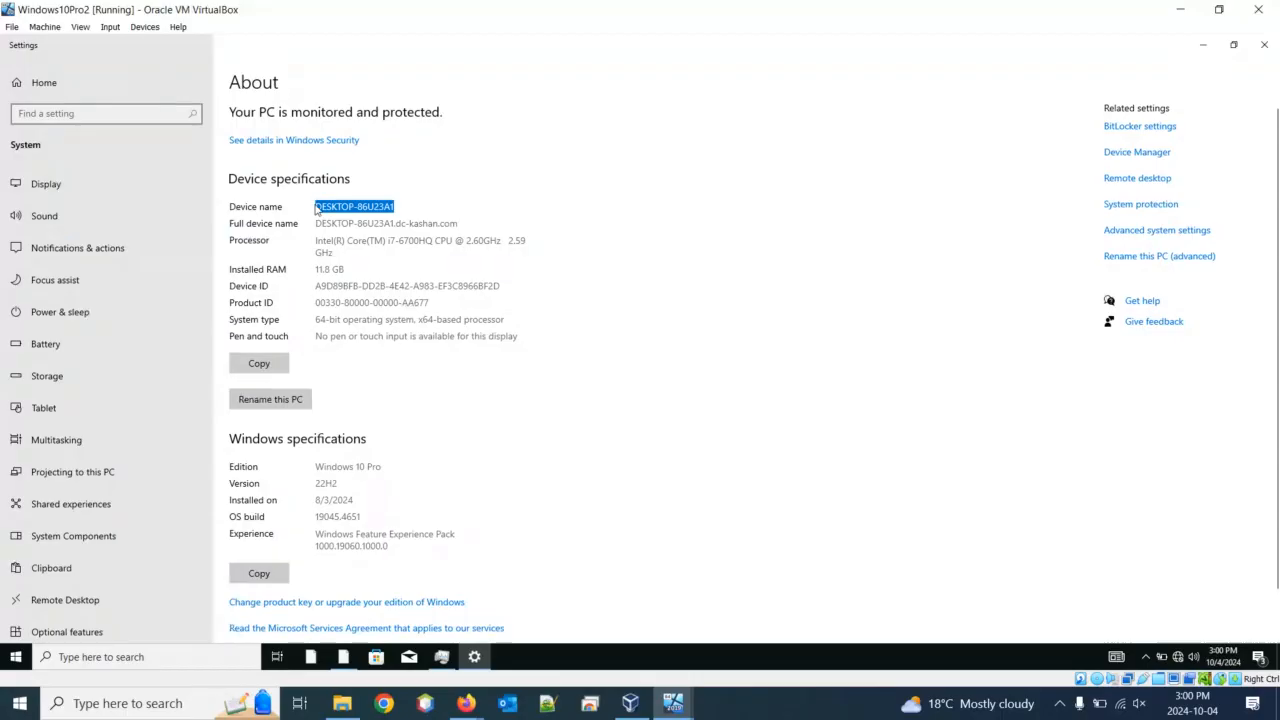
drag(581, 11, 952, 84)
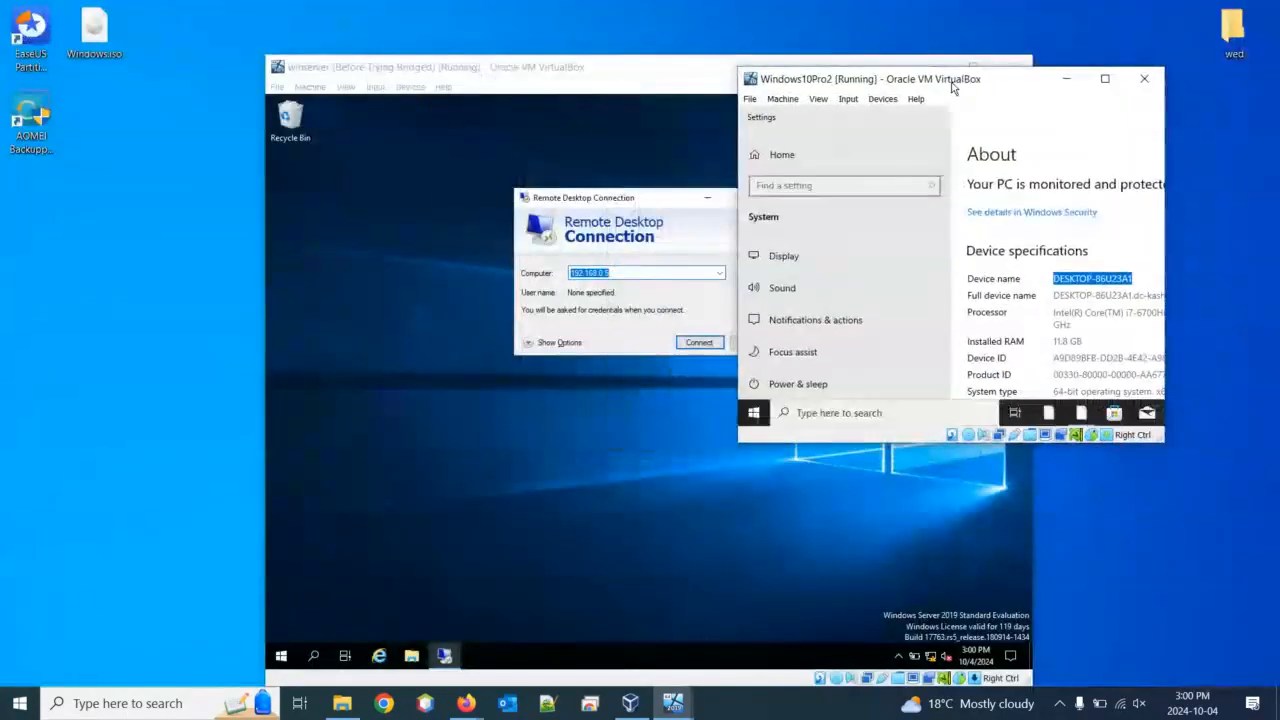
Move the server VM window left and connect to the computer desktop-86u23a1
drag(610, 67, 370, 51)
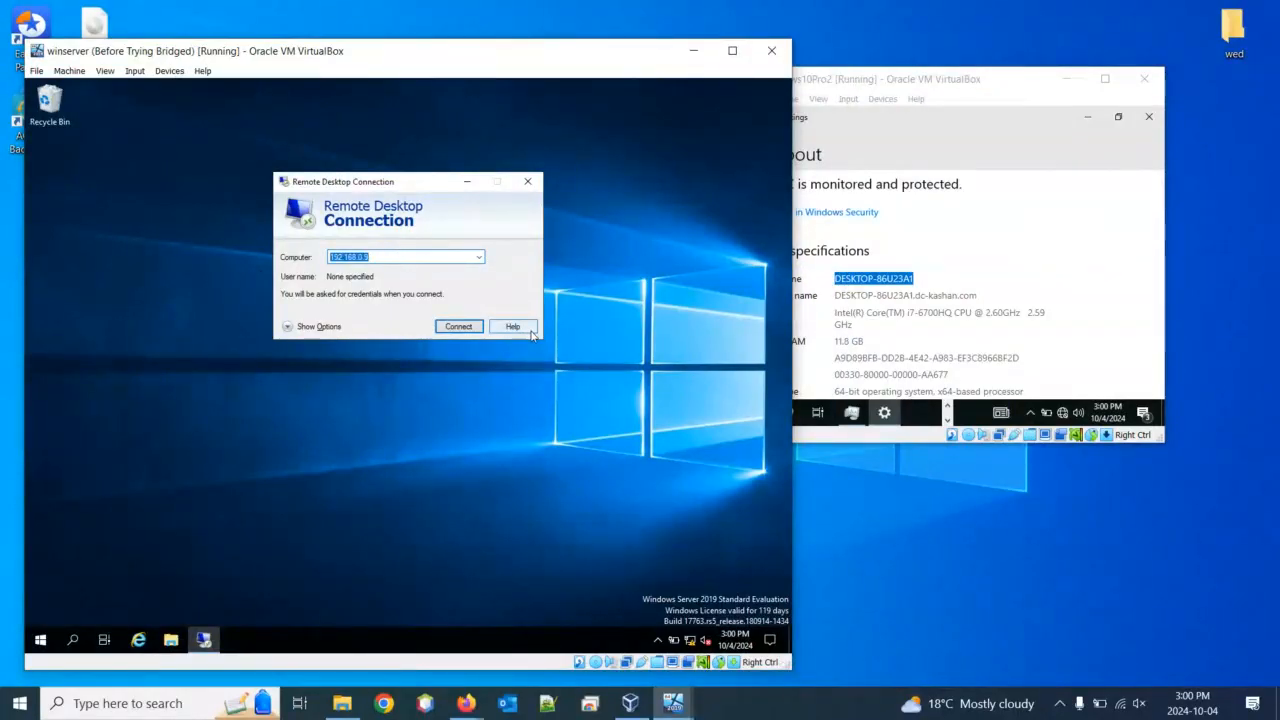
text(deskto)
text(p-86u23a1)
click(468, 330)
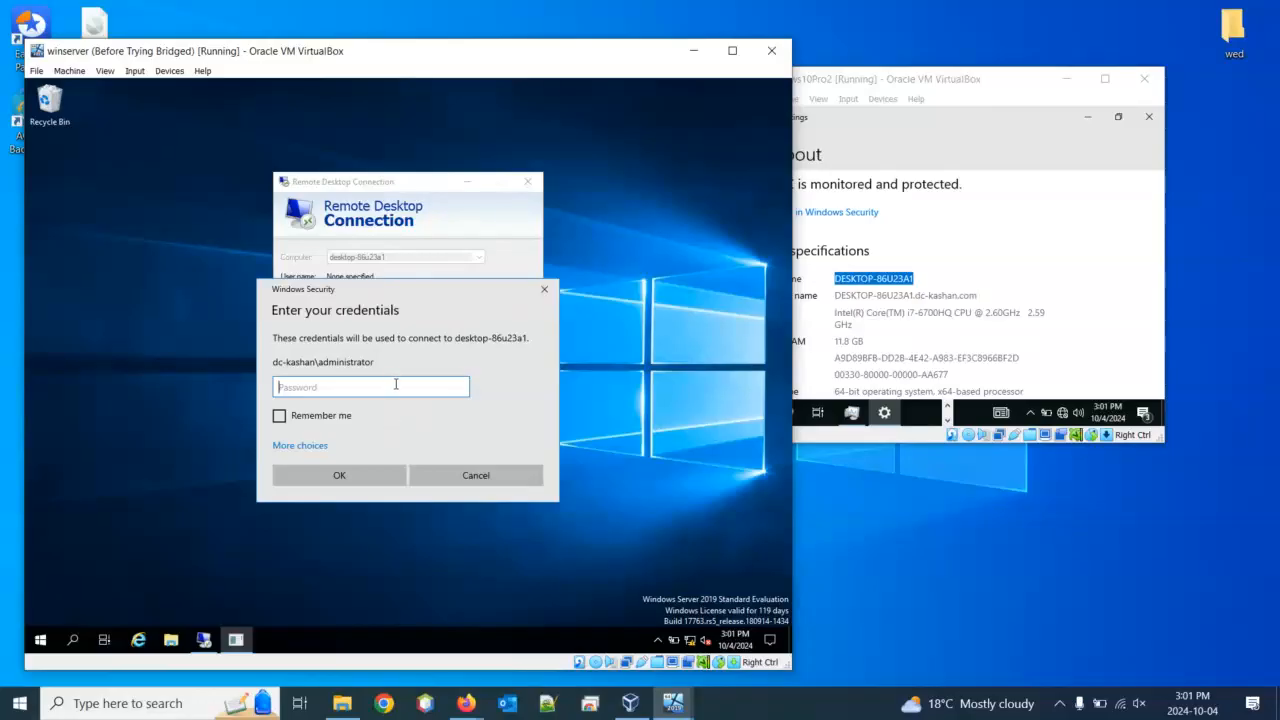
Enter the administrator password, tick Remember me, and submit the credentials
text(*************)
click(310, 419)
click(339, 477)
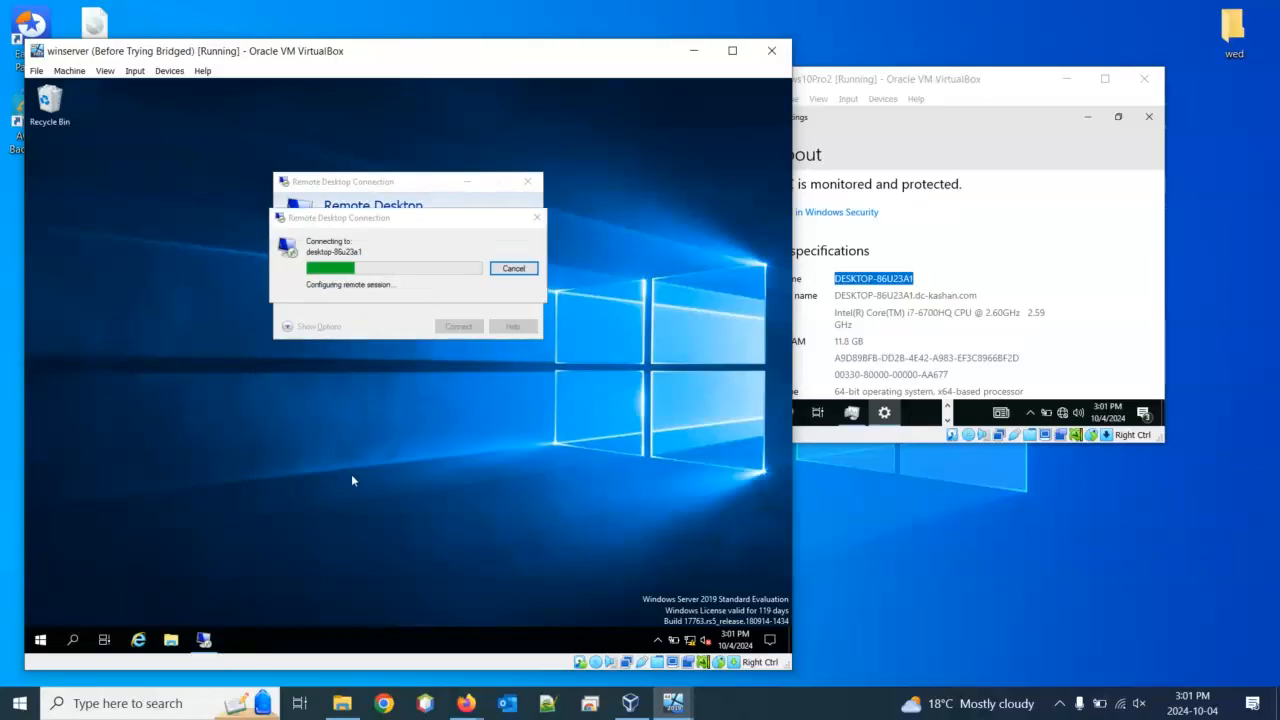
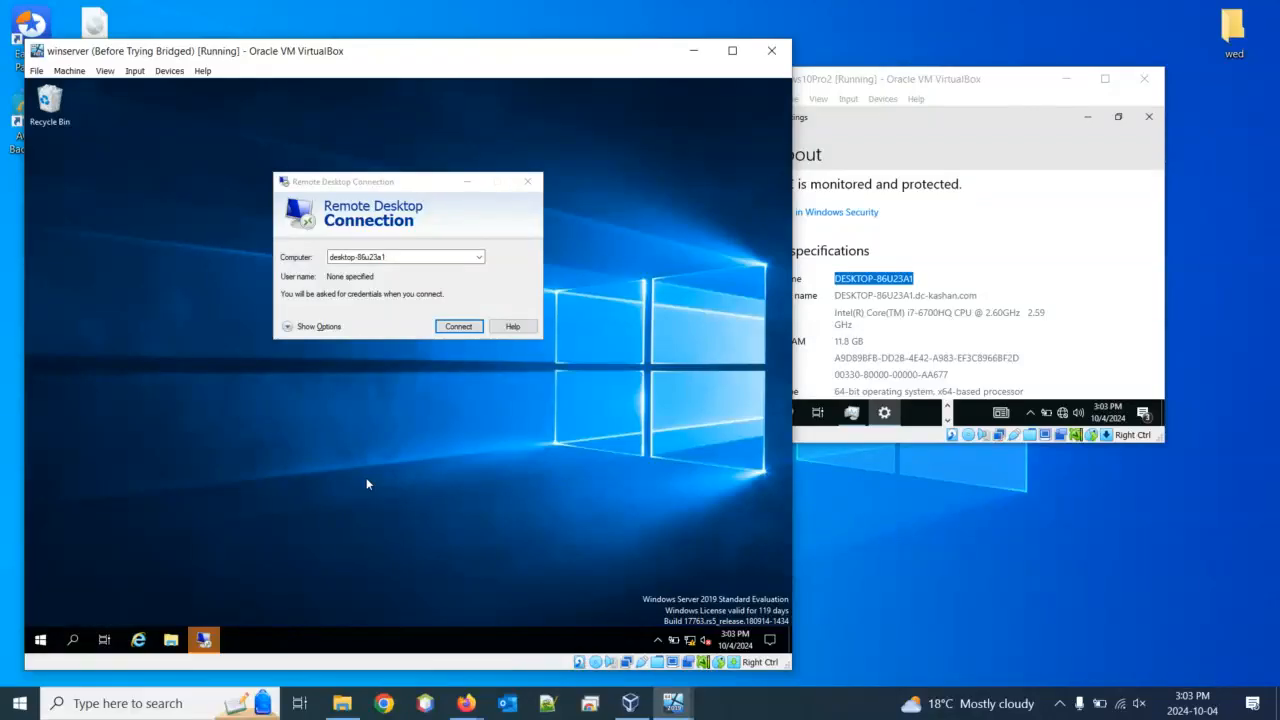
Connect to desktop-86u23a1 and submit the administrator password in Windows Security
click(450, 327)
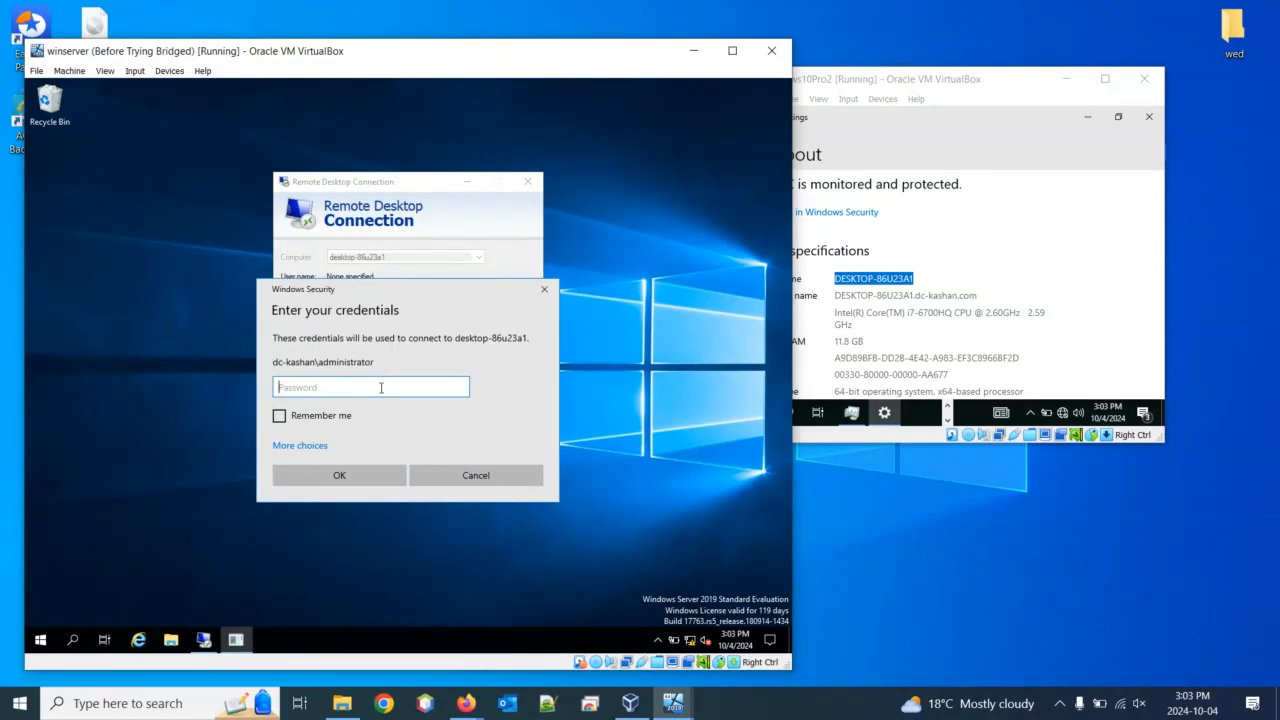
text(*************)
click(366, 477)
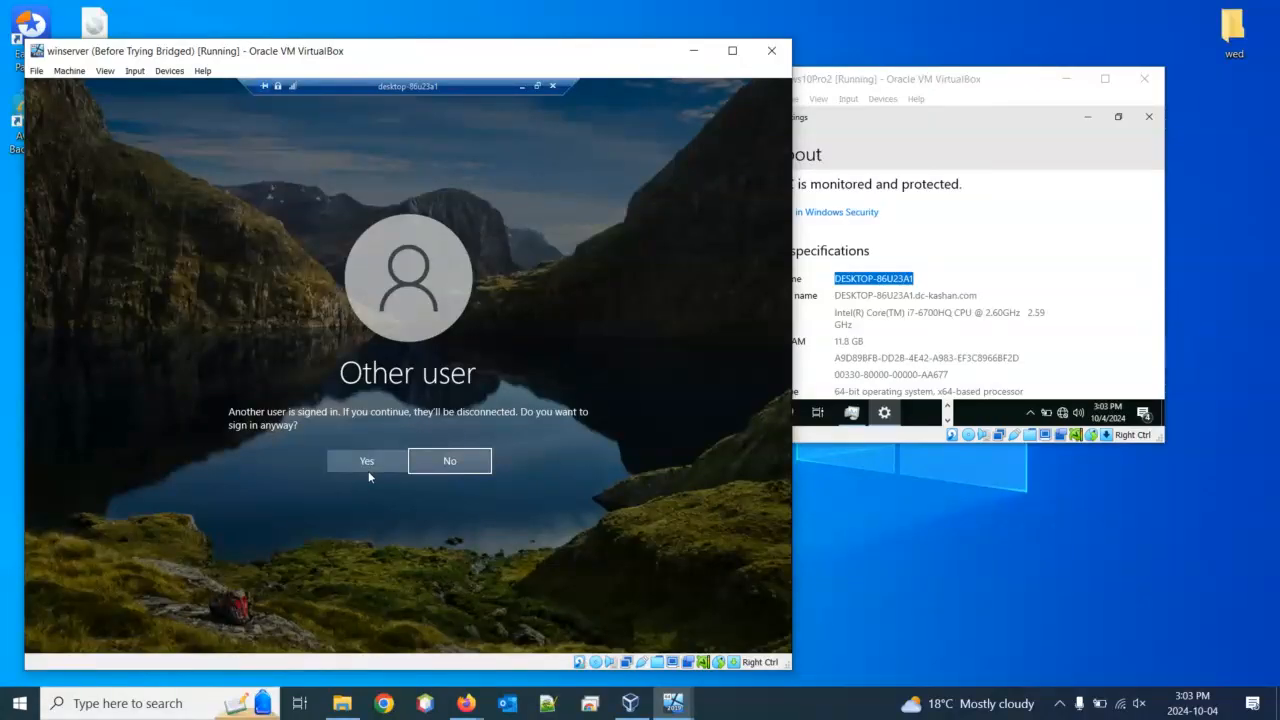
Sign in despite the other user and approve the remote connection on the Windows 10 VM
click(377, 462)
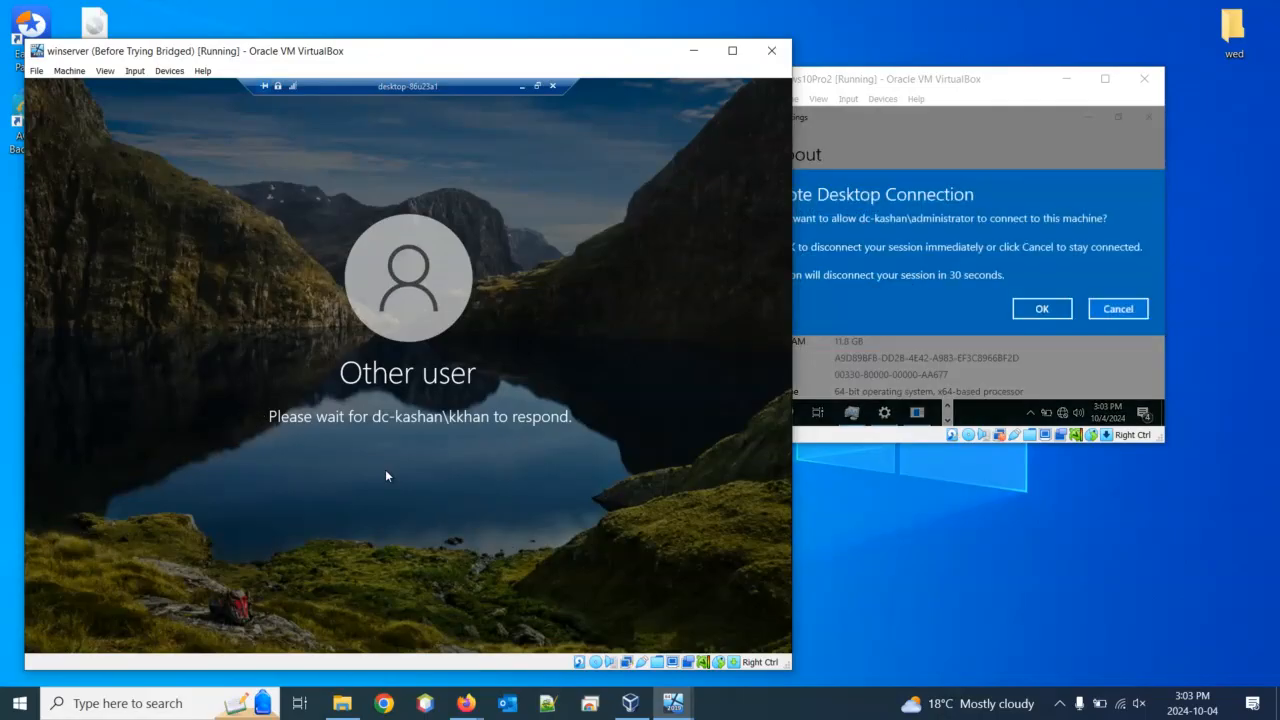
click(1042, 309)
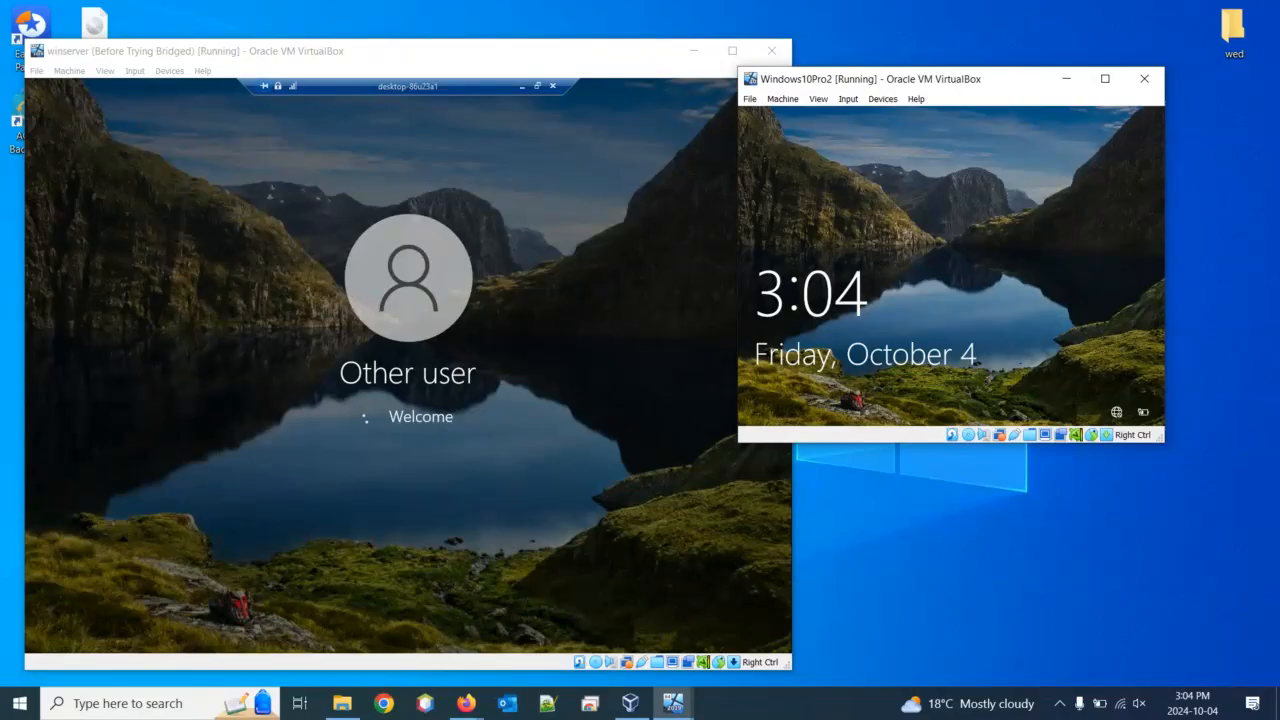
Launch File Explorer in the remote session and bring the winserver VM window forward
key(alt+Tab)
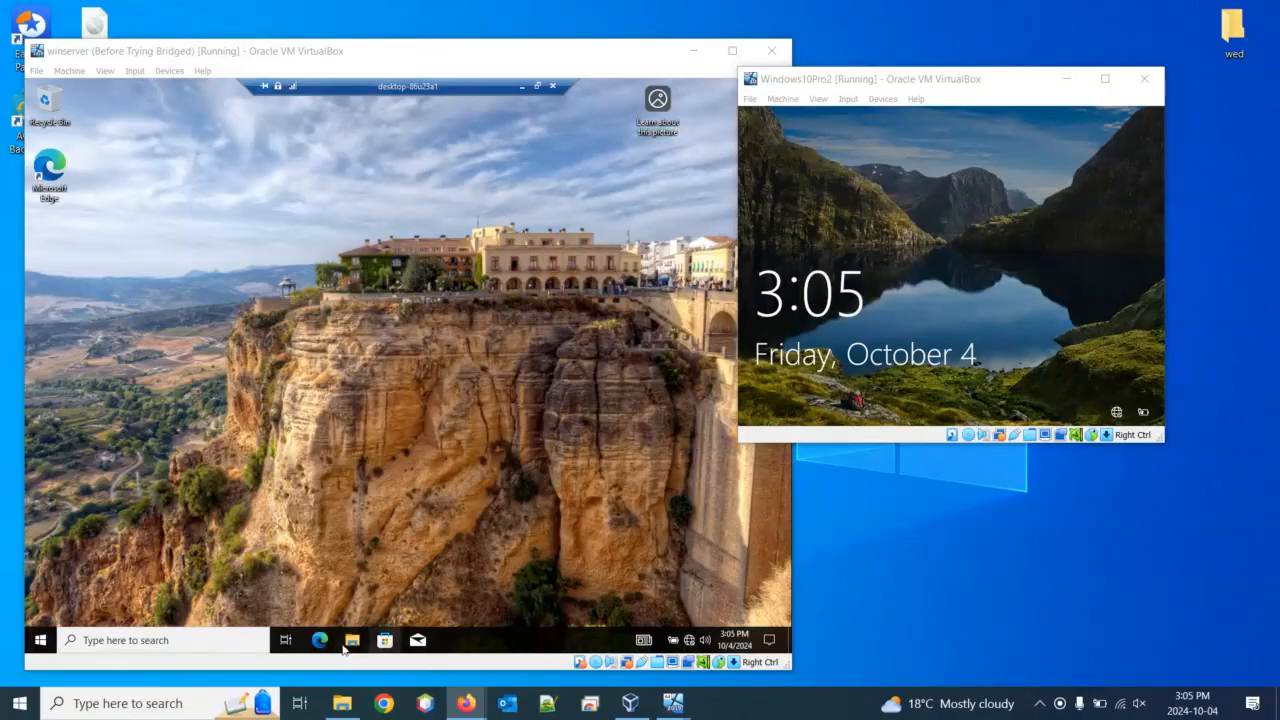
click(354, 636)
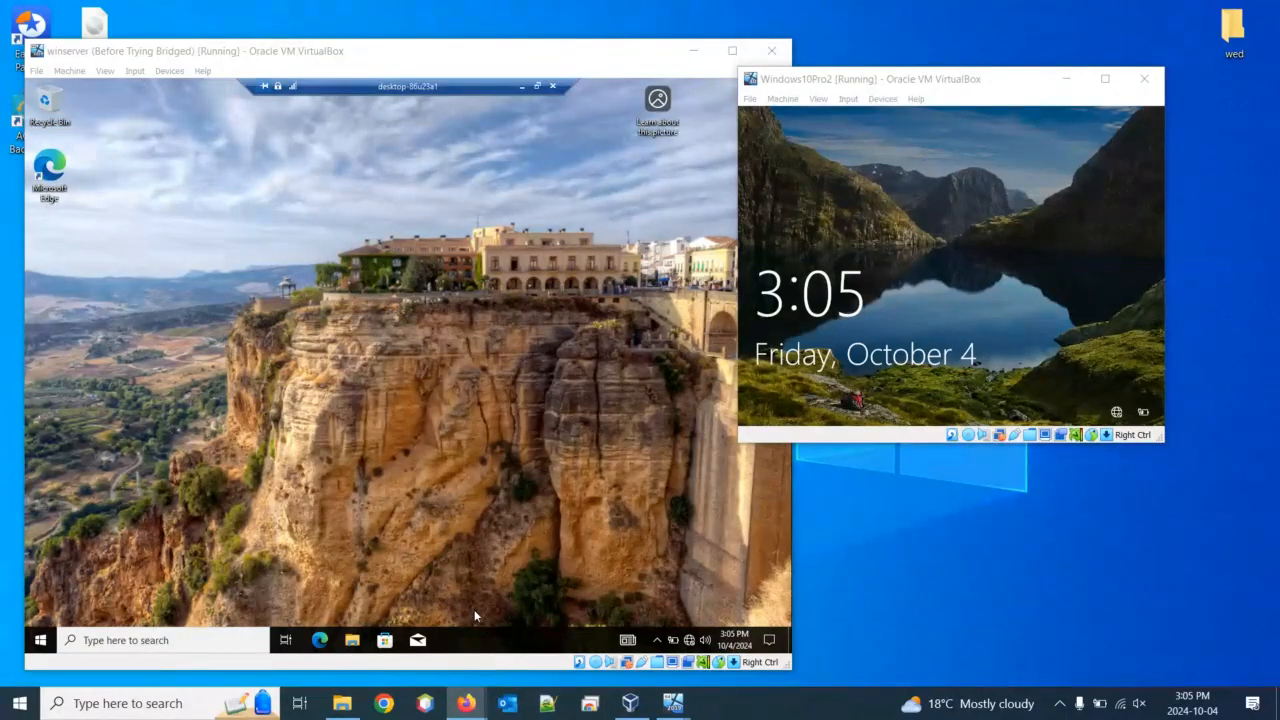
click(360, 648)
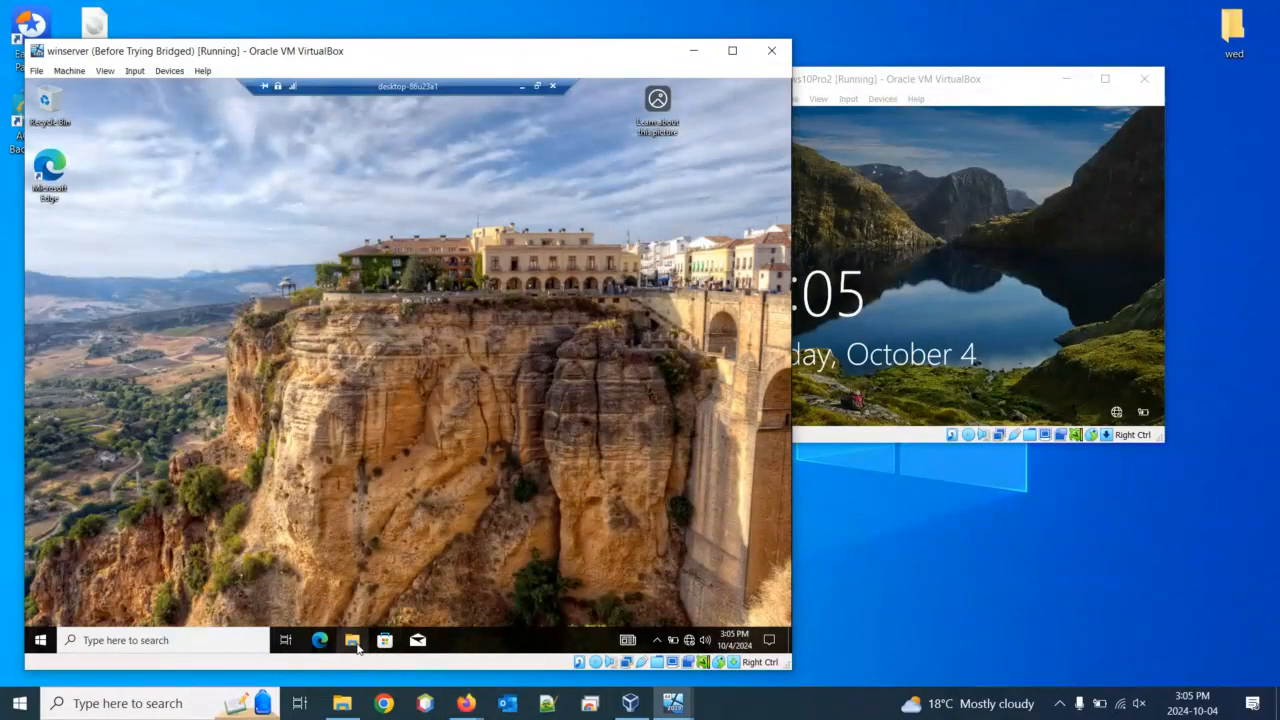
Browse This PC > Local Disk (C:) > Users on the remote machine, then close Explorer
click(352, 641)
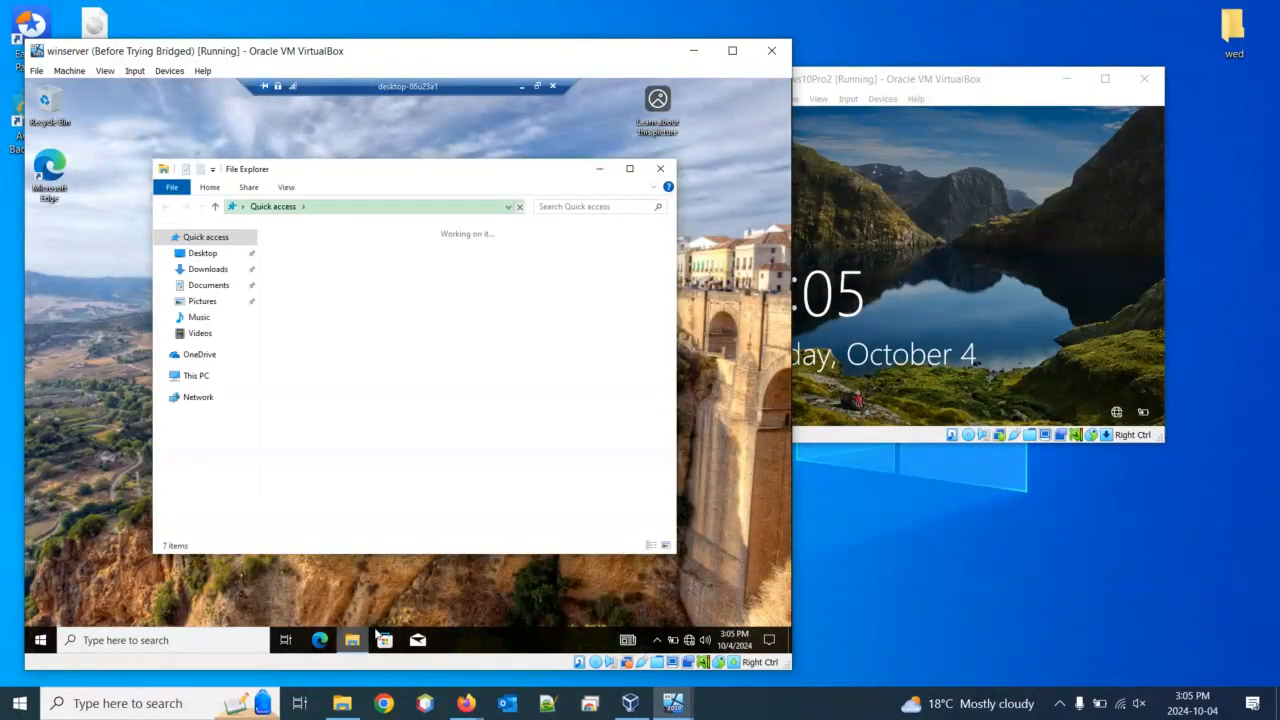
click(205, 379)
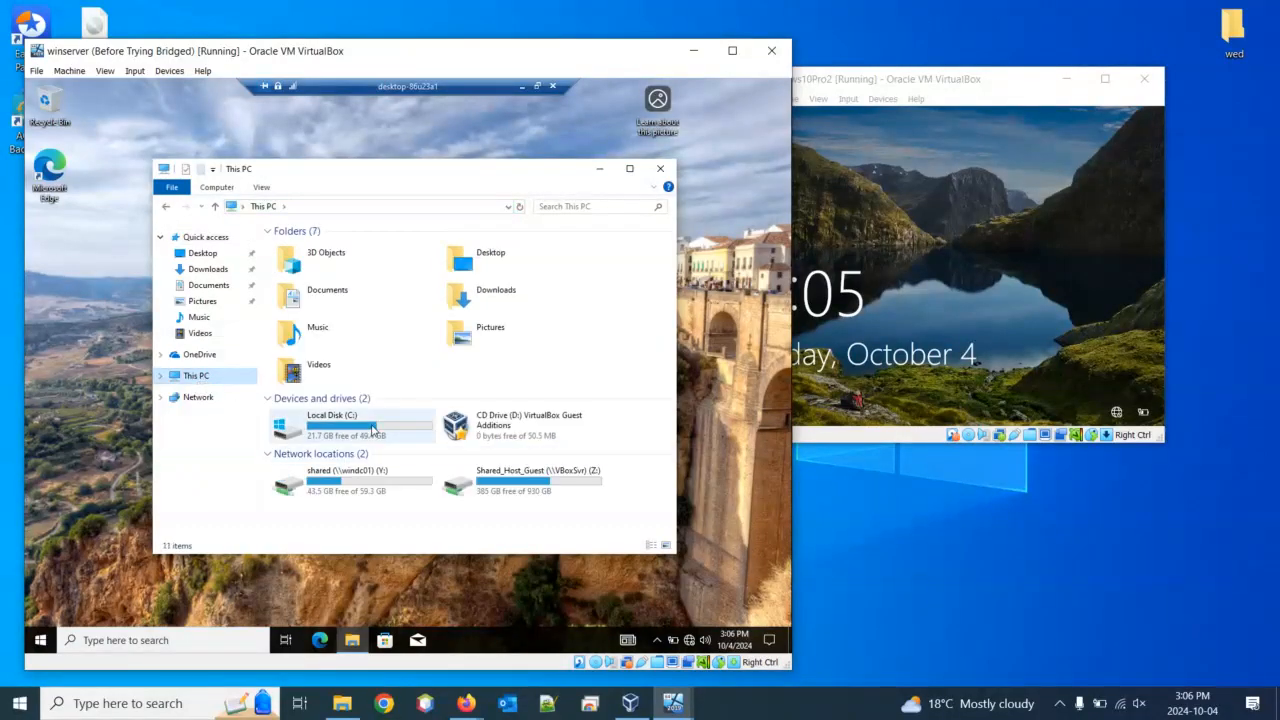
click(372, 429)
double_click(372, 429)
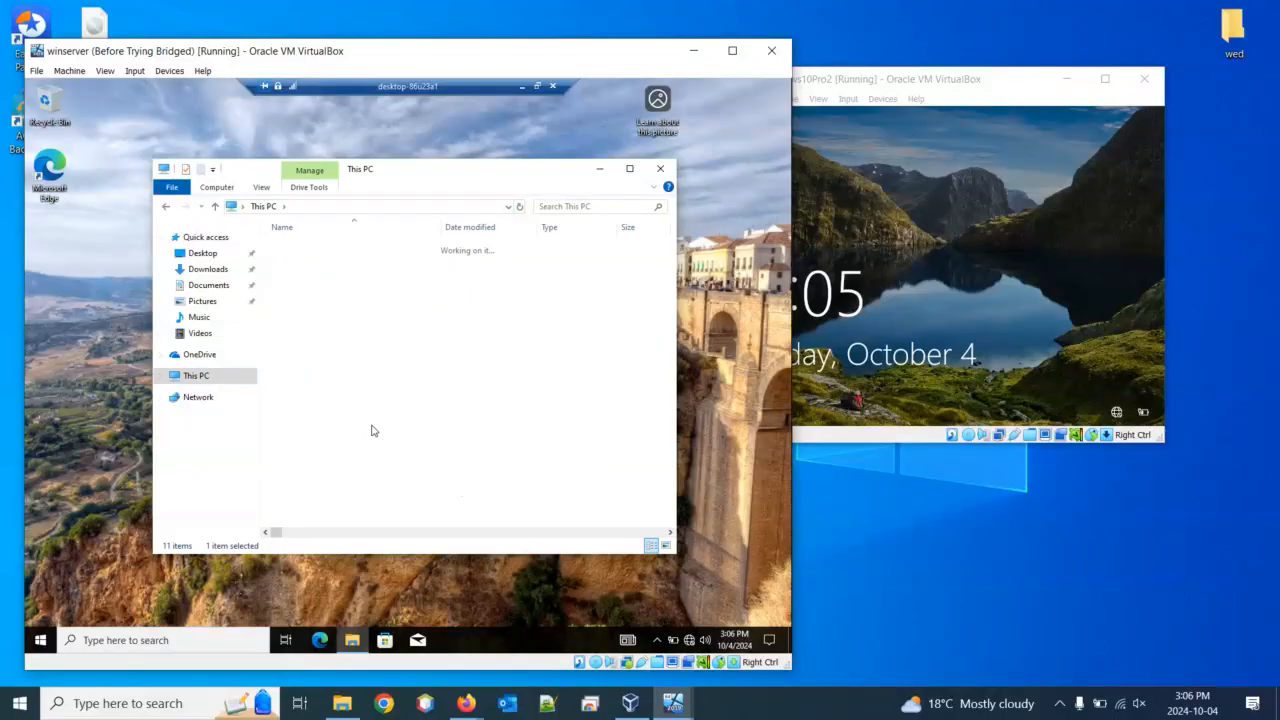
double_click(294, 304)
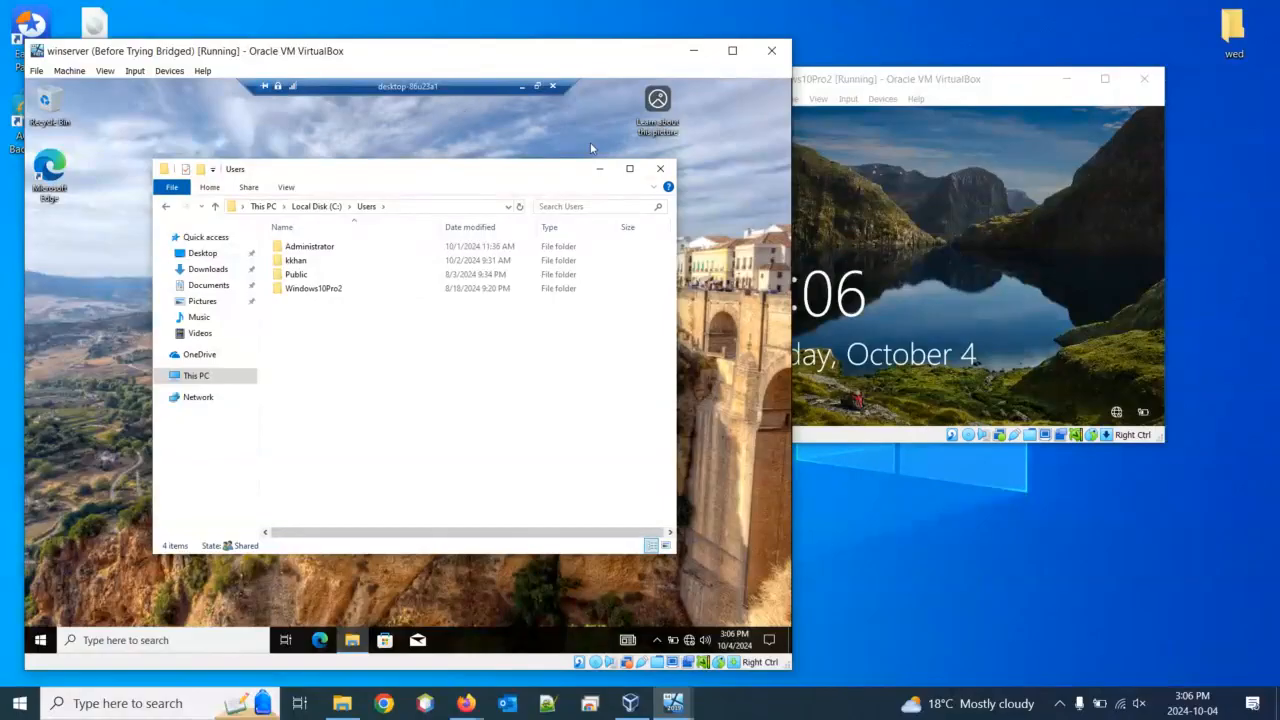
click(661, 170)
Close the remote desktop connection bar and confirm the disconnect with OK
click(554, 86)
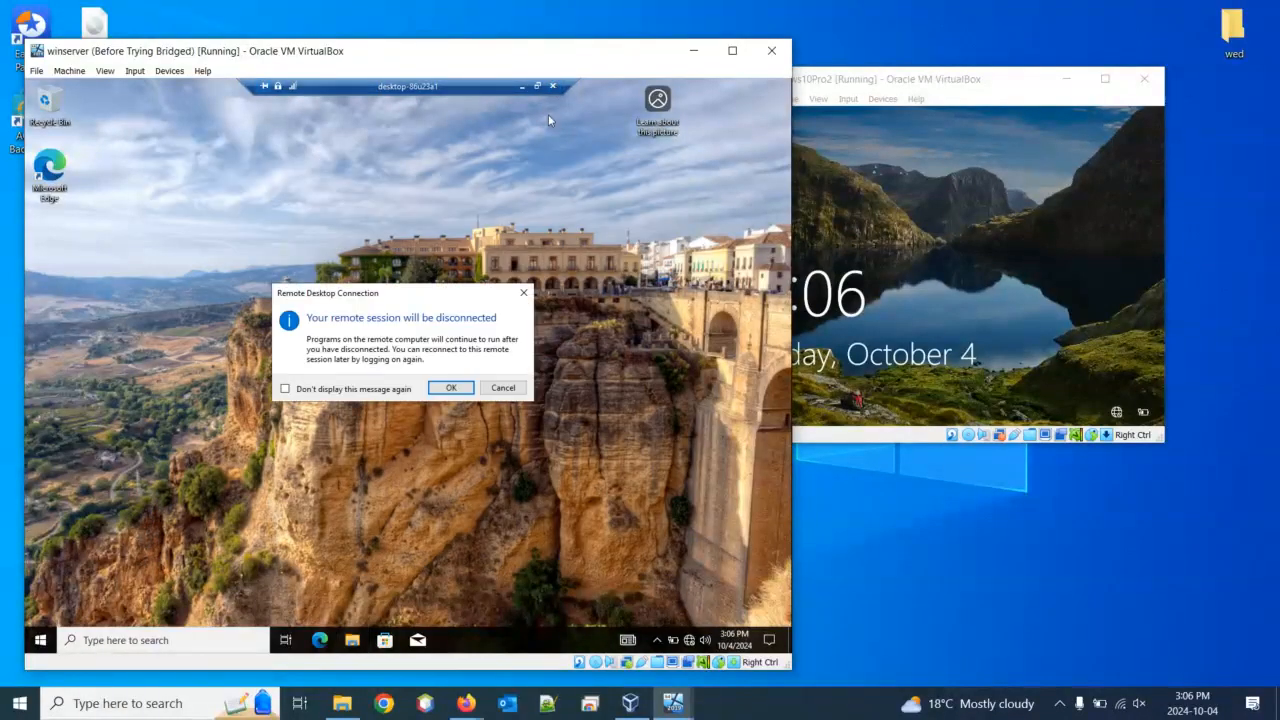
click(461, 389)
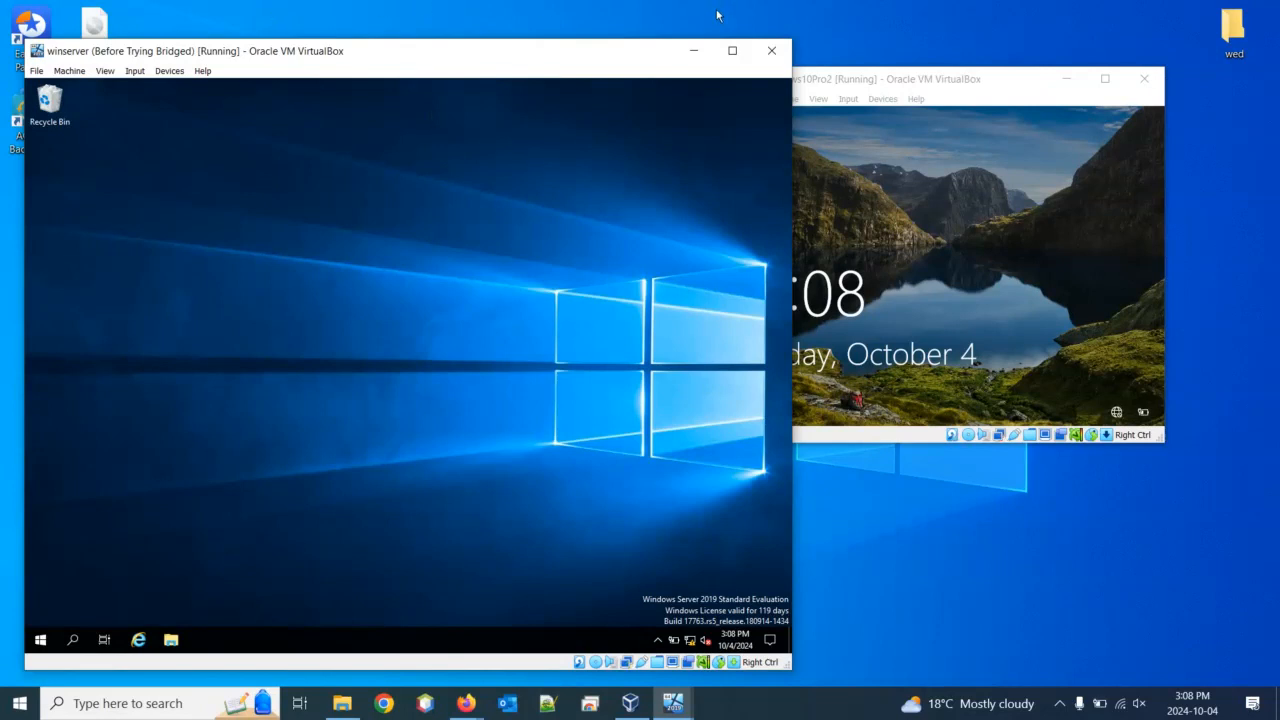
Maximize the Windows10Pro2 window and send it Ctrl-Alt-Del via Input > Keyboard
double_click(869, 84)
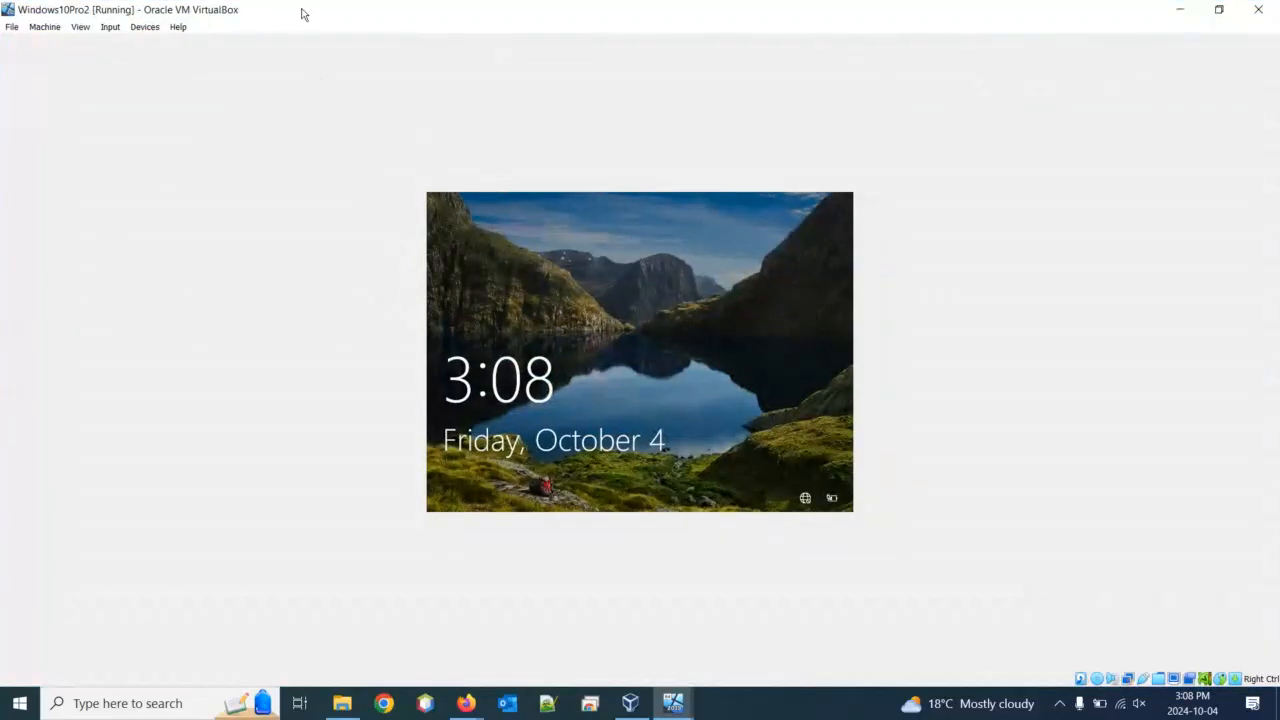
click(110, 28)
mouse_move(140, 43)
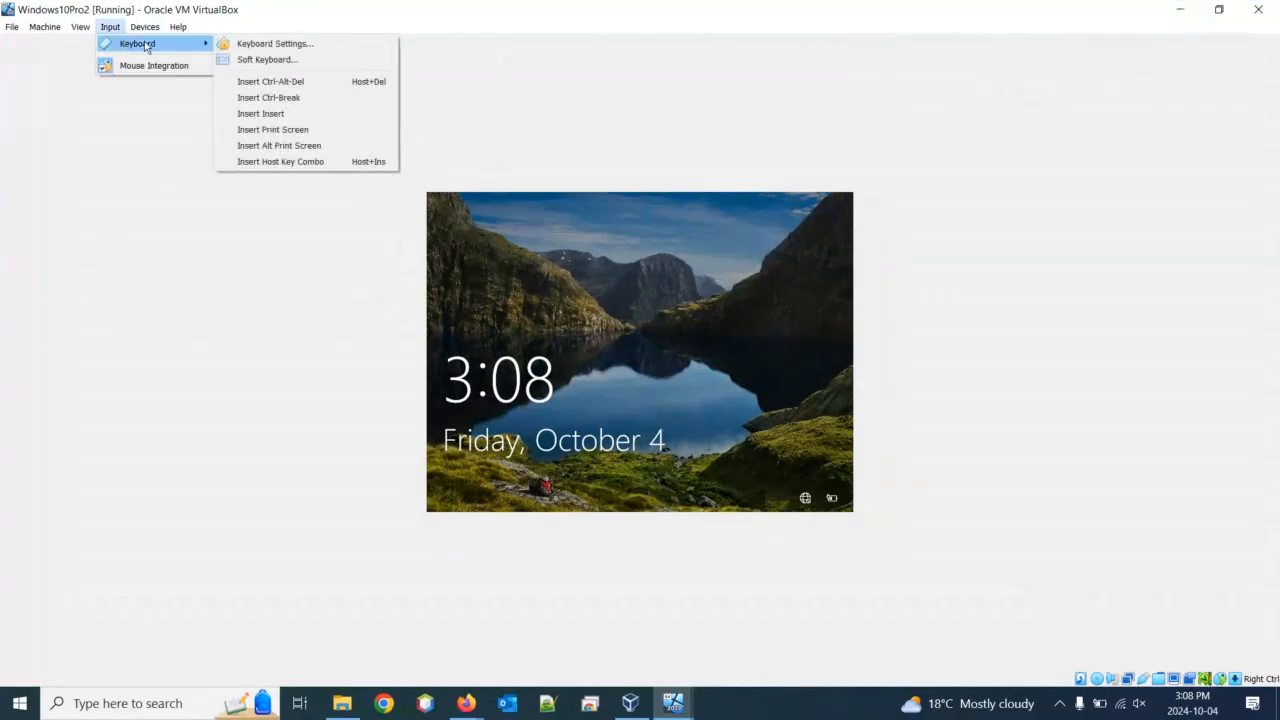
click(258, 80)
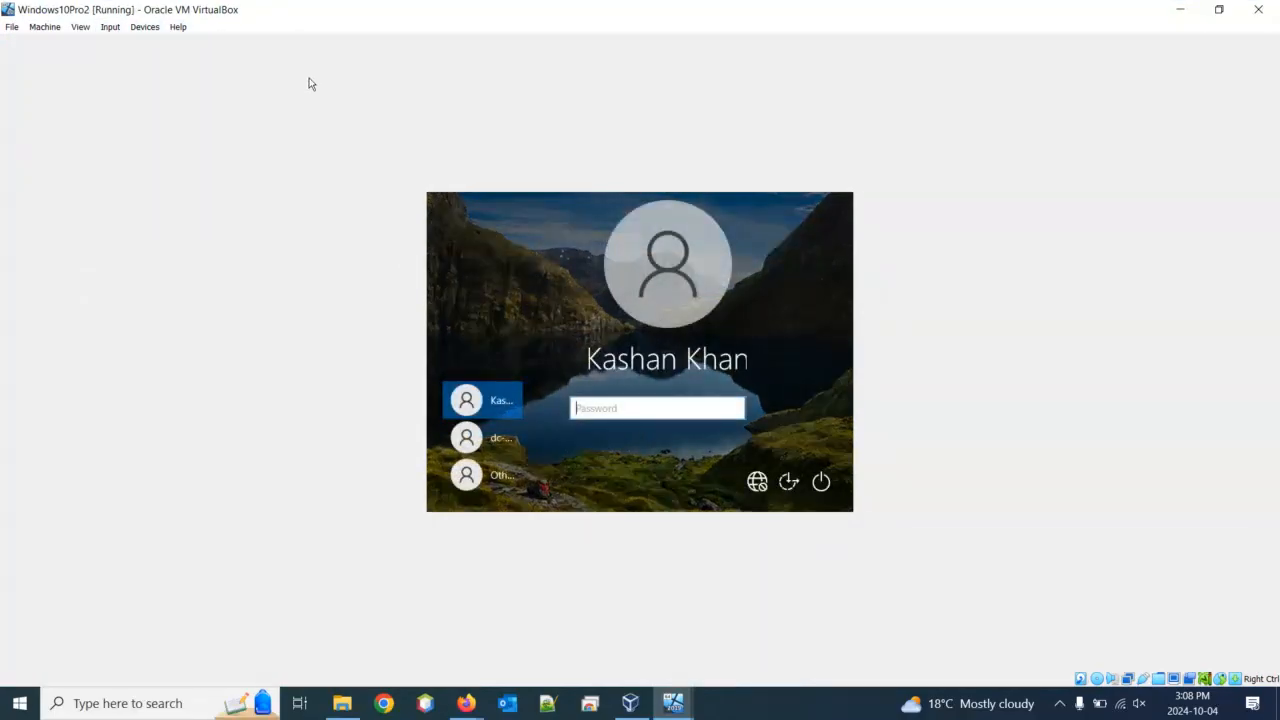
Restore and resize the Windows10Pro2 window, then switch it to View > Scaled Mode
double_click(453, 7)
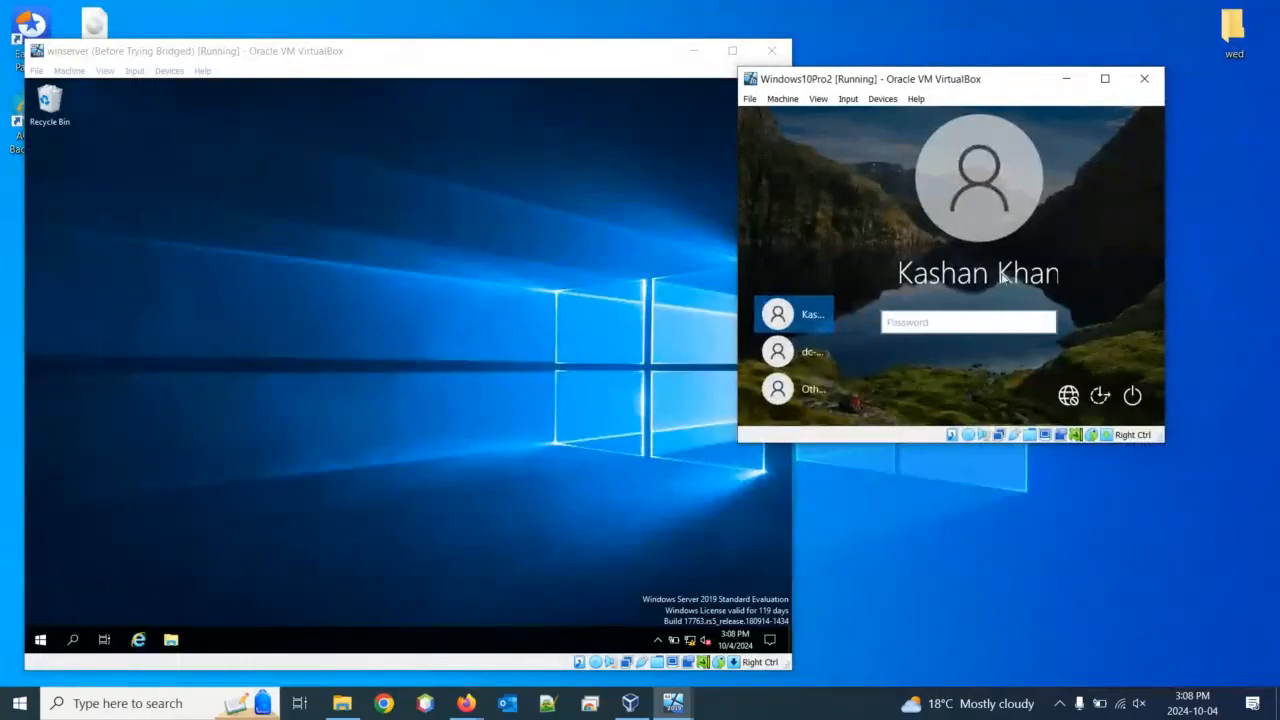
drag(1165, 437, 1232, 480)
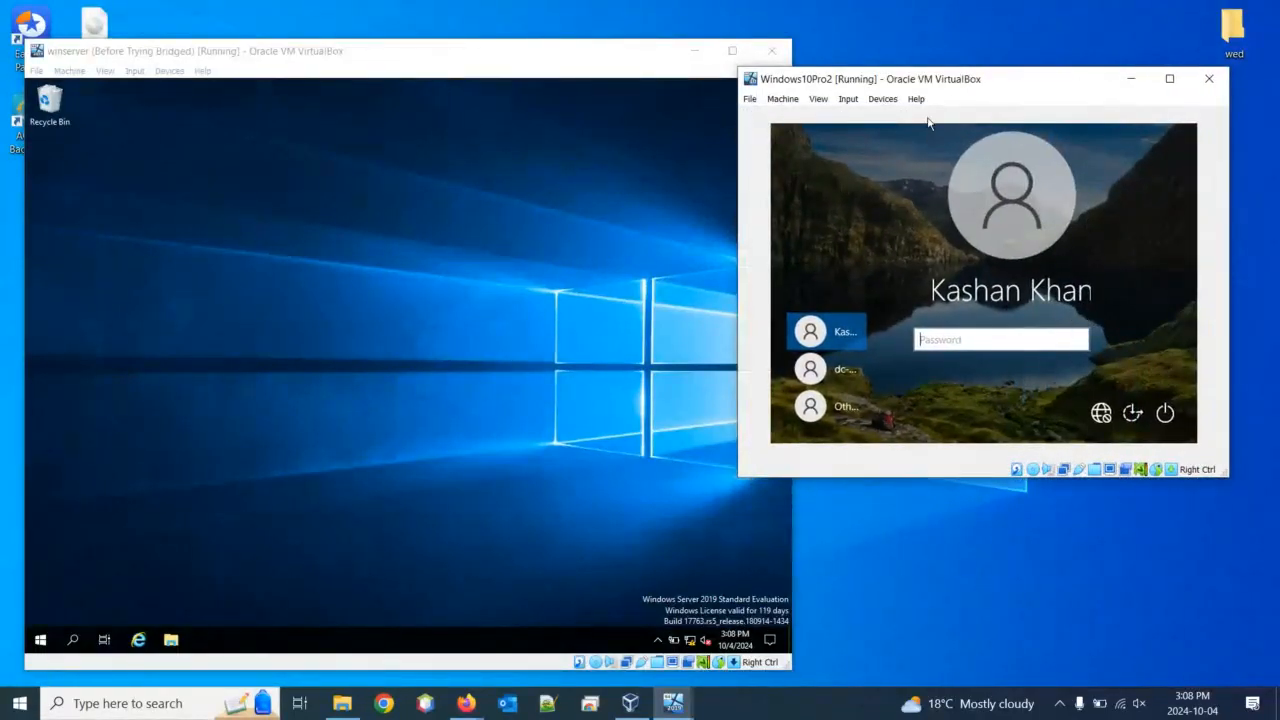
drag(875, 80, 571, 69)
click(514, 87)
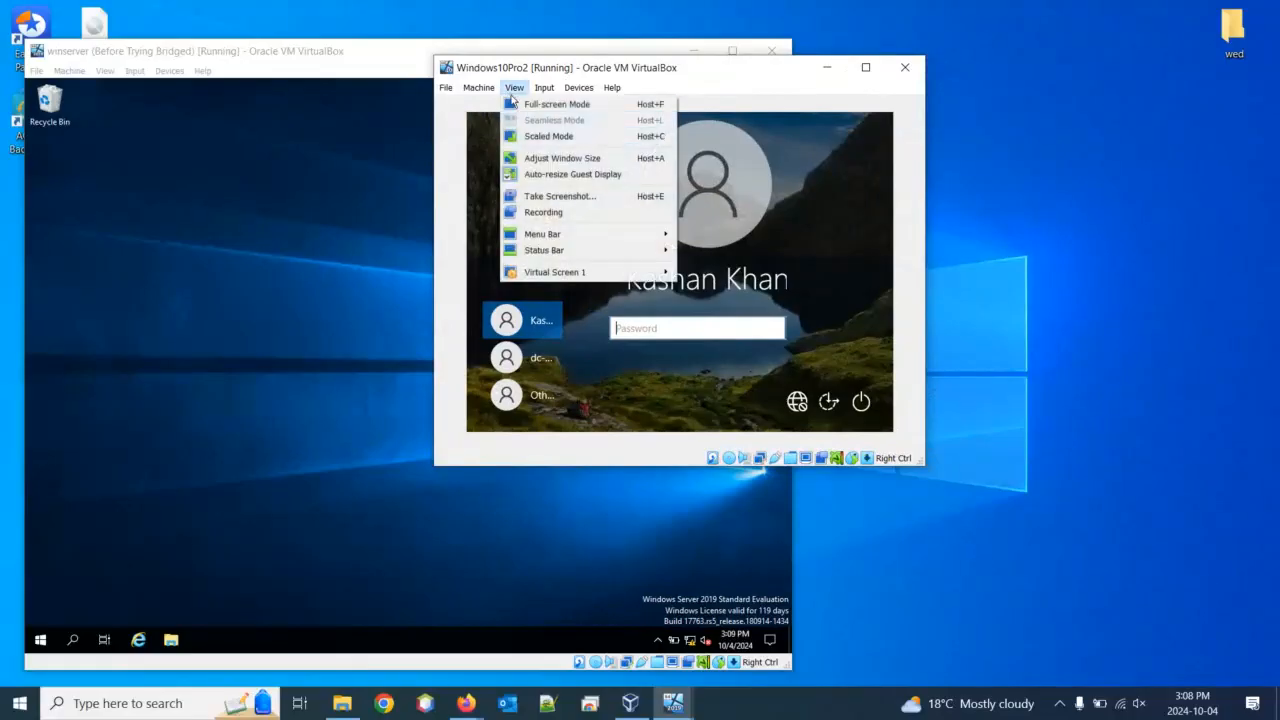
click(601, 140)
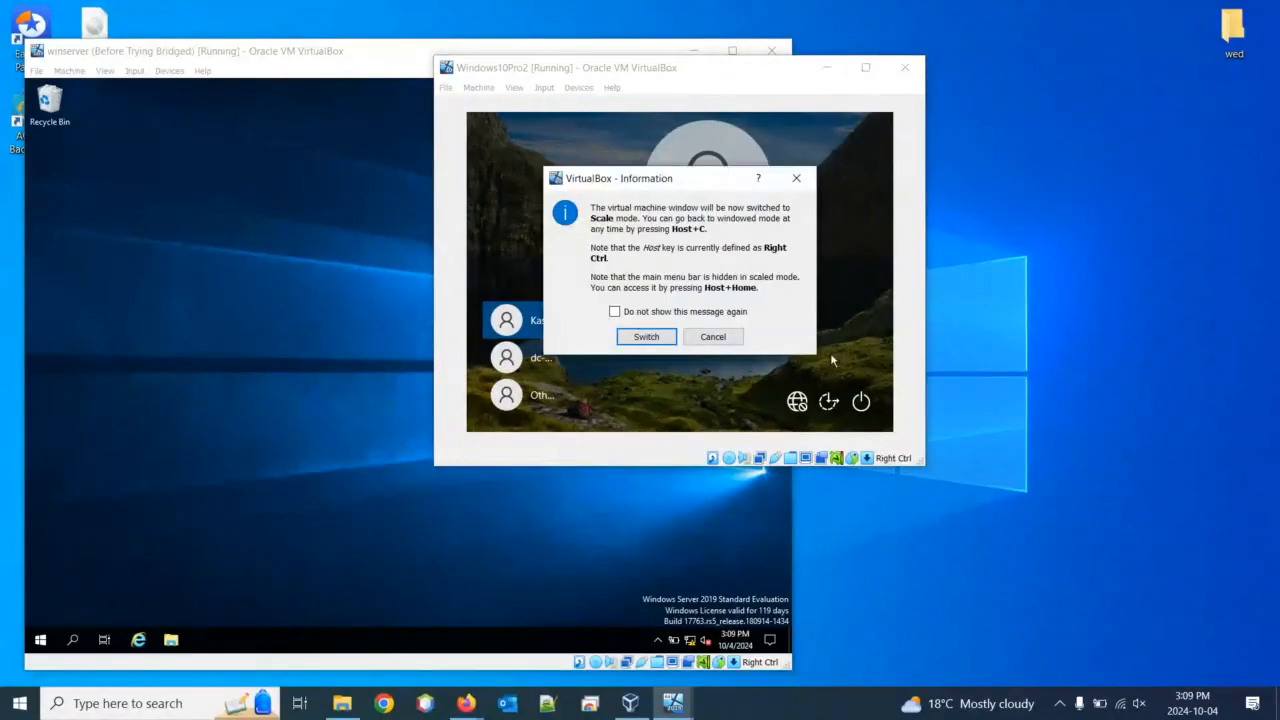
click(640, 336)
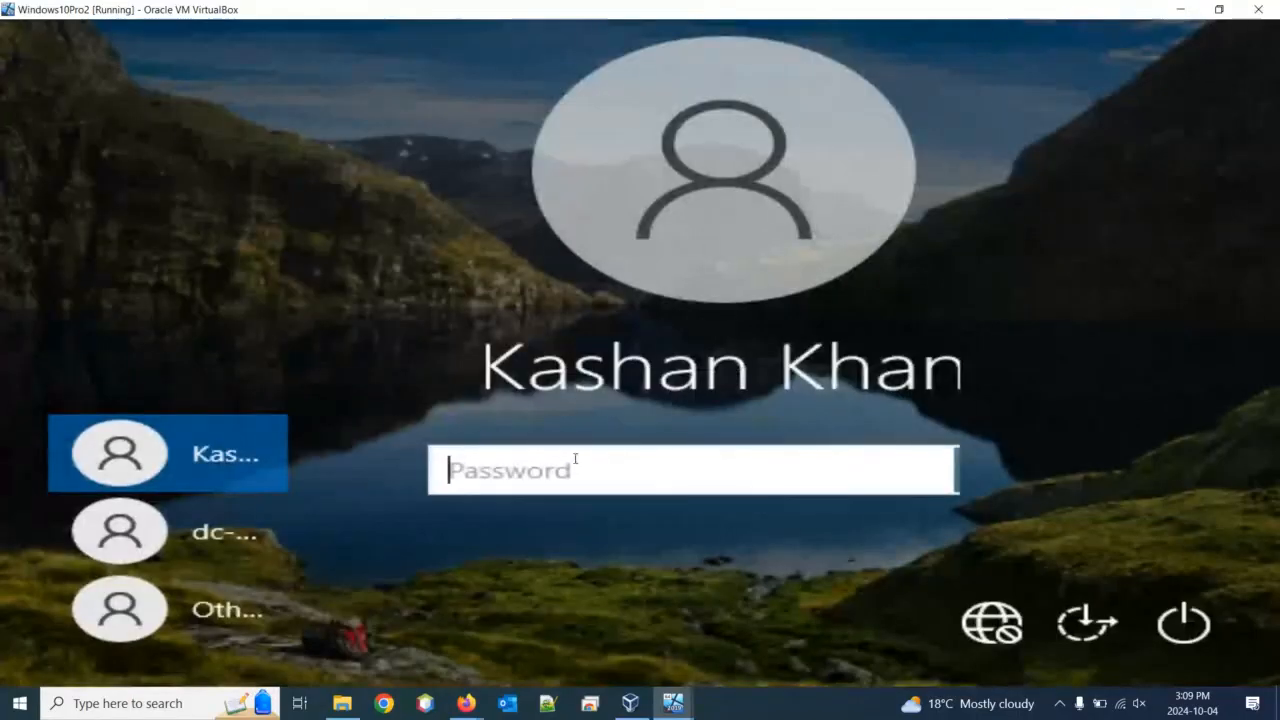
double_click(585, 13)
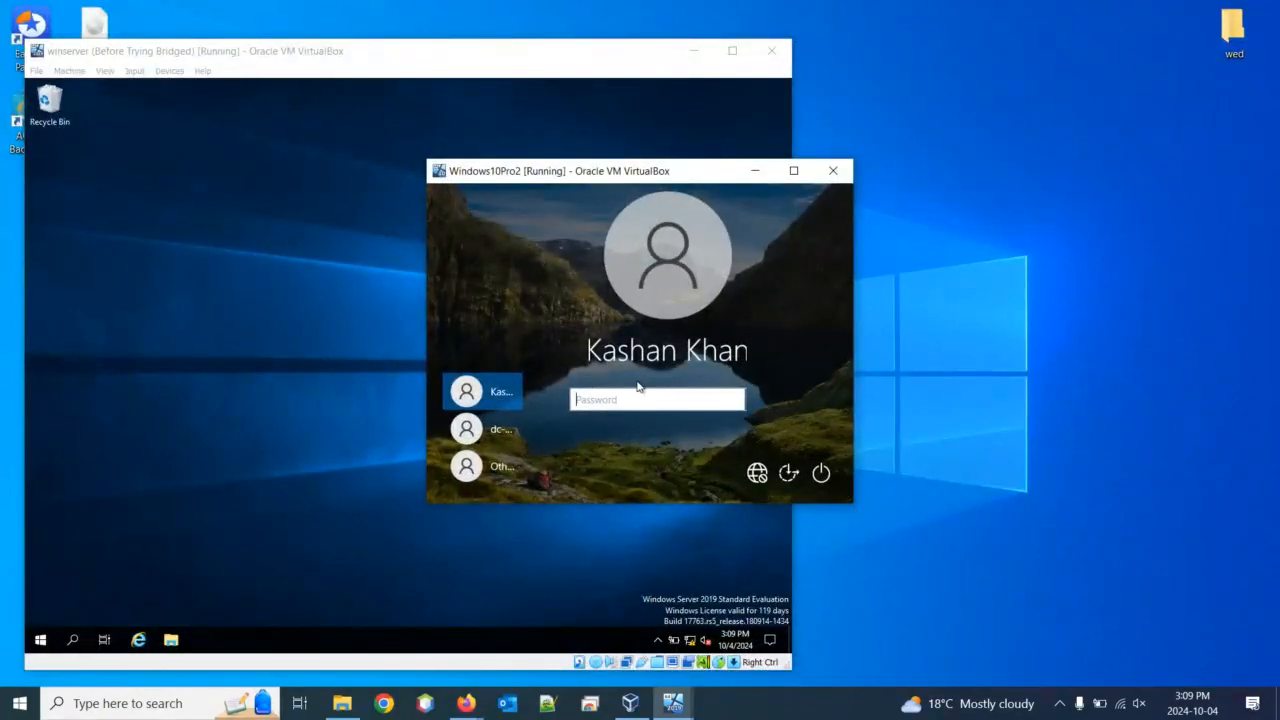
Sign in to the Windows10Pro2 VM with the account password, correcting a mistyped entry
text(•••••••••)
key(BackSpace)
key(BackSpace)
key(BackSpace)
key(BackSpace)
key(BackSpace)
key(BackSpace)
key(BackSpace)
key(BackSpace)
key(BackSpace)
text(••••••••••••)
key(Return)
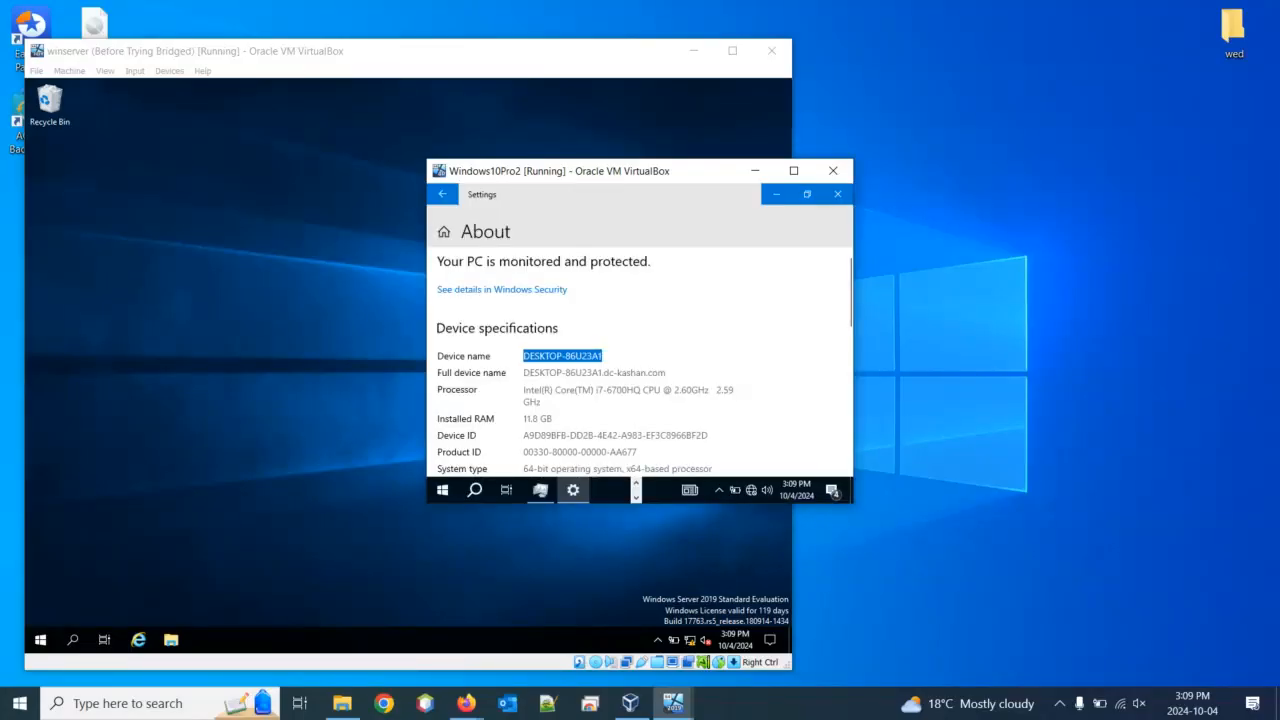
Close the About page, File Explorer and Task Manager in the guest, then un-maximize its window
double_click(718, 172)
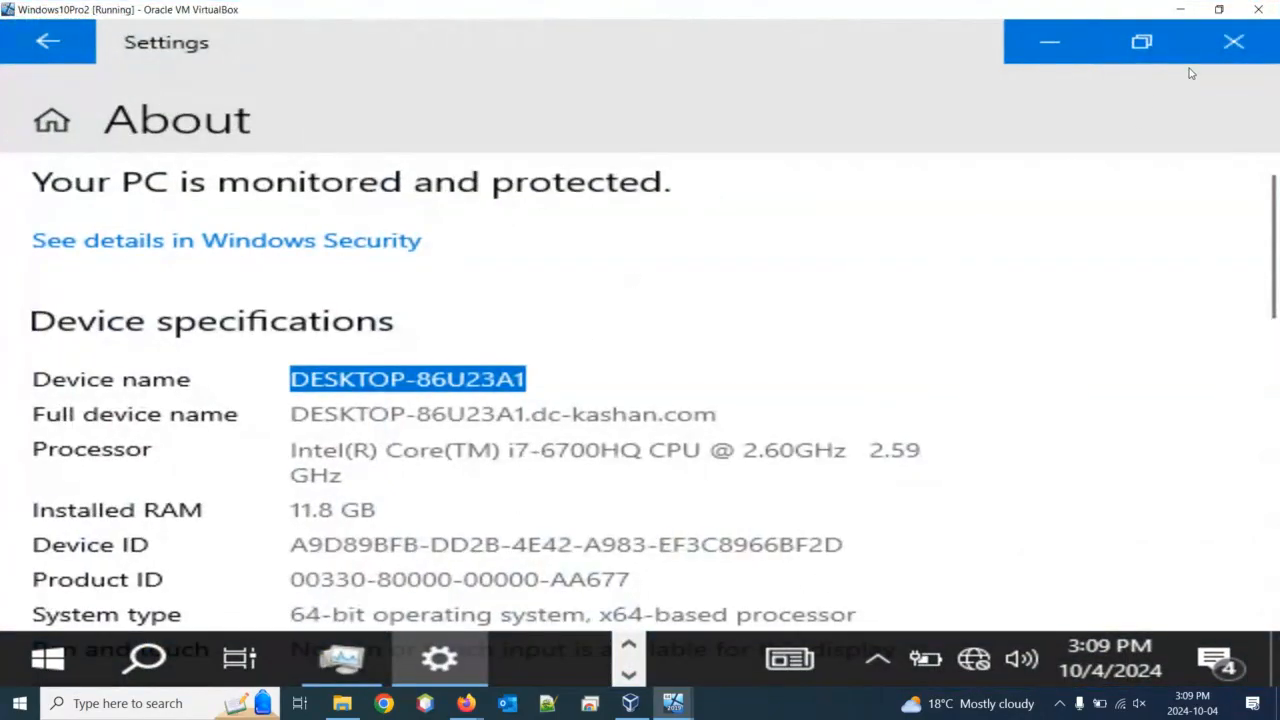
click(1236, 45)
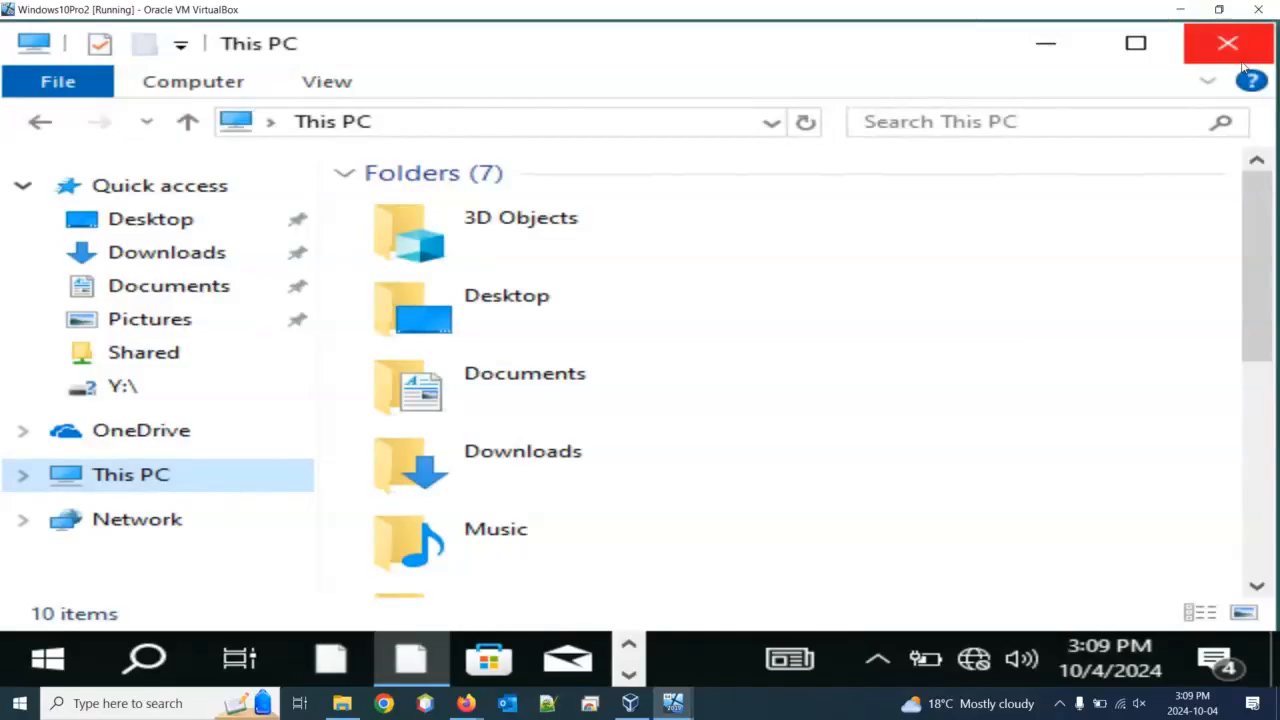
click(1228, 50)
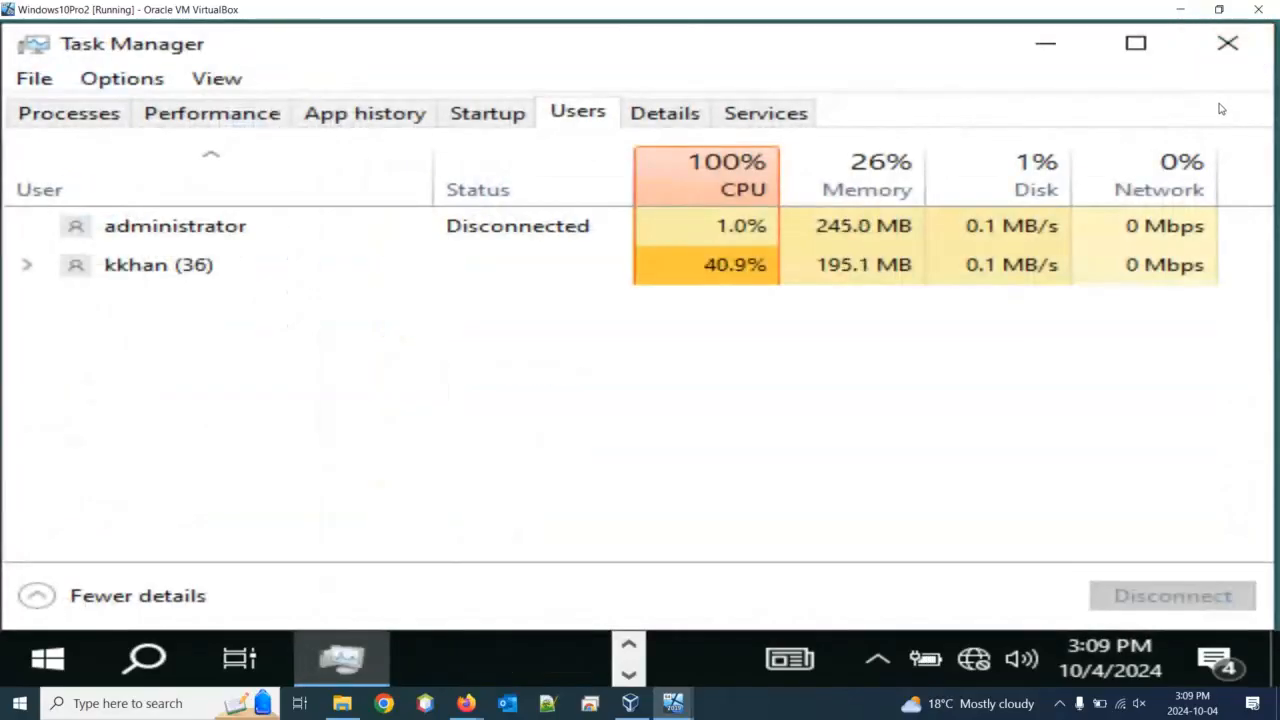
click(1228, 45)
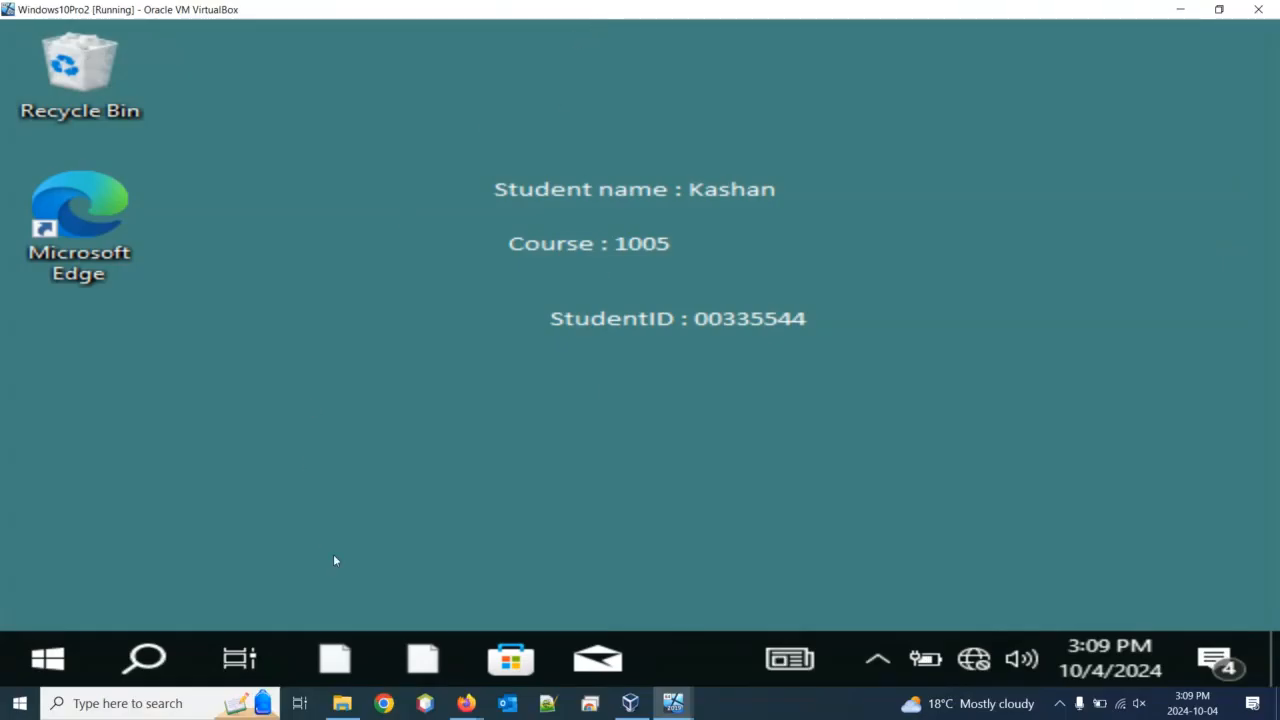
drag(409, 8, 612, 168)
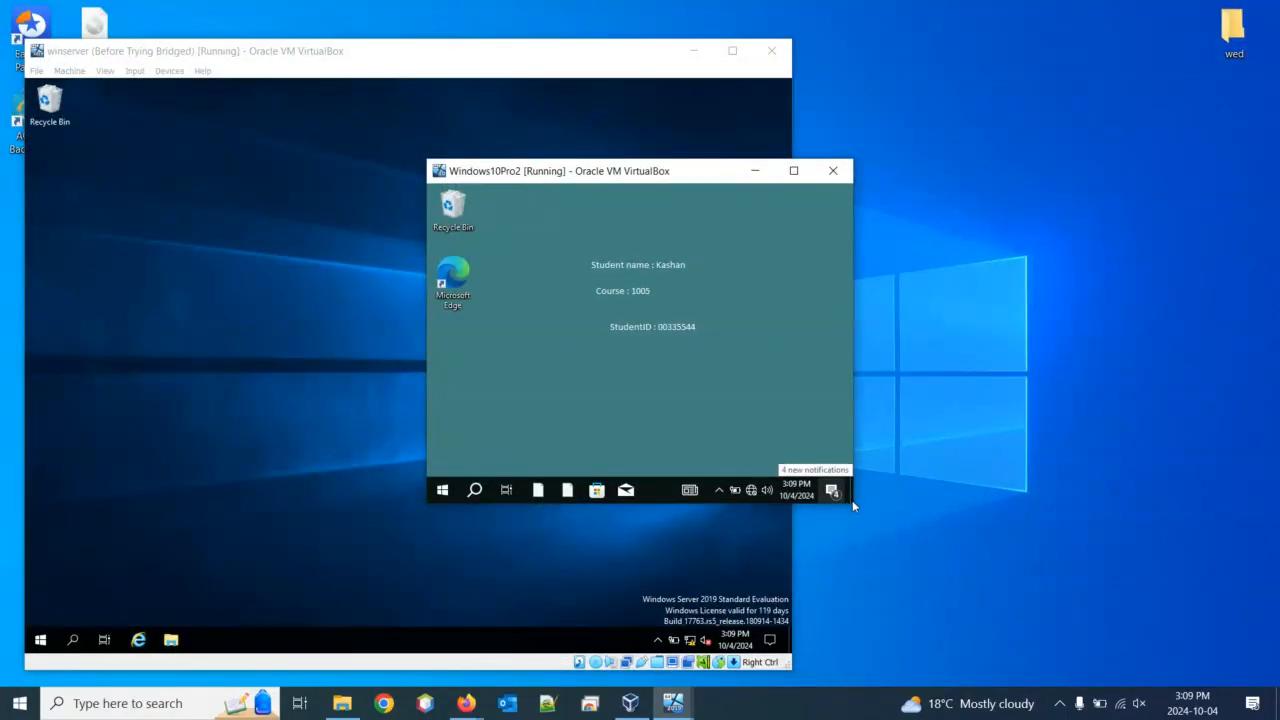
Exit scaled mode with Host+C, enlarge the Windows10Pro2 window, and check the guest Start menu
key(ctrl+c)
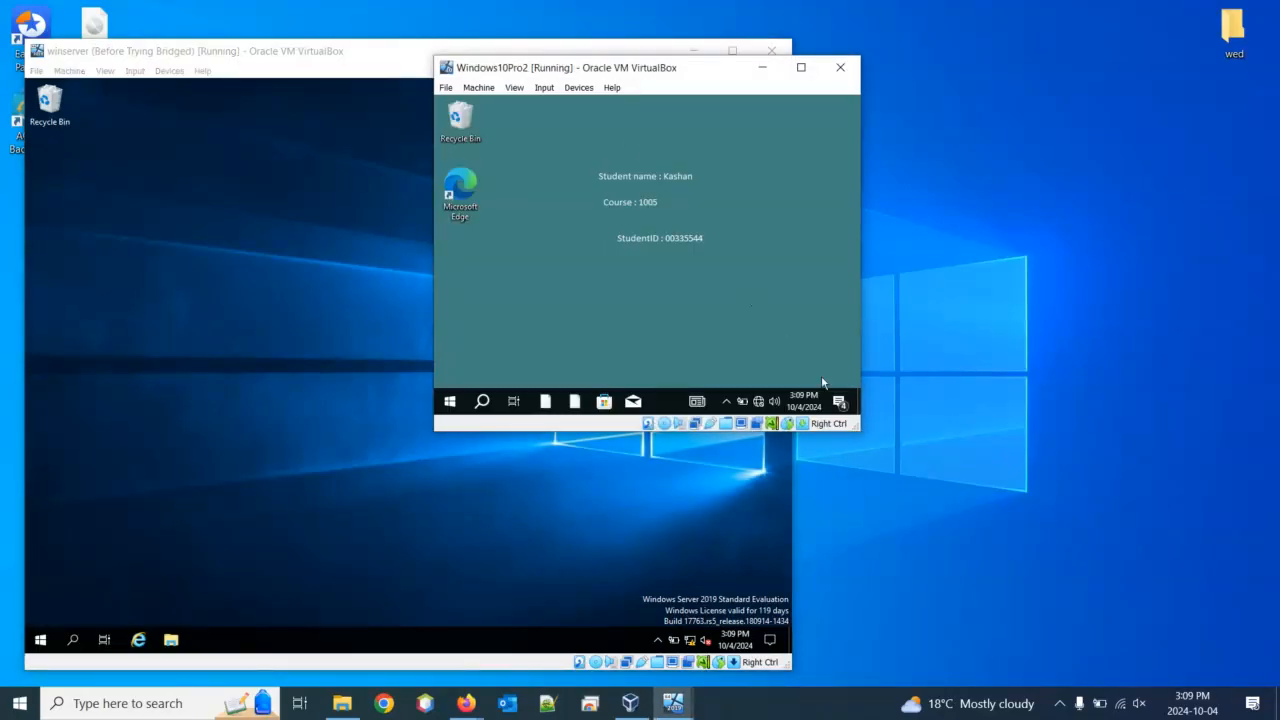
drag(857, 428, 1187, 621)
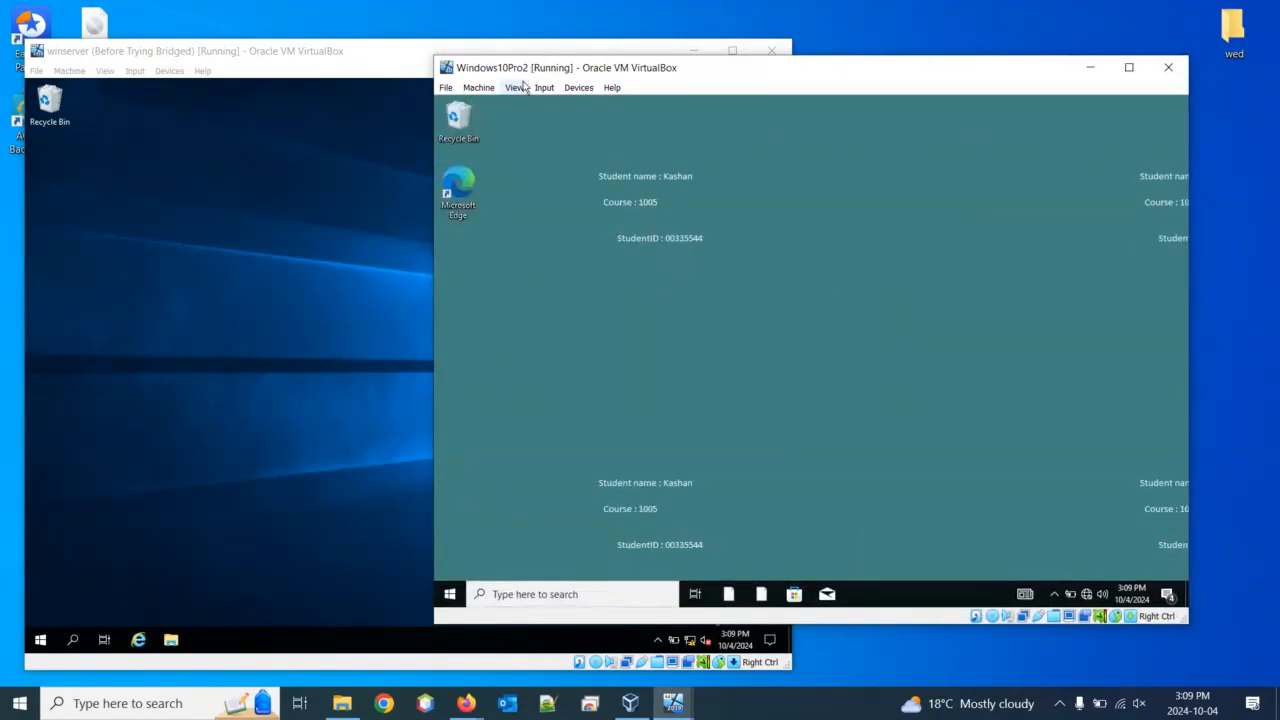
click(544, 598)
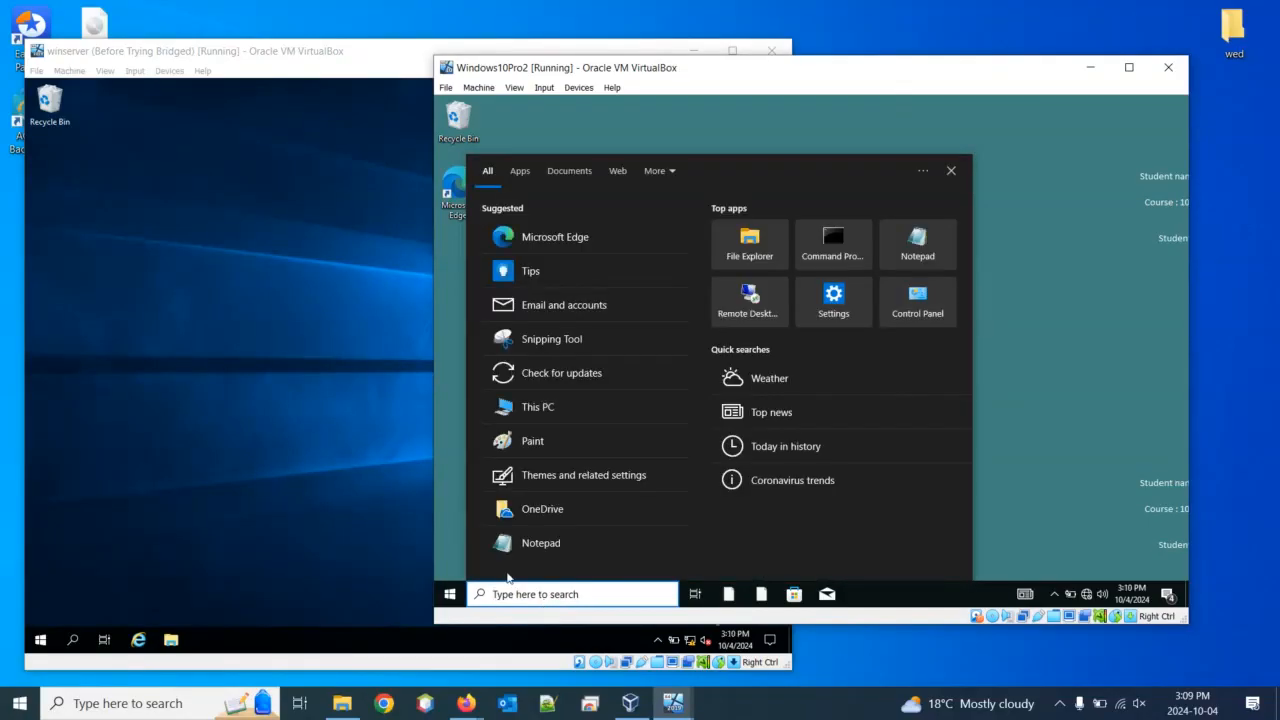
click(453, 597)
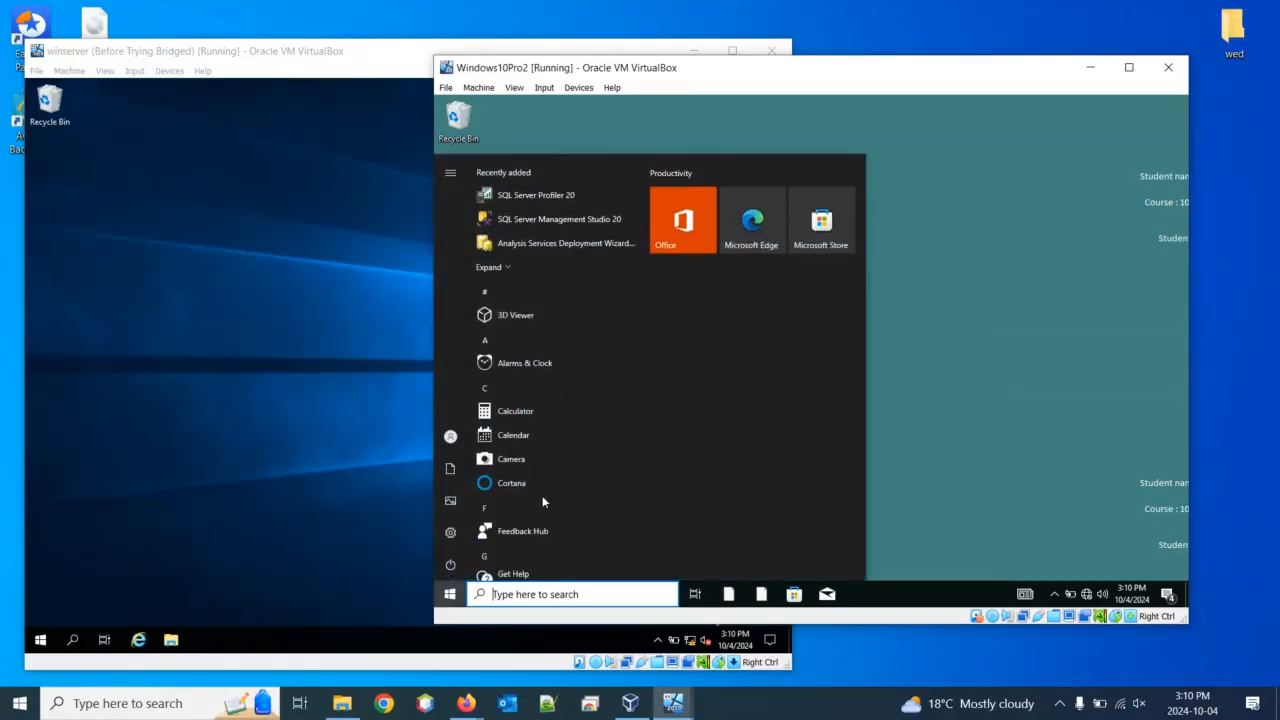
click(450, 594)
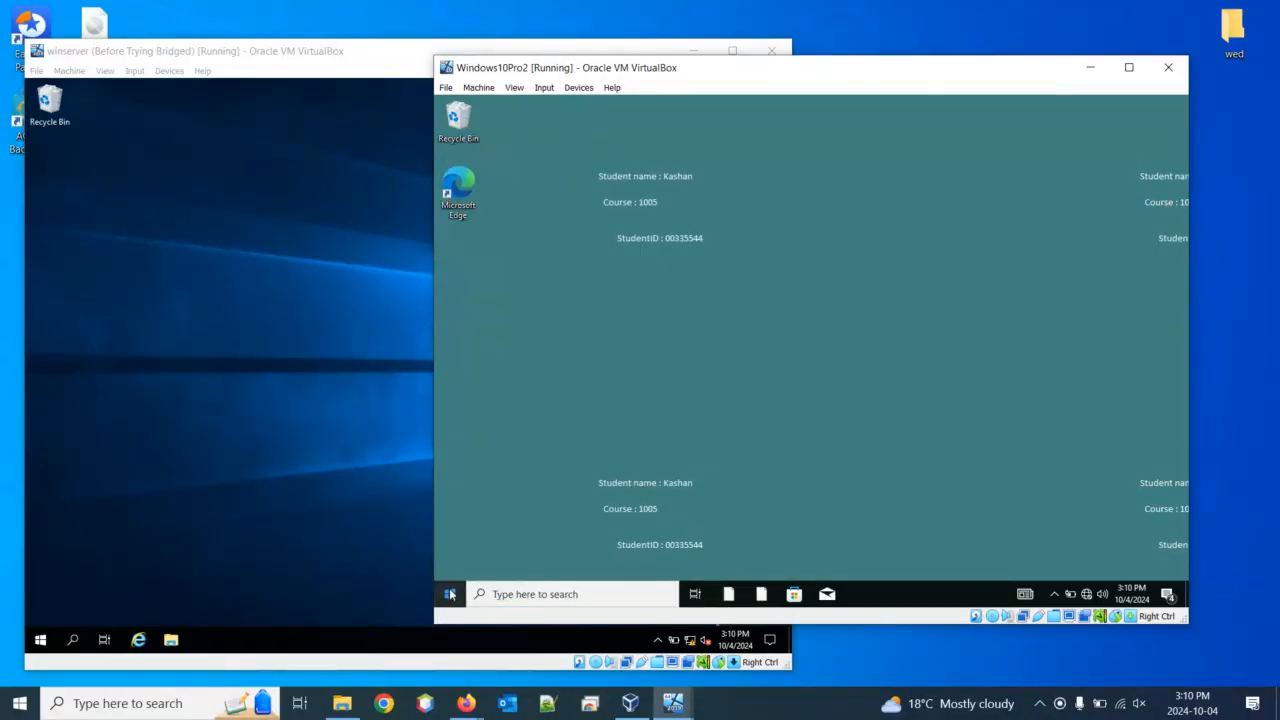
Run 'control panel' from Win+R in the guest and open User Accounts
click(450, 594)
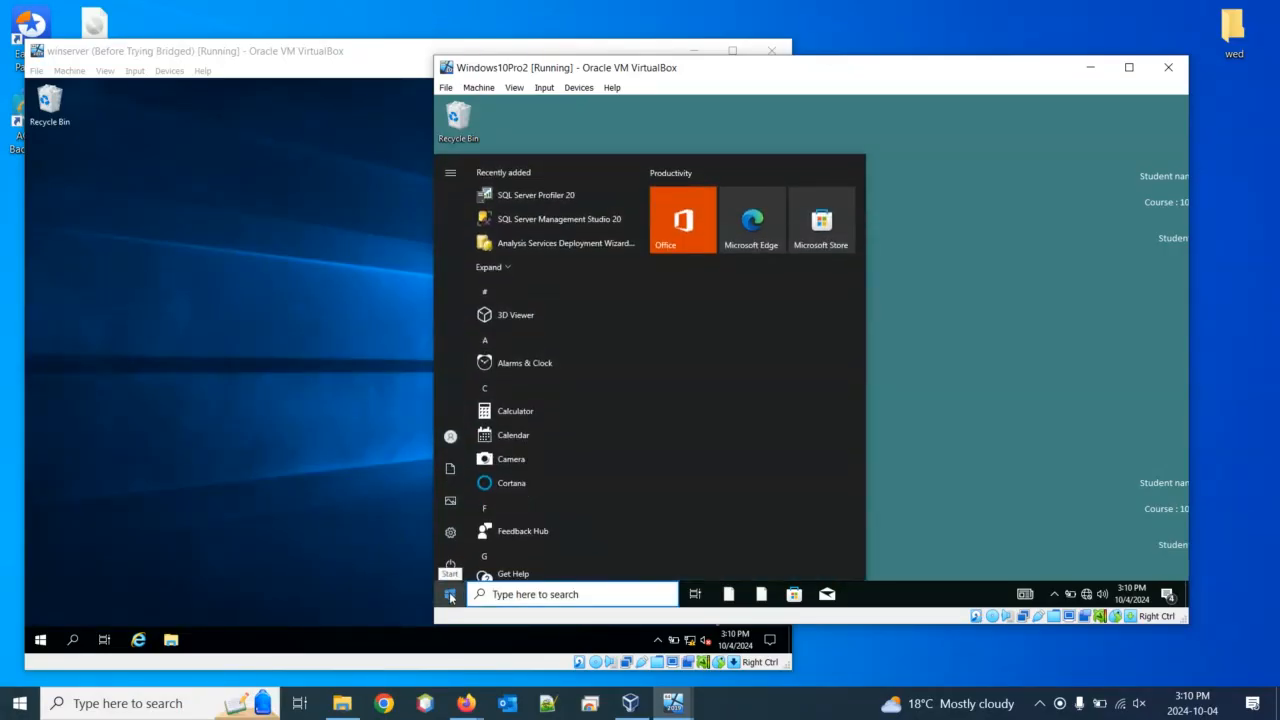
click(450, 595)
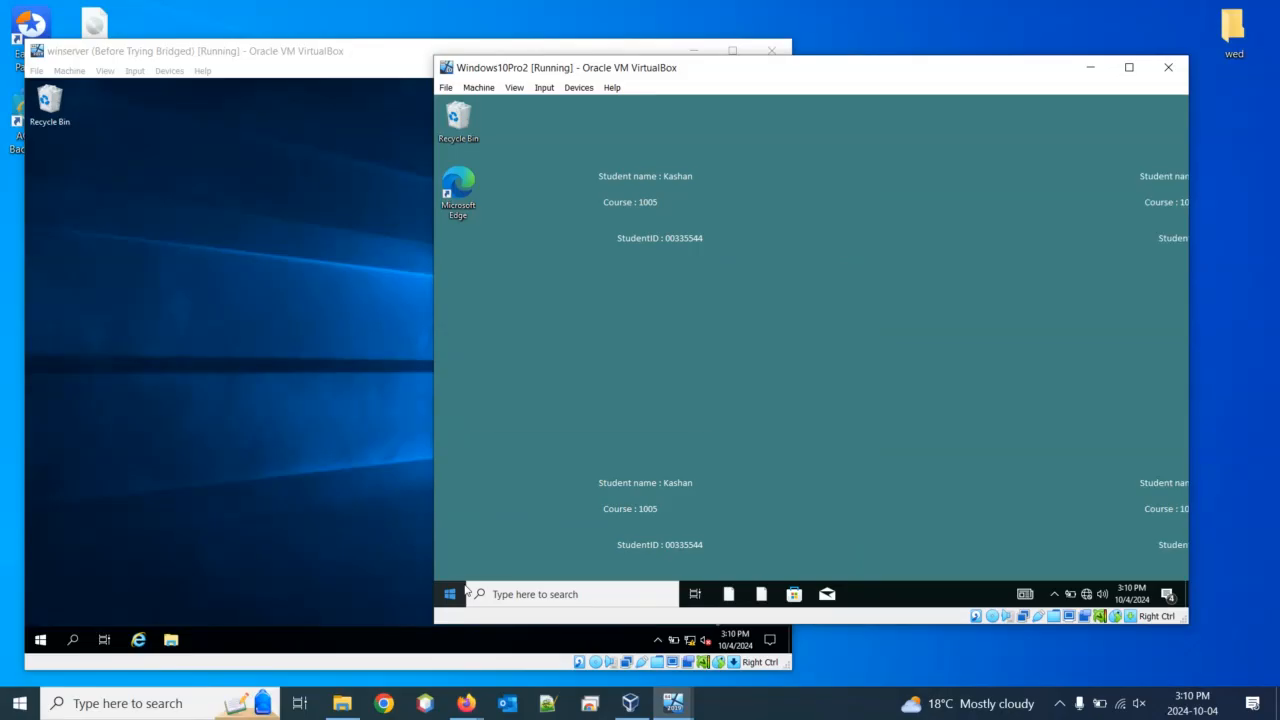
key(super+r)
text(co)
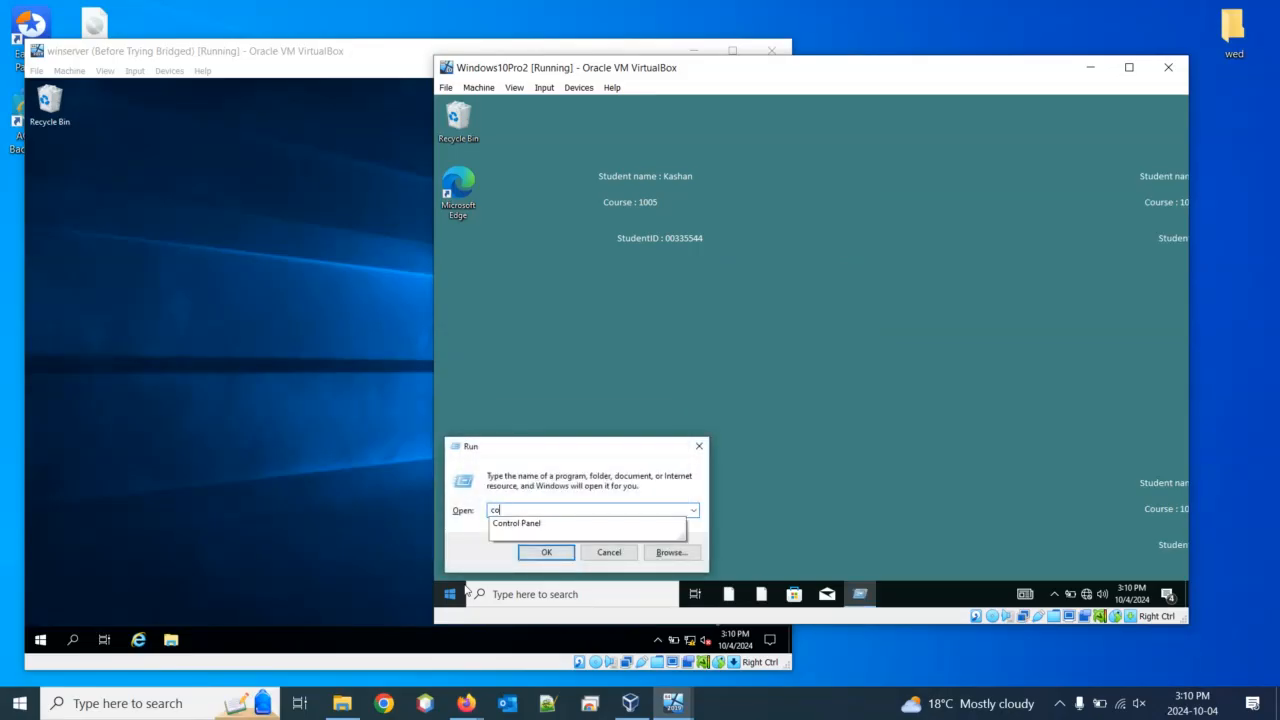
text(ntrol panel)
key(Return)
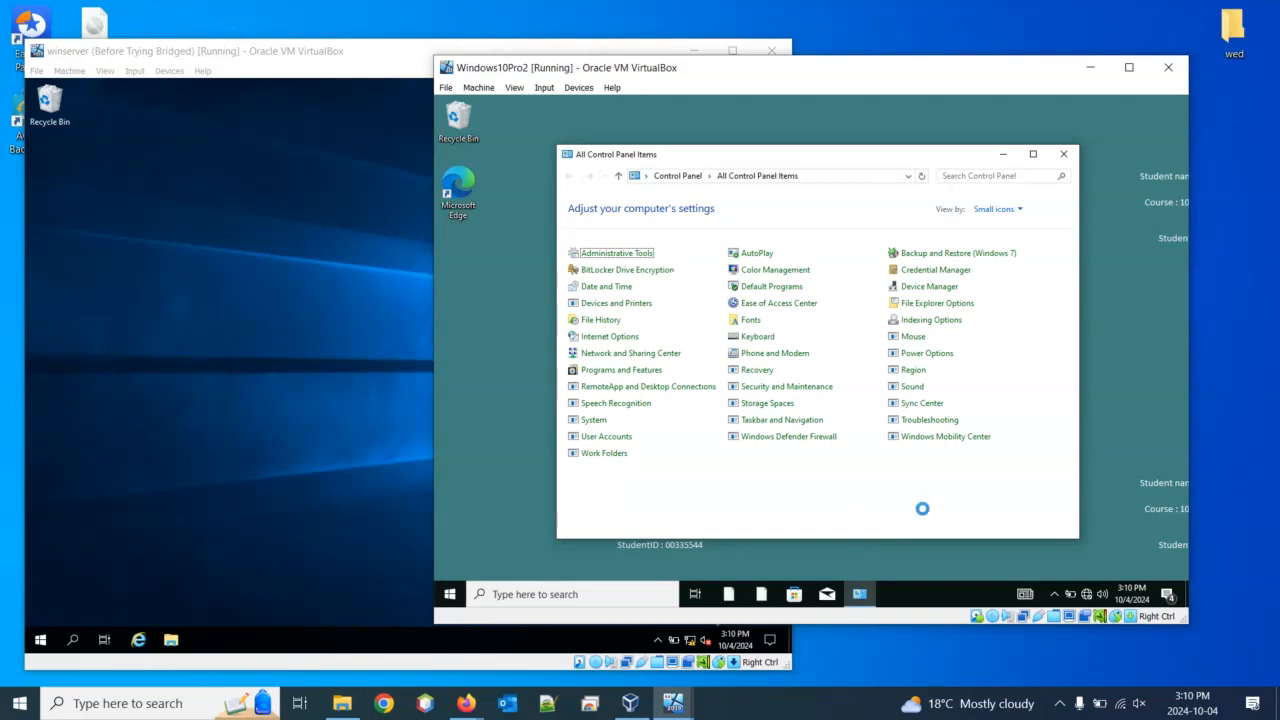
click(607, 436)
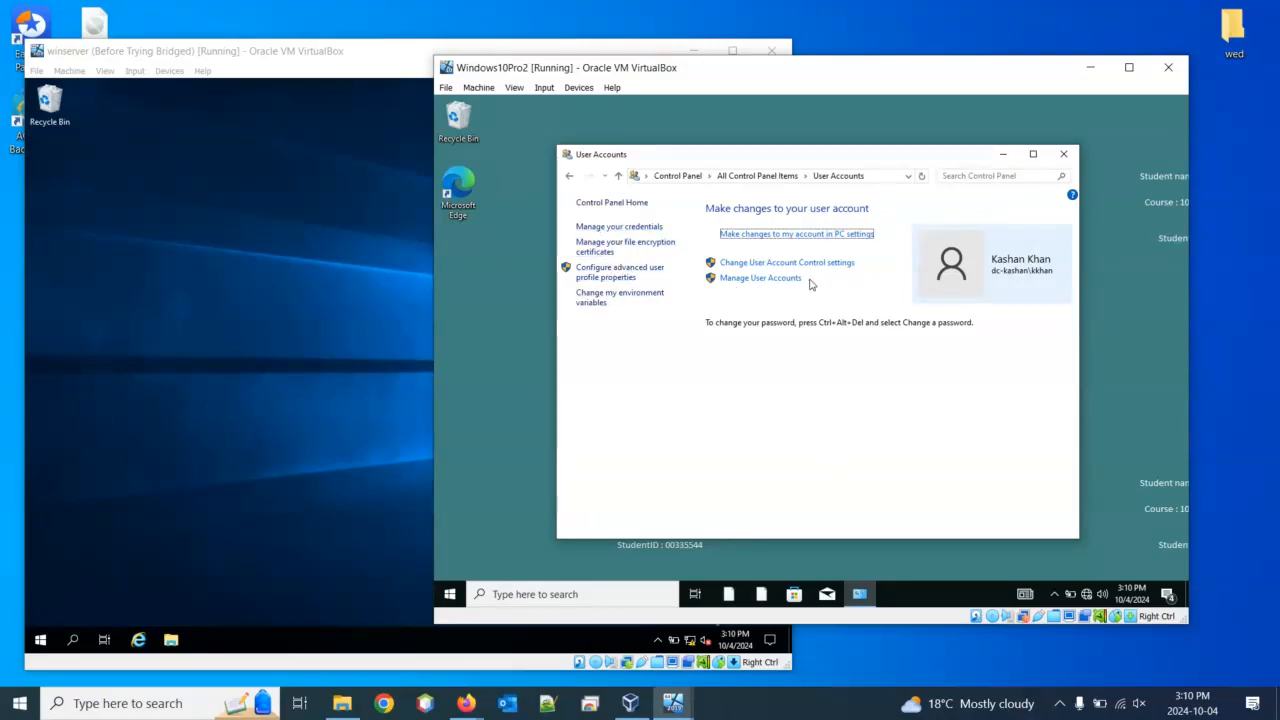
Open Manage User Accounts and elevate with the administrator user name and its password
click(760, 278)
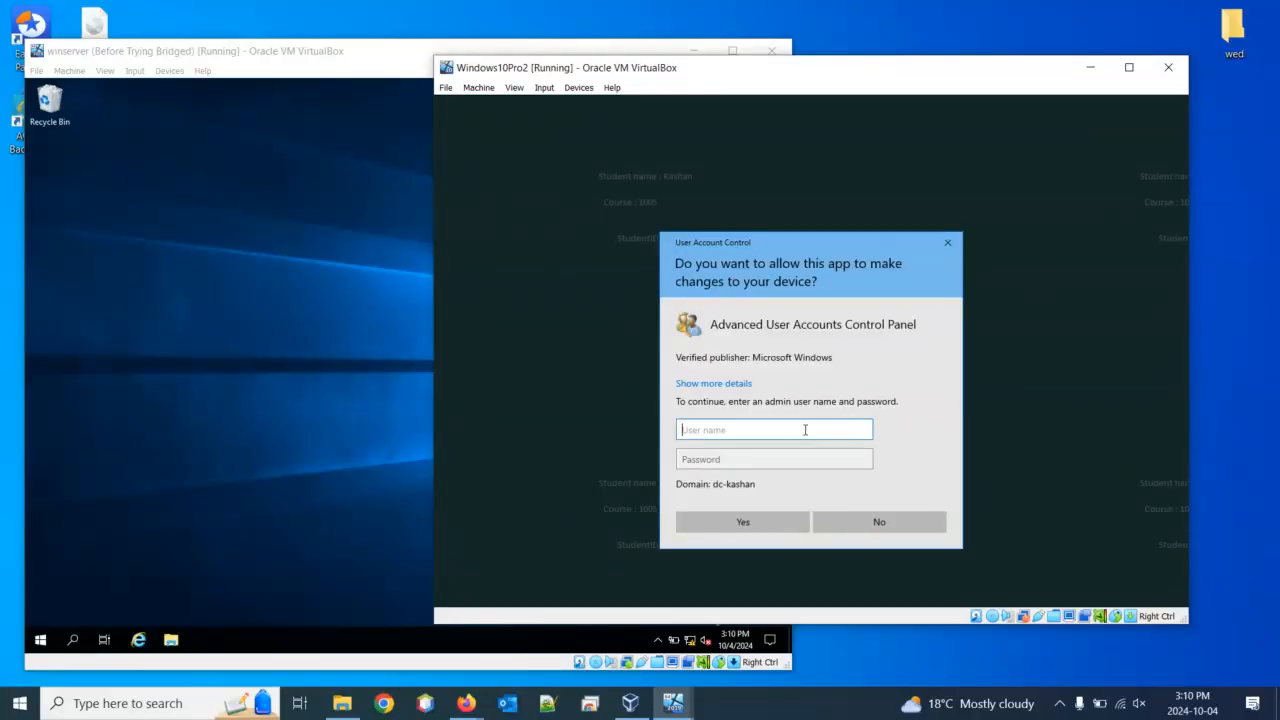
text(administrator)
key(Tab)
text(•••••••)
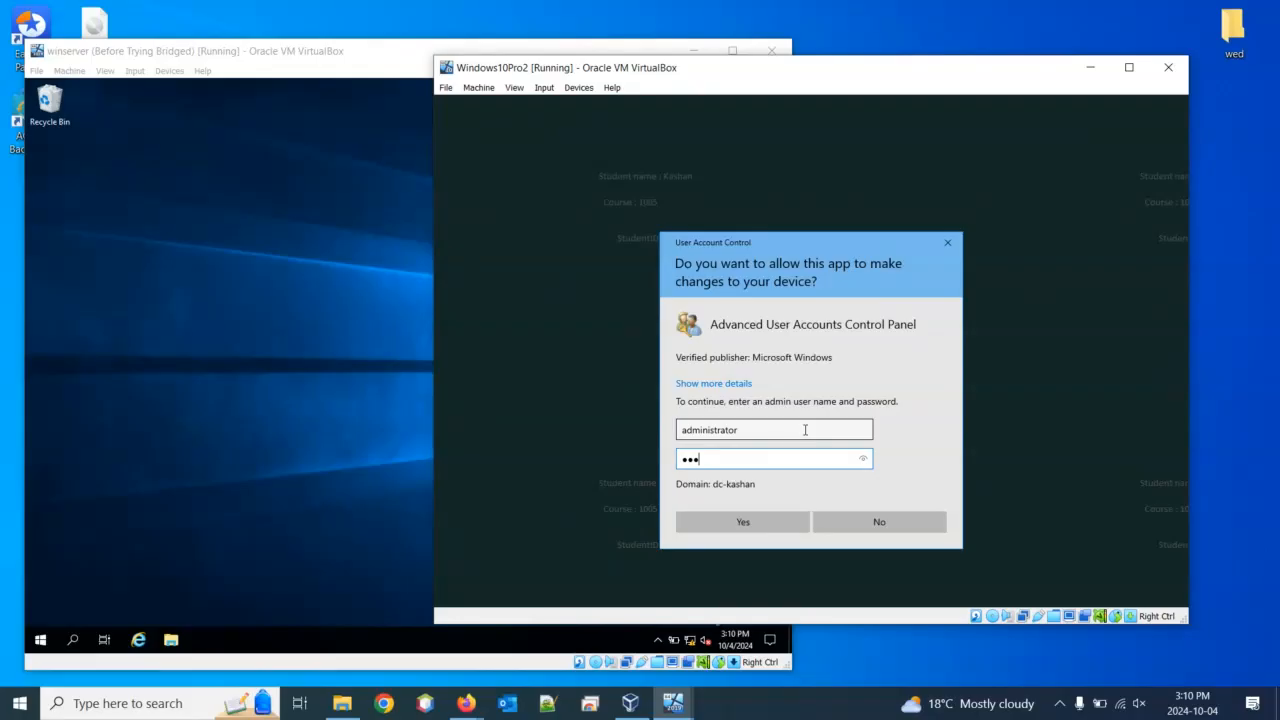
text(••••••)
key(Return)
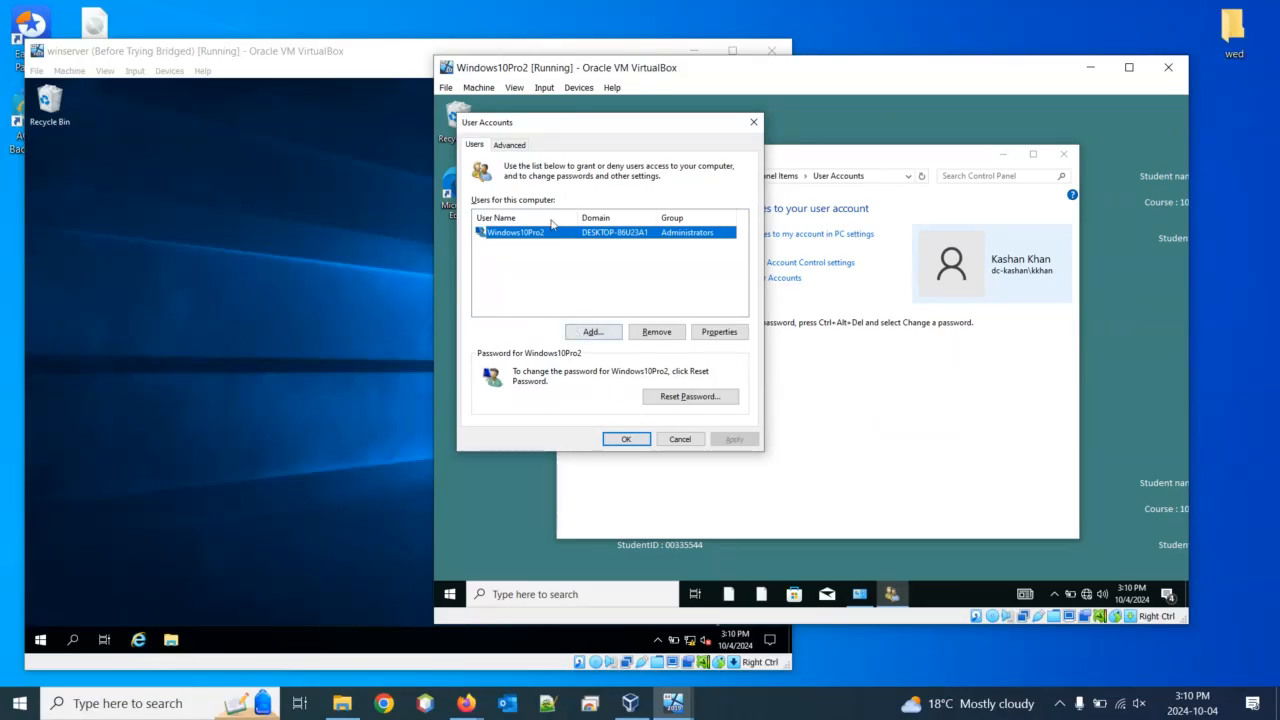
Launch Local Users and Groups from the Advanced tab of User Accounts
click(507, 144)
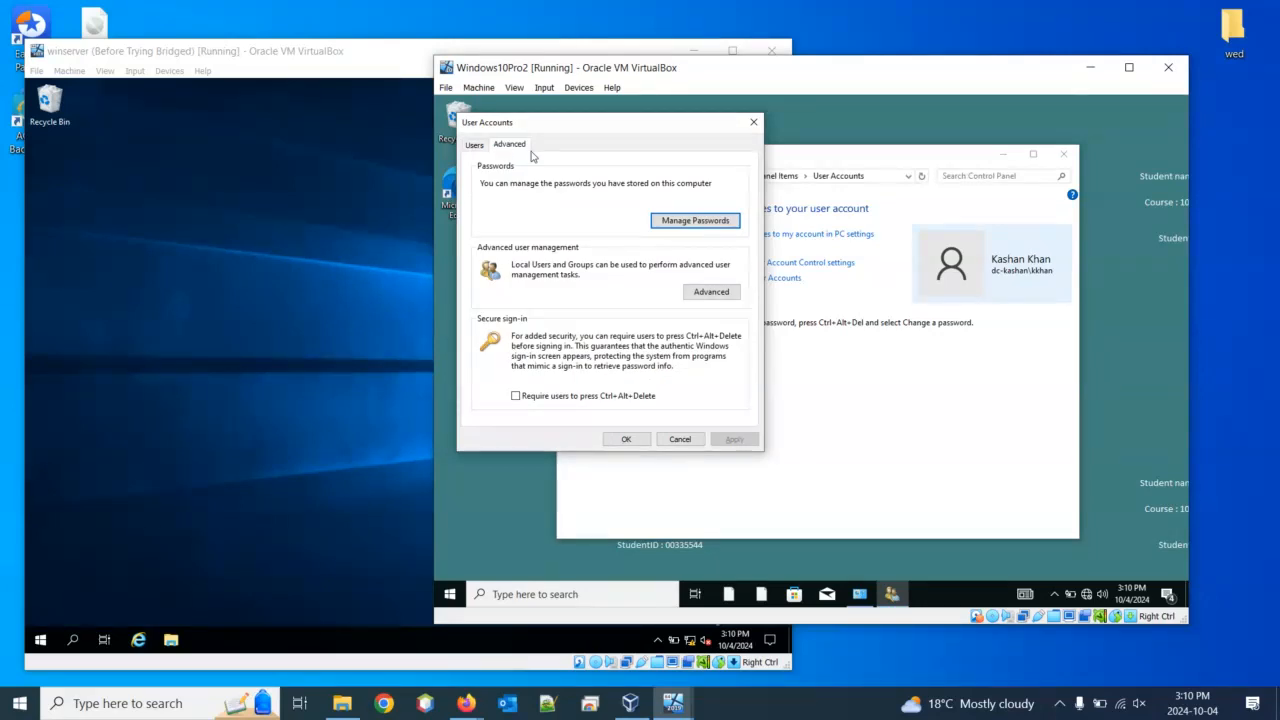
click(720, 291)
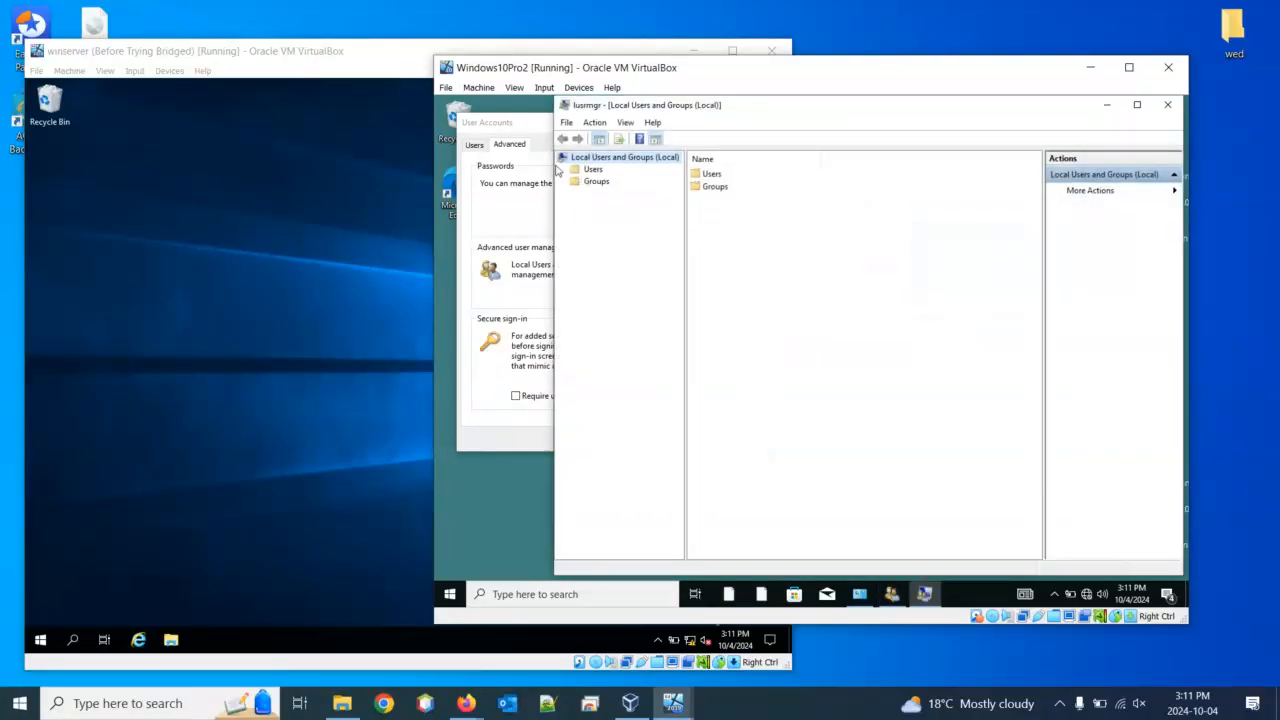
Show the Users folder with a widened Name column, selecting the Windows10Pro2 and Administrator accounts
click(600, 170)
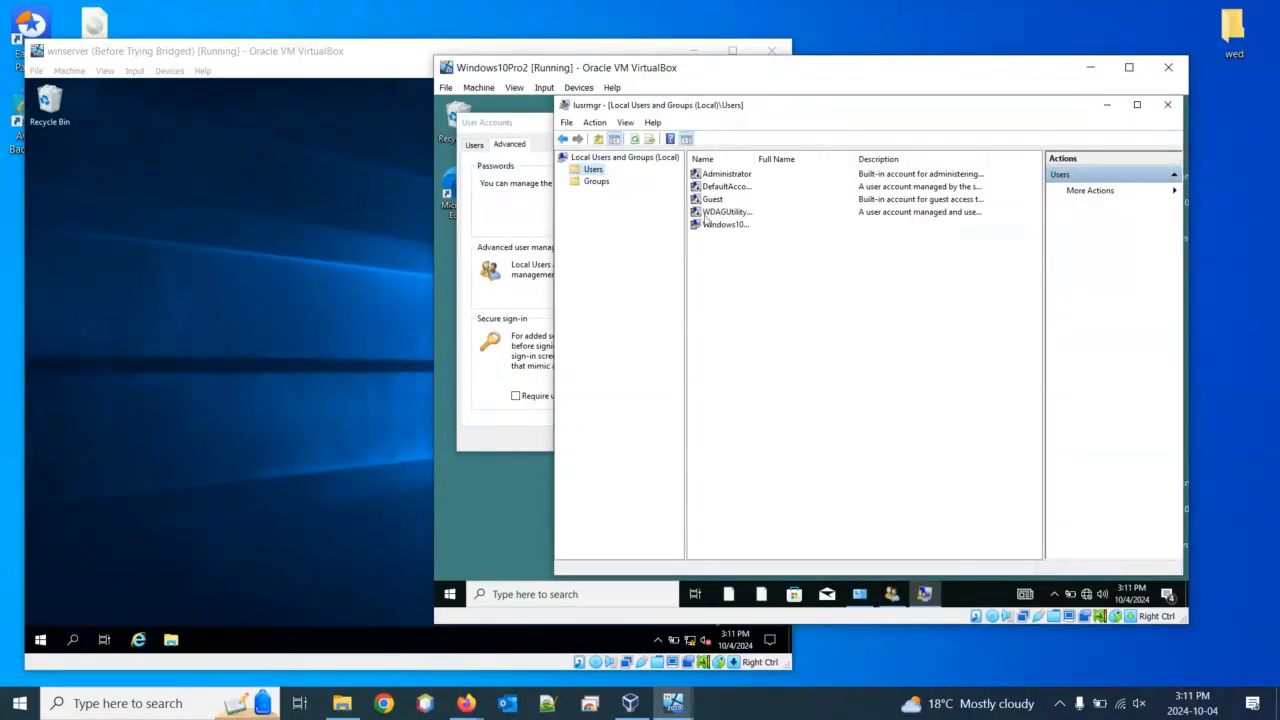
drag(755, 158, 842, 158)
click(752, 226)
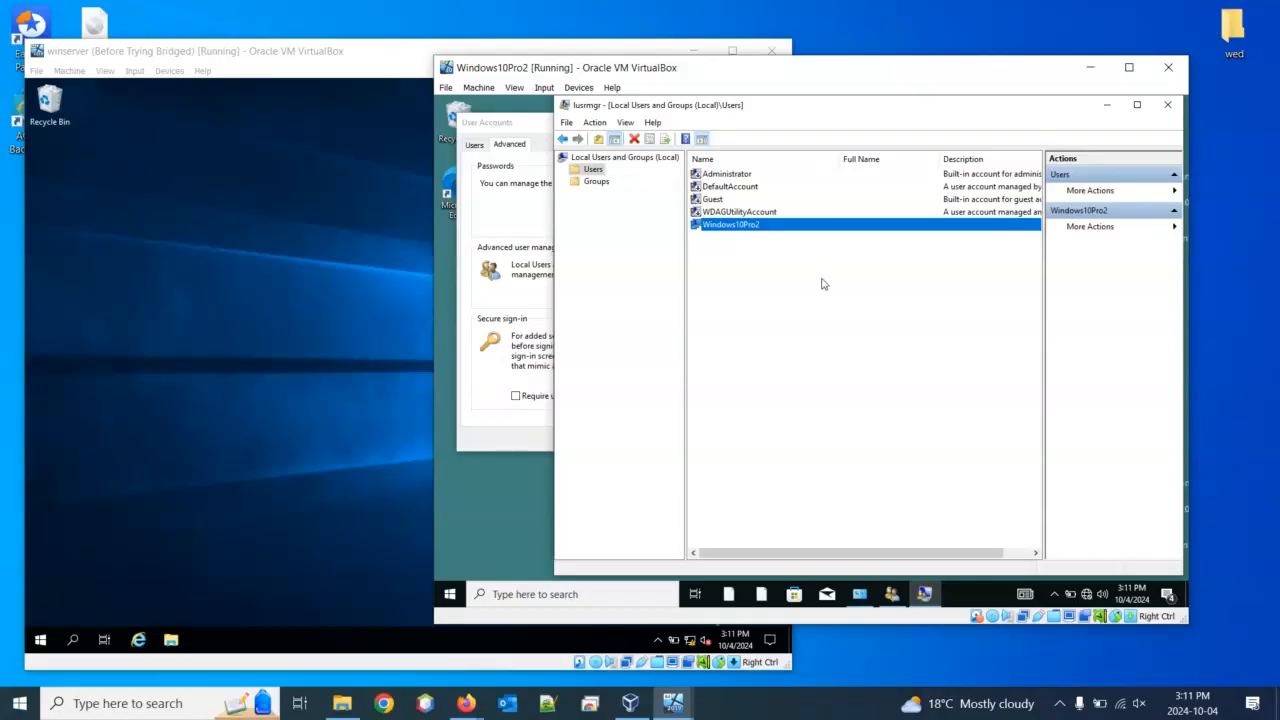
click(740, 179)
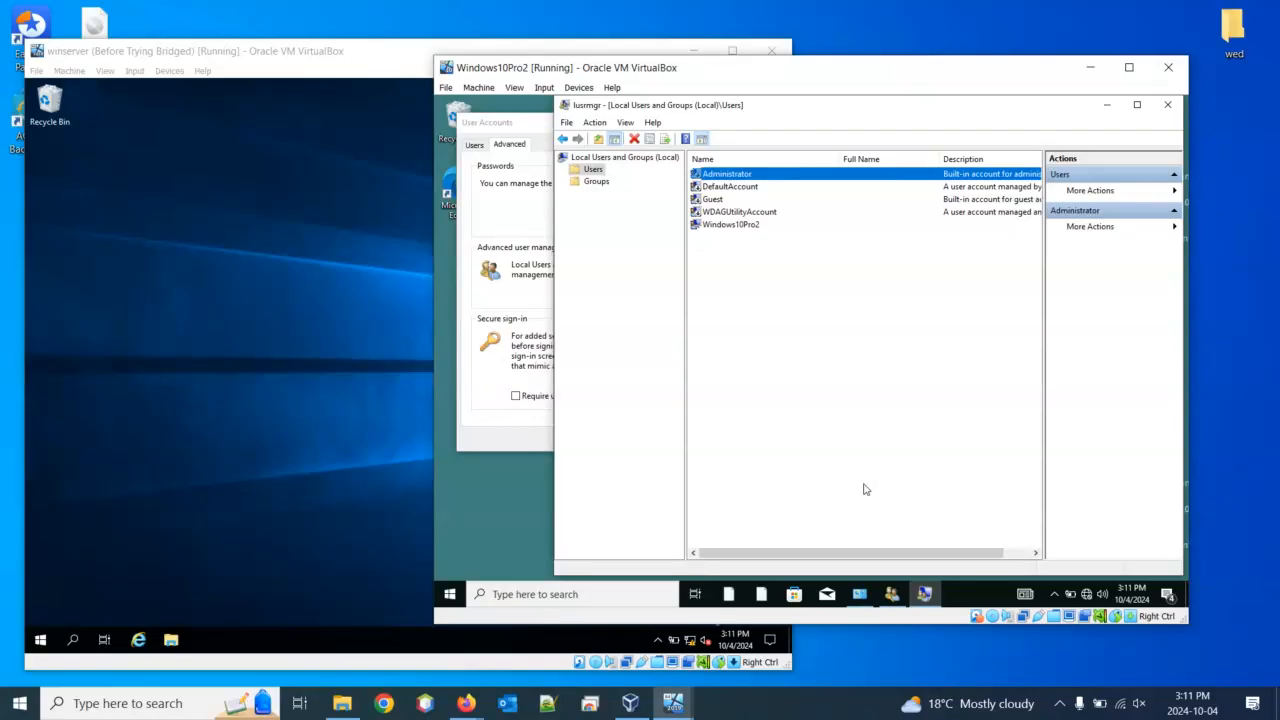
click(718, 227)
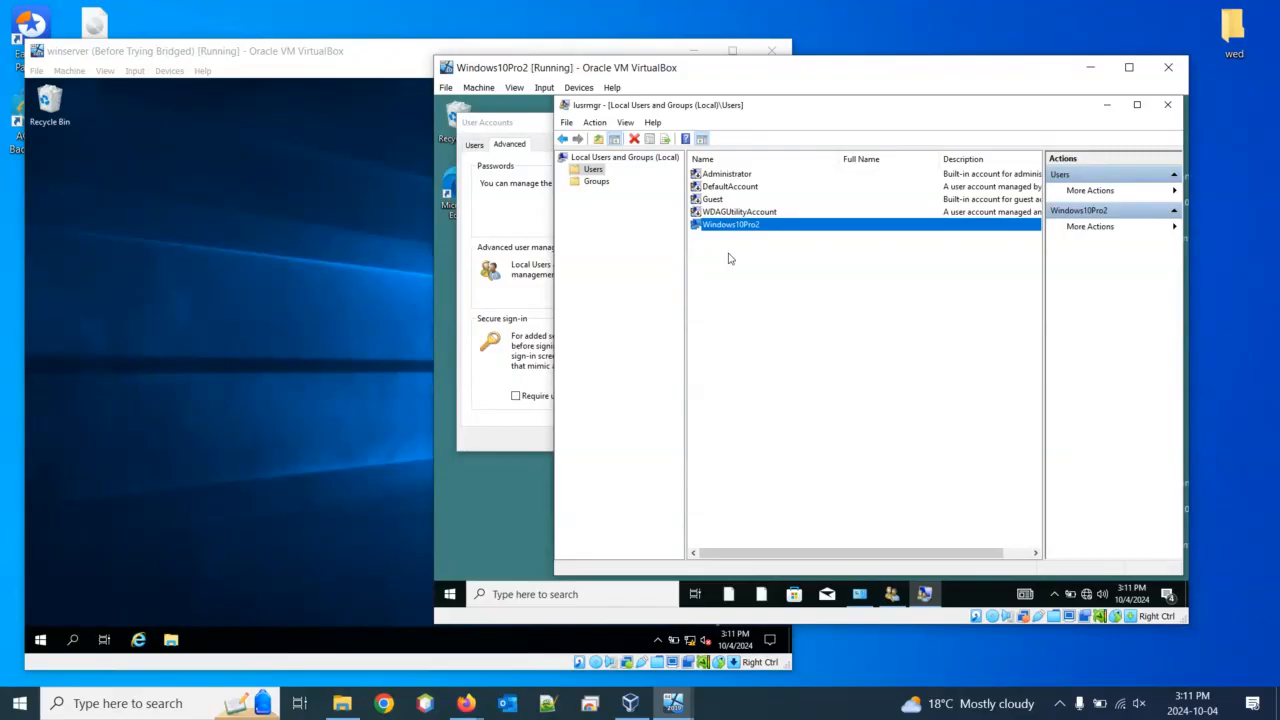
drag(800, 67, 692, 58)
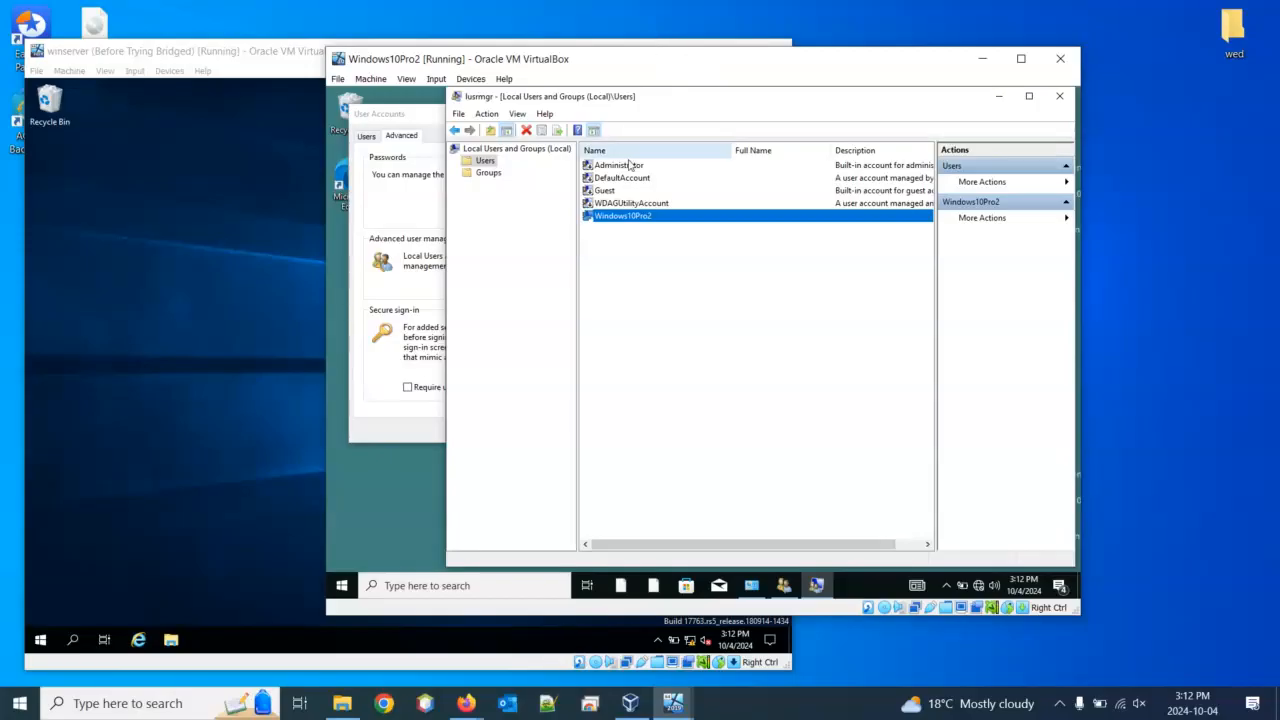
Start Set Password for Windows10Pro2; the first password is rejected by the password policy
right_click(605, 227)
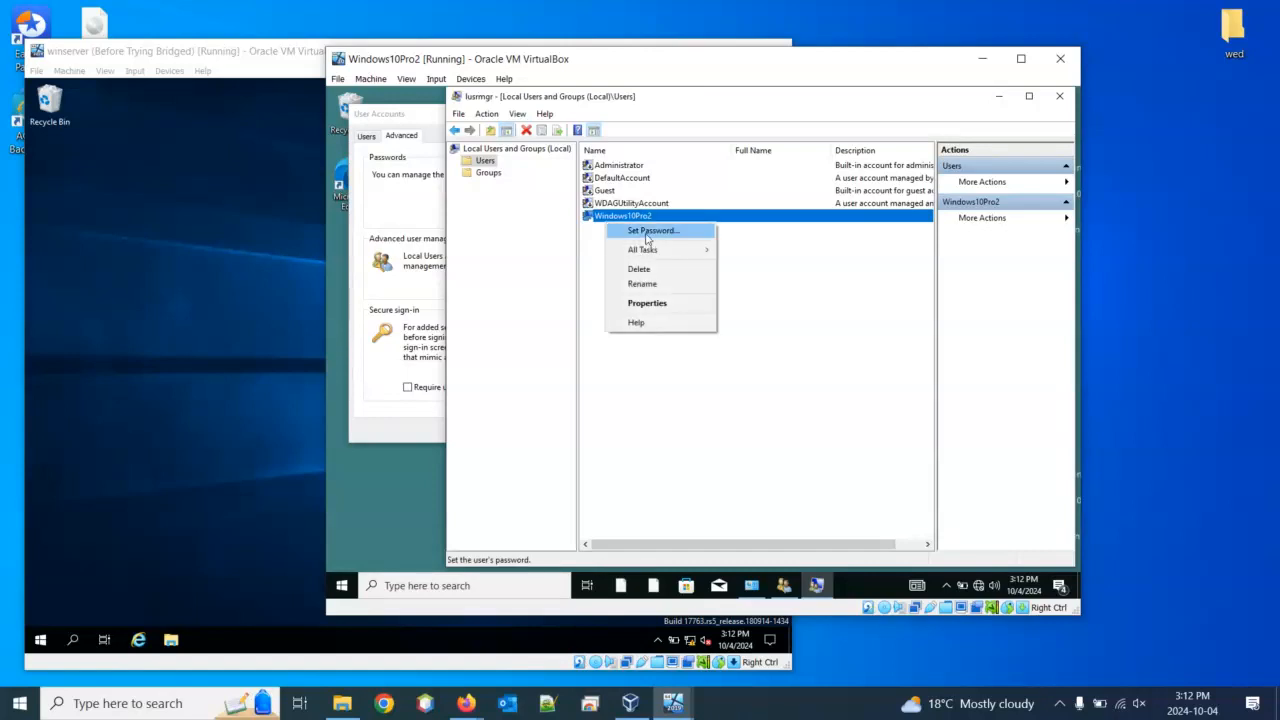
click(648, 232)
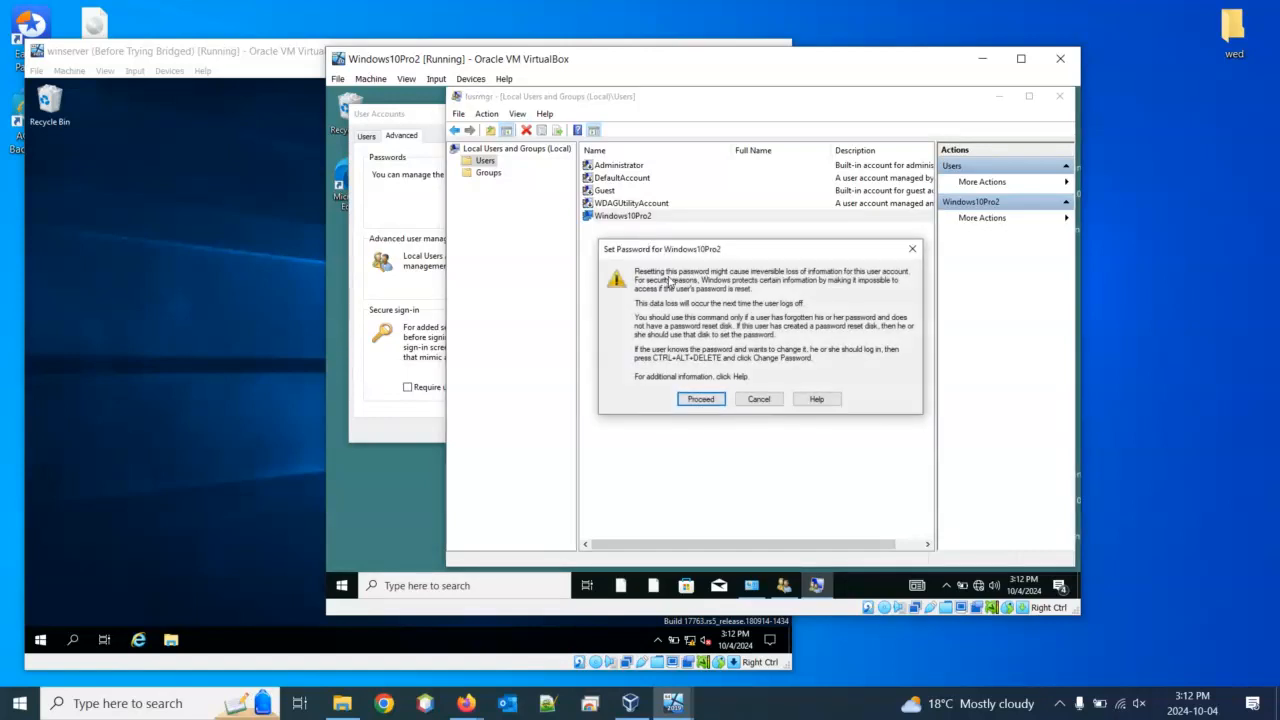
click(701, 399)
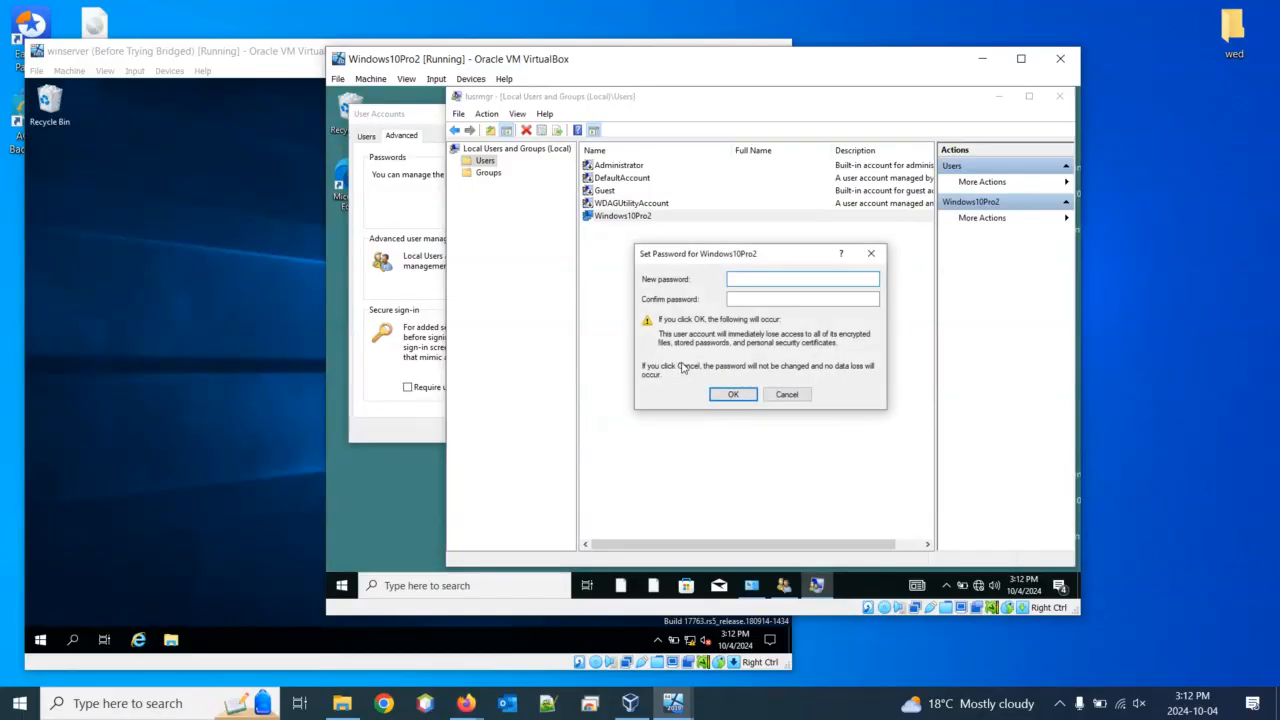
text(12•••••••••••)
click(766, 298)
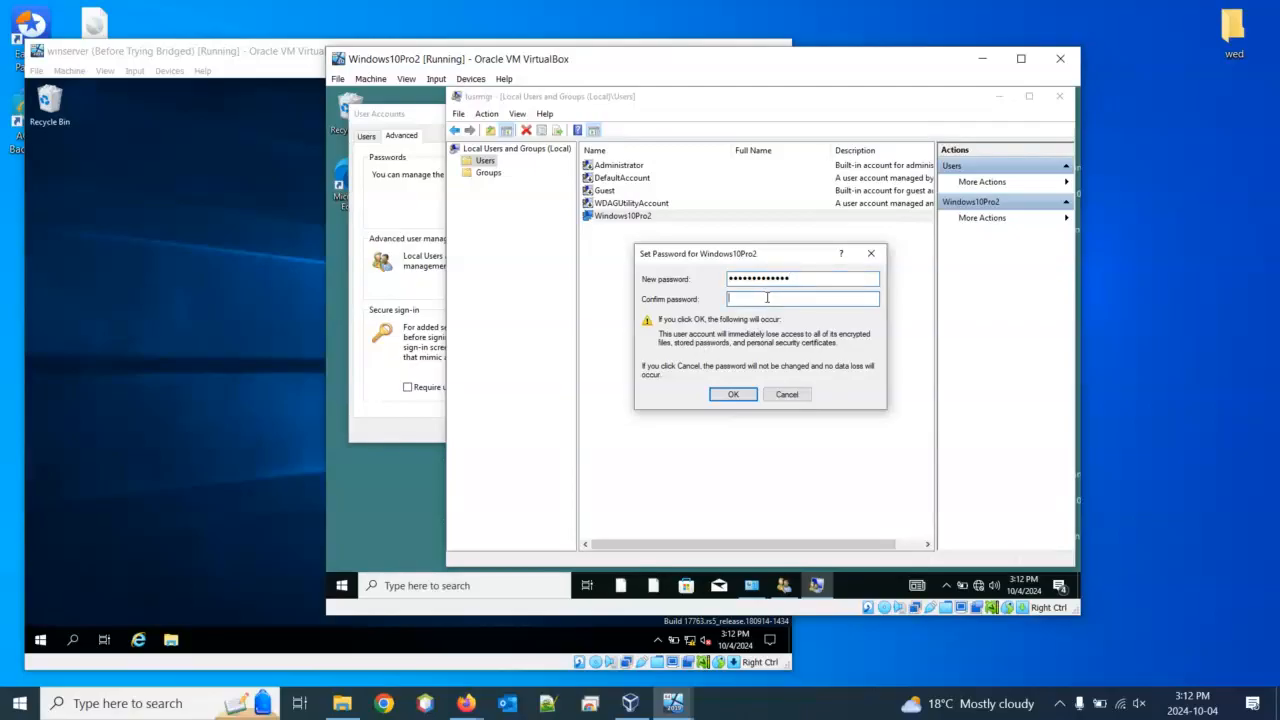
text(••••••••••••)
click(734, 394)
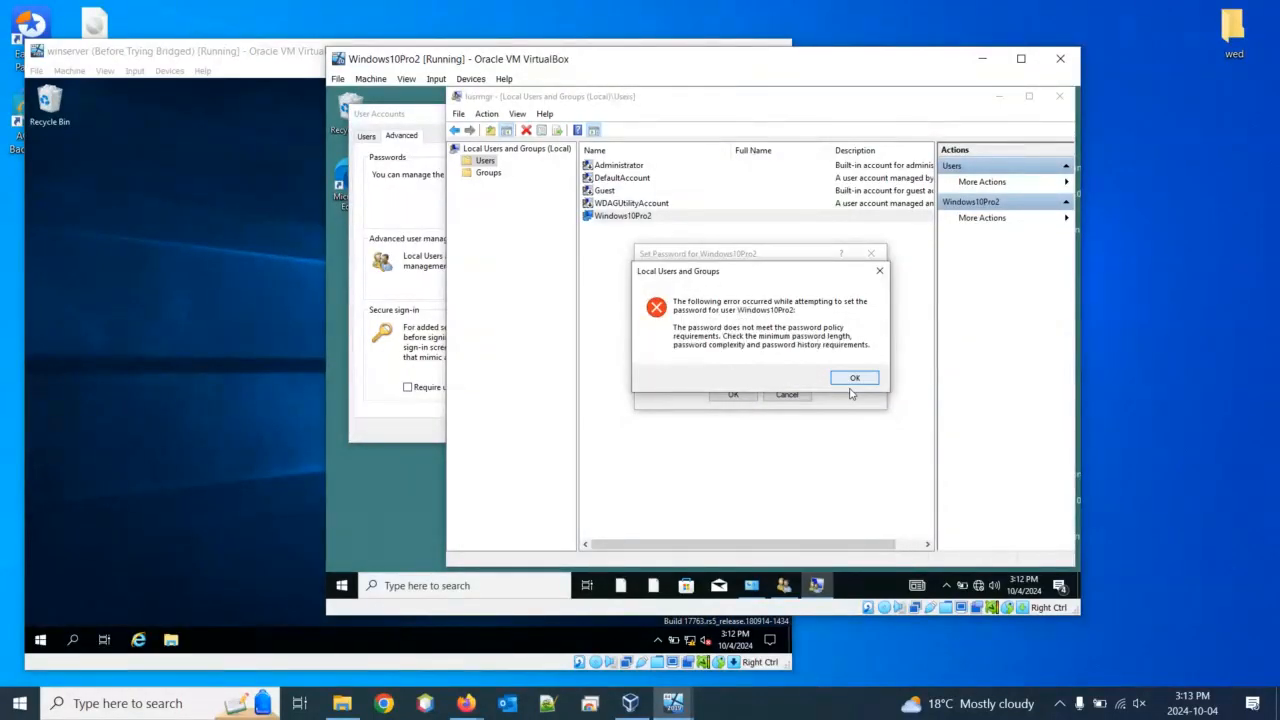
click(854, 378)
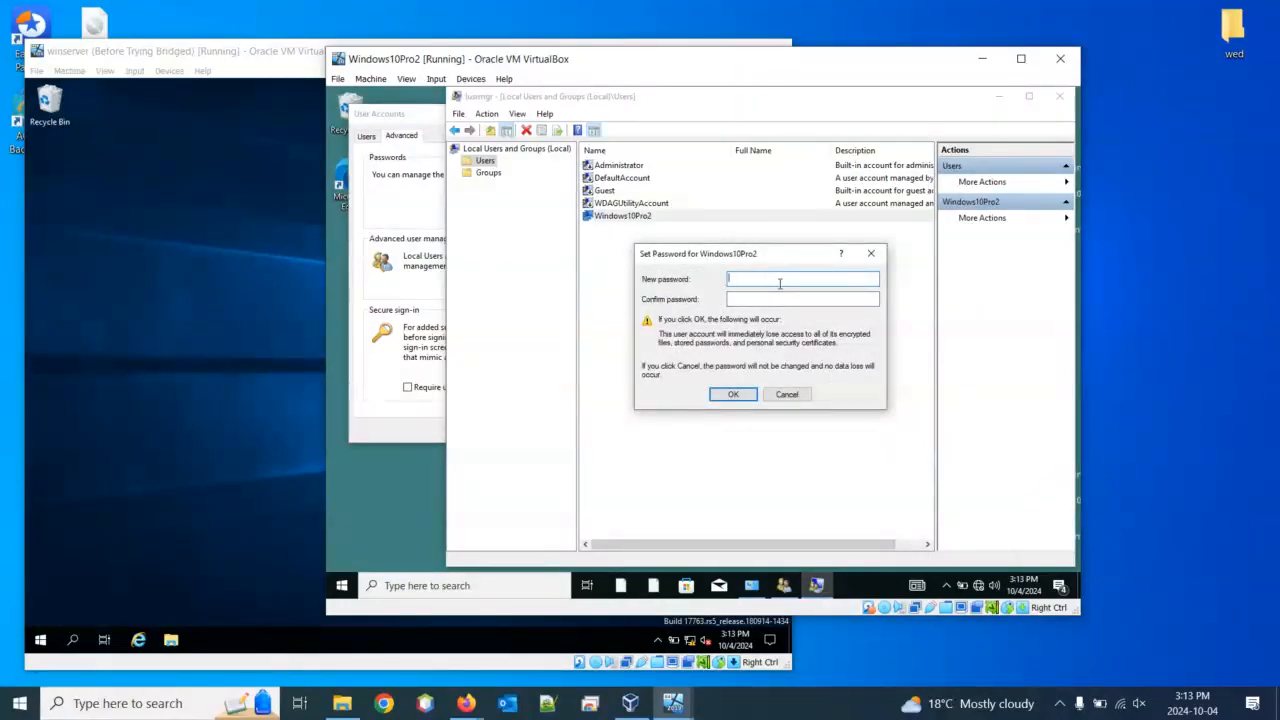
Retry with a revised password, which the password policy also rejects
text(***********)
key(Tab)
text(***********)
drag(803, 298, 711, 303)
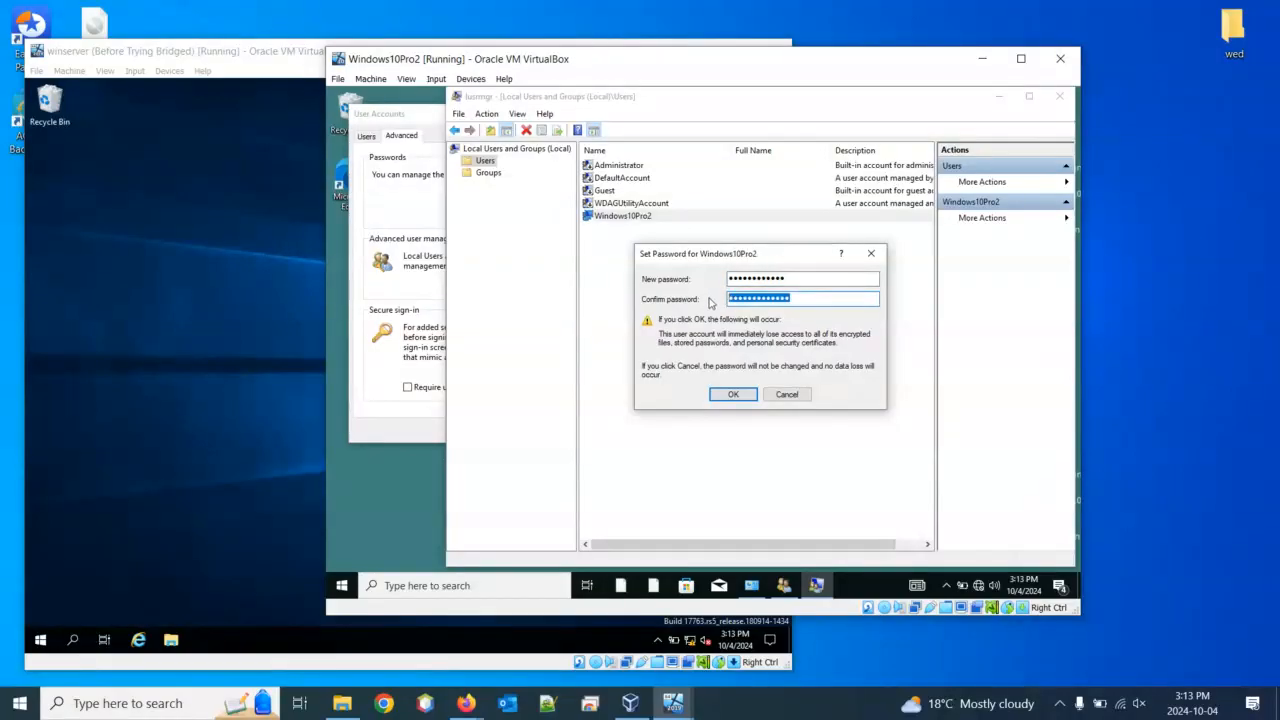
key(BackSpace)
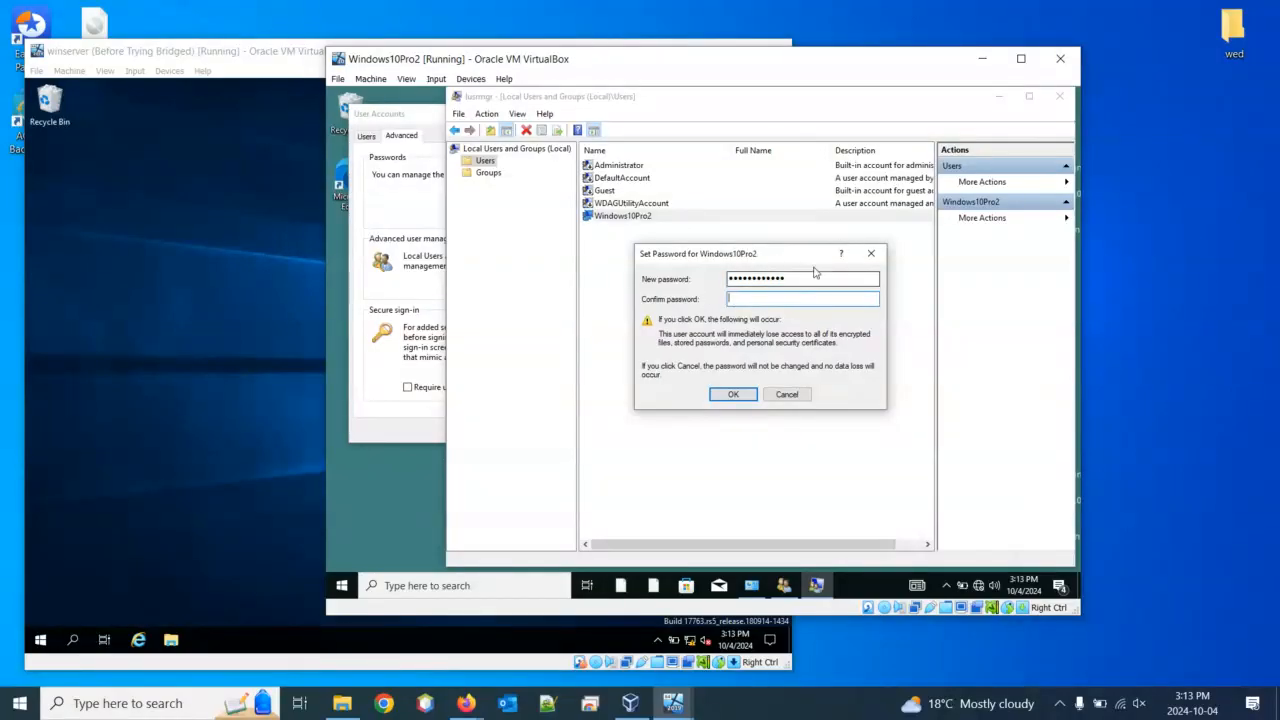
drag(814, 276, 618, 285)
text(************)
click(733, 394)
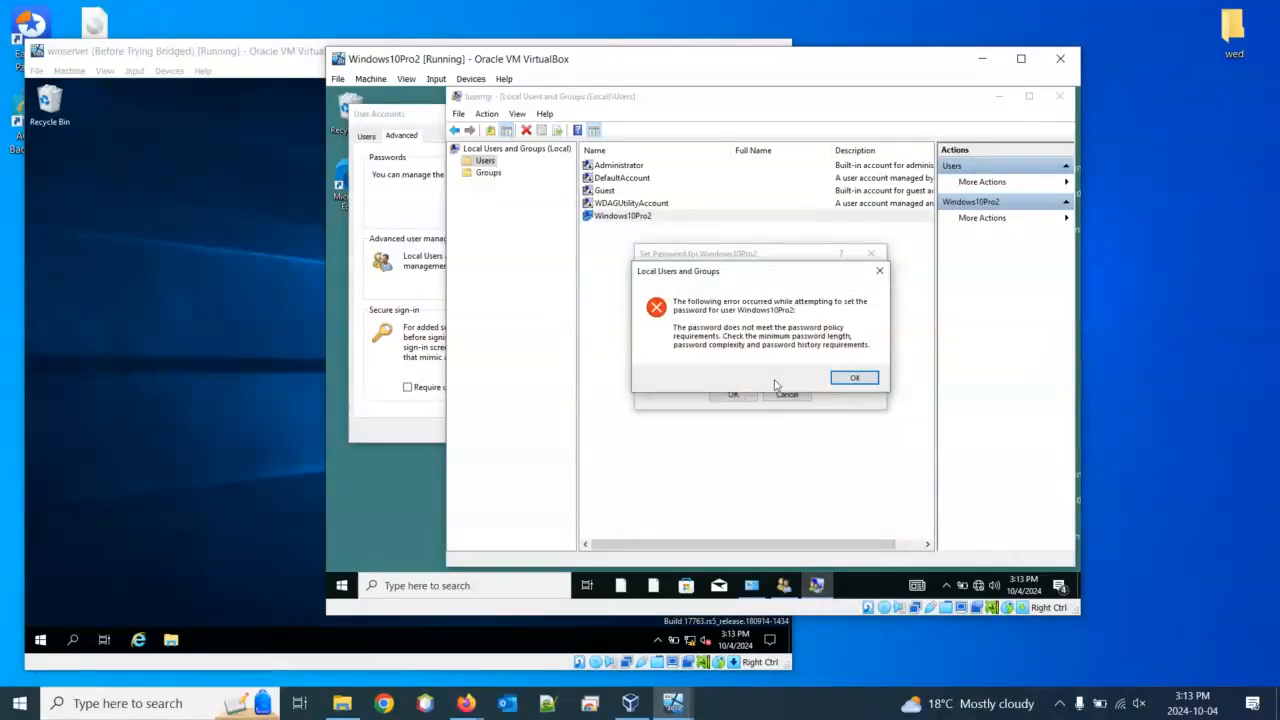
click(854, 380)
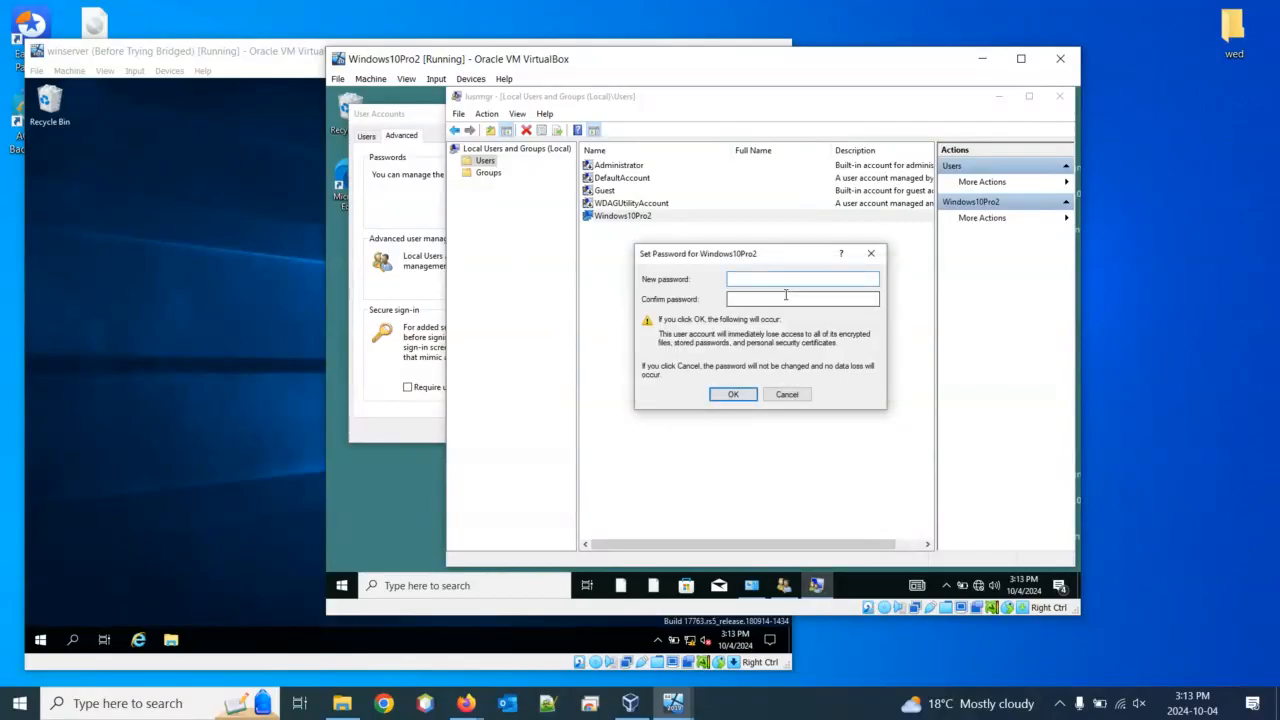
Enter and confirm a compliant password, then acknowledge 'The password has been set'
text(*******)
key(Tab)
text(*****)
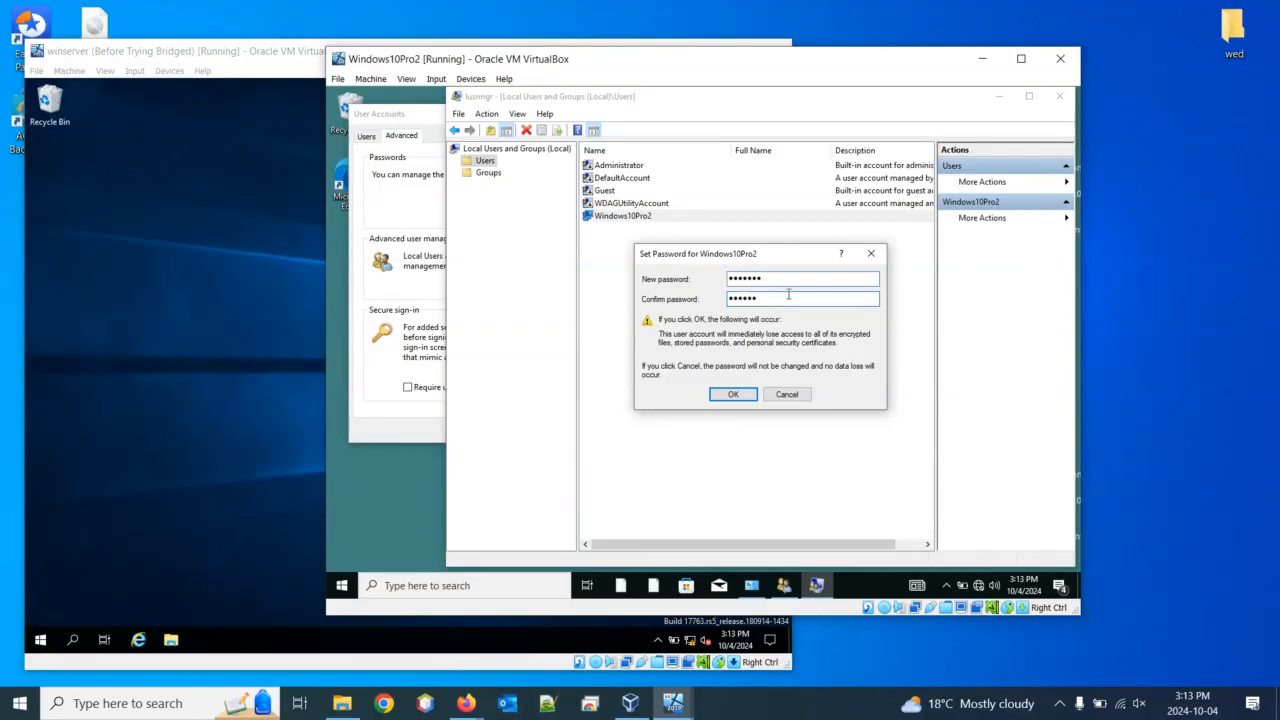
text(**)
click(734, 395)
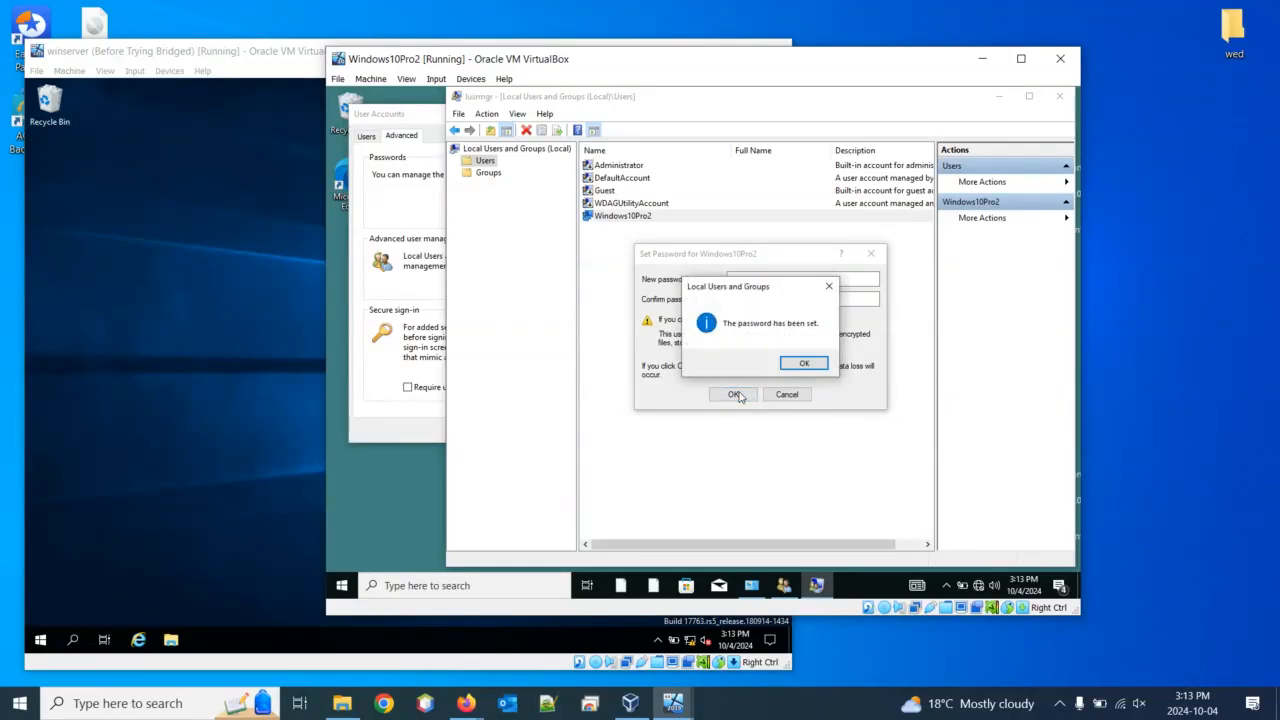
click(807, 368)
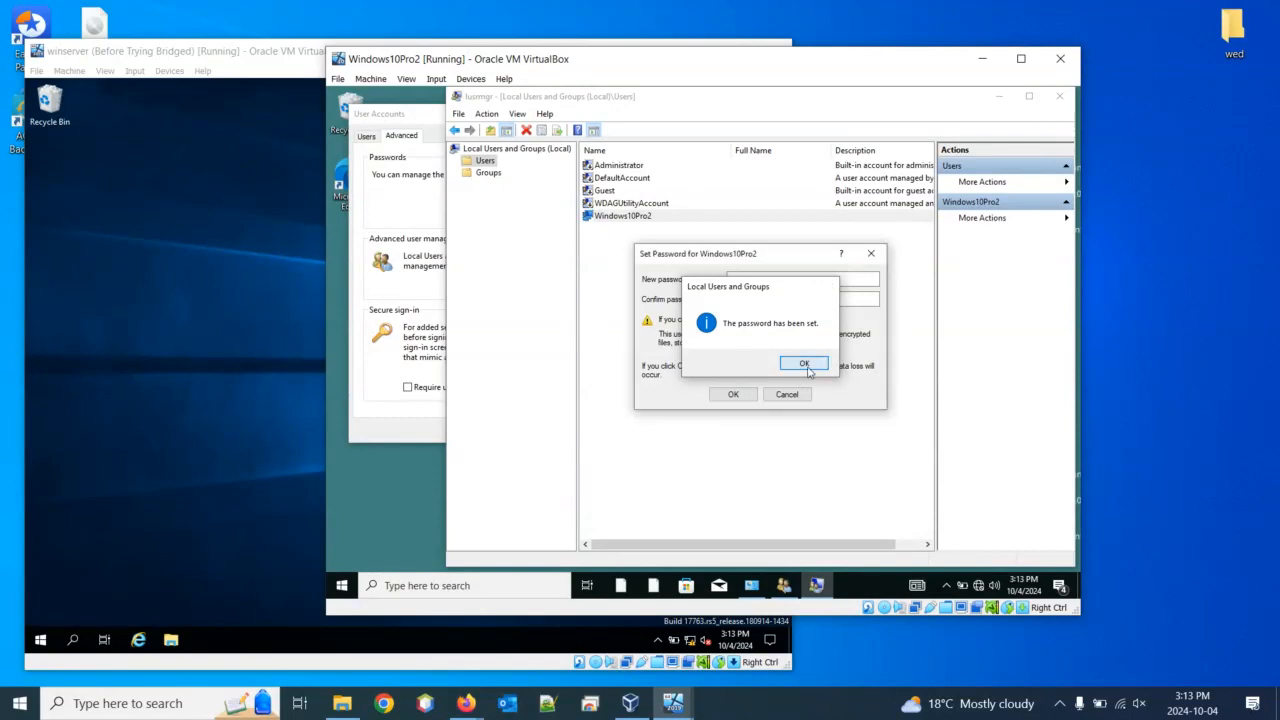
click(615, 169)
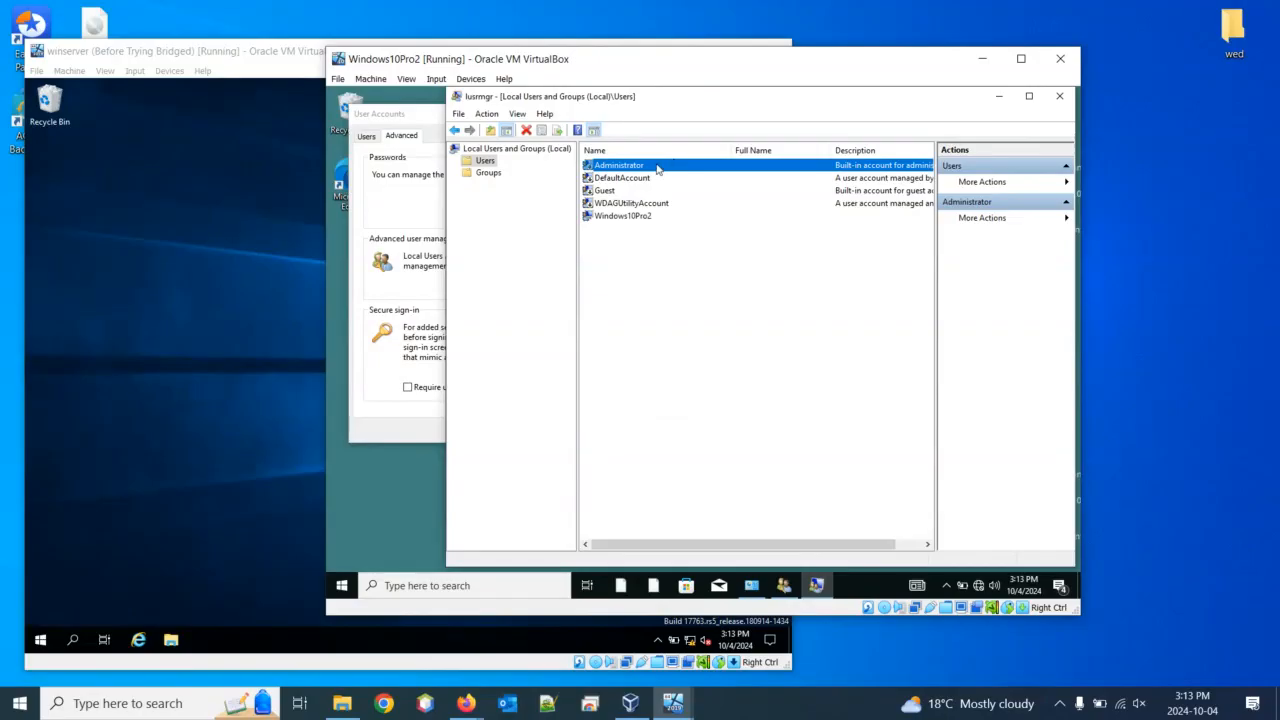
right_click(657, 168)
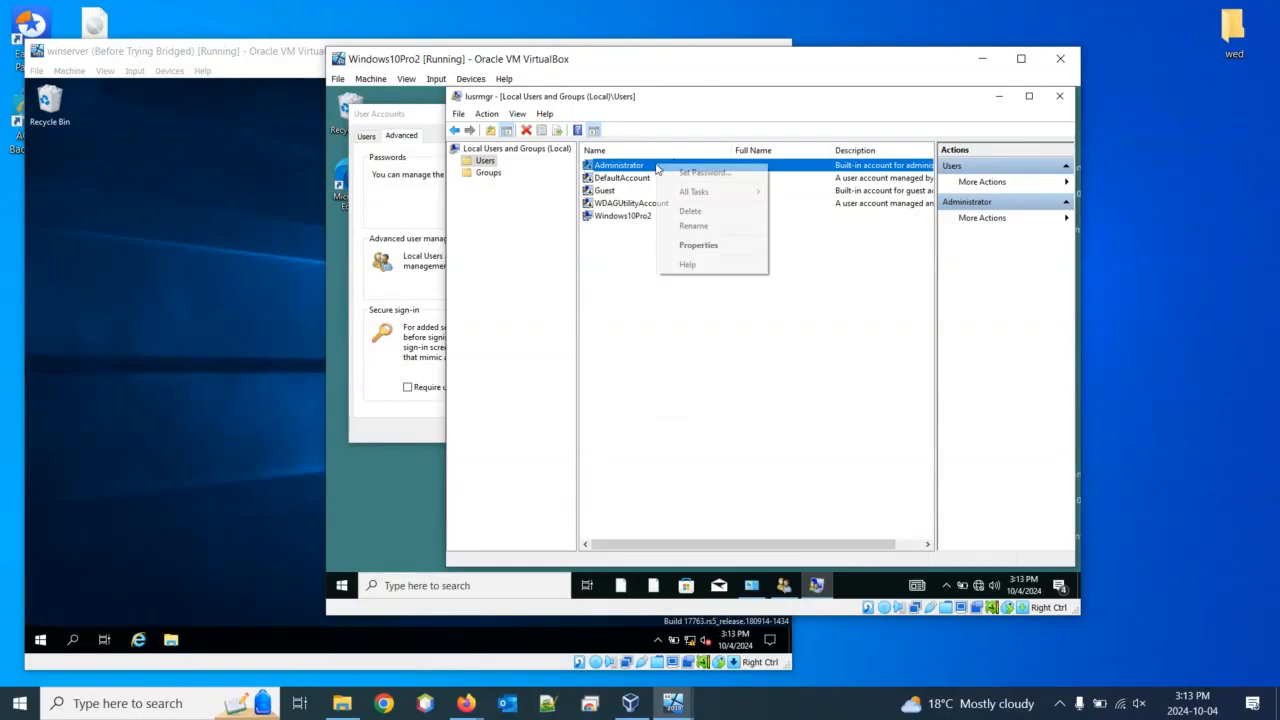
click(709, 255)
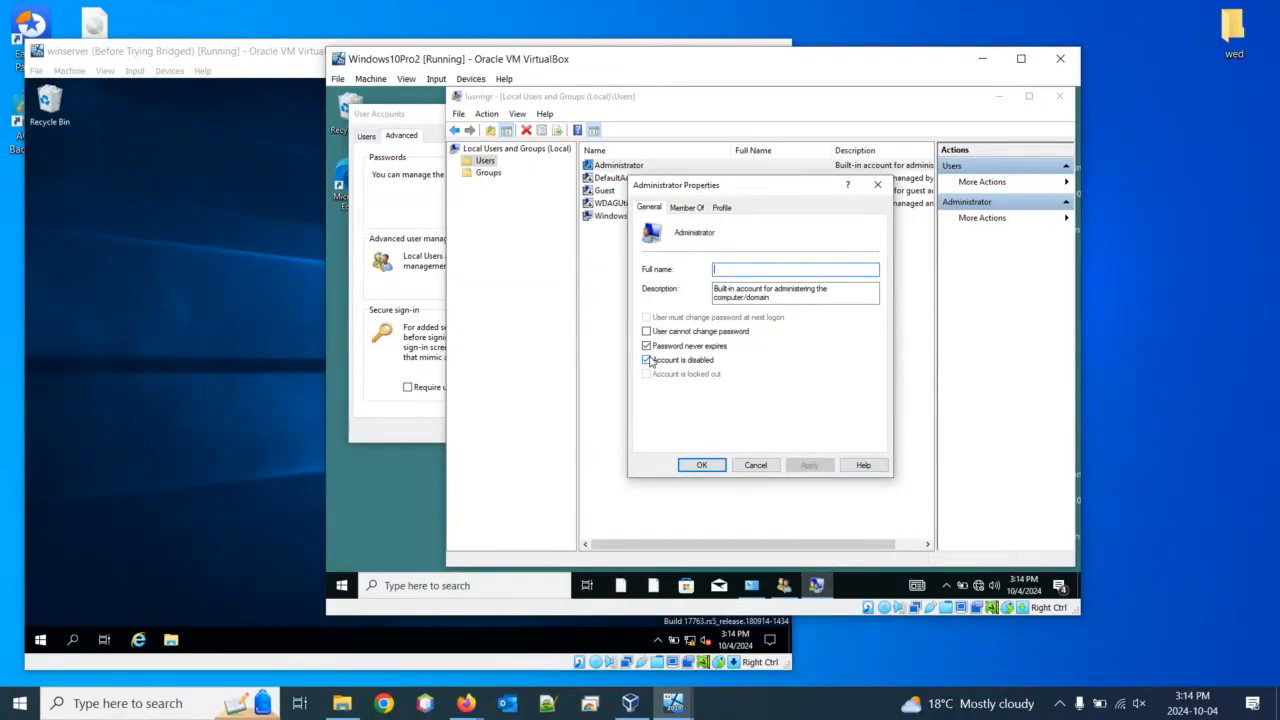
click(646, 359)
click(818, 467)
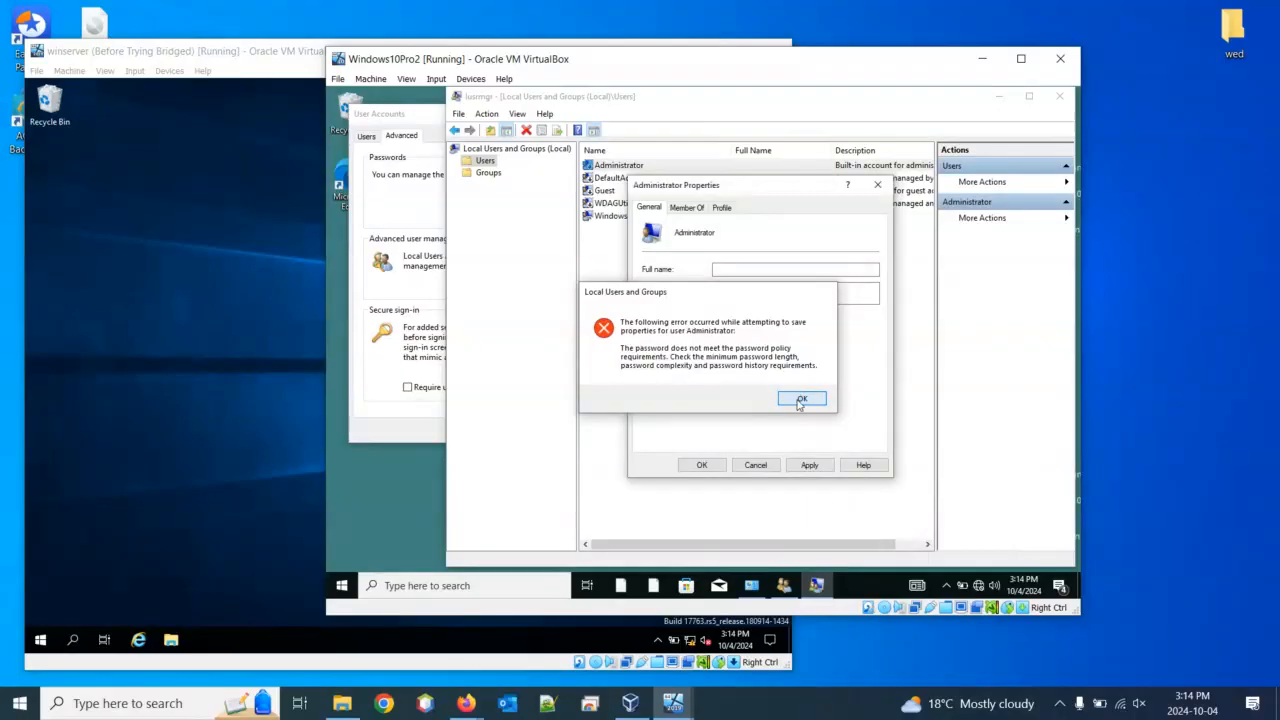
click(802, 398)
click(755, 465)
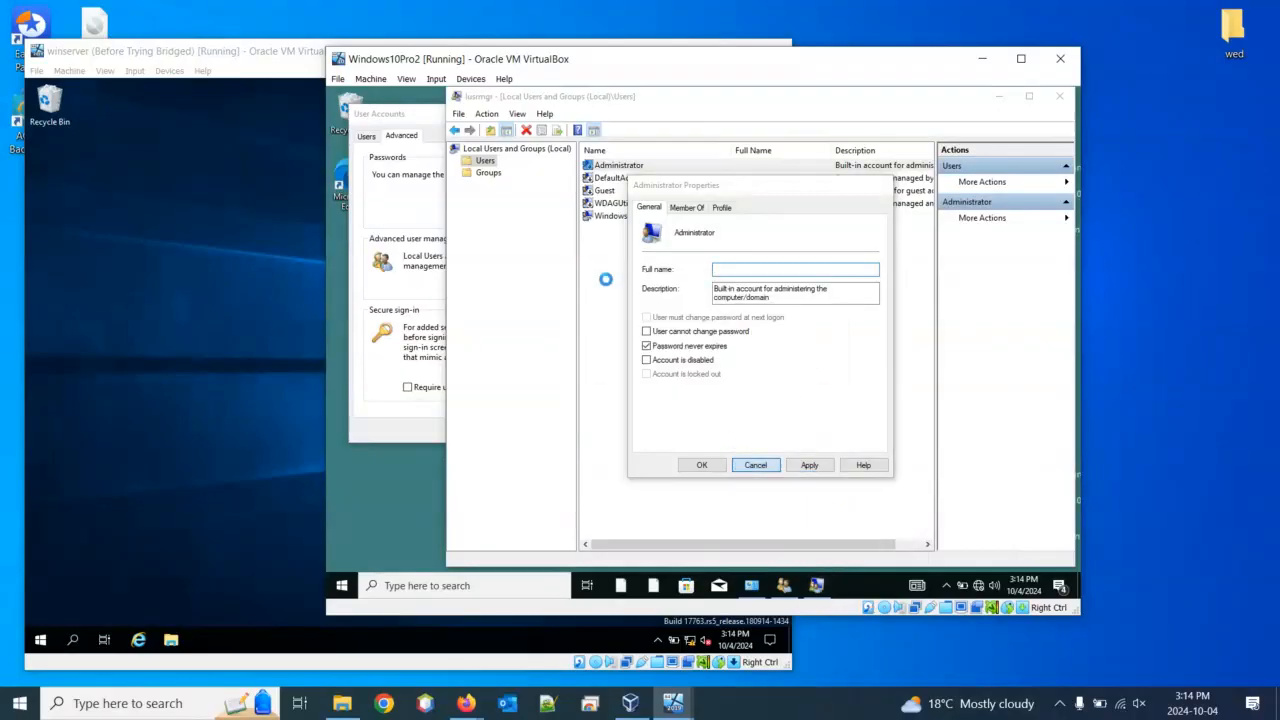
Use Set Password on Administrator, proceed past the warning, enter the new password and acknowledge confirmation
right_click(620, 172)
click(667, 175)
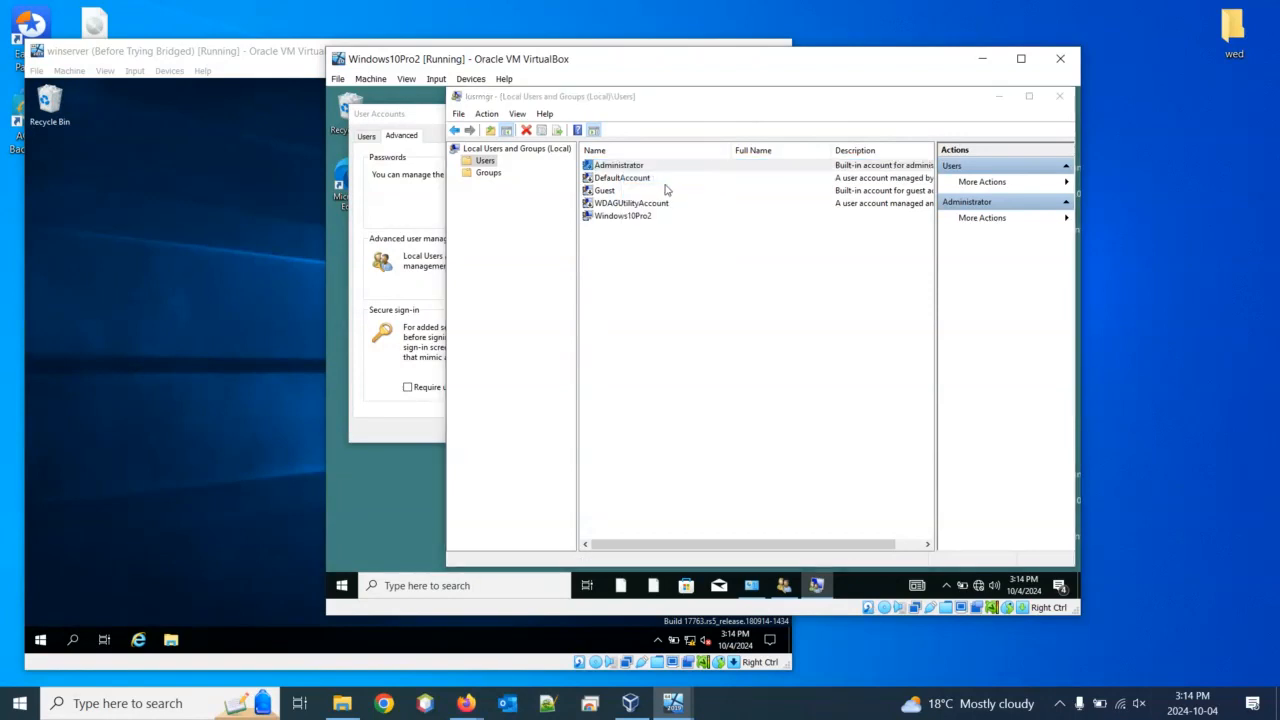
click(703, 399)
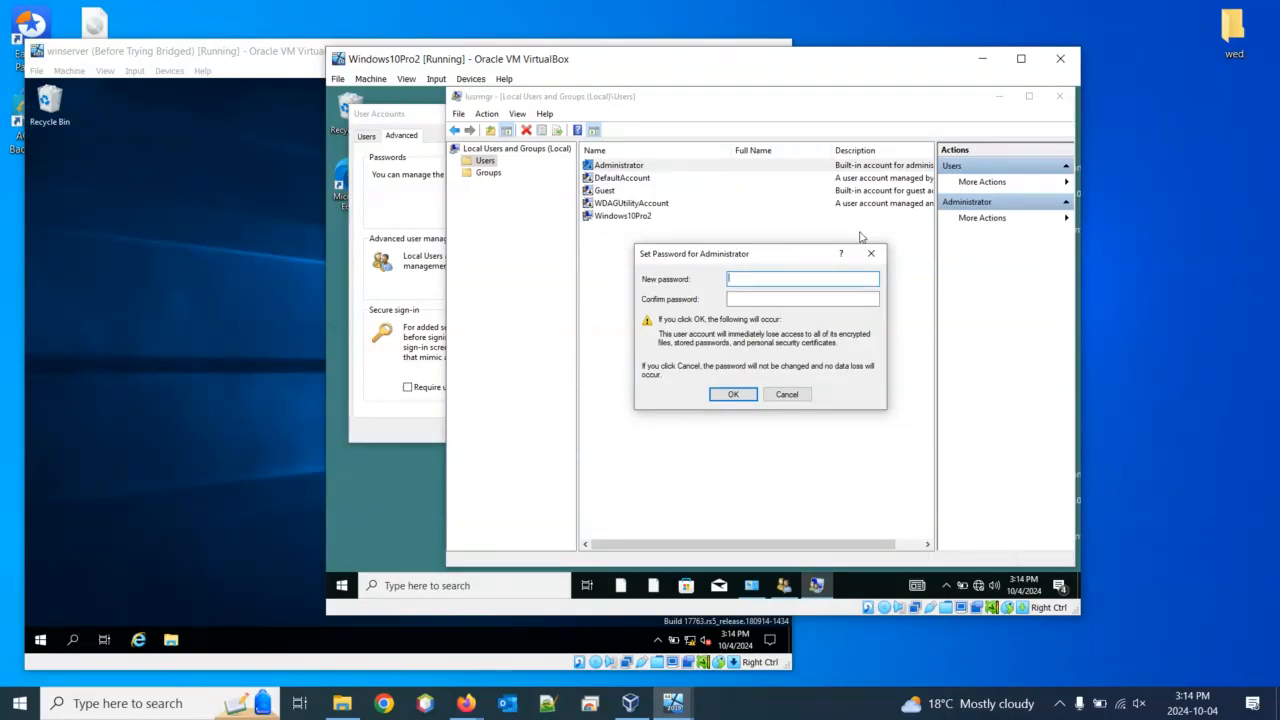
text(•••••••)
key(BackSpace)
key(BackSpace)
key(BackSpace)
key(BackSpace)
key(BackSpace)
key(BackSpace)
key(BackSpace)
text(•••••••)
key(Tab)
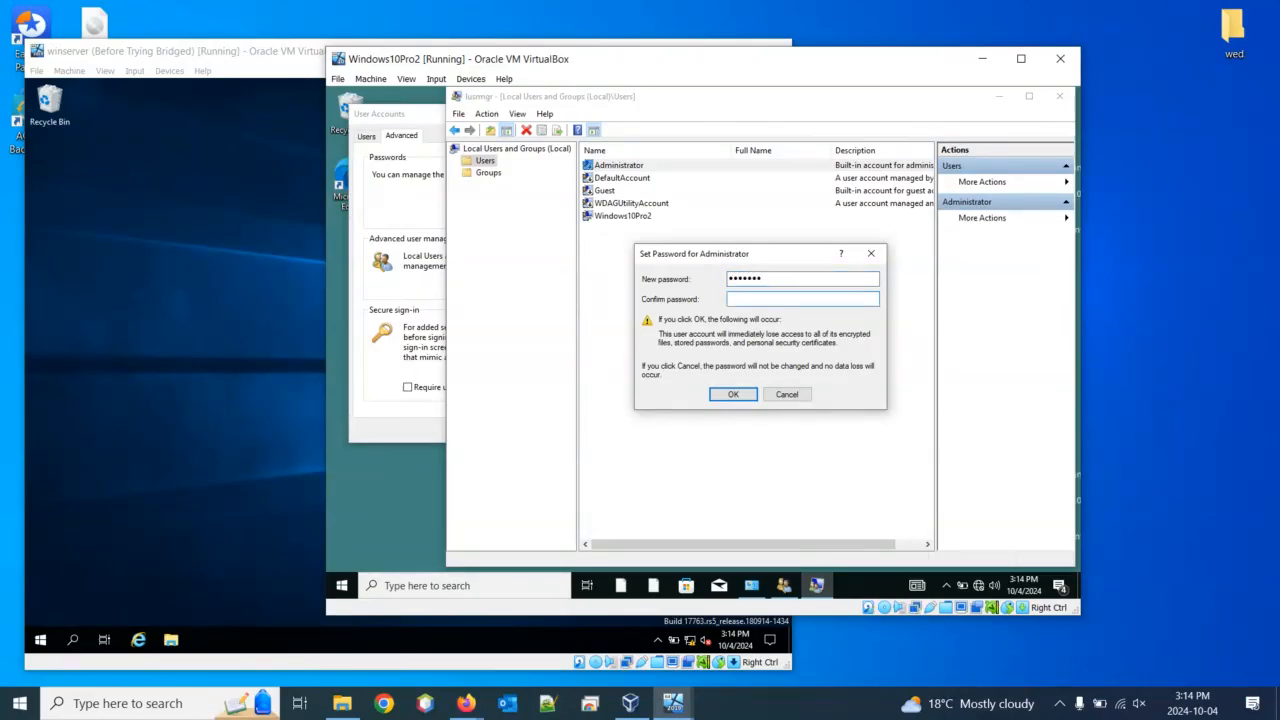
text(•••••••)
click(733, 394)
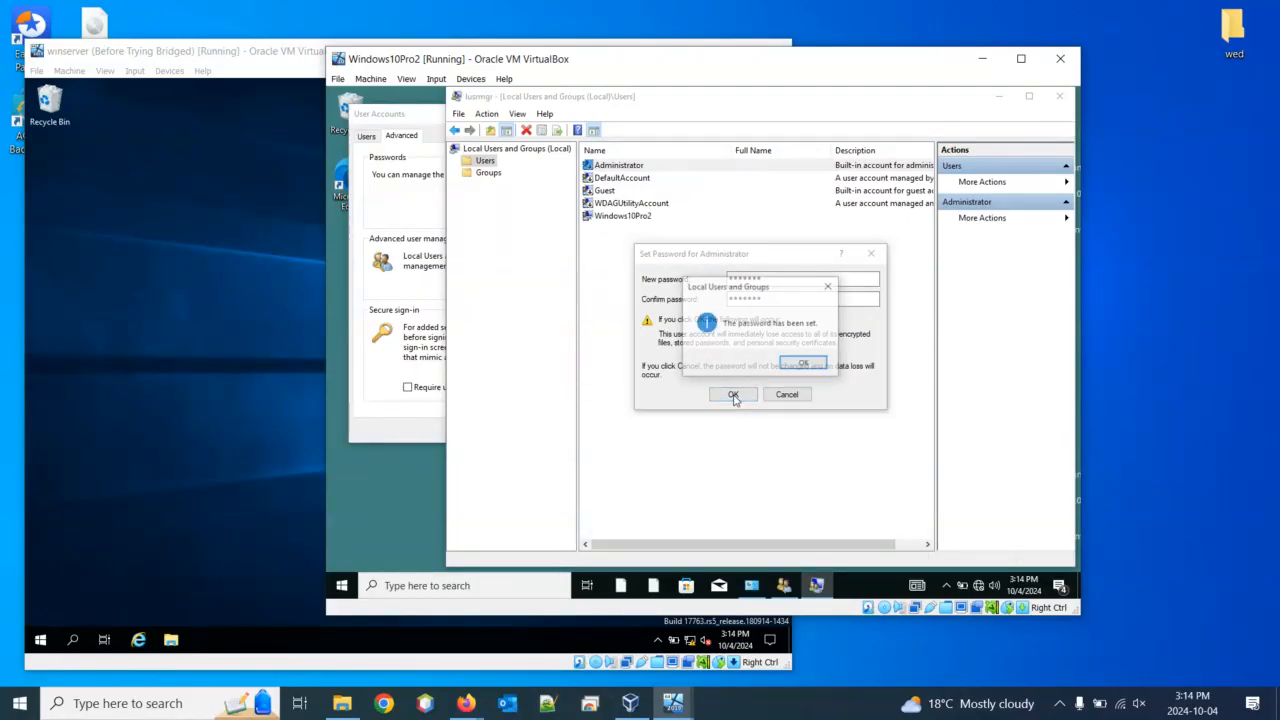
click(804, 363)
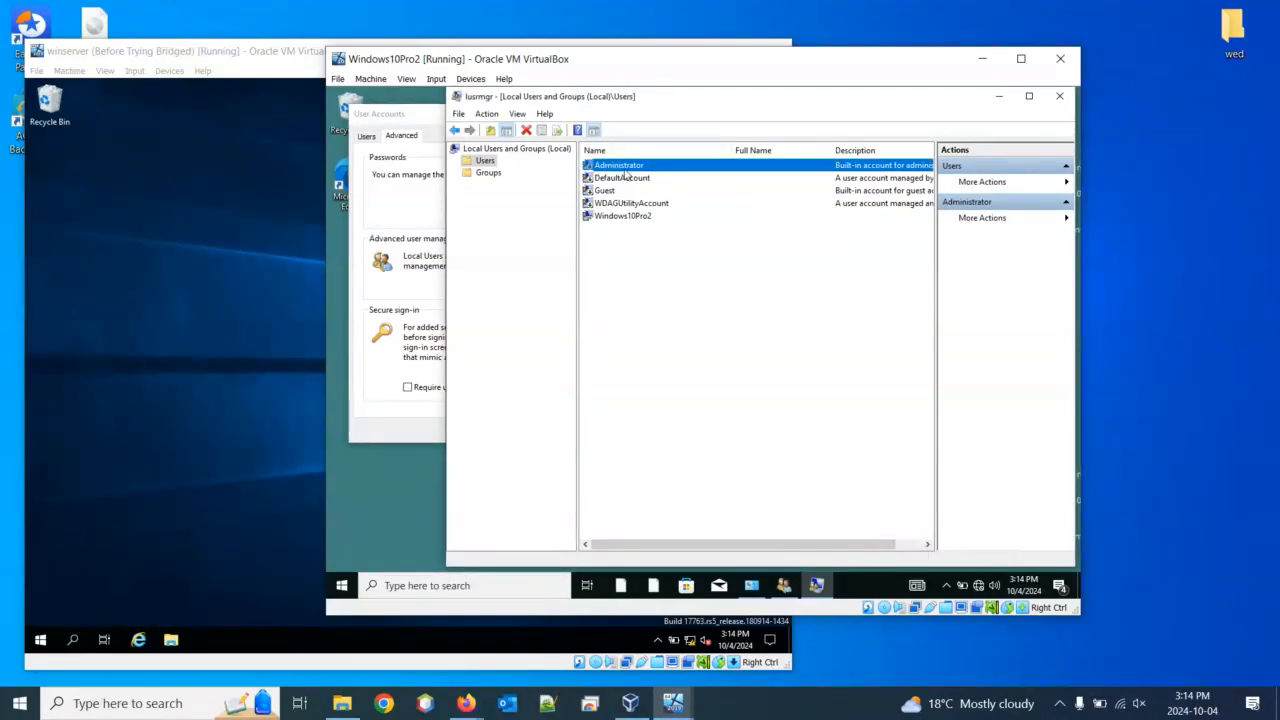
Uncheck 'Account is disabled' in the Administrator's Properties and apply it
right_click(629, 166)
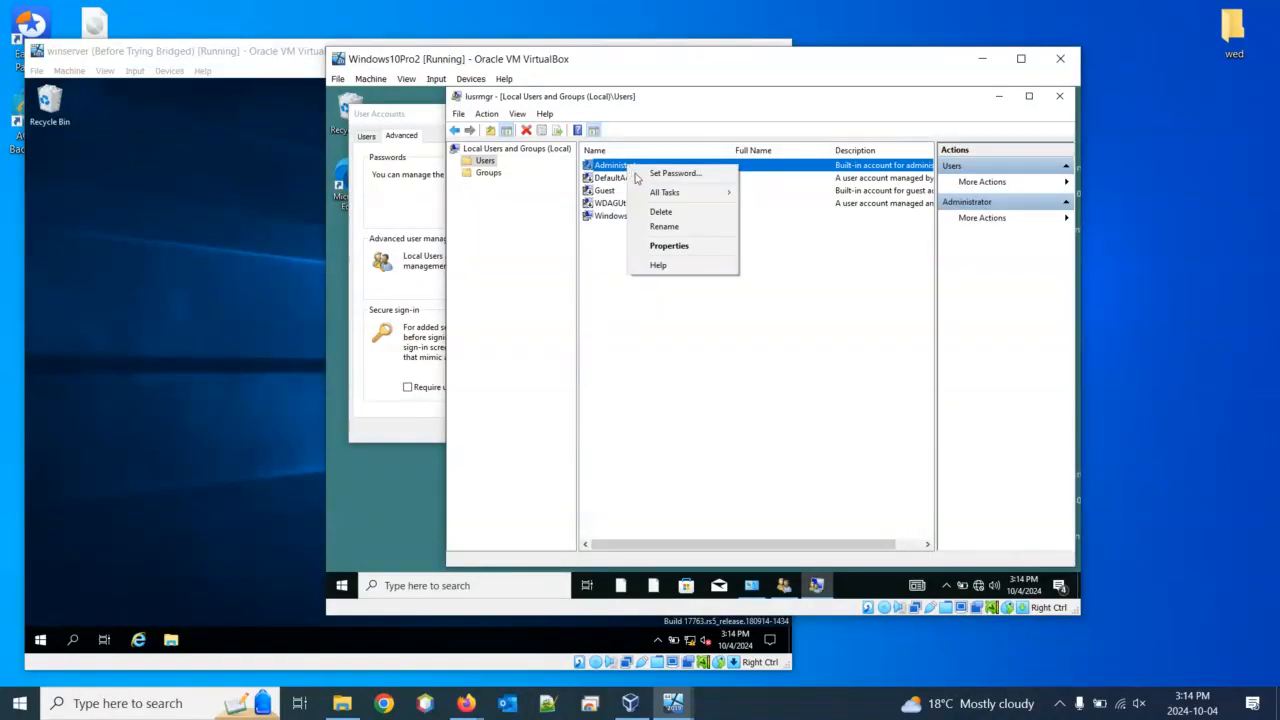
click(665, 245)
click(646, 360)
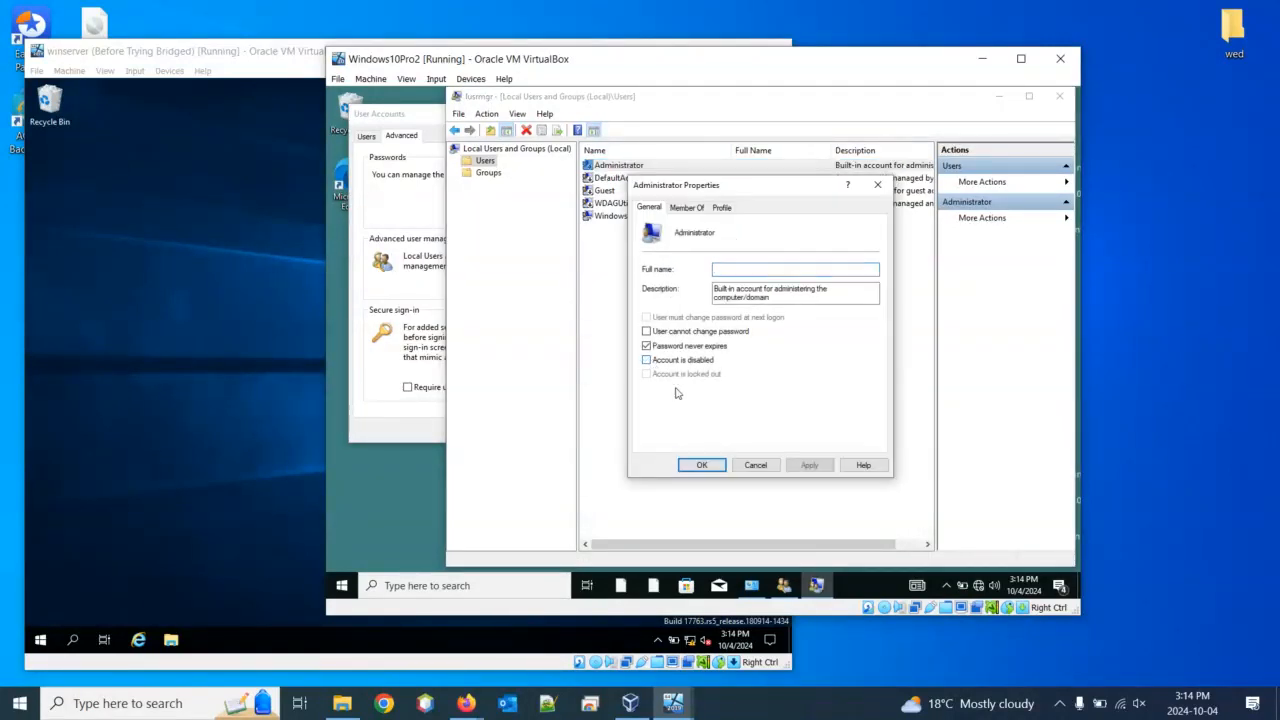
click(808, 466)
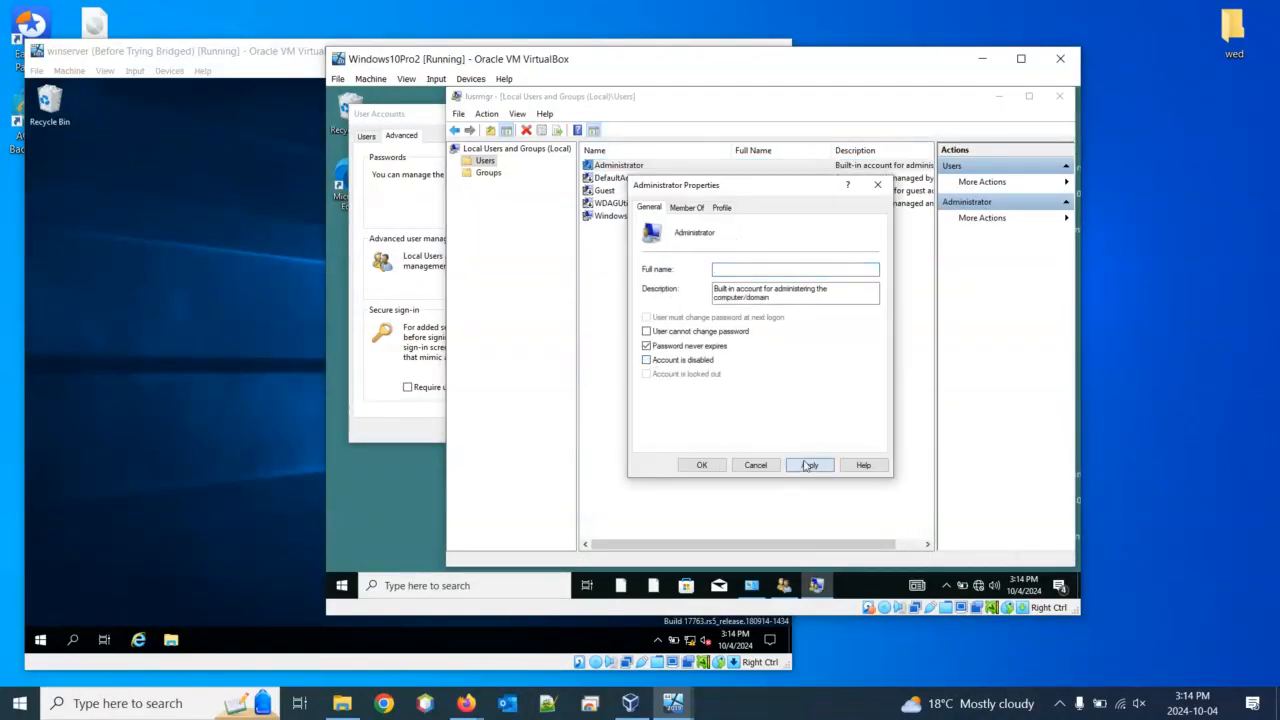
click(702, 465)
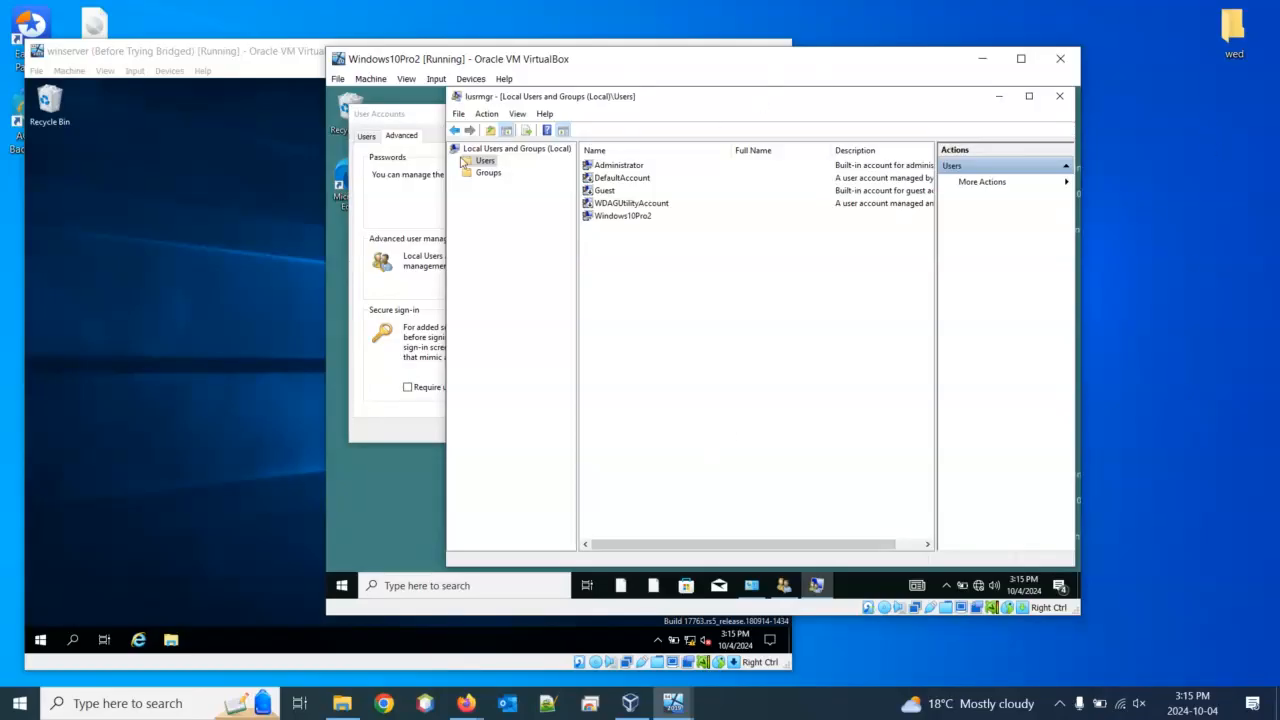
Close Local Users and Groups, the advanced User Accounts dialog and the User Accounts window
drag(664, 62, 646, 55)
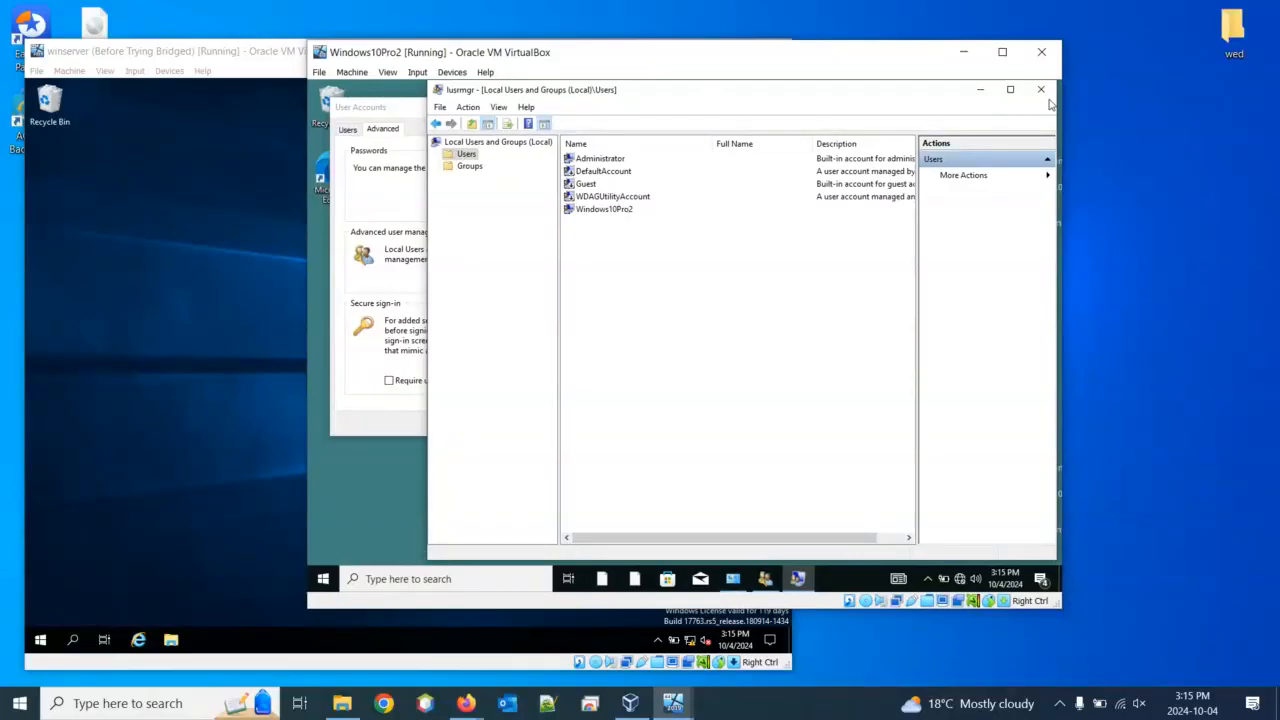
click(601, 160)
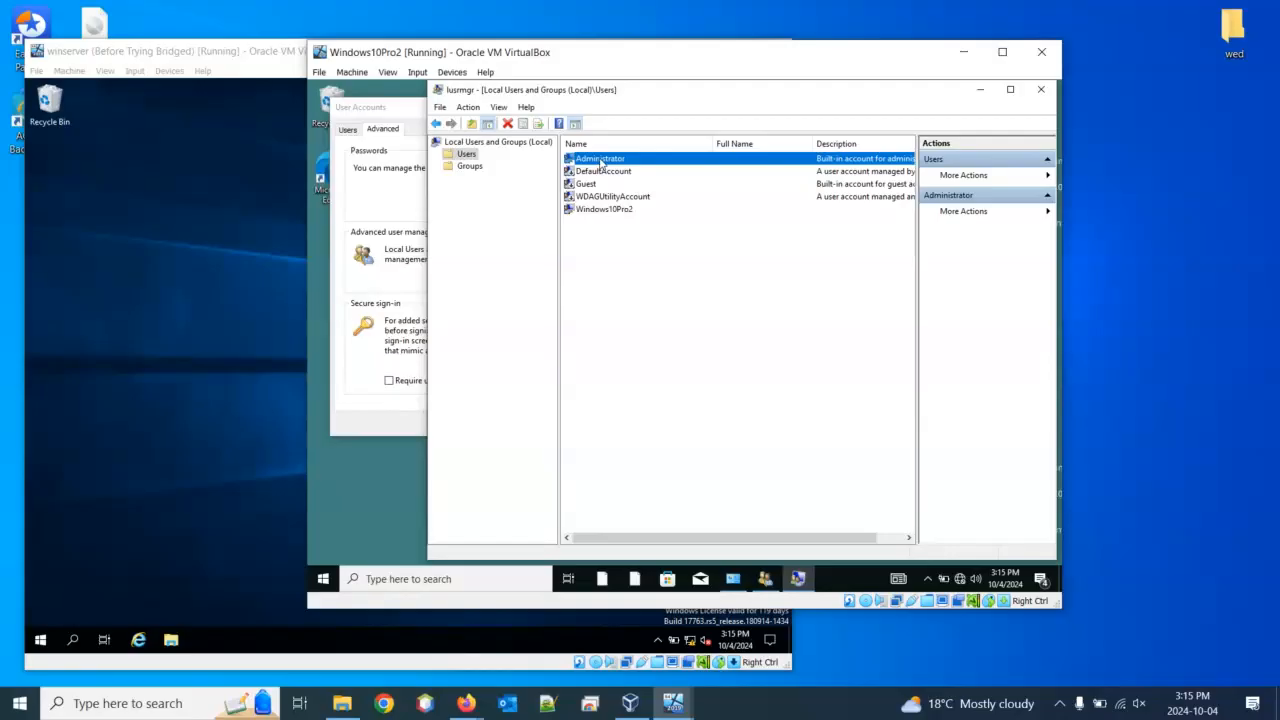
click(601, 211)
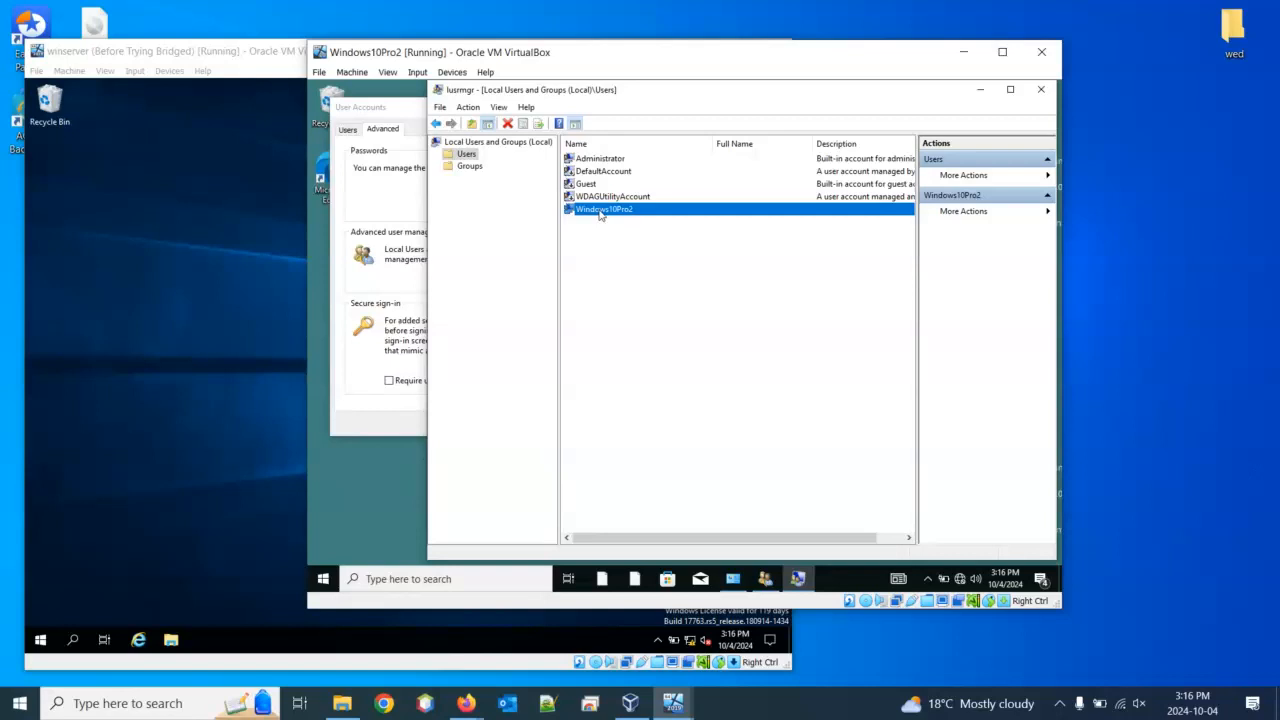
click(1040, 89)
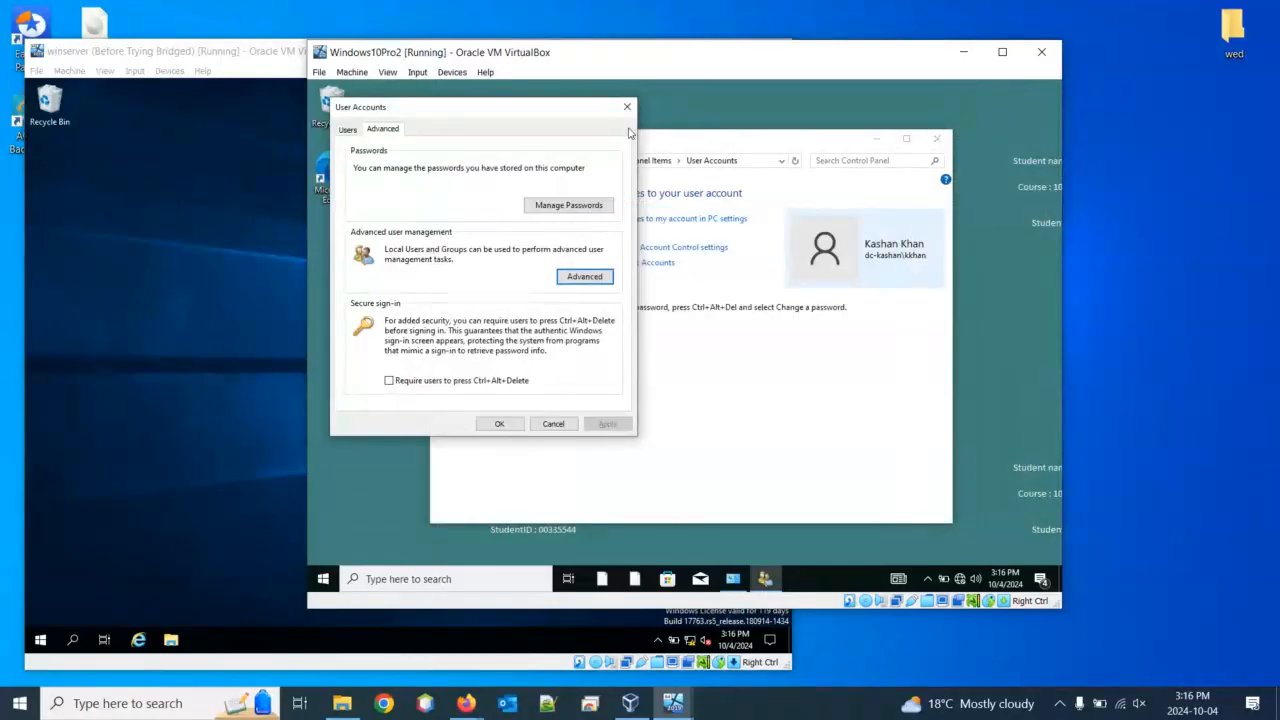
click(627, 107)
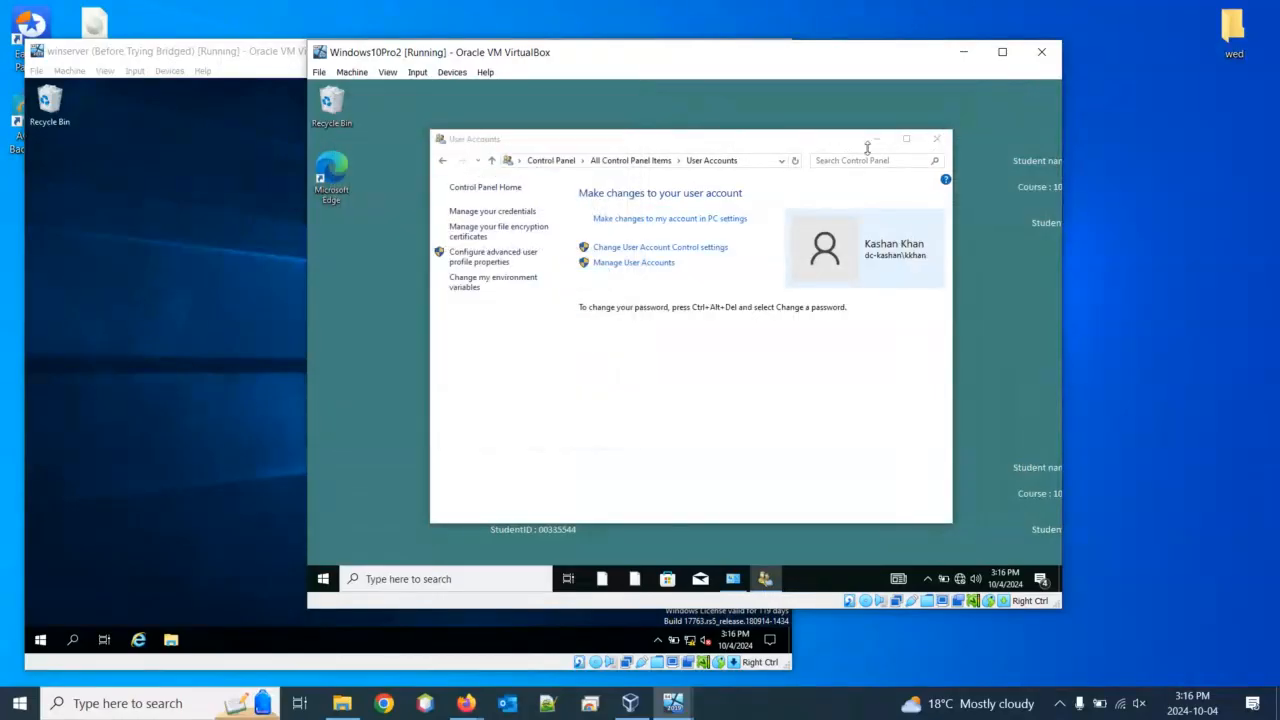
click(936, 139)
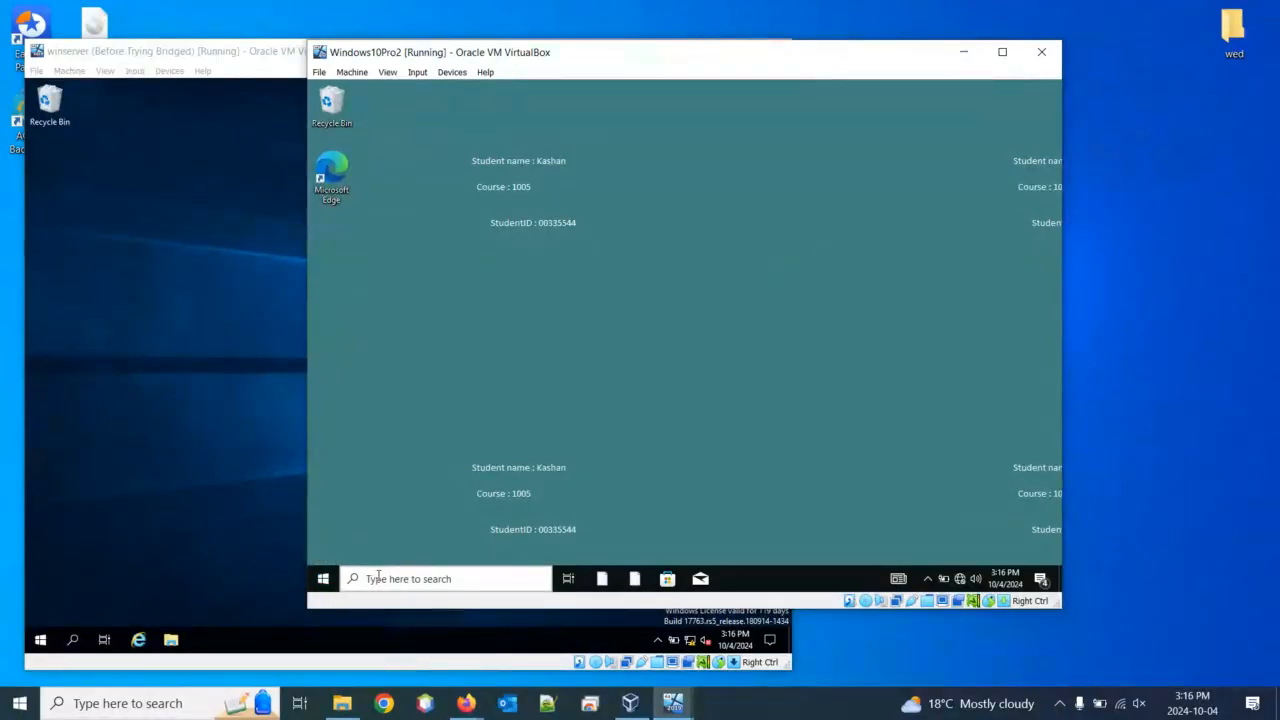
Open File Explorer via the VM's search and show This PC's Properties (About page)
click(325, 580)
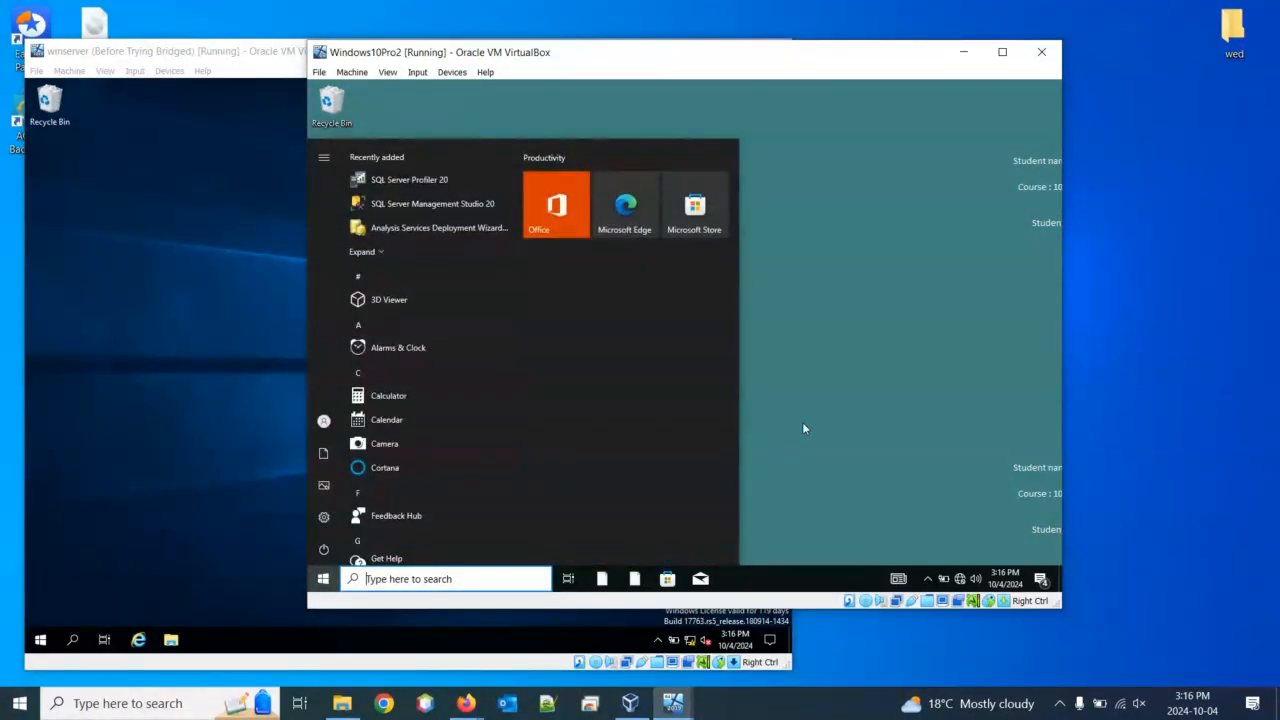
click(806, 428)
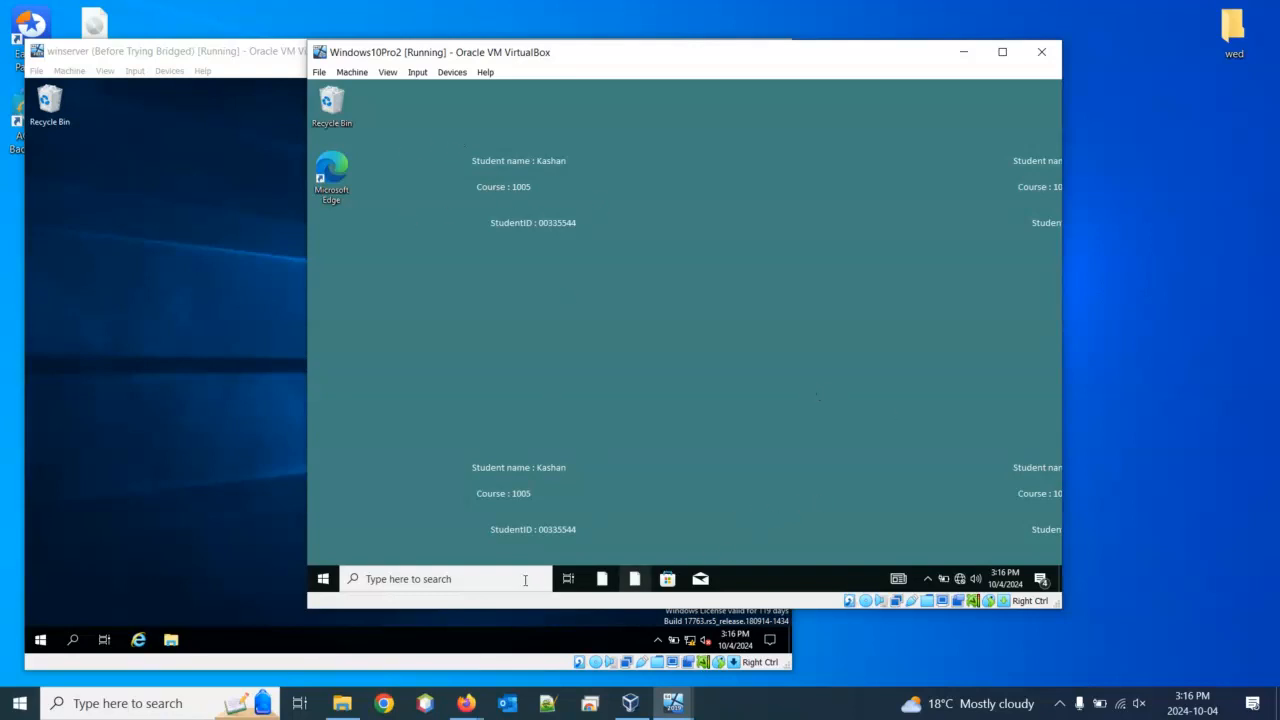
click(322, 582)
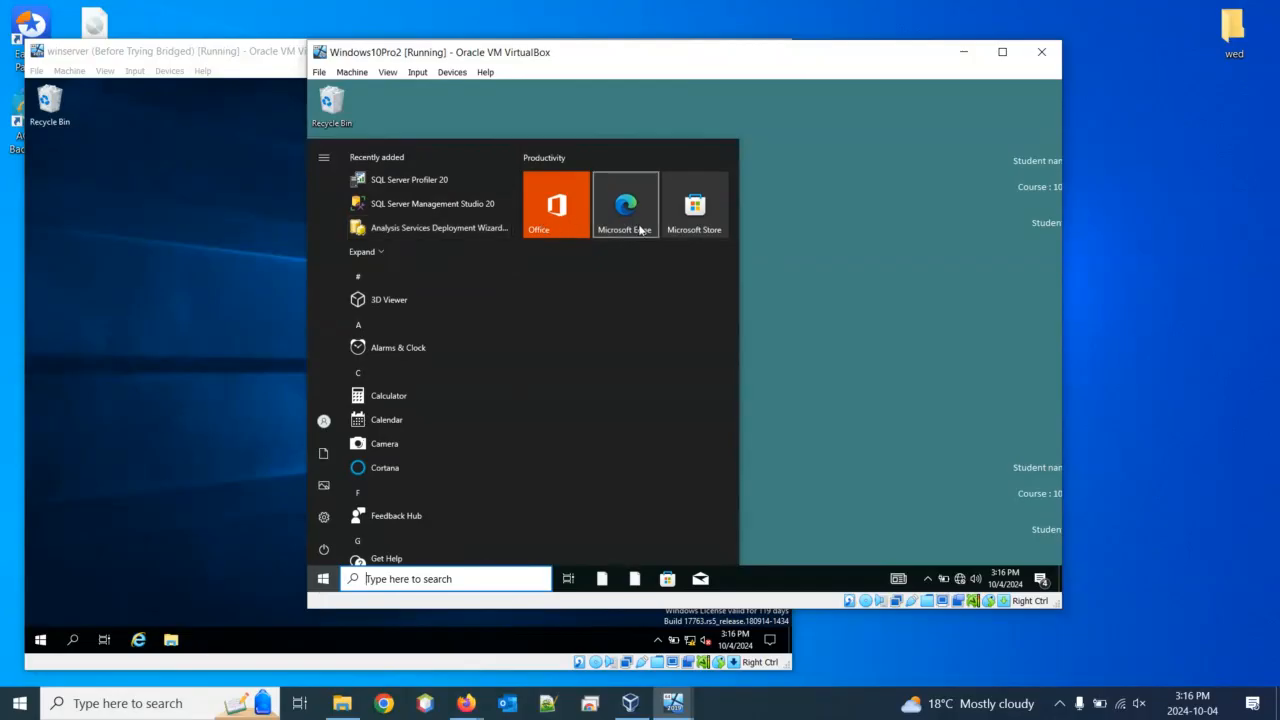
click(428, 576)
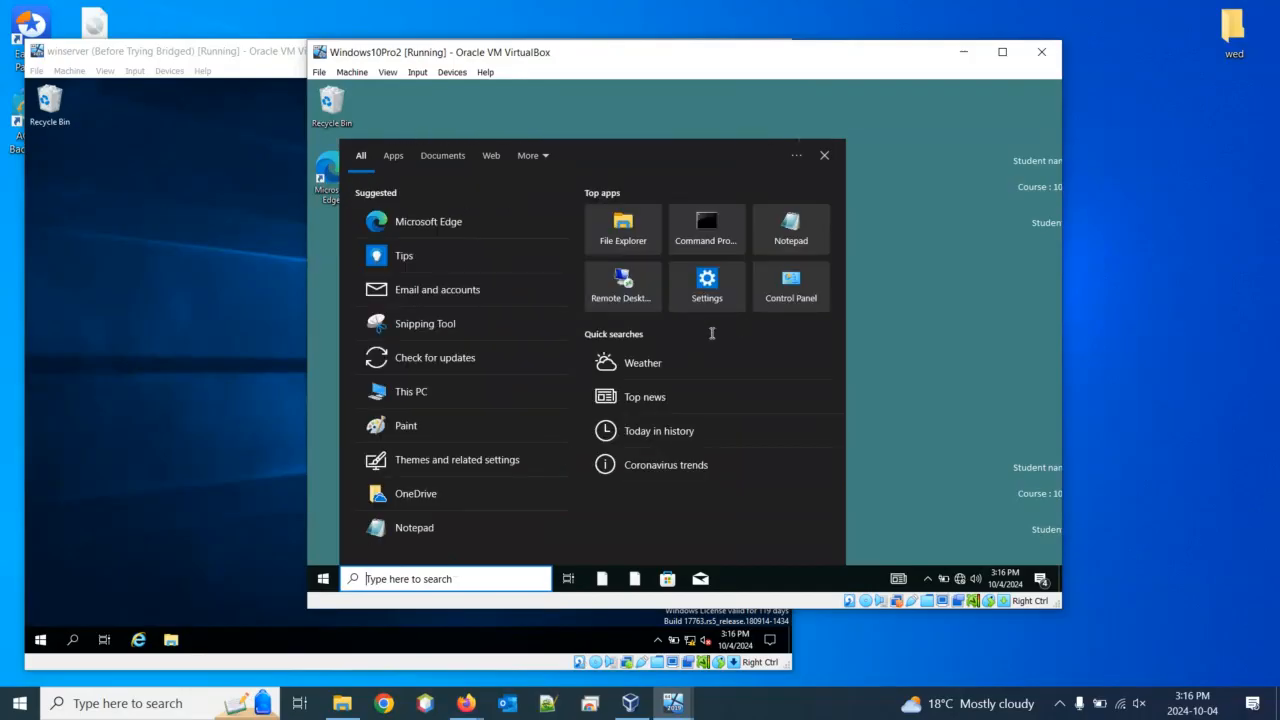
click(638, 233)
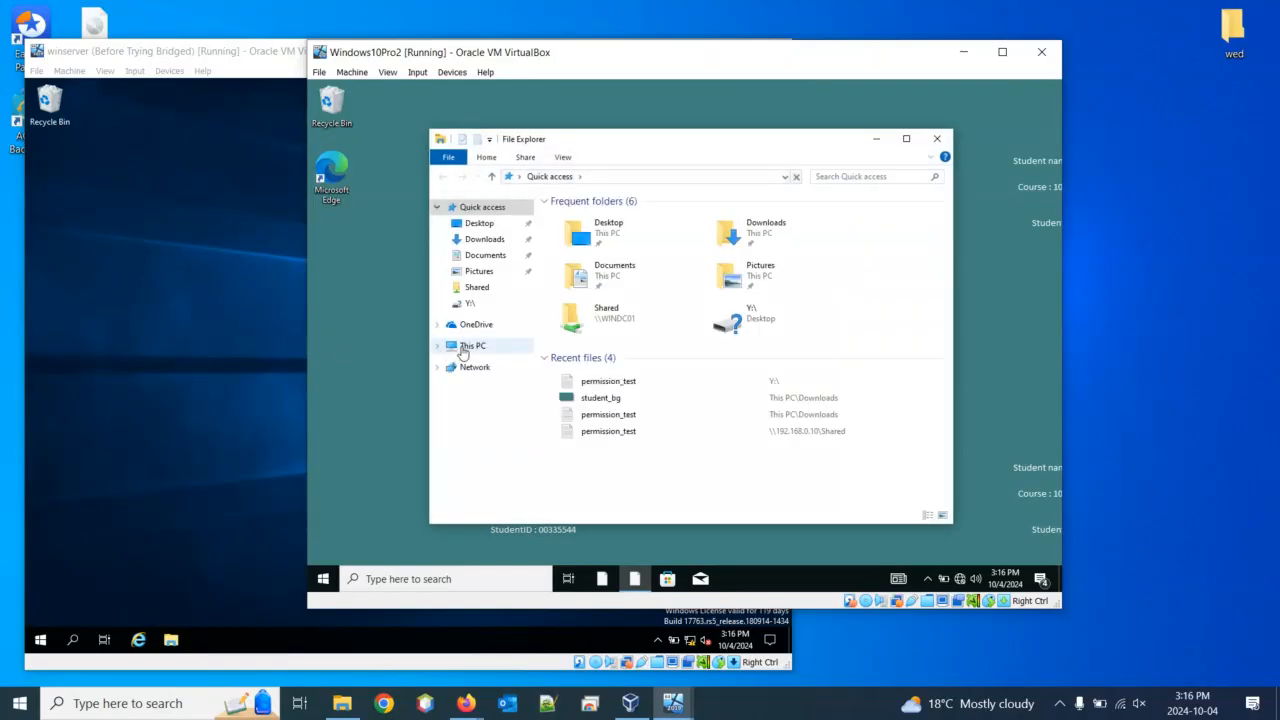
right_click(460, 345)
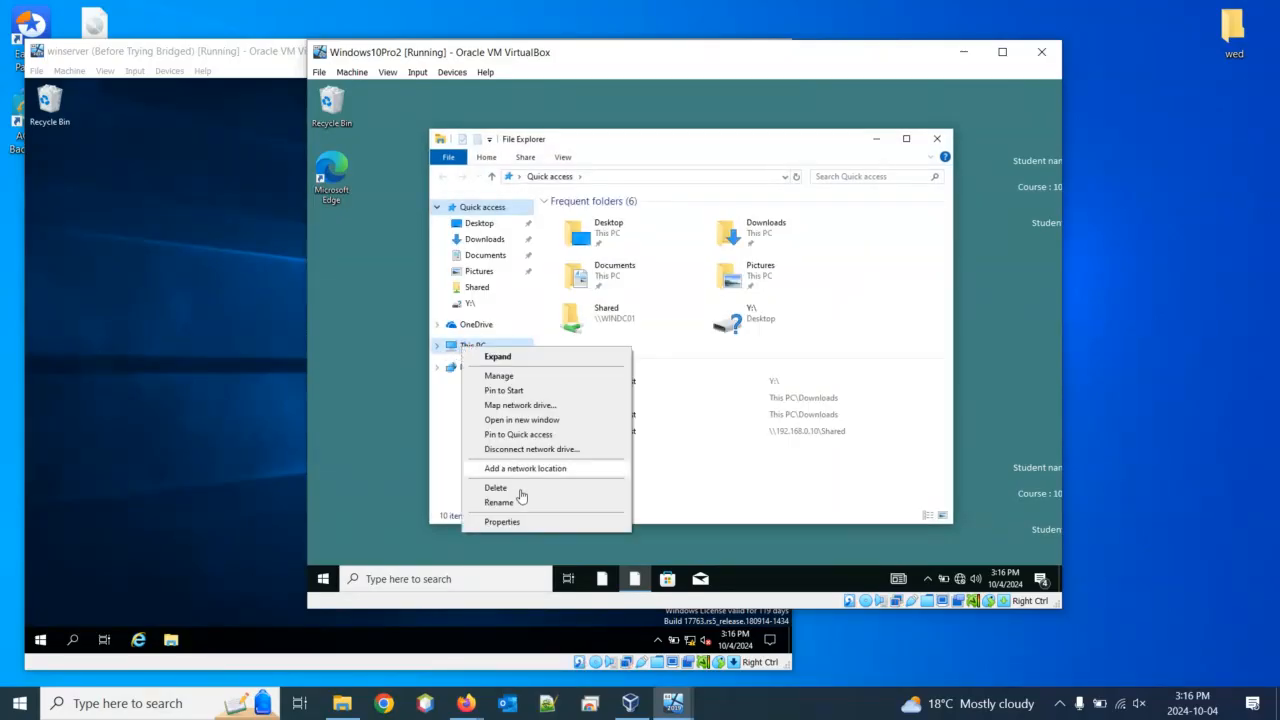
click(521, 524)
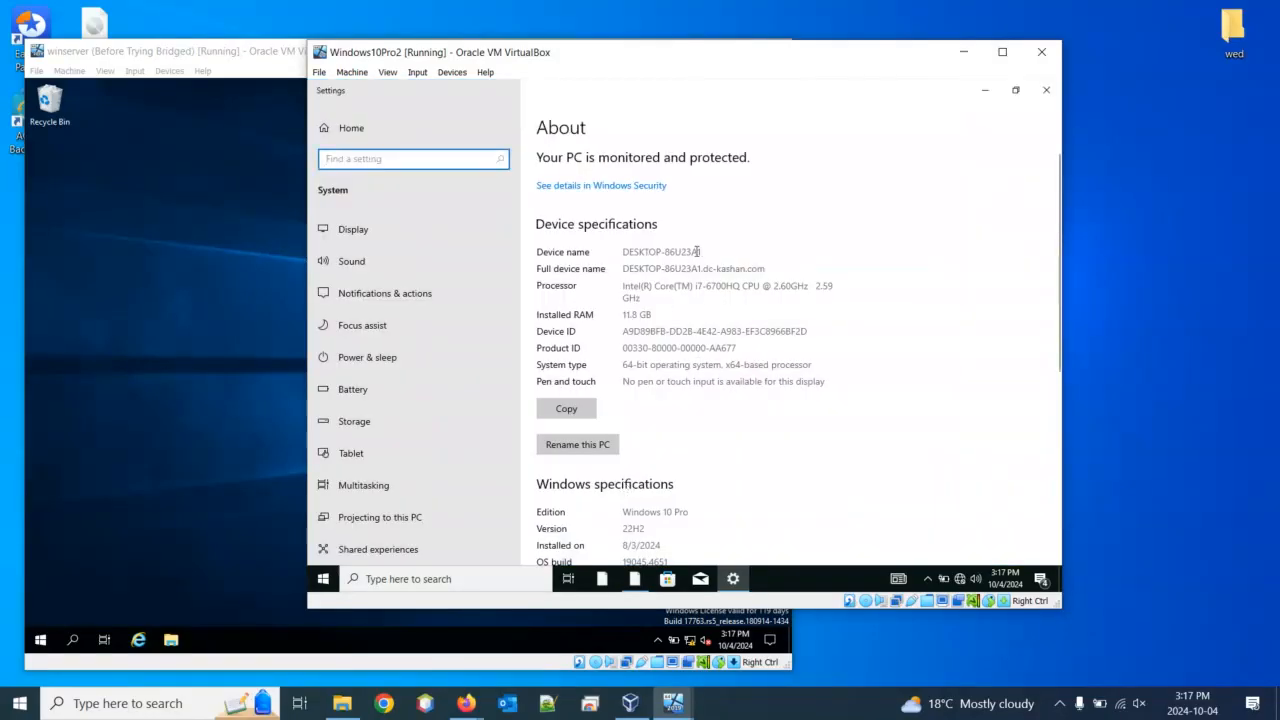
Highlight device name DESKTOP-86U23A1 and launch Snipping Tool from the host's search
drag(702, 251, 622, 251)
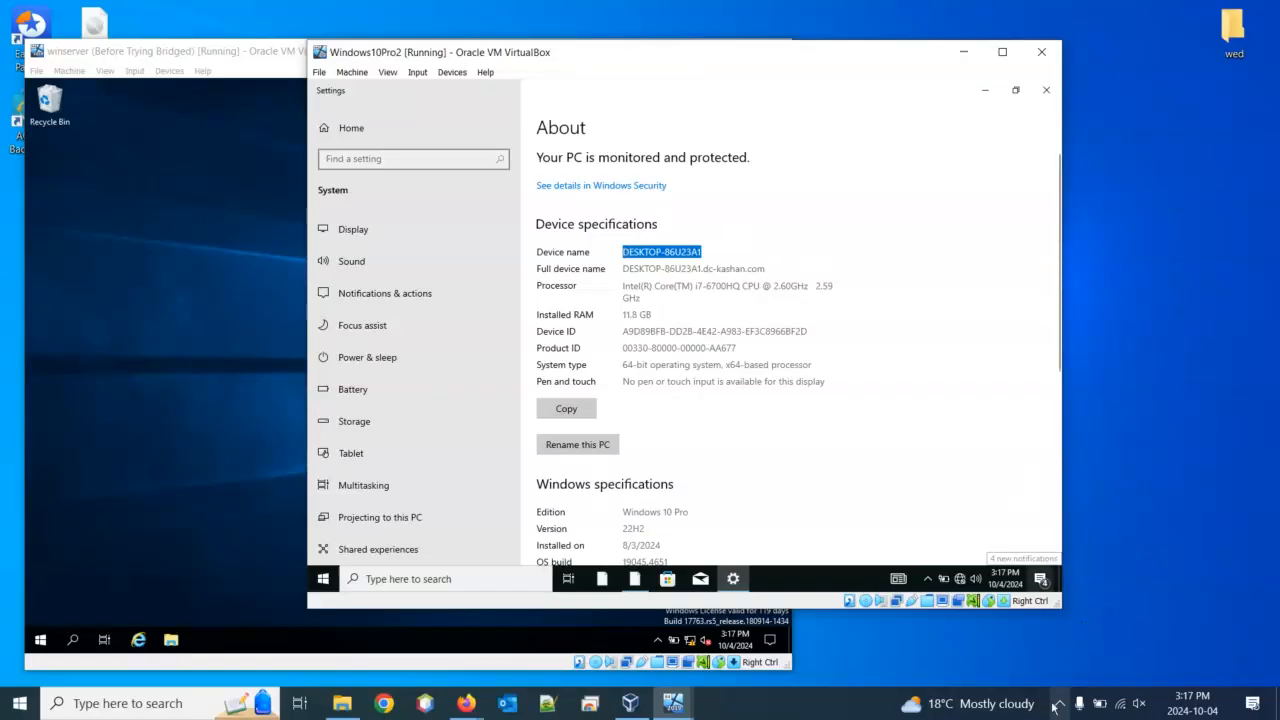
click(166, 712)
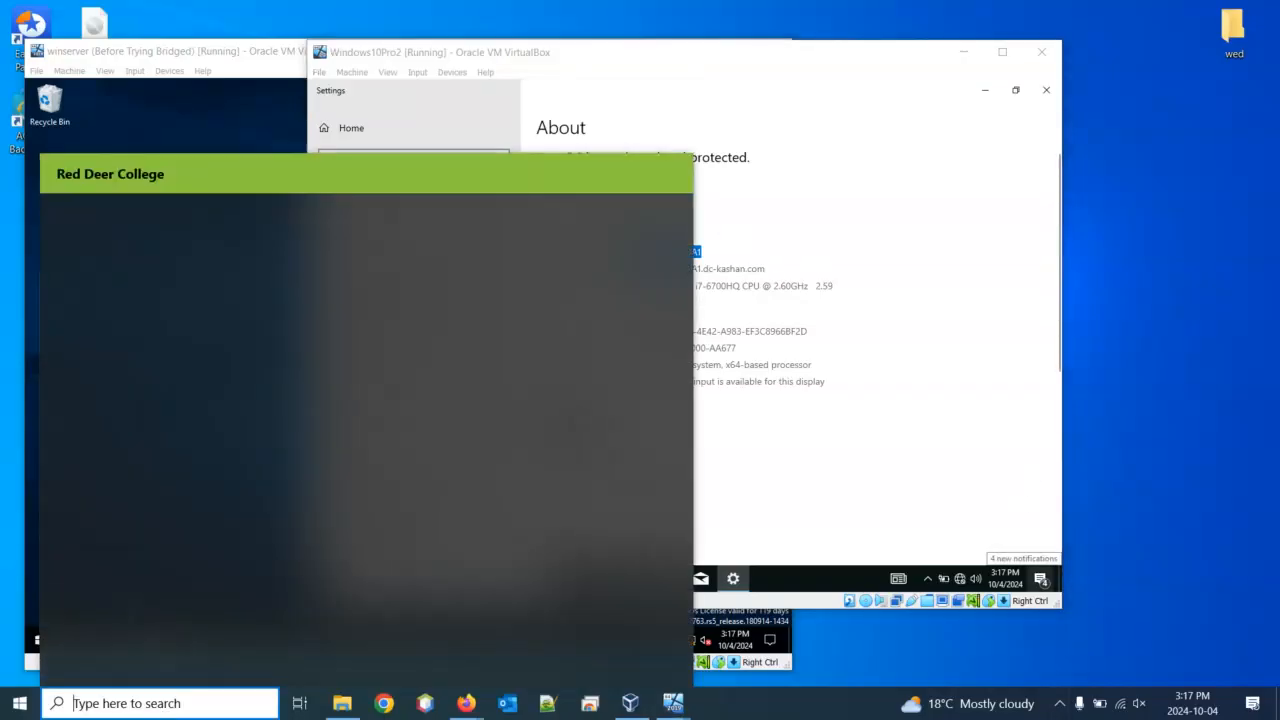
text(sni)
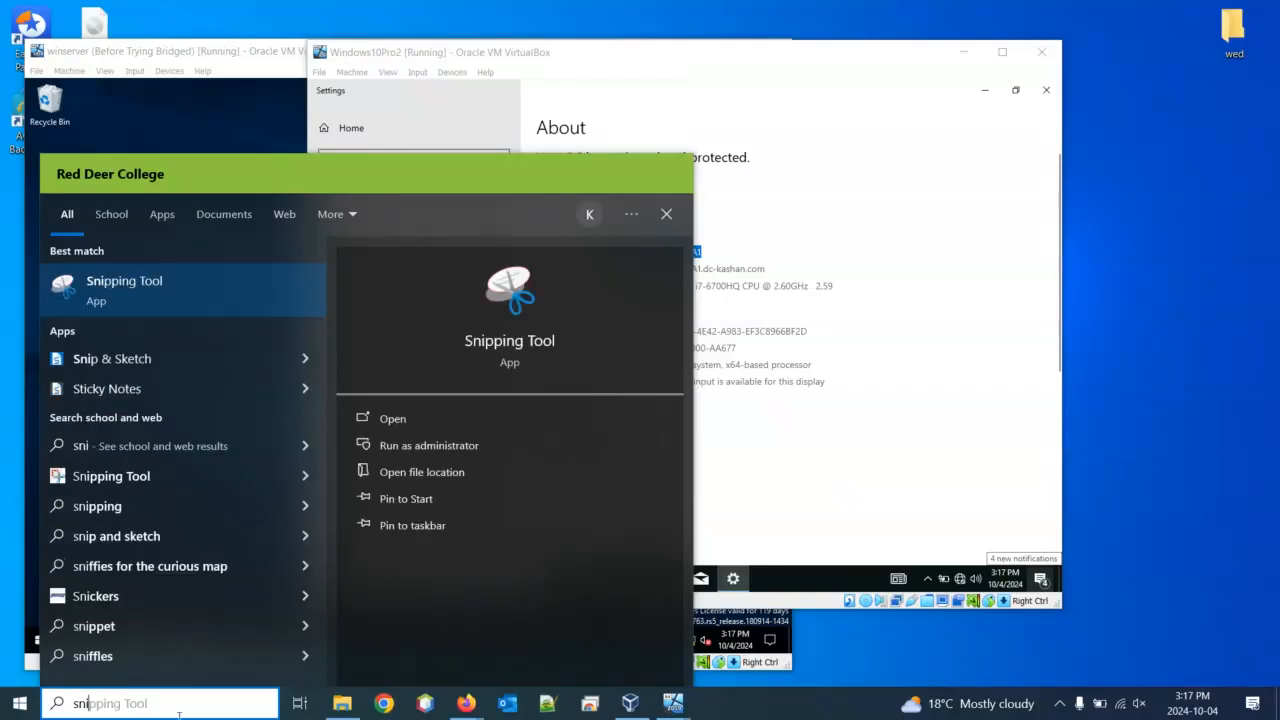
click(98, 300)
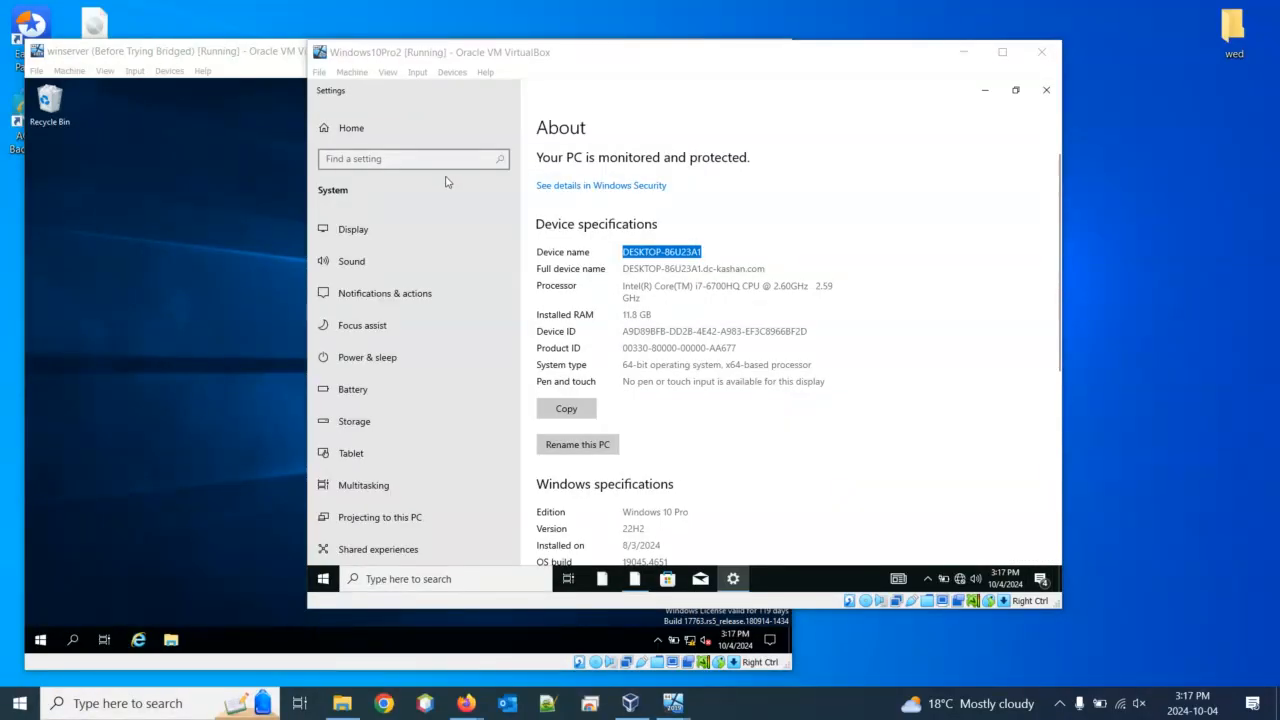
Snip the Device specifications area and move Snipping Tool aside, returning to the VM
click(33, 154)
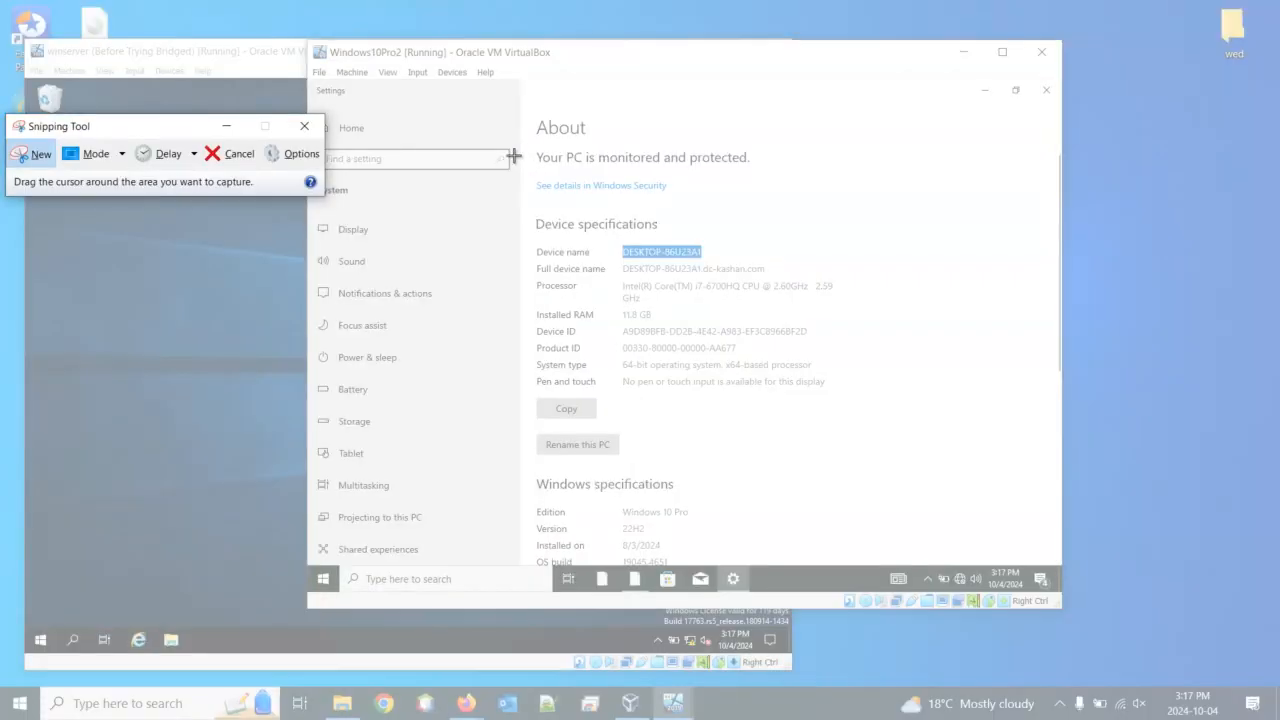
drag(512, 155, 903, 416)
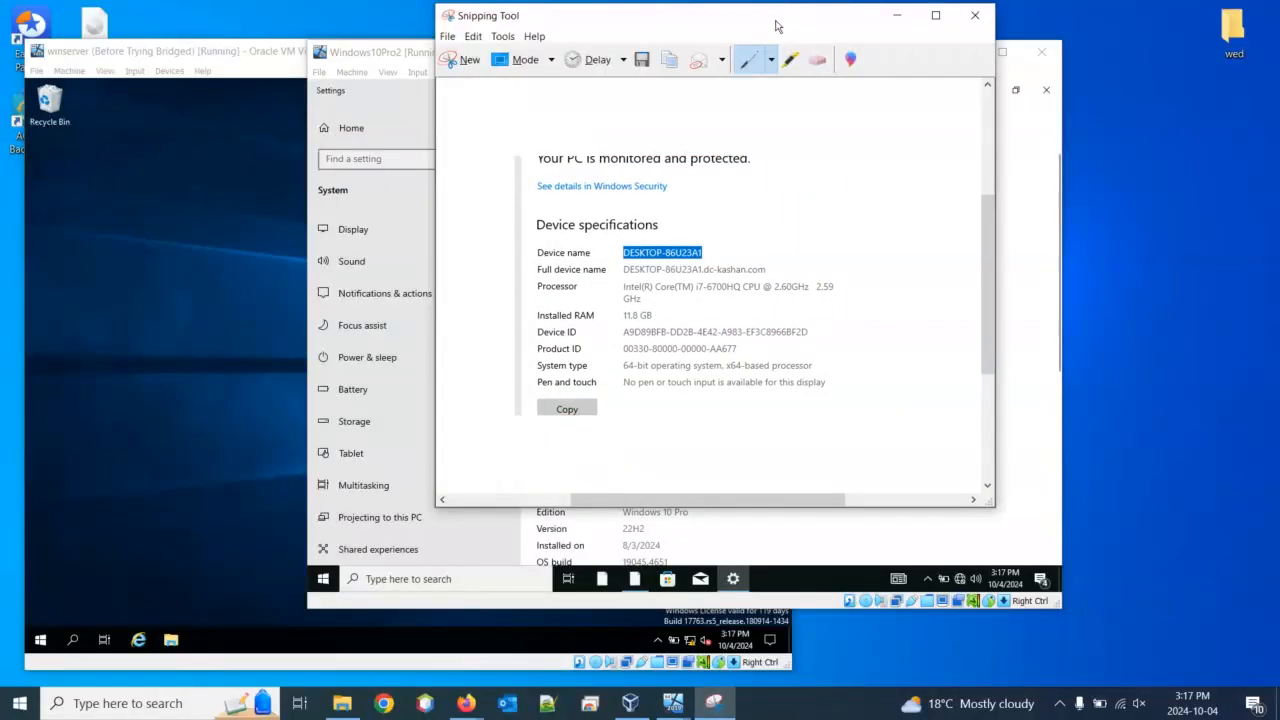
drag(776, 26, 1211, 126)
click(641, 56)
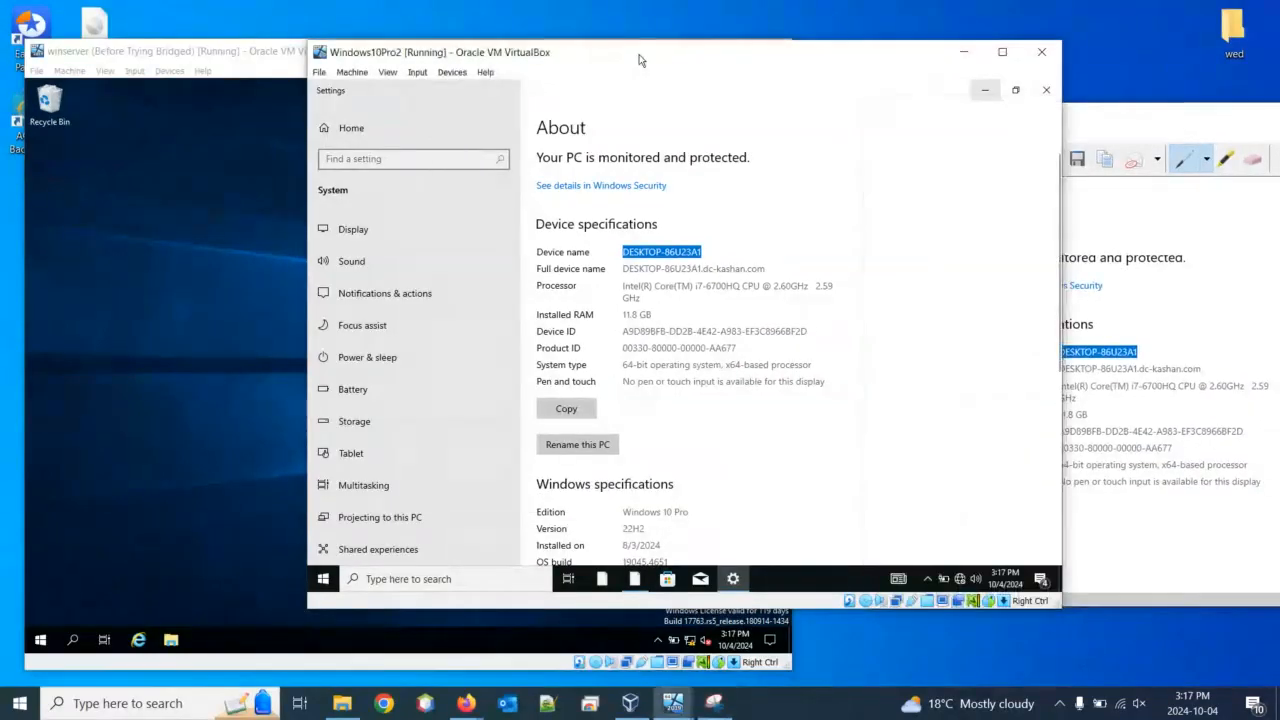
Sign out of the Windows 10 VM from the Start button's context menu
right_click(321, 589)
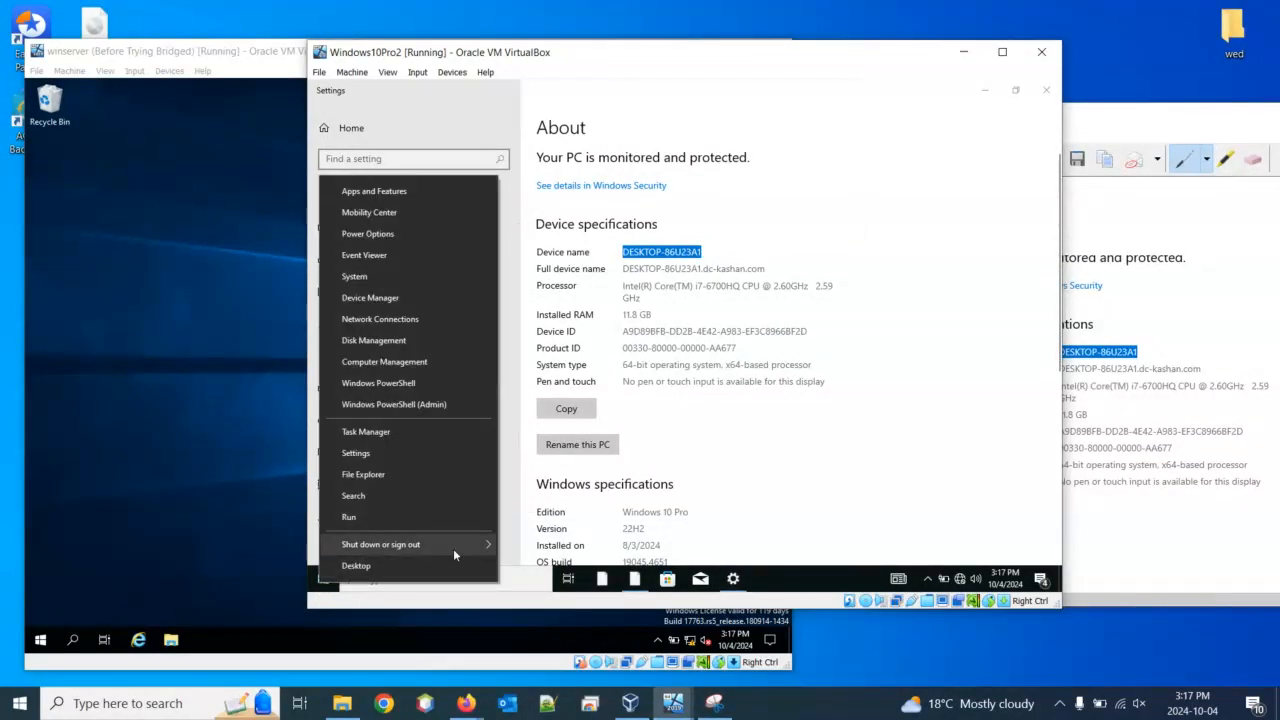
mouse_move(453, 548)
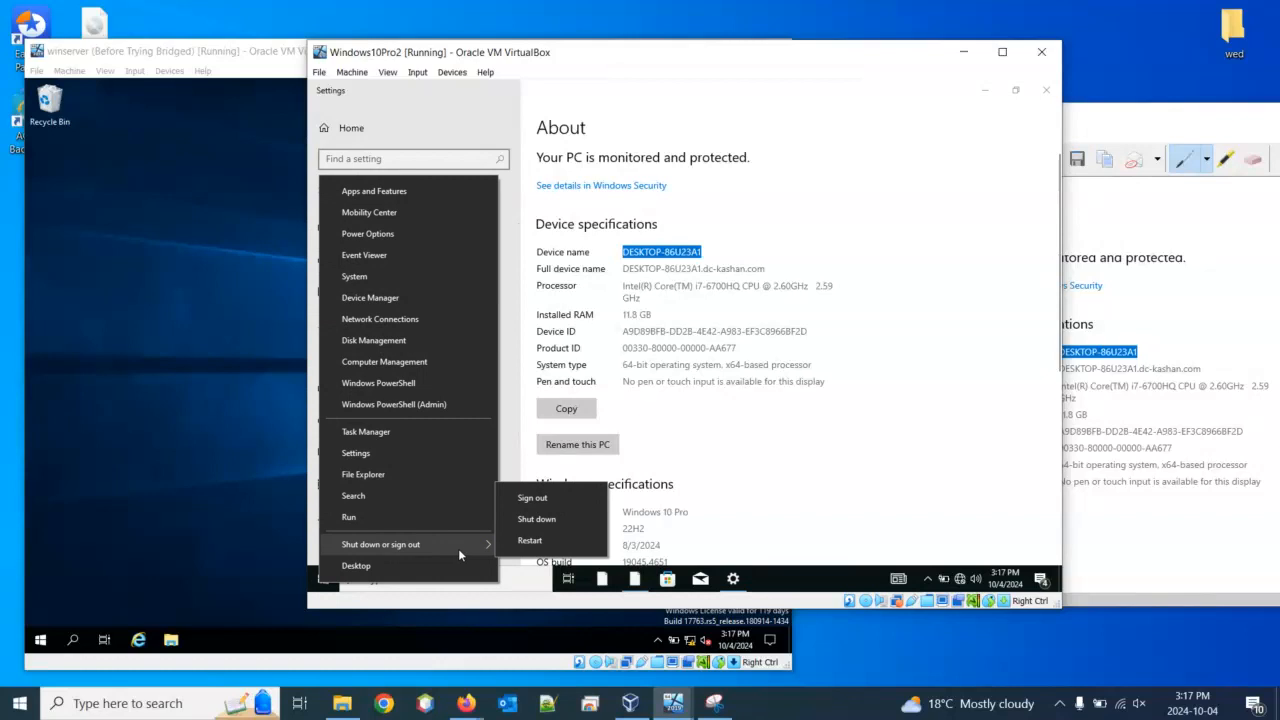
click(539, 503)
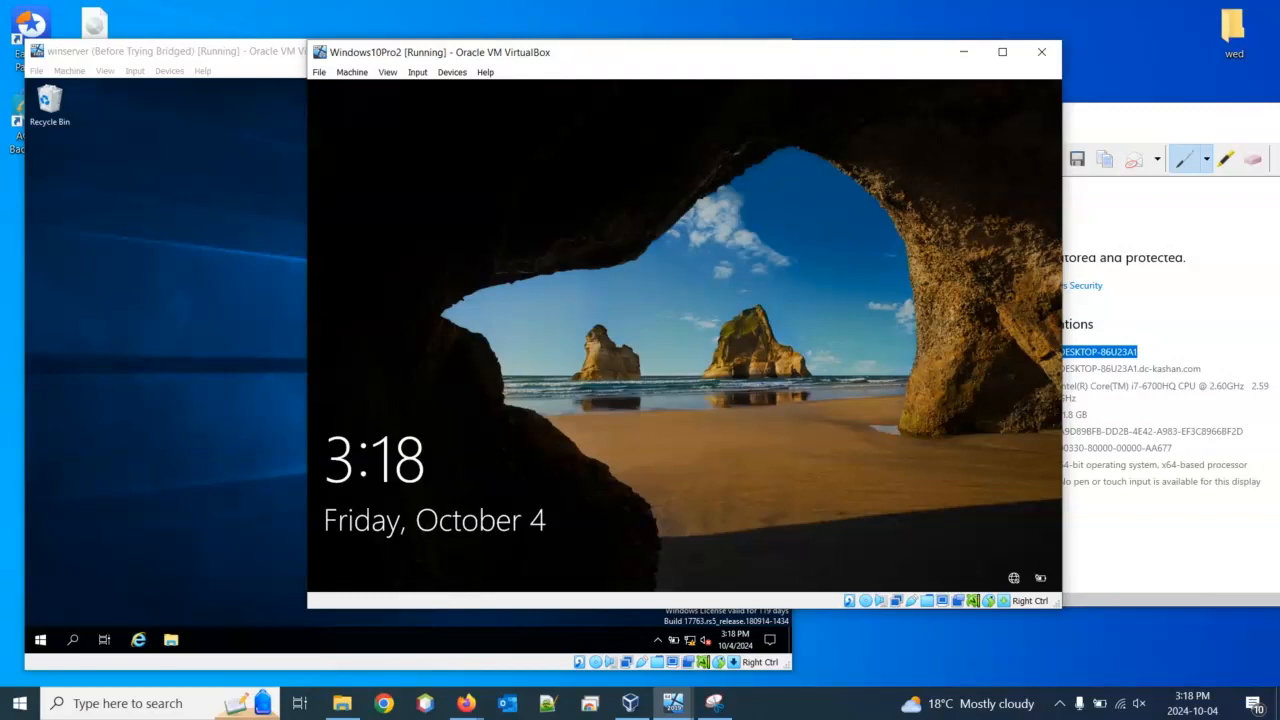
Send Ctrl-Alt-Del through the VM's Input menu and choose Other user
click(417, 72)
mouse_move(444, 91)
click(600, 127)
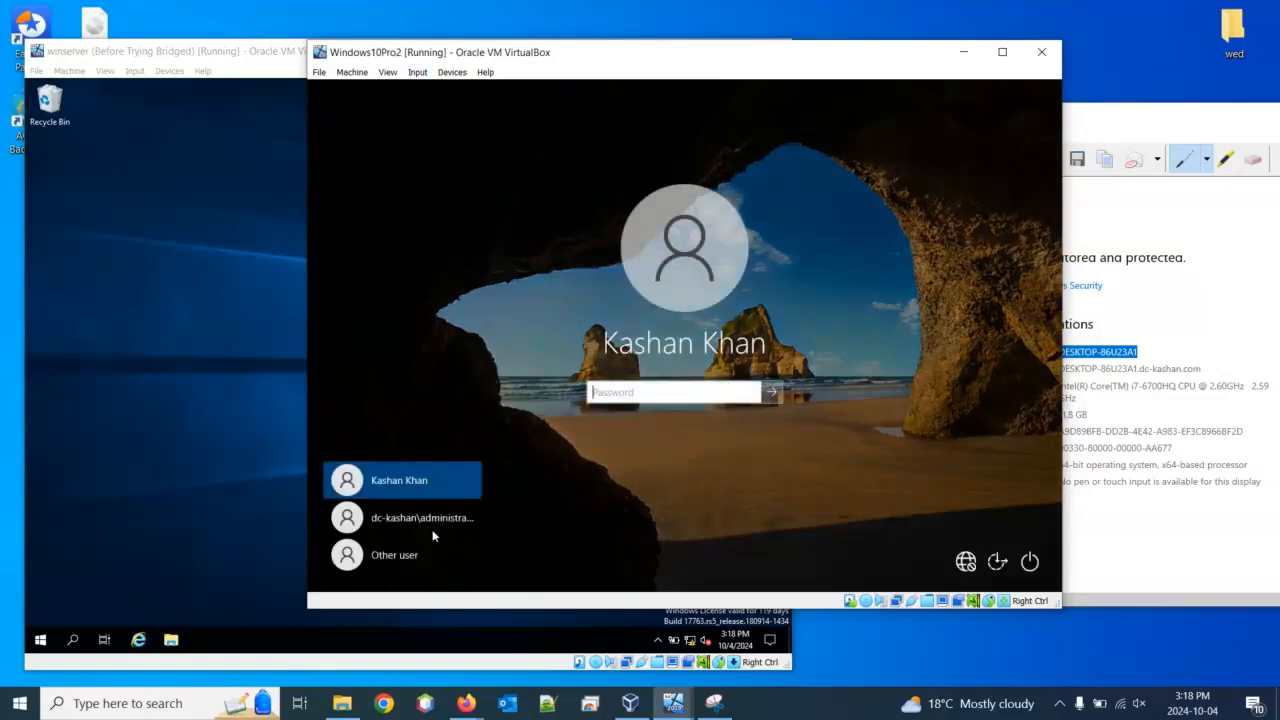
click(466, 540)
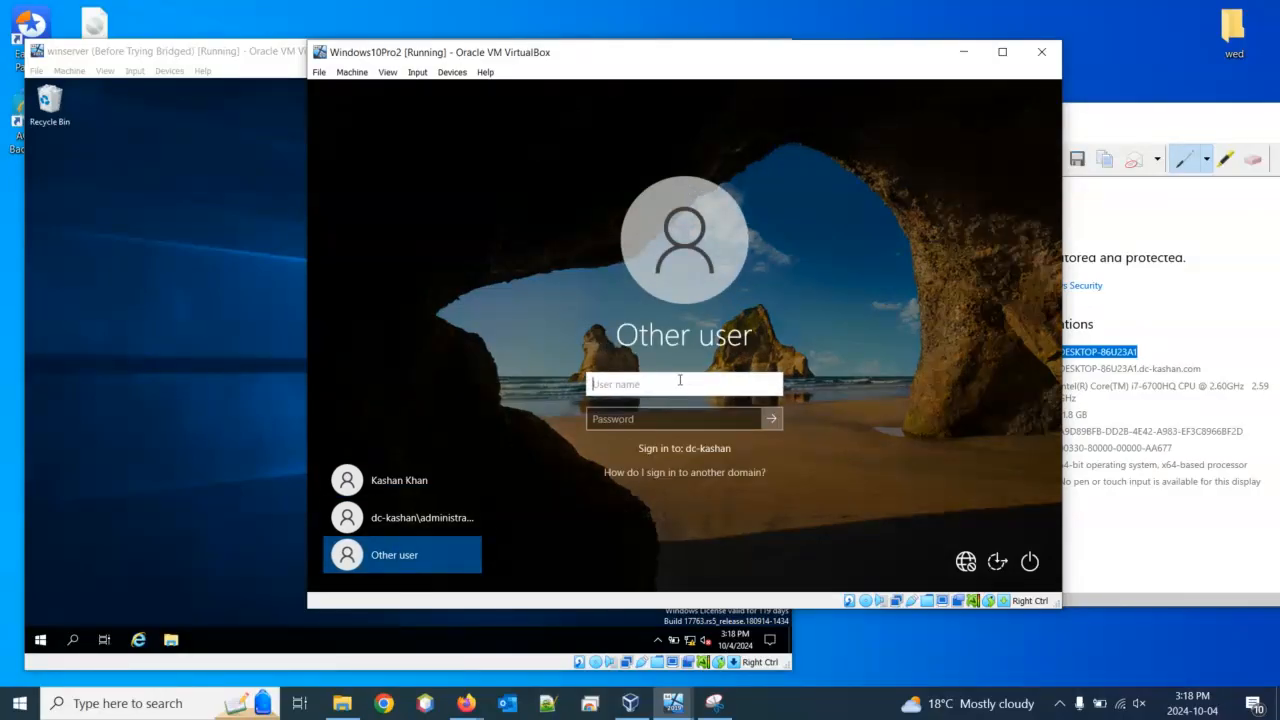
Enter 'administrator' as the Other user name, then replace it with 'administrator@dc-kashan'
text(administrator)
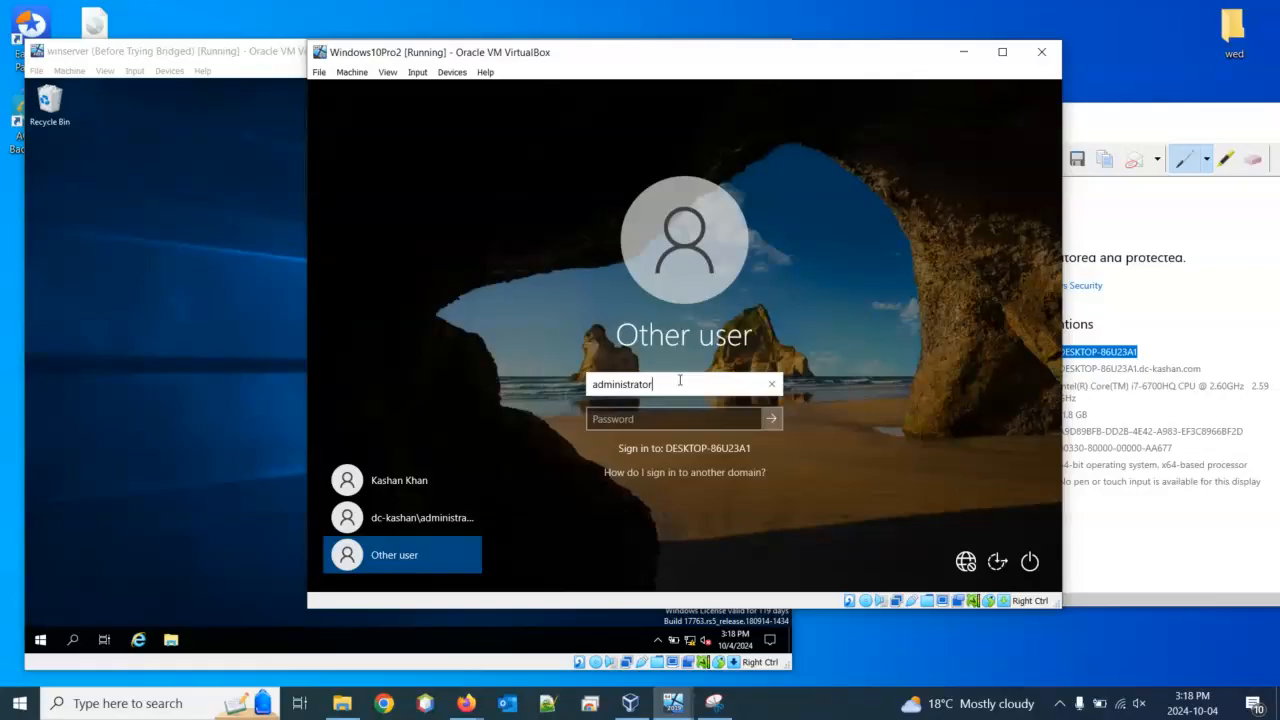
key(BackSpace)
key(BackSpace)
key(BackSpace)
key(BackSpace)
key(BackSpace)
key(BackSpace)
key(BackSpace)
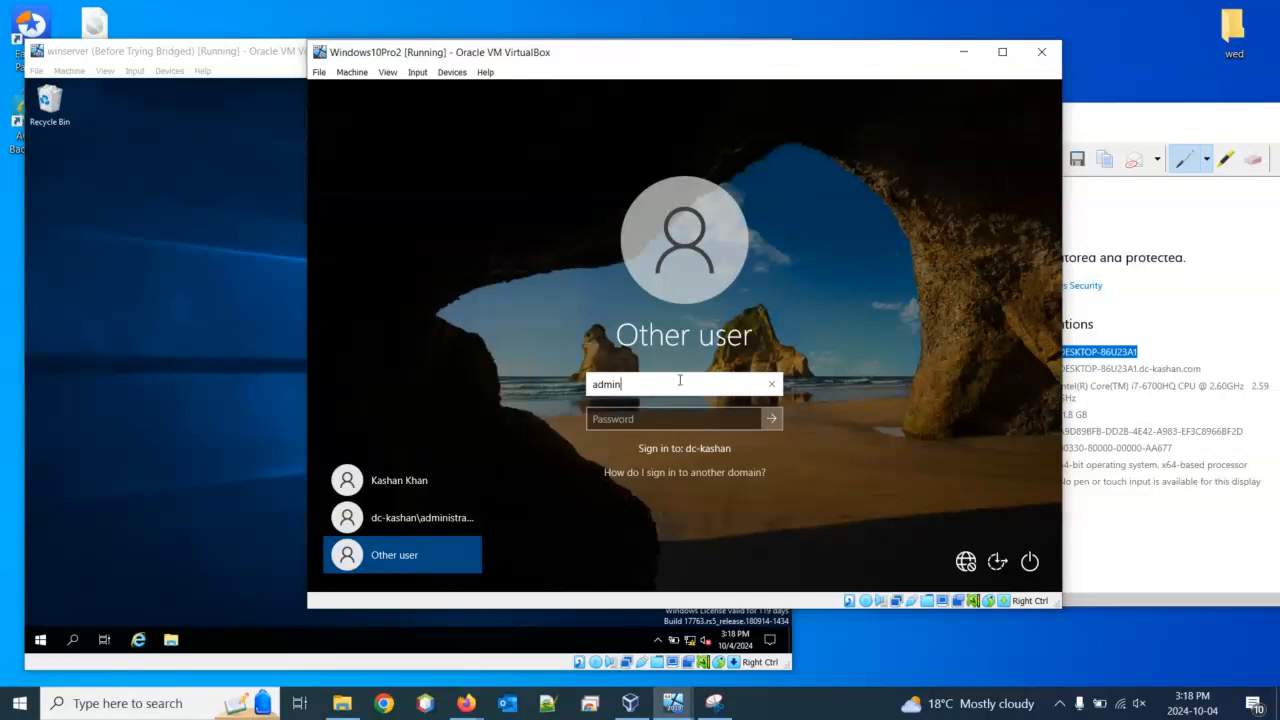
key(BackSpace)
key(BackSpace)
key(BackSpace)
key(BackSpace)
key(BackSpace)
text(administrator)
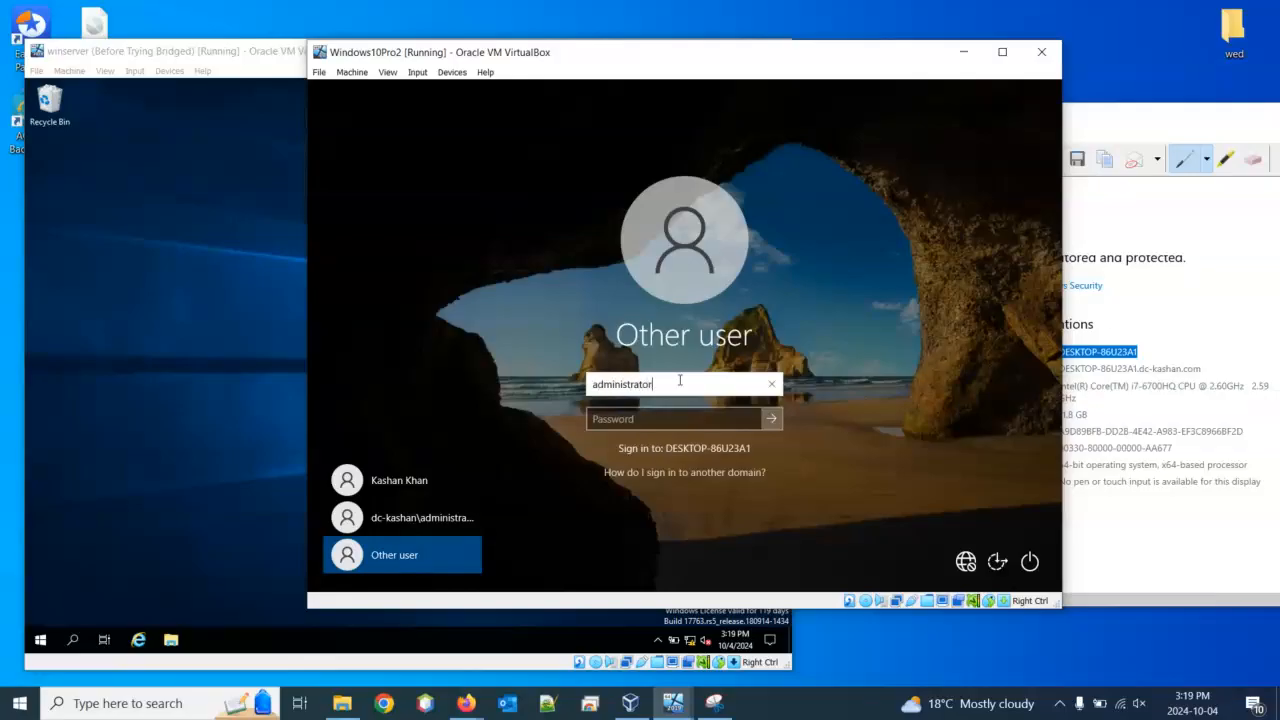
text(@dc-kashan)
Pick the domain administrator tile, then switch to a blank Other user sign-in form
click(411, 518)
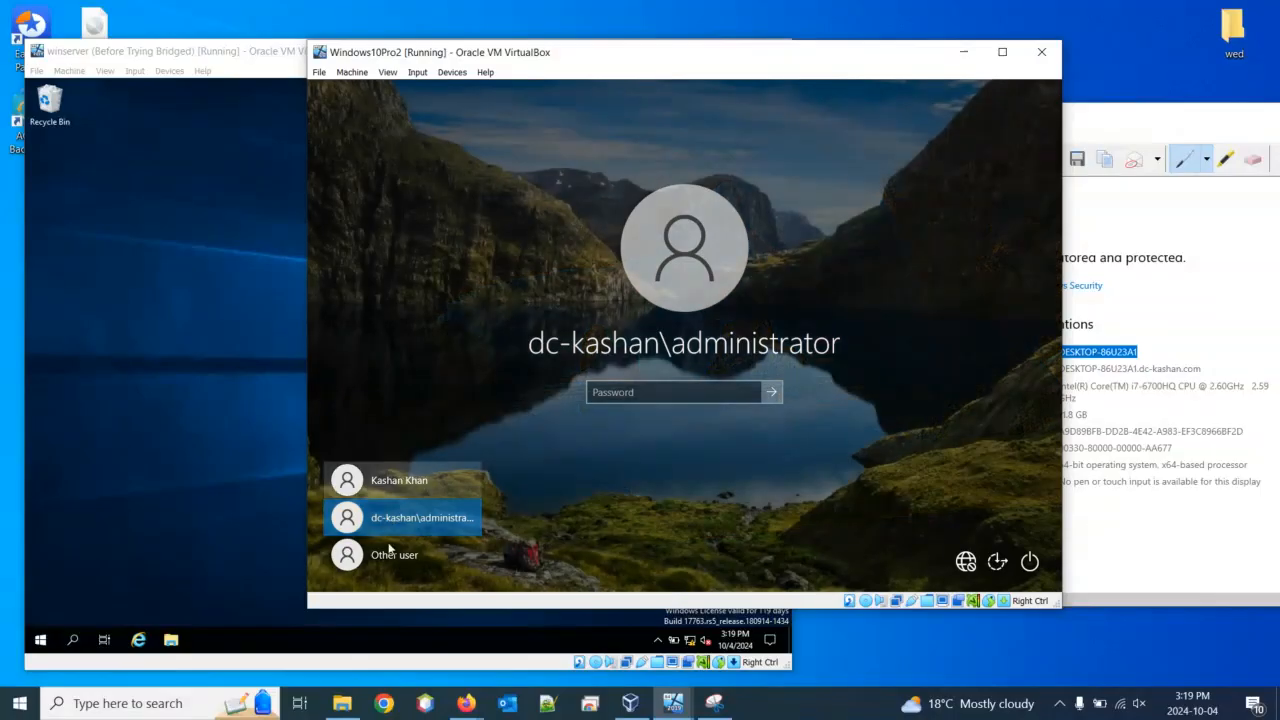
click(388, 570)
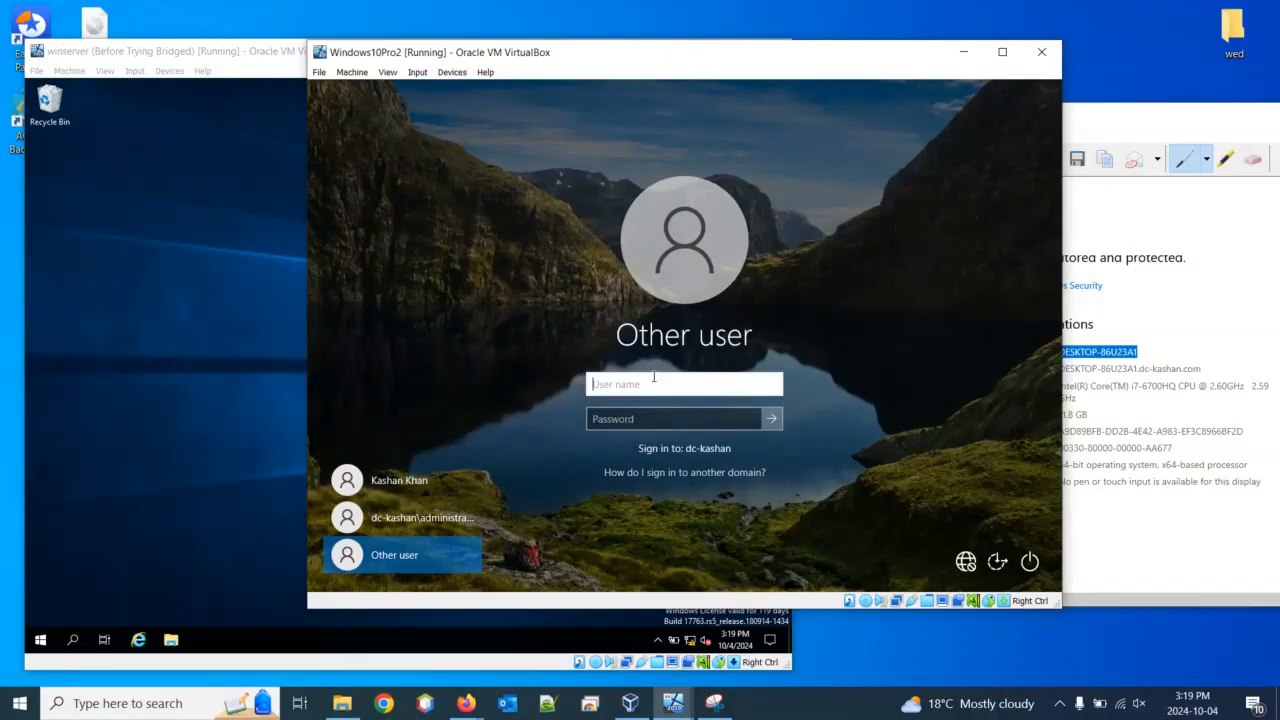
Sign Windows10Pro2 in as the local 'administrator' with its password
text(administrator)
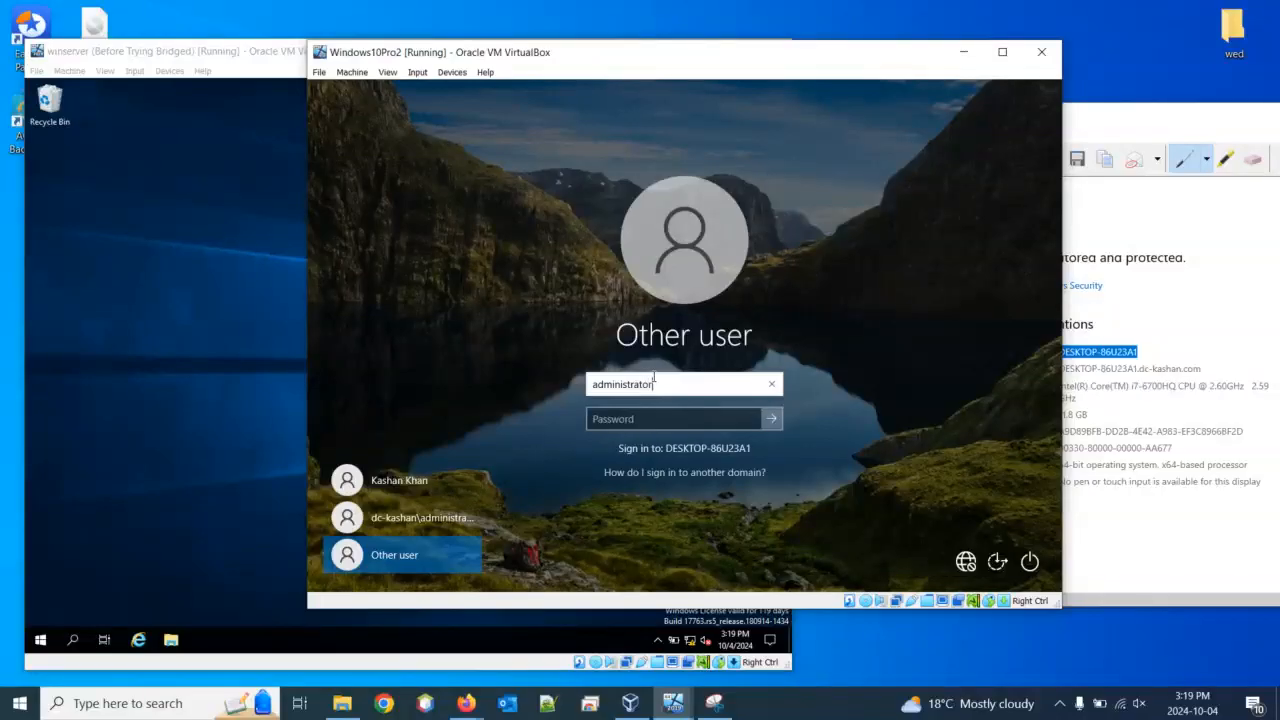
click(676, 423)
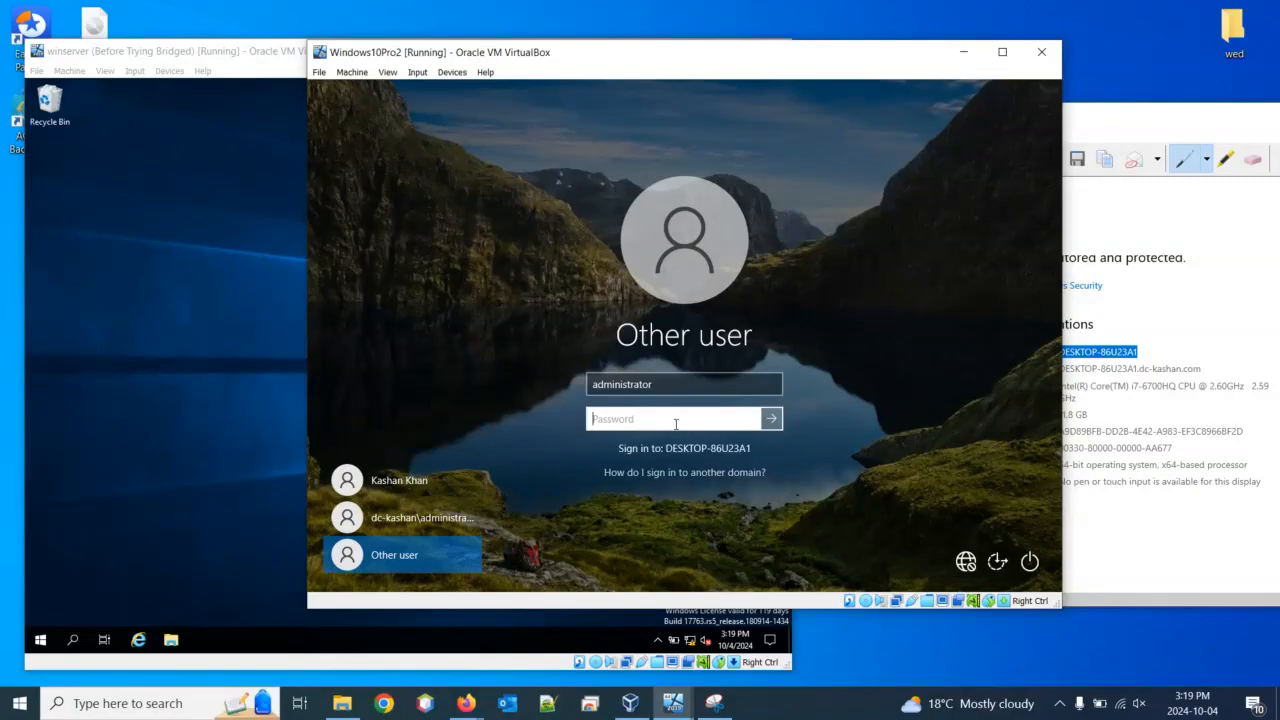
text(*******)
click(771, 419)
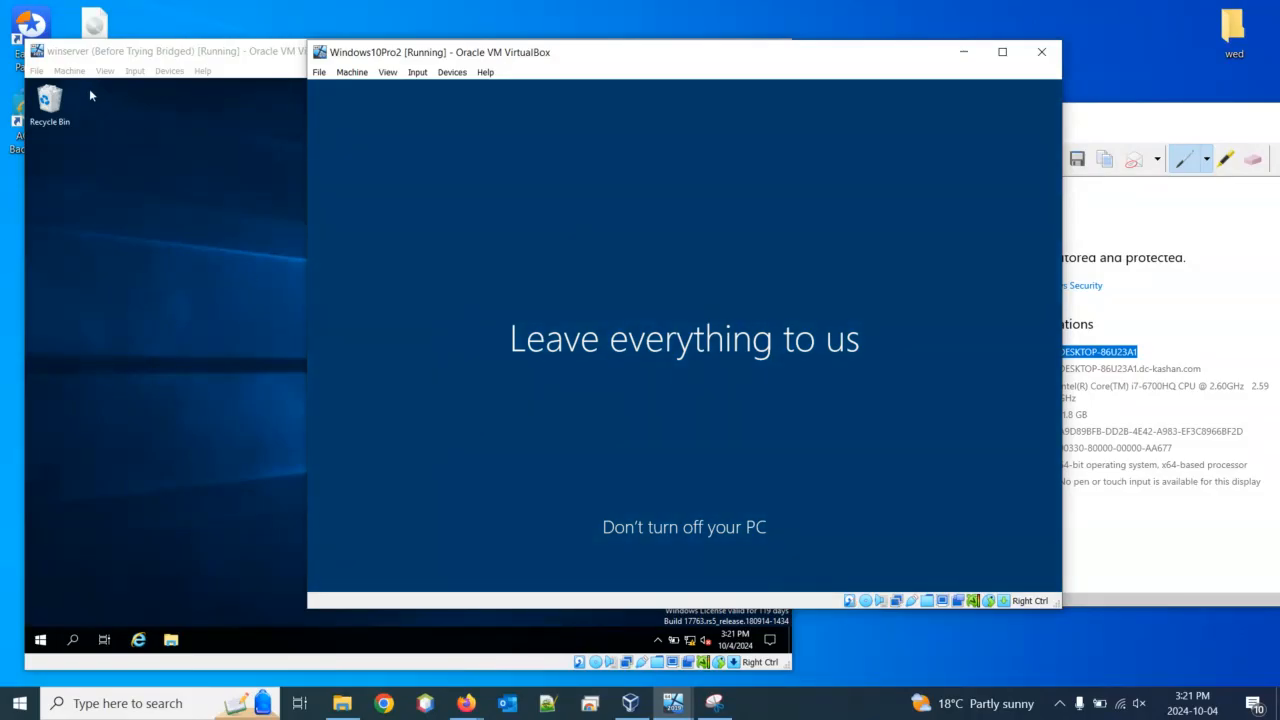
Bring the VirtualBox Manager forward and select the winserver machine to view its details
click(37, 73)
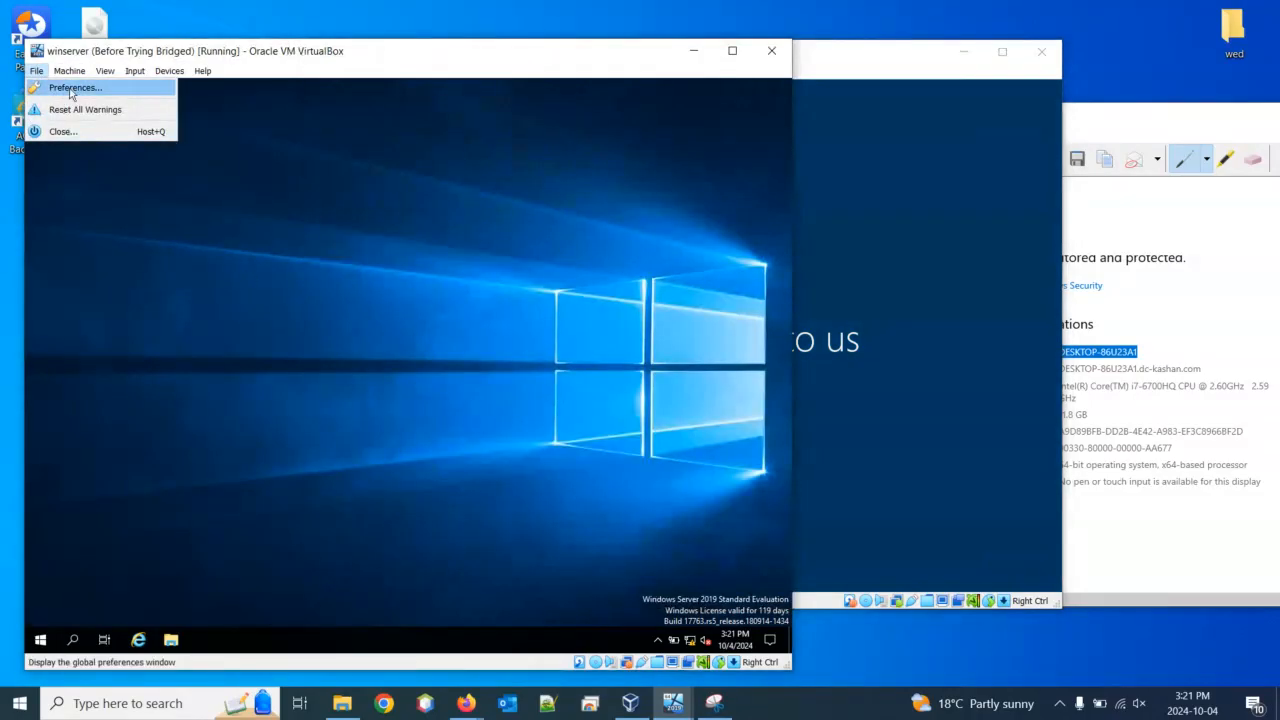
mouse_move(72, 72)
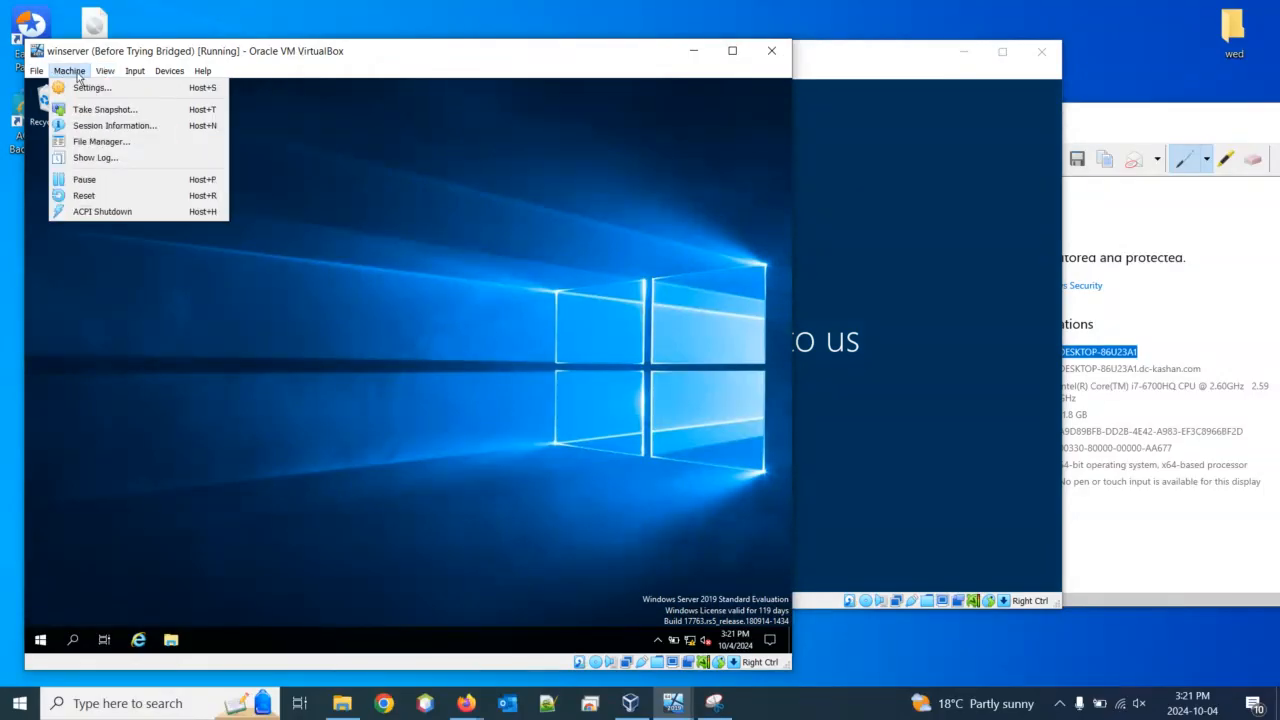
click(627, 703)
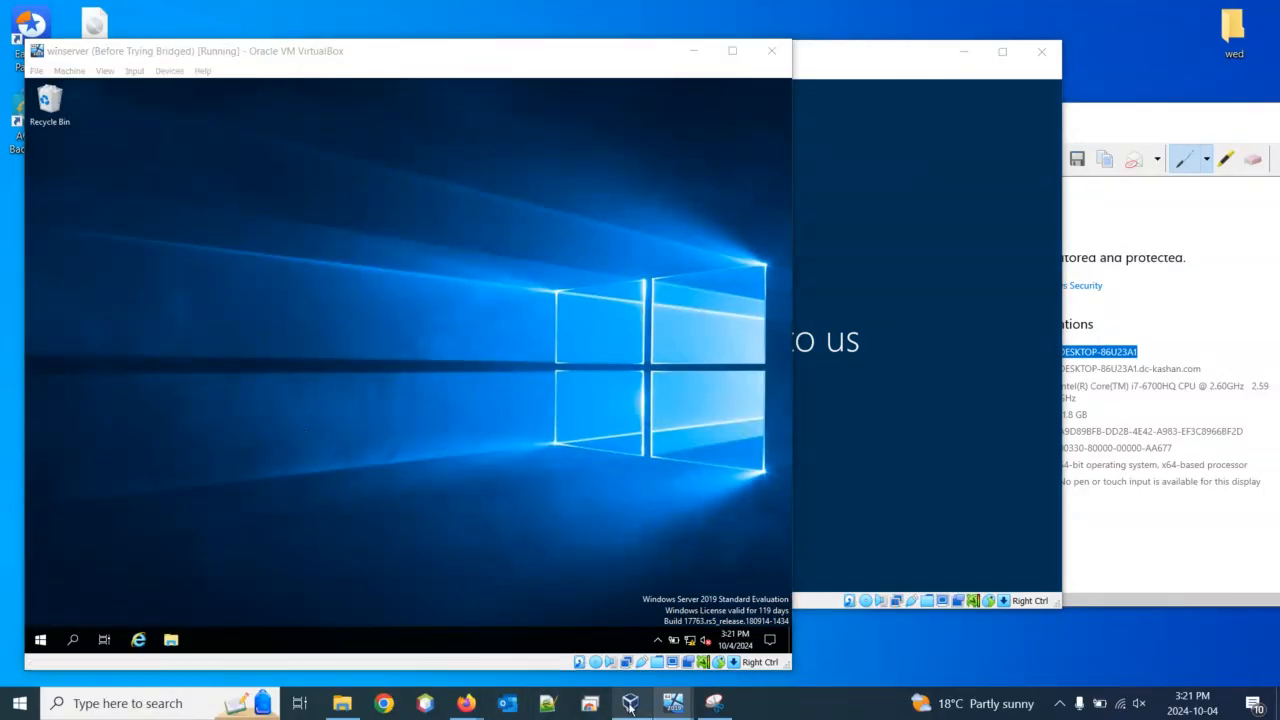
click(75, 187)
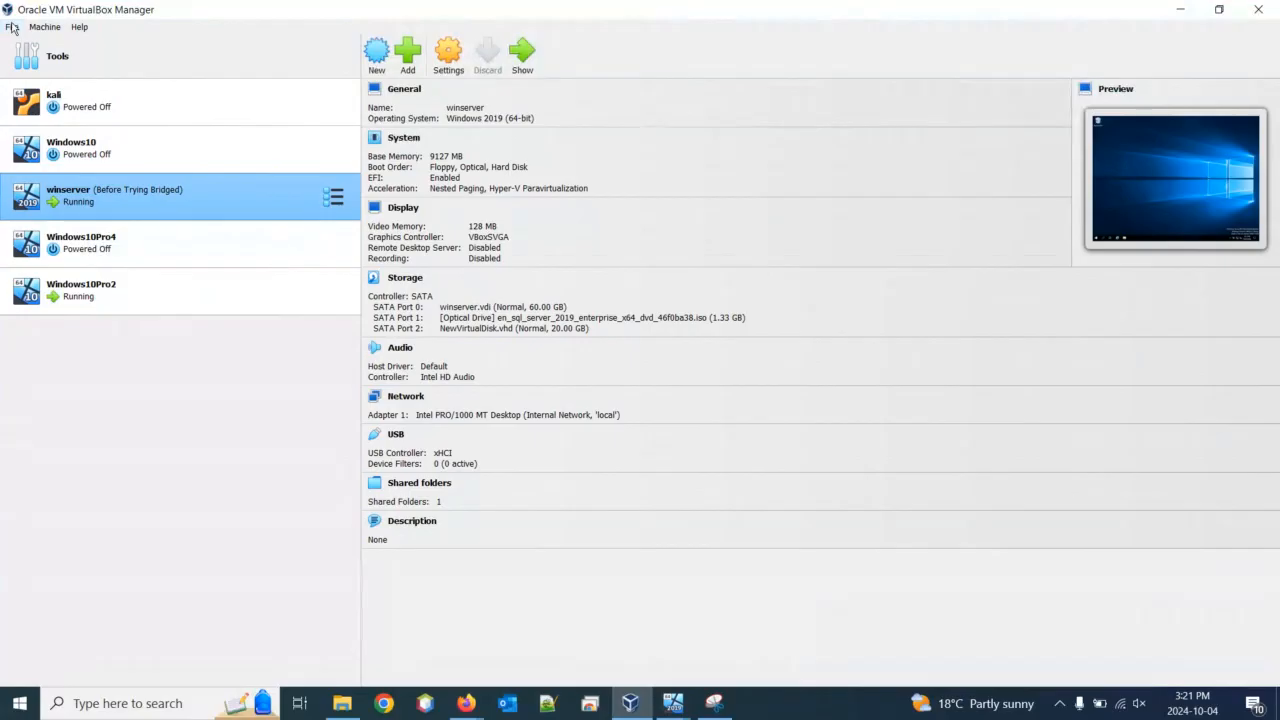
Open and dismiss the Manager's File menu, then minimize VirtualBox Manager to reveal winserver
click(12, 27)
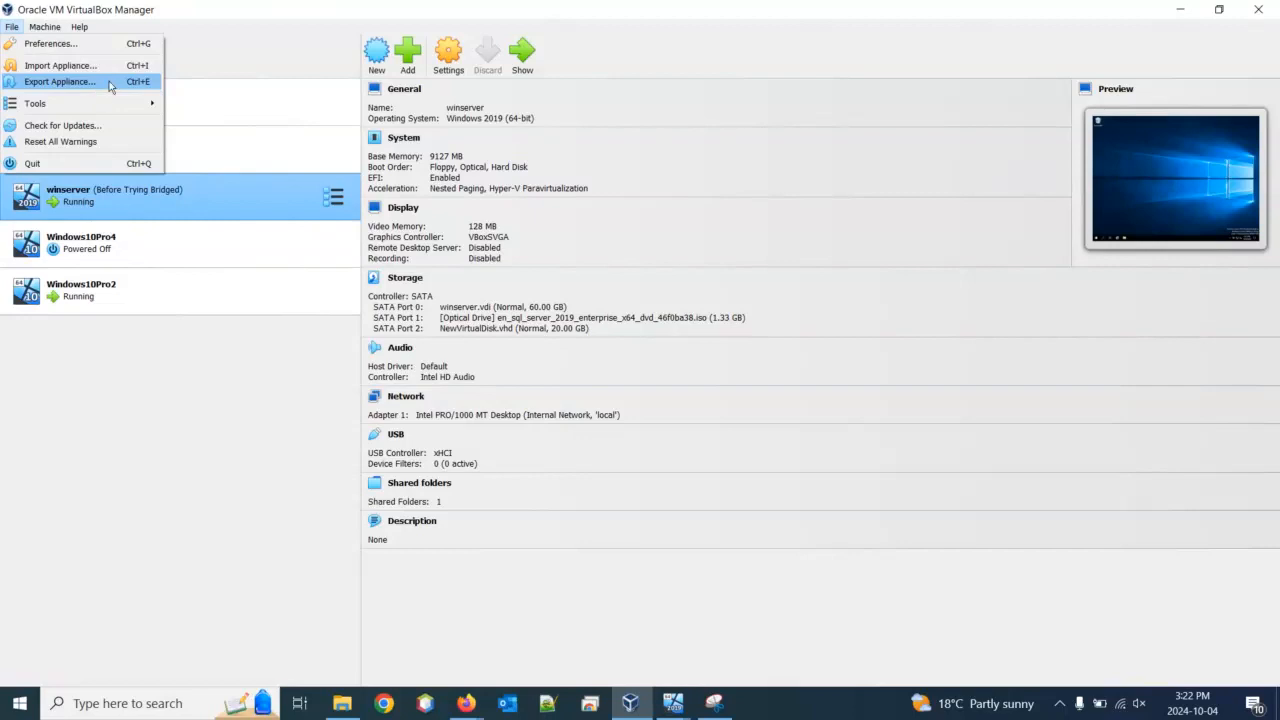
click(1176, 16)
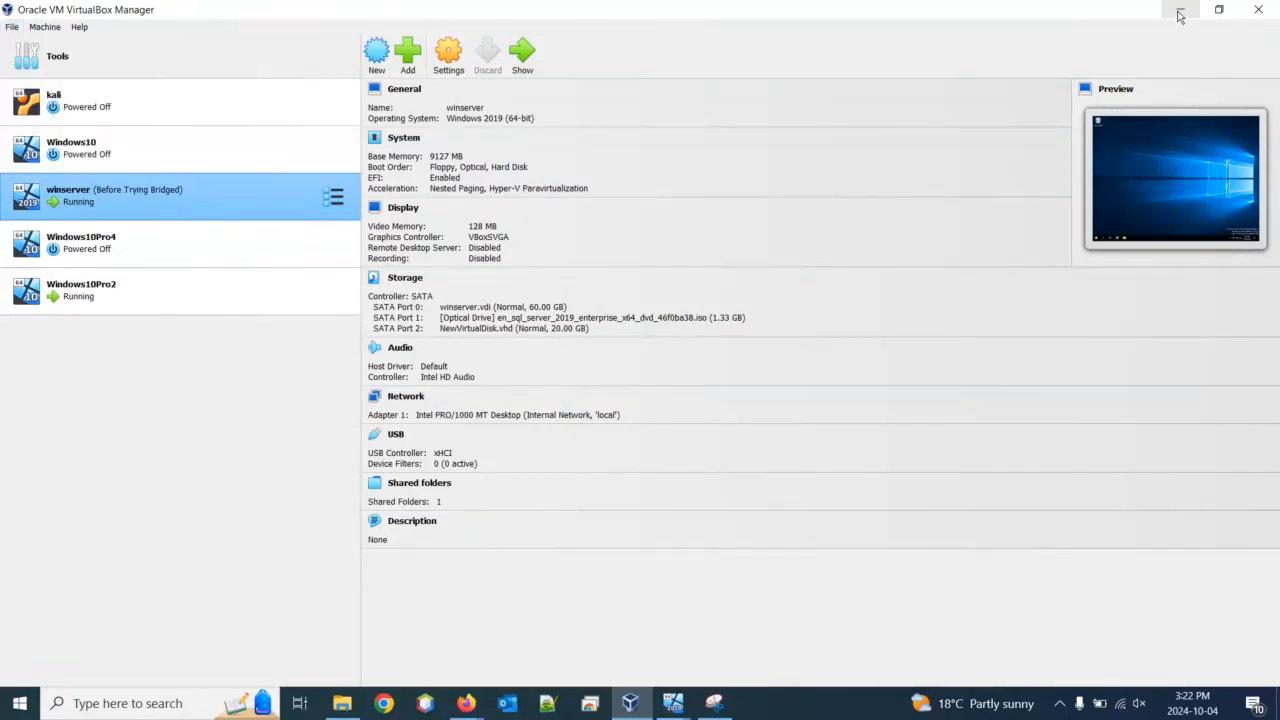
click(1180, 16)
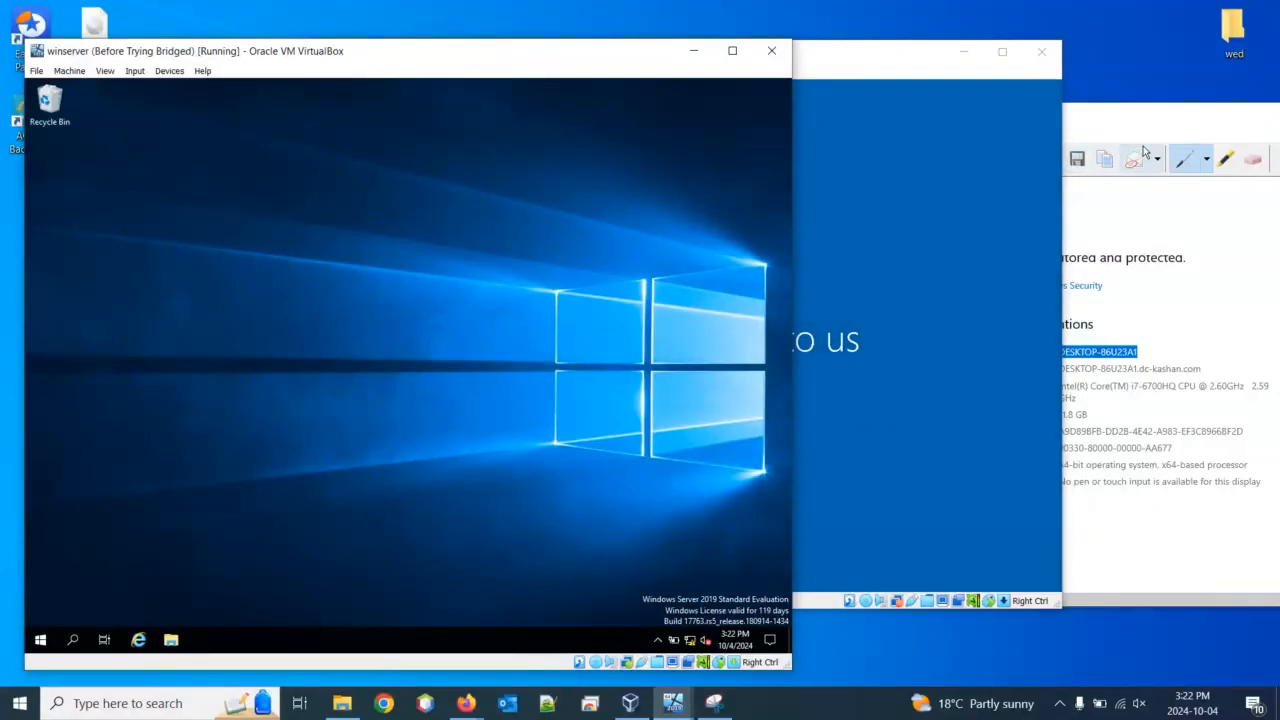
Circle DESKTOP-86U23A1 in blue ink in Snipping Tool, then return to Windows10Pro2
click(1157, 121)
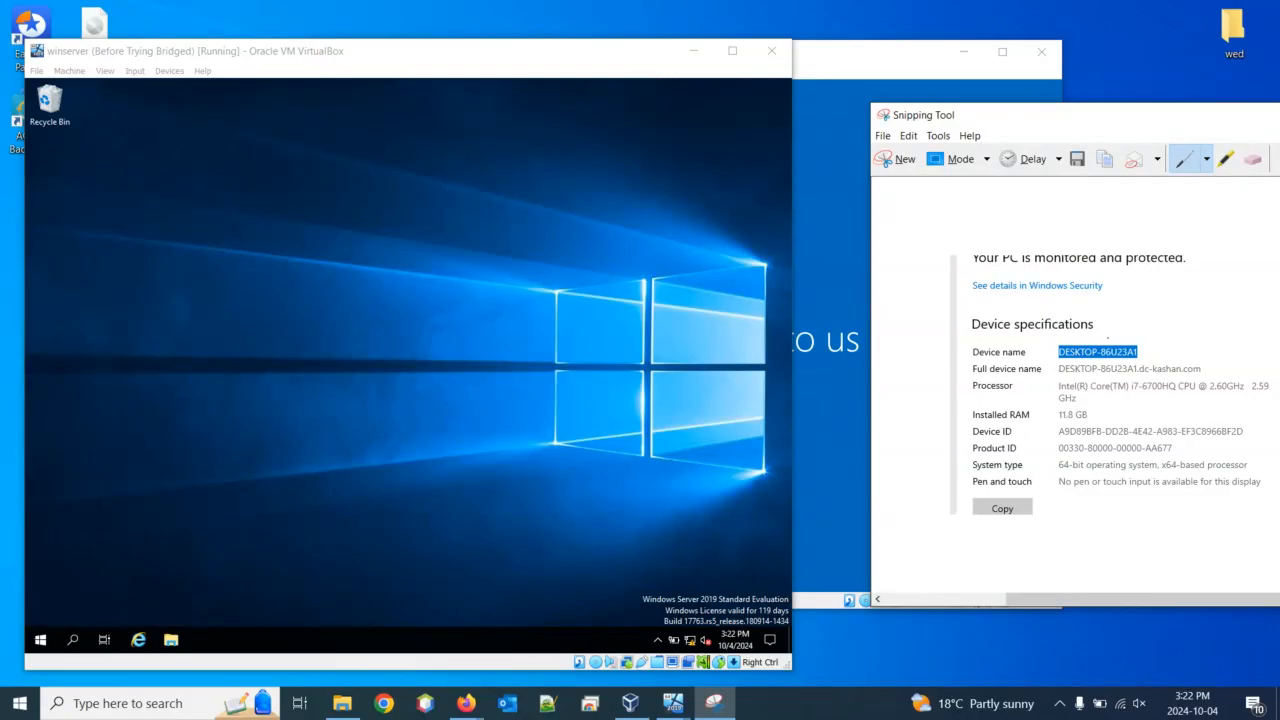
mouse_move(1065, 341)
mouse_down()
mouse_move(1057, 354)
mouse_move(1077, 362)
mouse_move(1128, 360)
mouse_move(1110, 337)
mouse_move(1056, 346)
mouse_up()
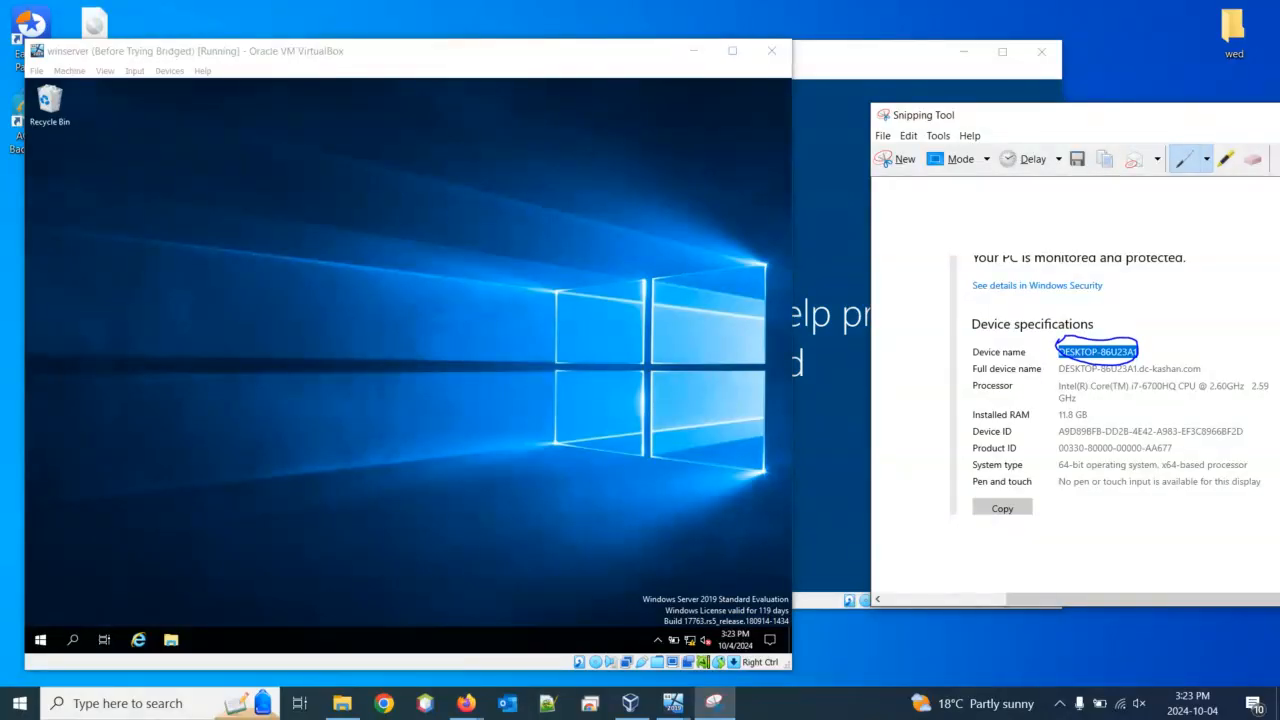
click(829, 63)
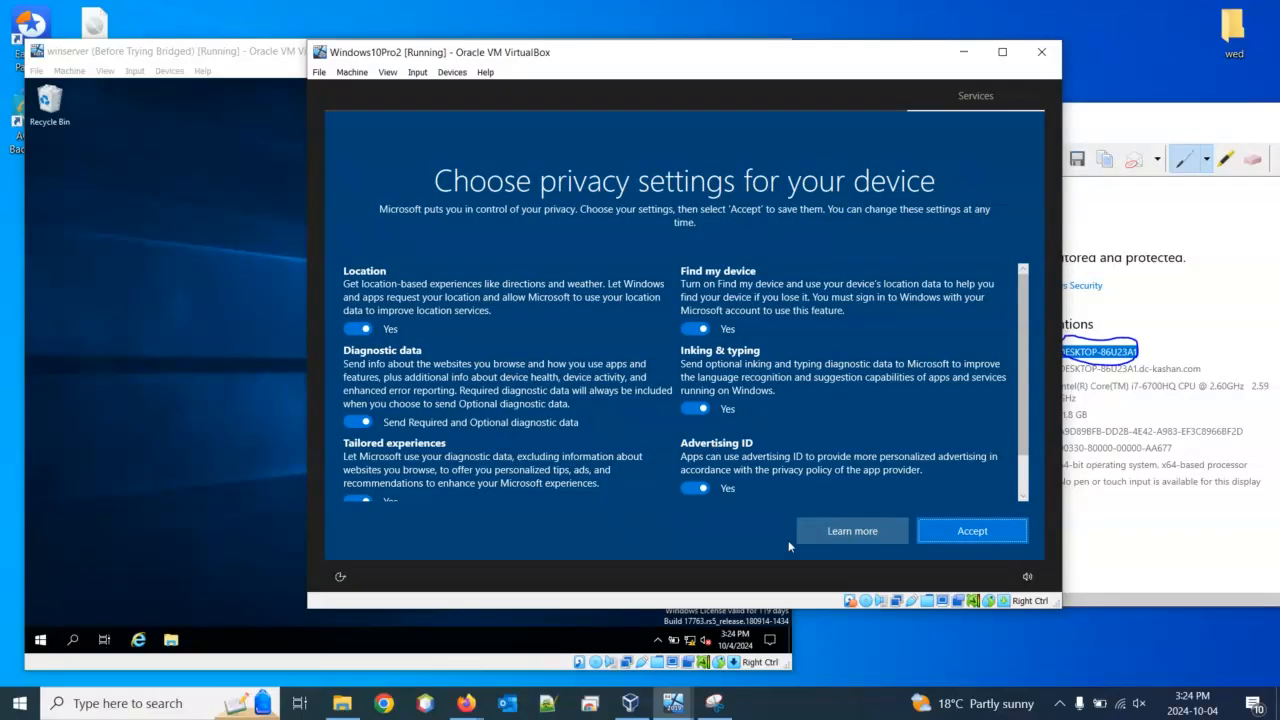
Accept Windows10Pro2's default privacy settings, move its window aside, and bring winserver to the front
click(966, 536)
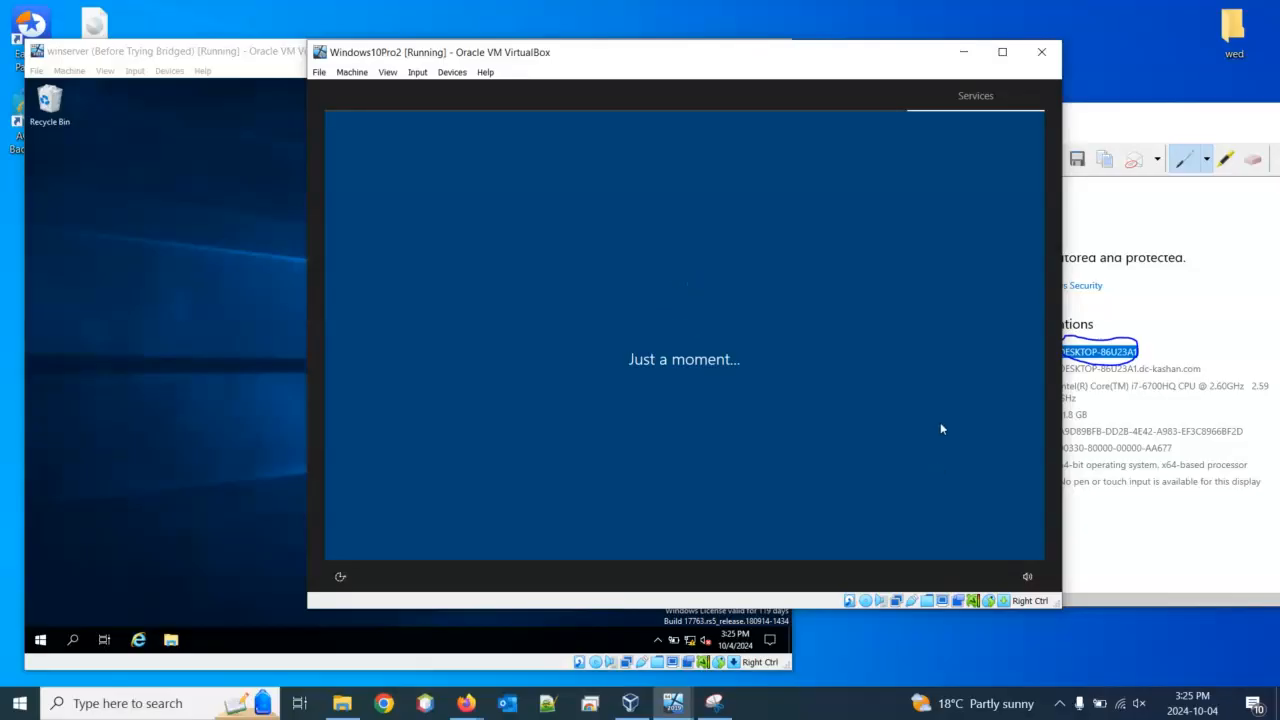
drag(681, 57, 842, 87)
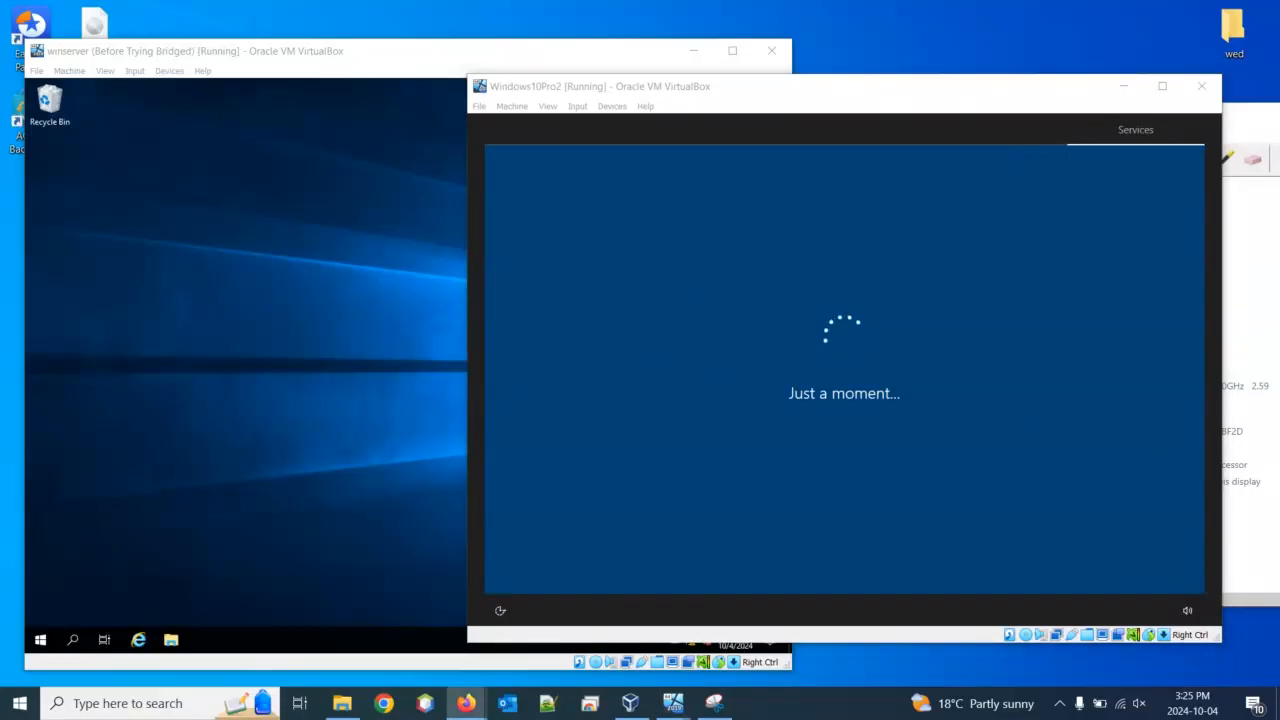
click(816, 98)
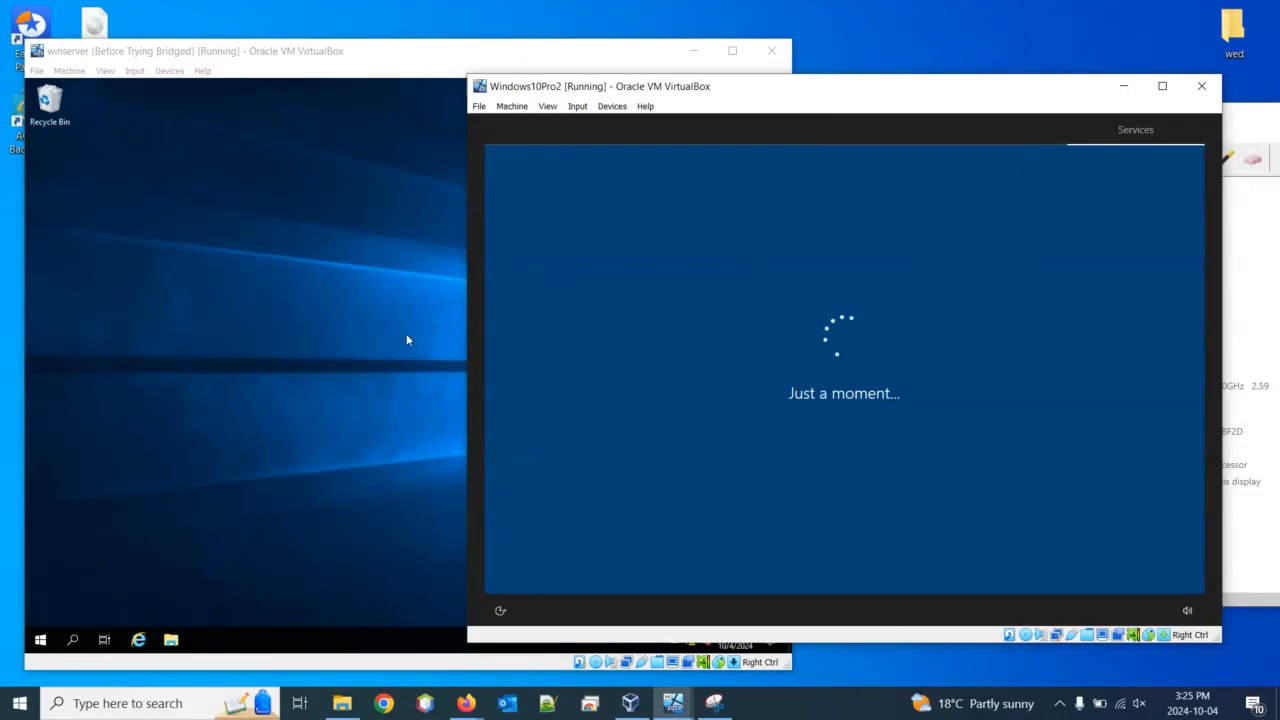
click(328, 326)
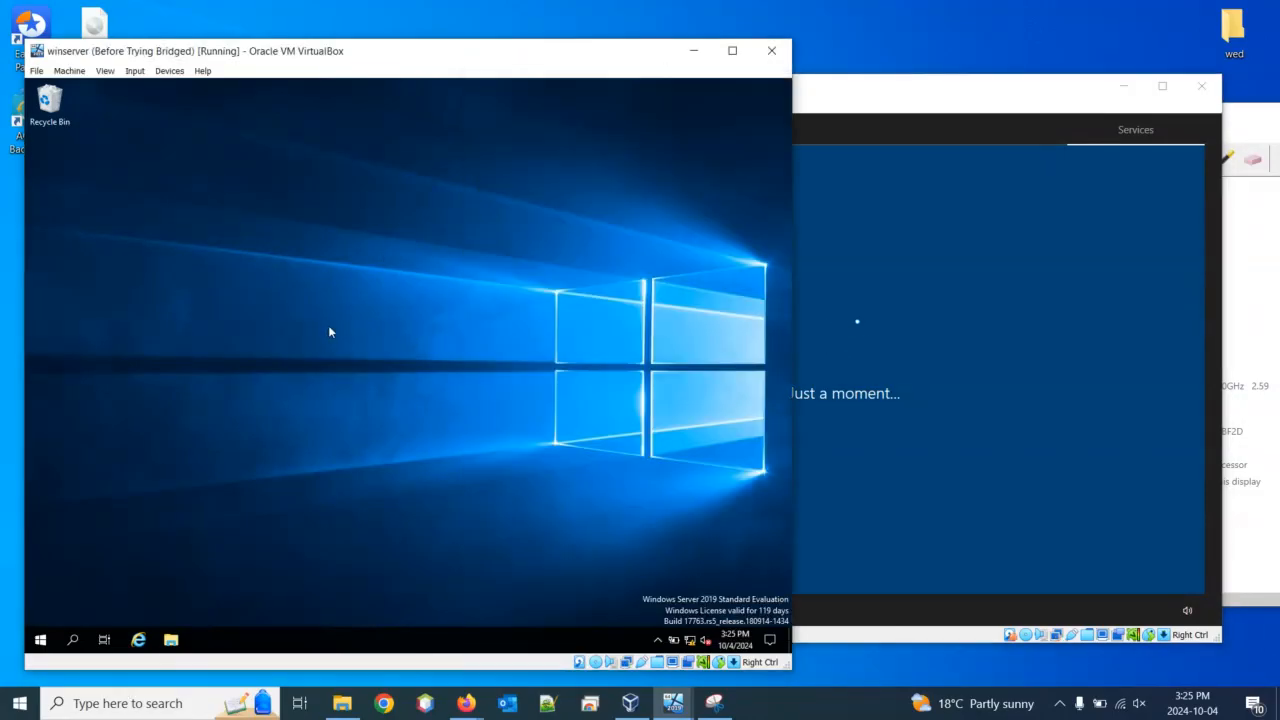
In File Explorer, go to \\desktop-86u23a1 and open its Users folder
click(171, 640)
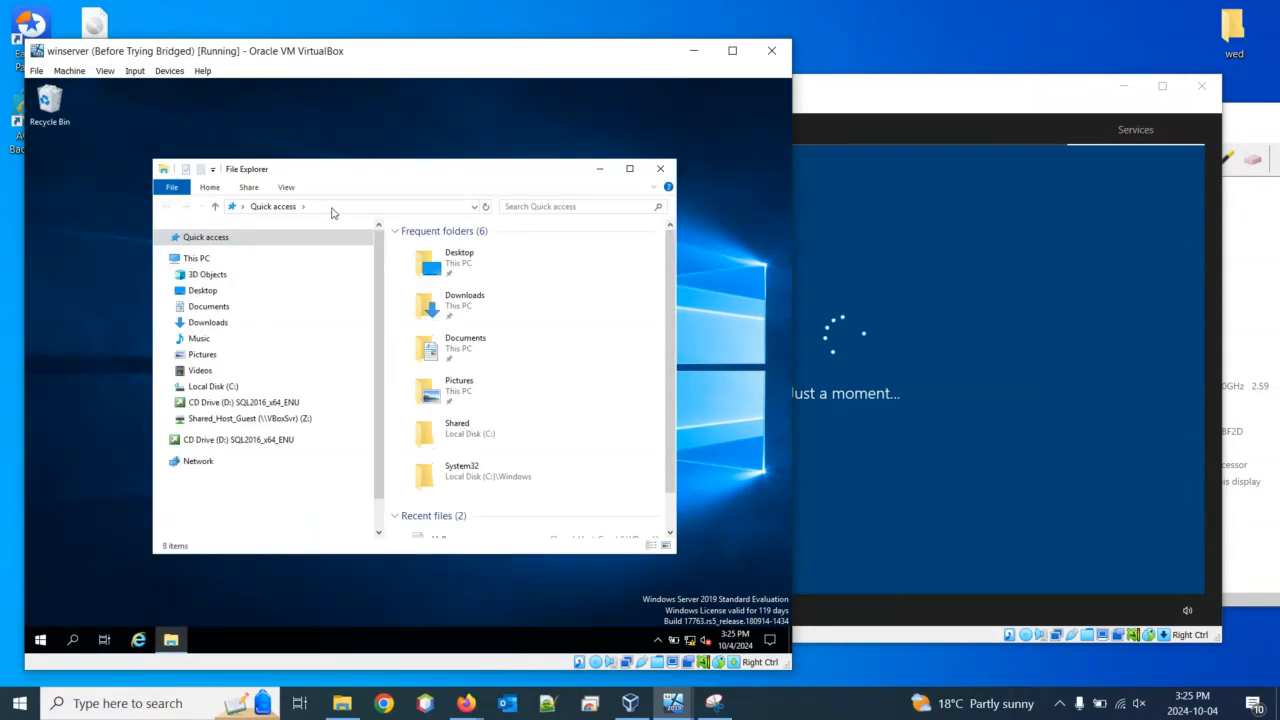
click(332, 207)
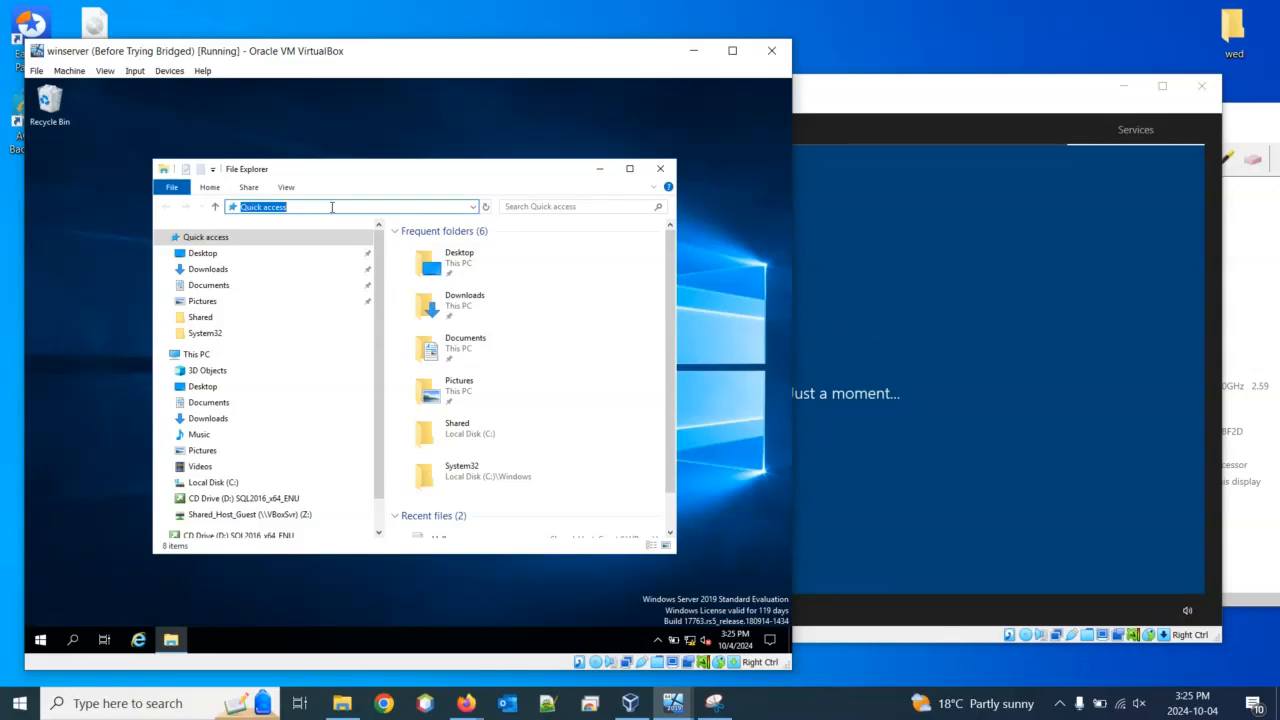
text(\\)
click(1257, 126)
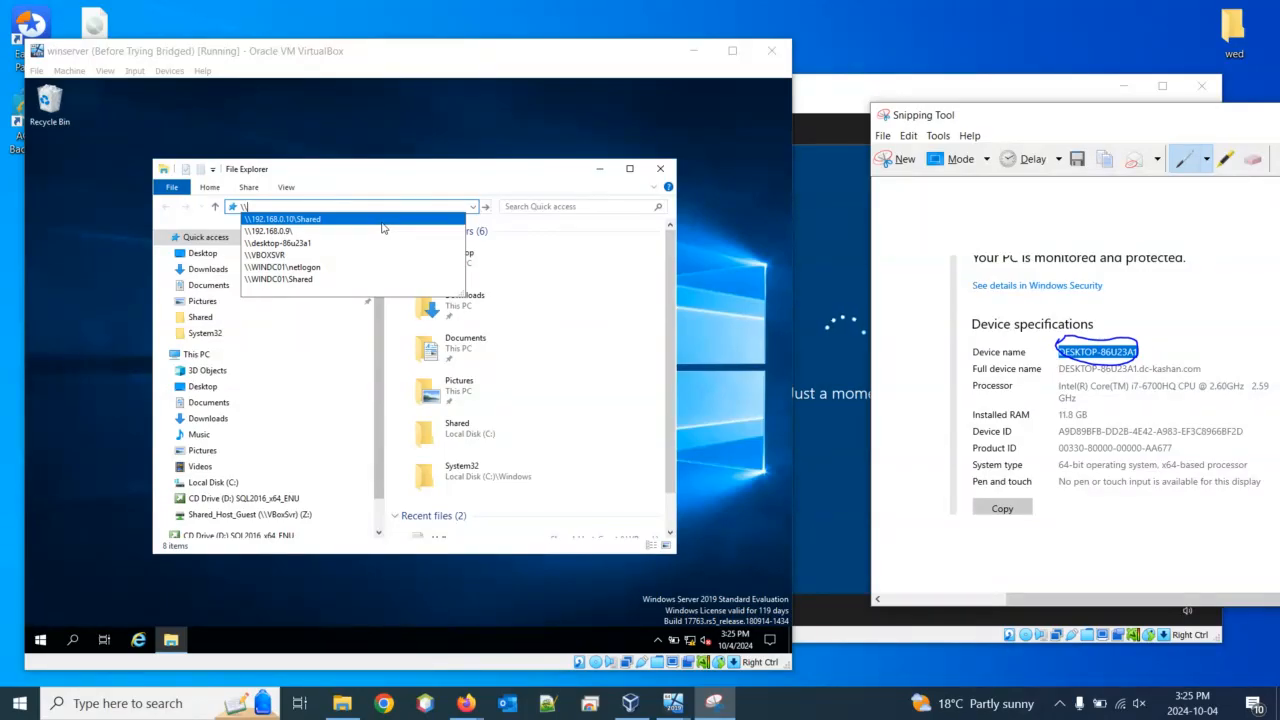
click(296, 245)
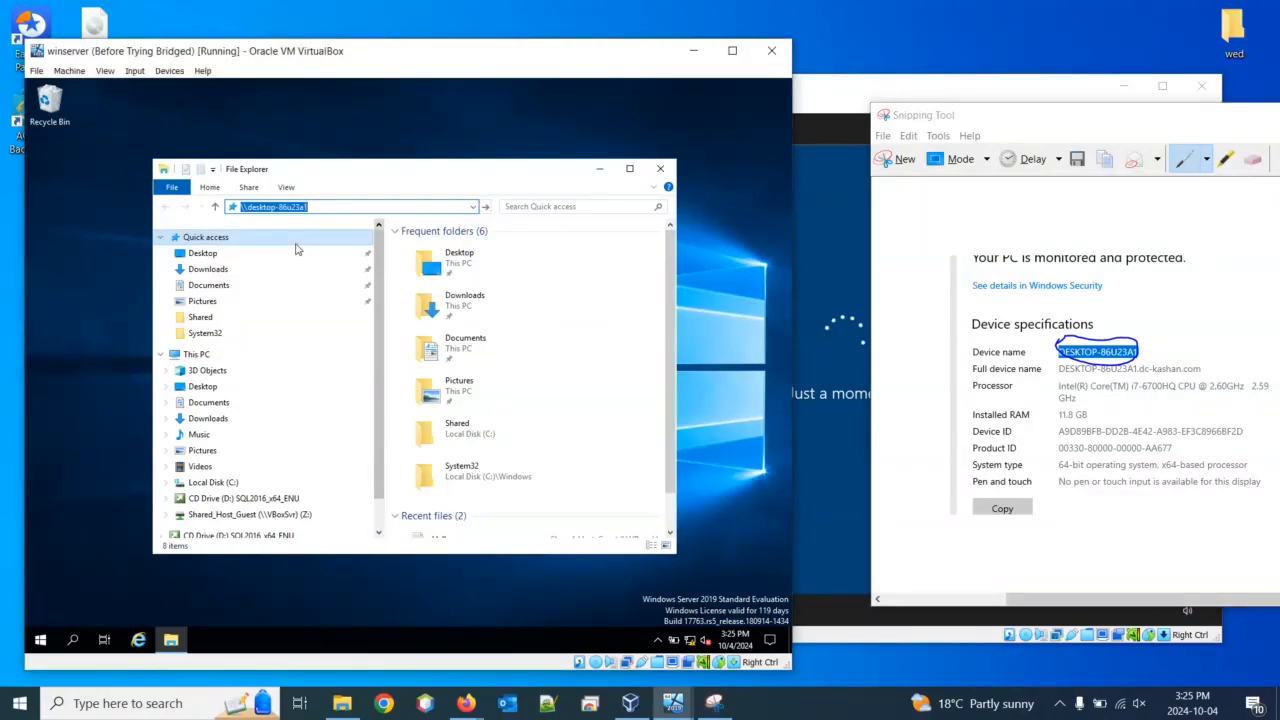
click(358, 206)
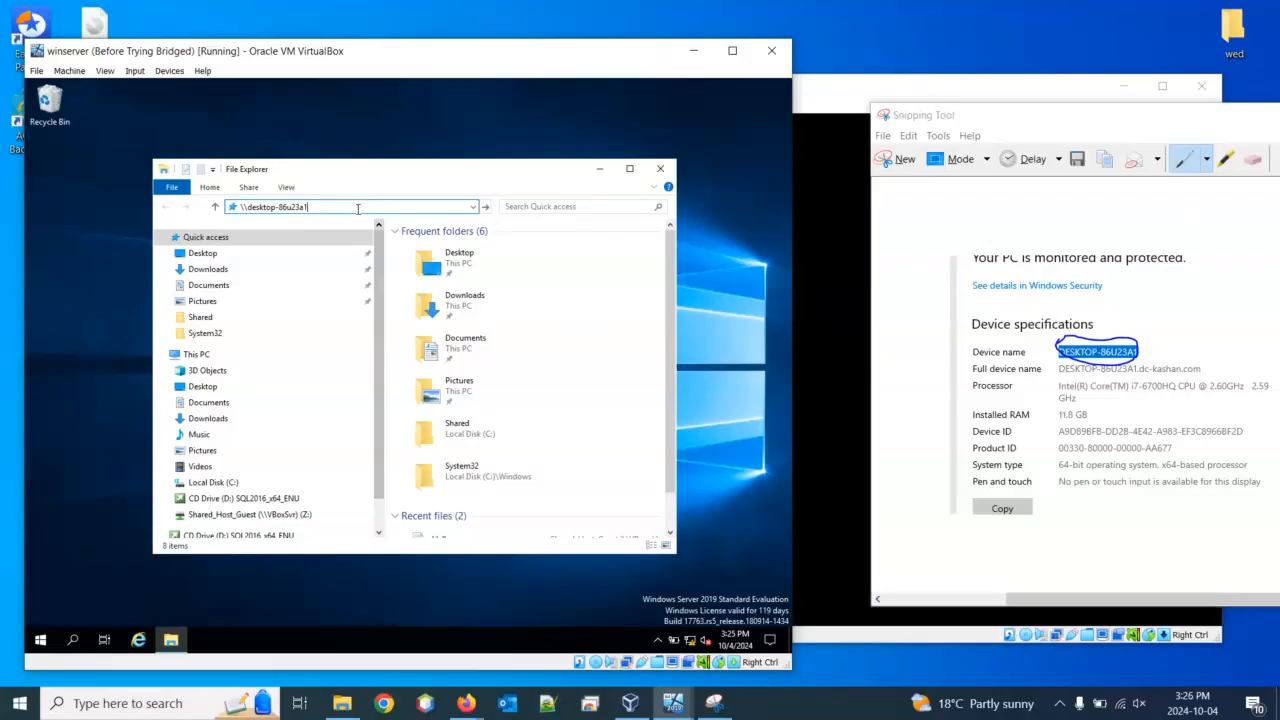
key(Return)
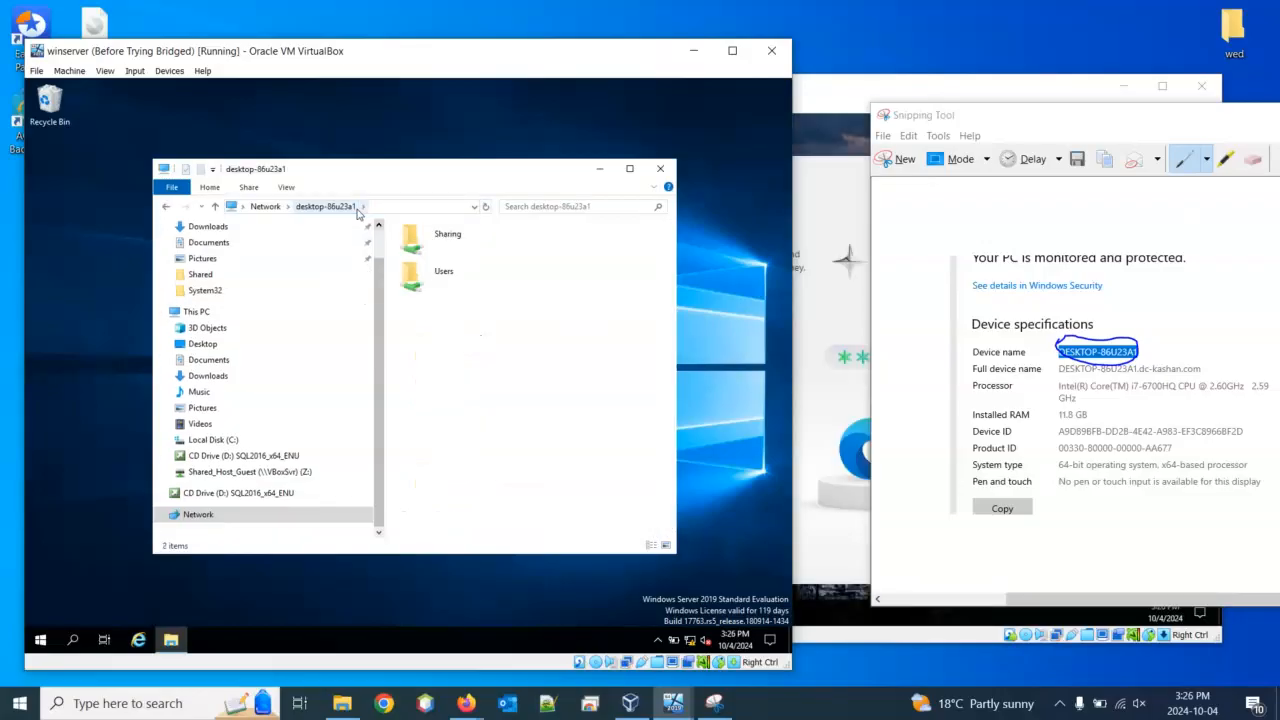
click(427, 283)
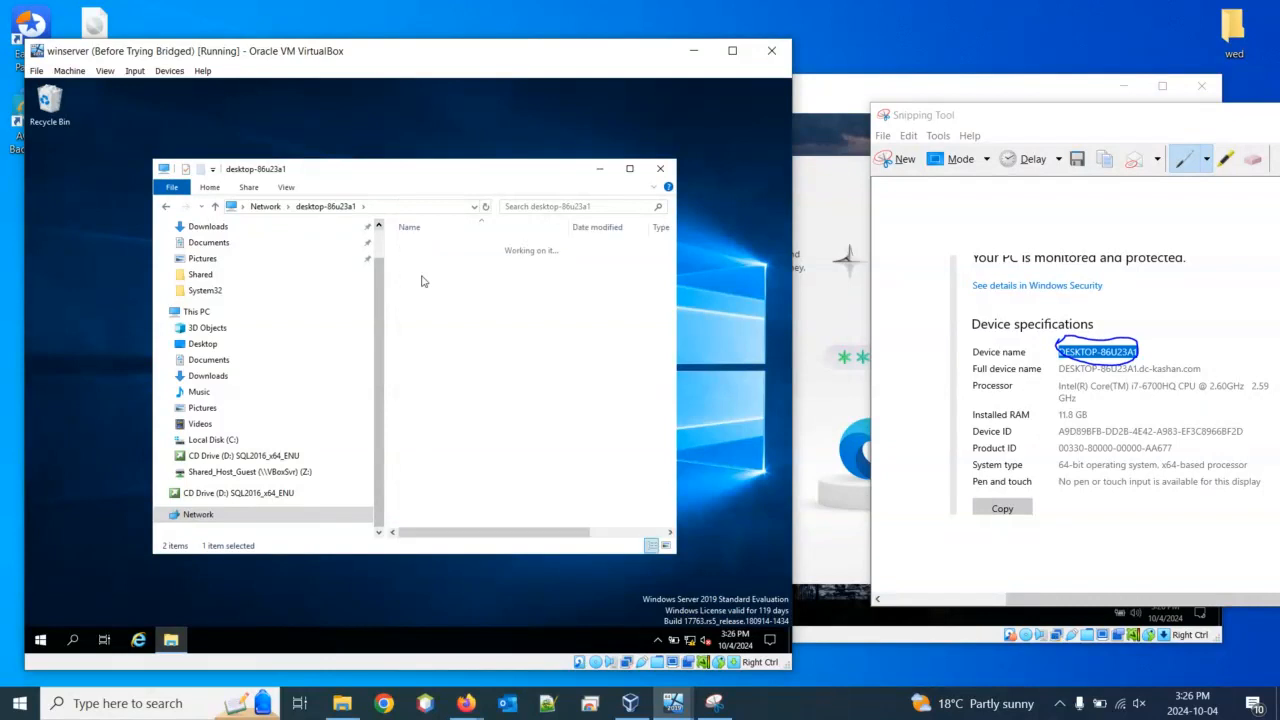